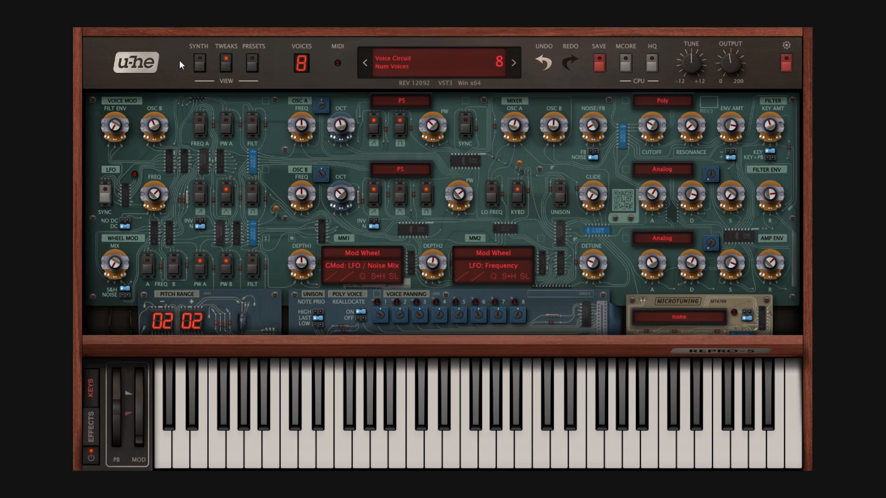
# Compare the Synth view with the Tweaks view and return to the Synth view
pyautogui.click(197, 62)
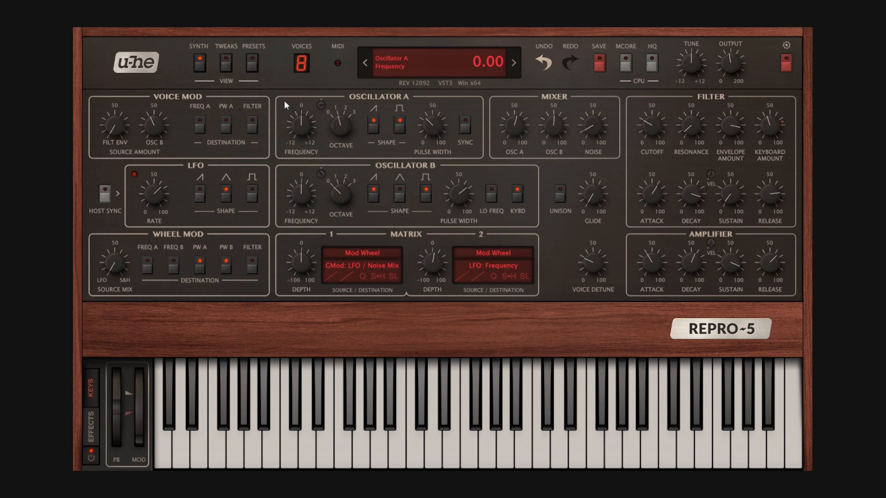
pyautogui.click(225, 65)
pyautogui.click(199, 64)
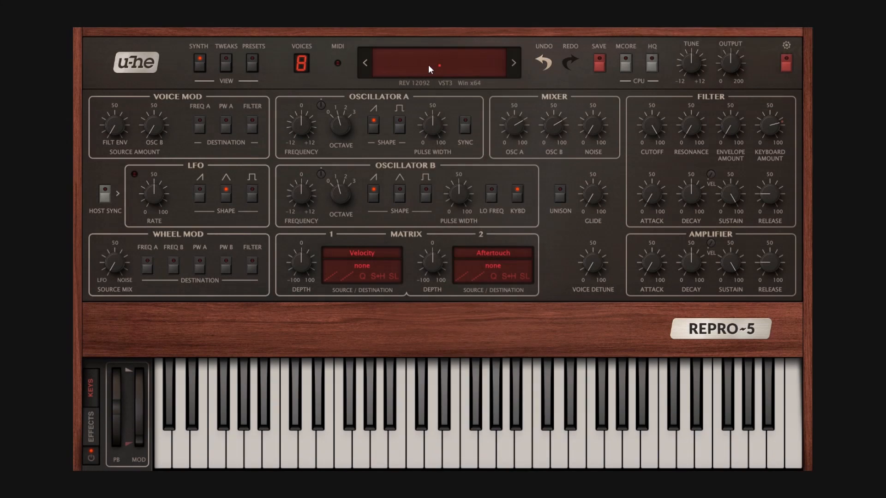
# Look through the quick preset list and the preset browser's directory and tags
pyautogui.click(429, 67)
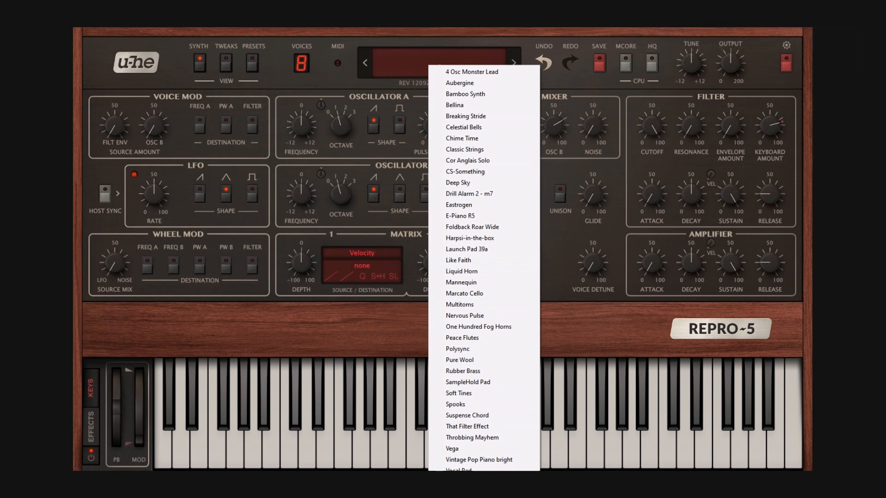
pyautogui.press('Escape')
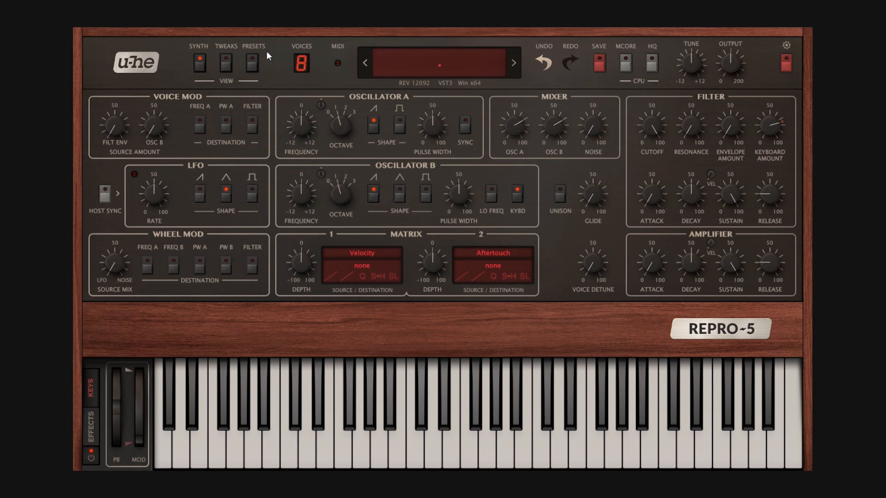
pyautogui.click(253, 59)
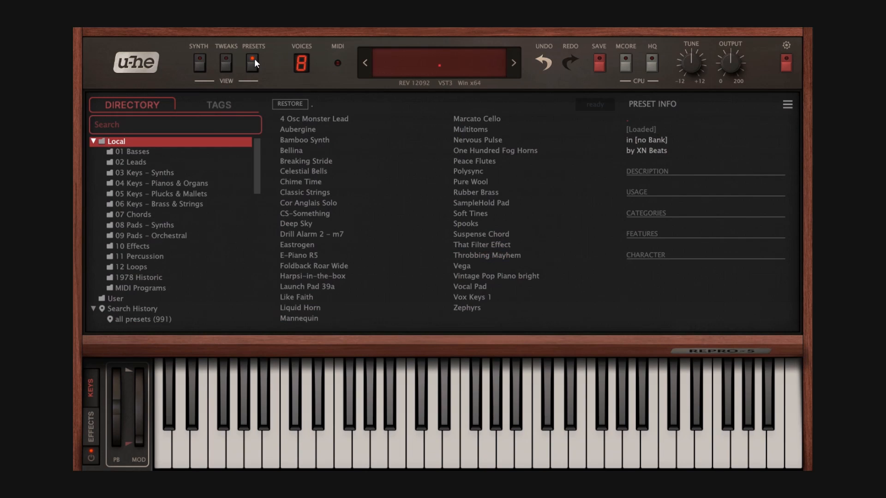
pyautogui.click(141, 120)
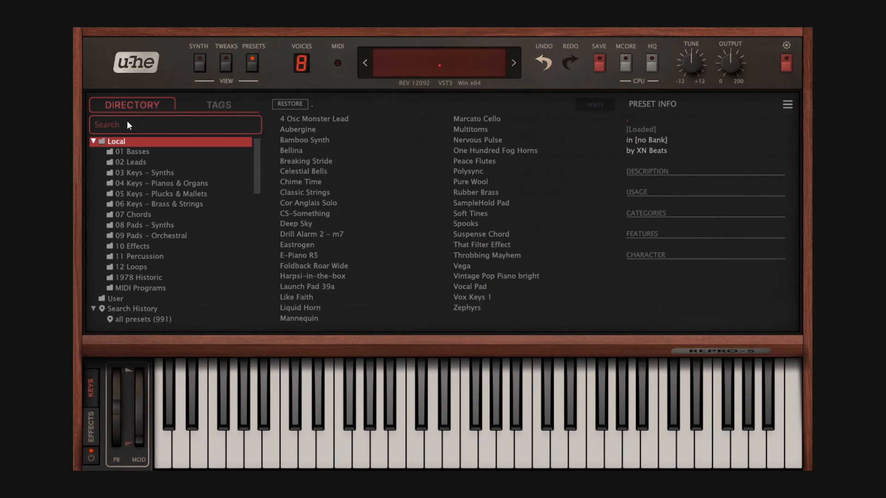
pyautogui.click(230, 102)
pyautogui.click(151, 108)
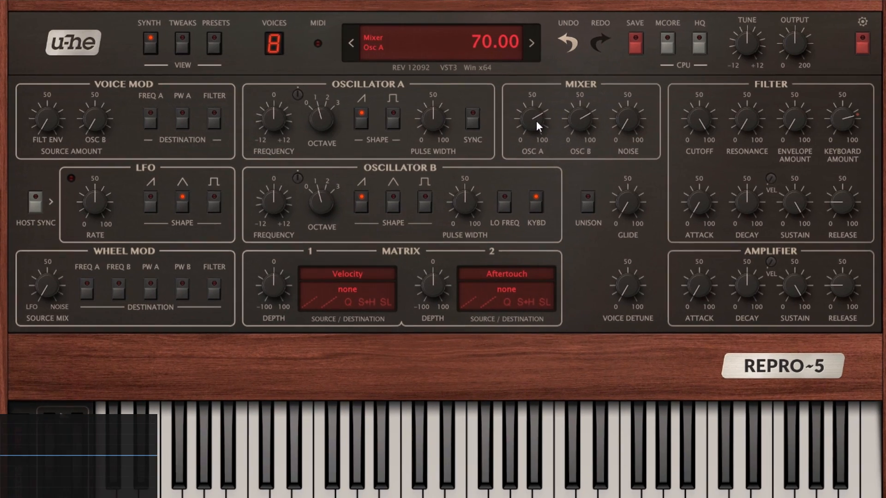
# Turn the mixer levels of Osc A, Osc B and Noise all the way down to 0
pyautogui.moveTo(530, 115); pyautogui.dragTo(541, 256)
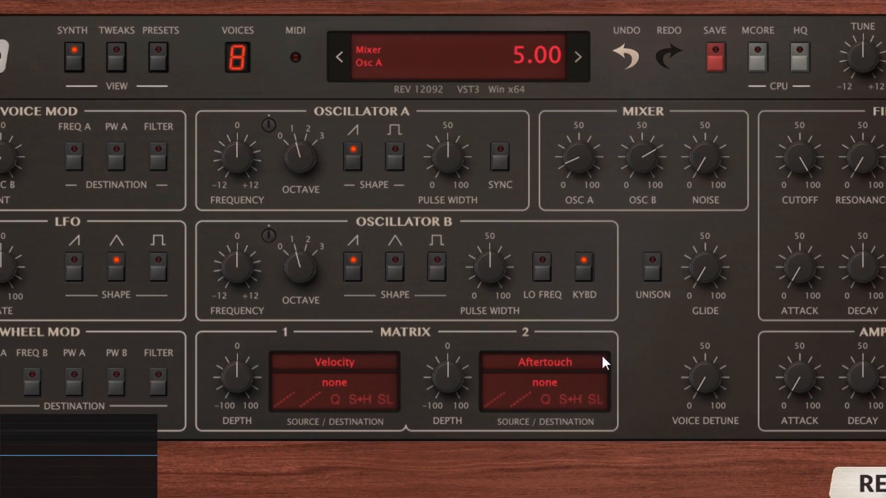
pyautogui.moveTo(642, 164); pyautogui.dragTo(644, 212)
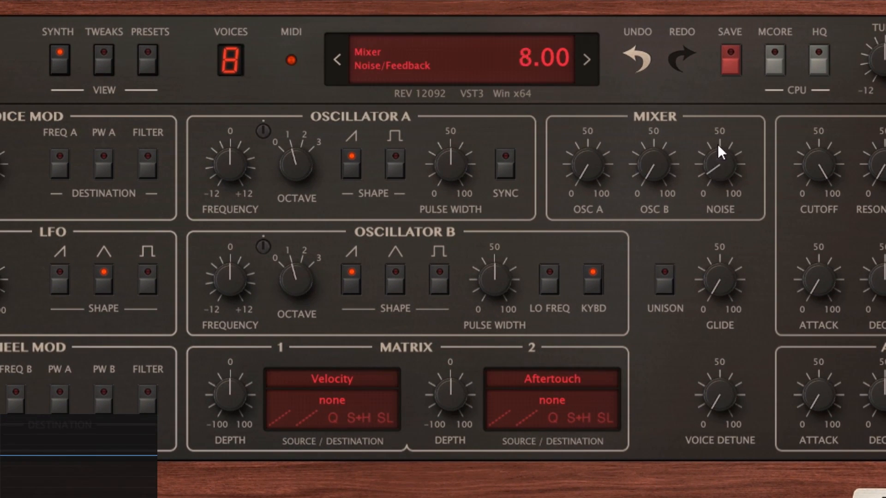
pyautogui.moveTo(718, 144); pyautogui.dragTo(739, 242)
# Raise Osc A's mixer level to 100, and settle it slightly above the middle with Osc B at 0
pyautogui.moveTo(596, 169); pyautogui.dragTo(605, 114)
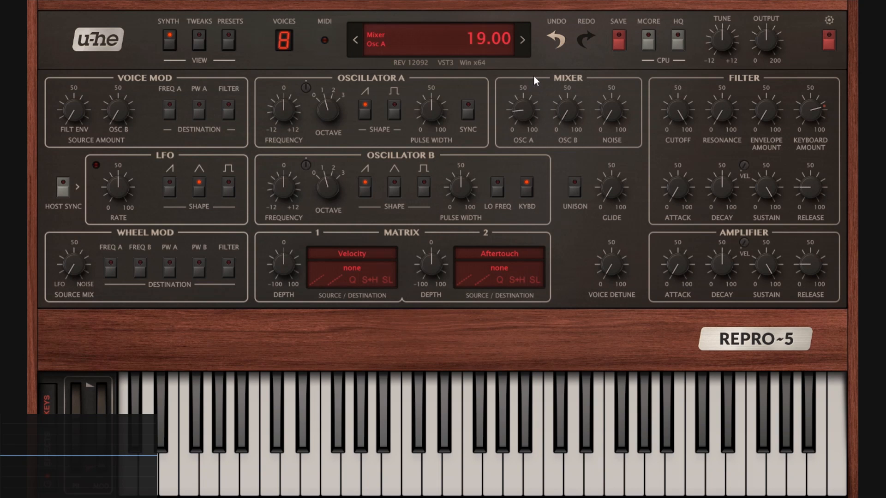
pyautogui.moveTo(534, 77); pyautogui.dragTo(532, 49)
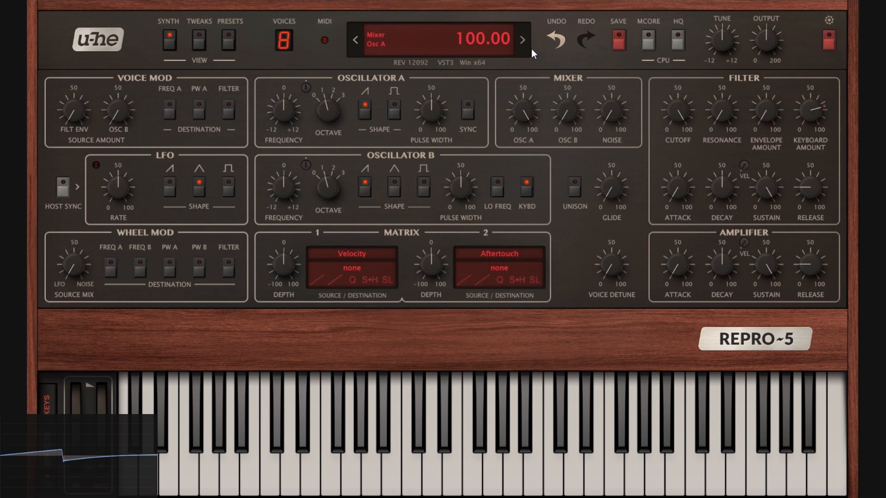
pyautogui.moveTo(522, 108); pyautogui.dragTo(527, 189)
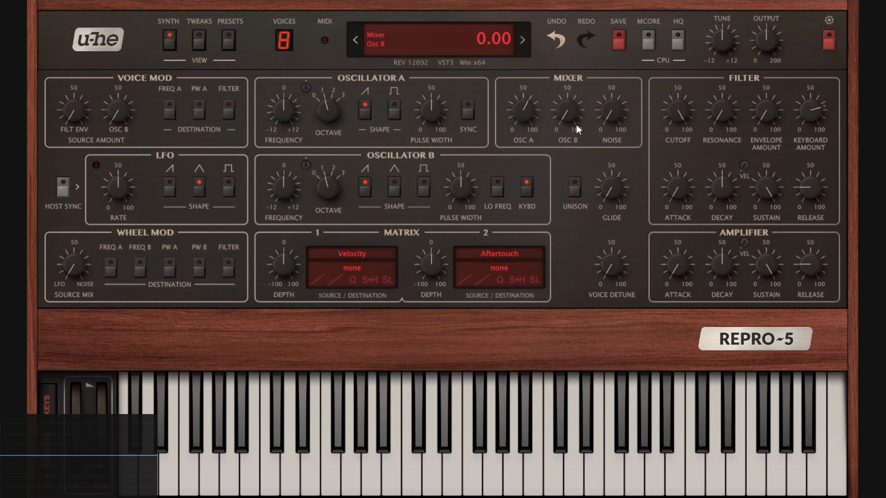
pyautogui.moveTo(577, 125); pyautogui.dragTo(578, 184)
pyautogui.moveTo(528, 109); pyautogui.dragTo(525, 103)
# Try out Oscillator A's frequency control and reset it to 0
pyautogui.moveTo(299, 114); pyautogui.dragTo(306, 237)
pyautogui.moveTo(276, 119); pyautogui.dragTo(330, 174)
pyautogui.doubleClick(288, 113)
pyautogui.doubleClick(289, 115)
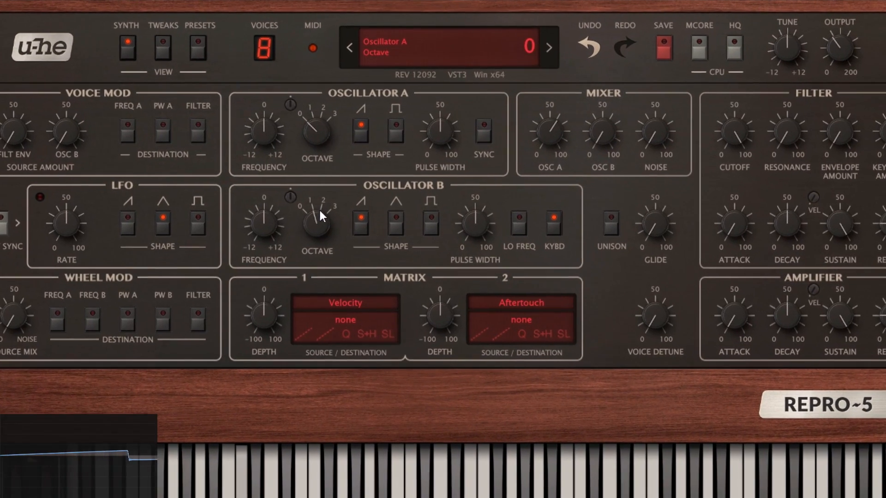
# Set Oscillator A's octave to 2, and try its fine tune before resetting that to 0
pyautogui.moveTo(320, 212); pyautogui.dragTo(323, 135)
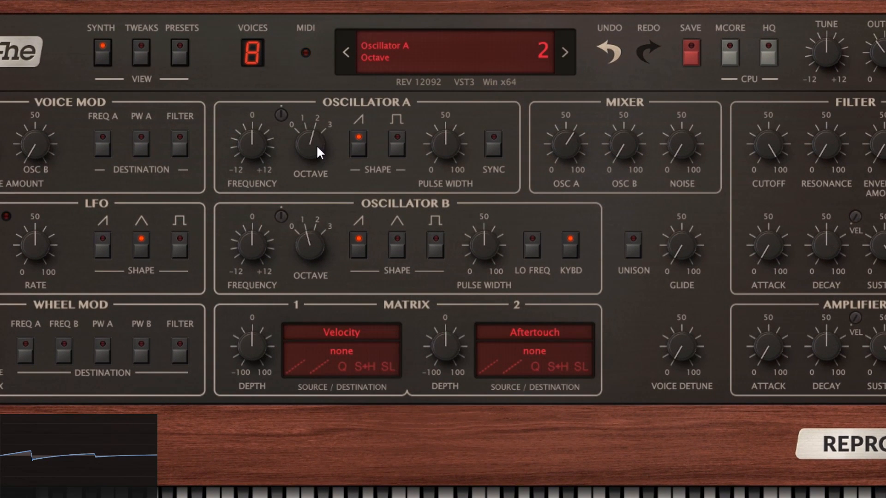
pyautogui.moveTo(278, 121)
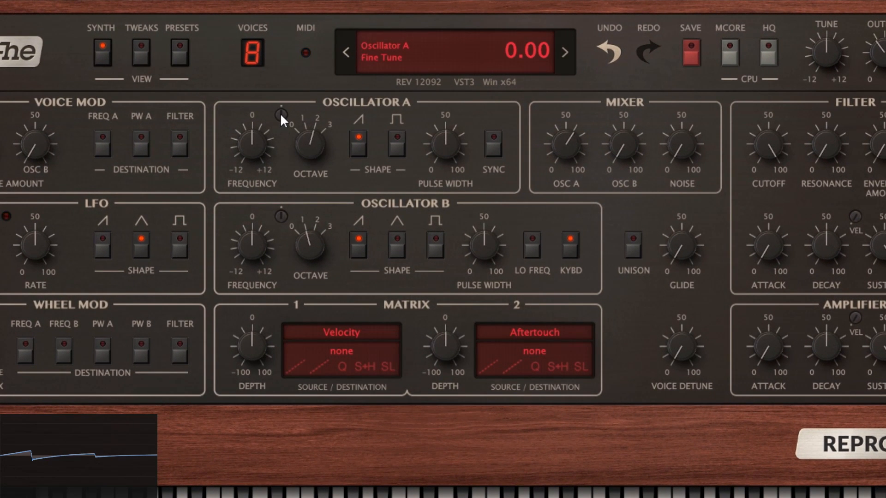
pyautogui.moveTo(281, 112); pyautogui.dragTo(328, 308)
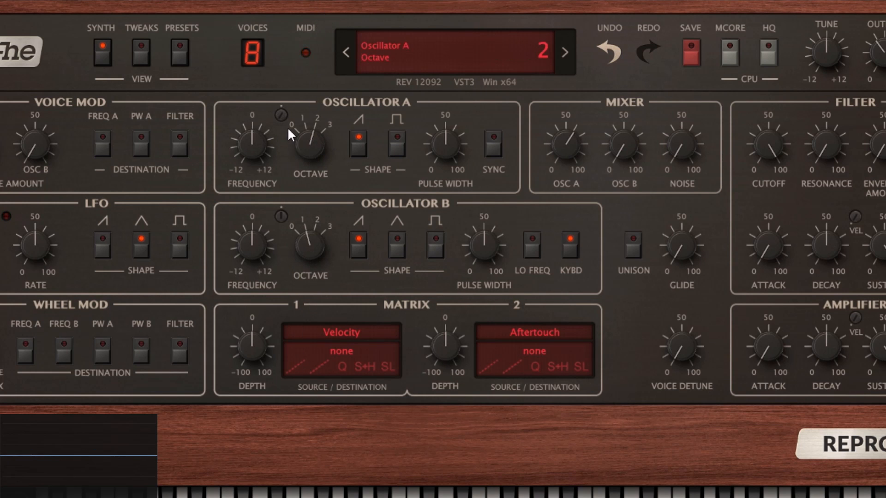
pyautogui.doubleClick(279, 116)
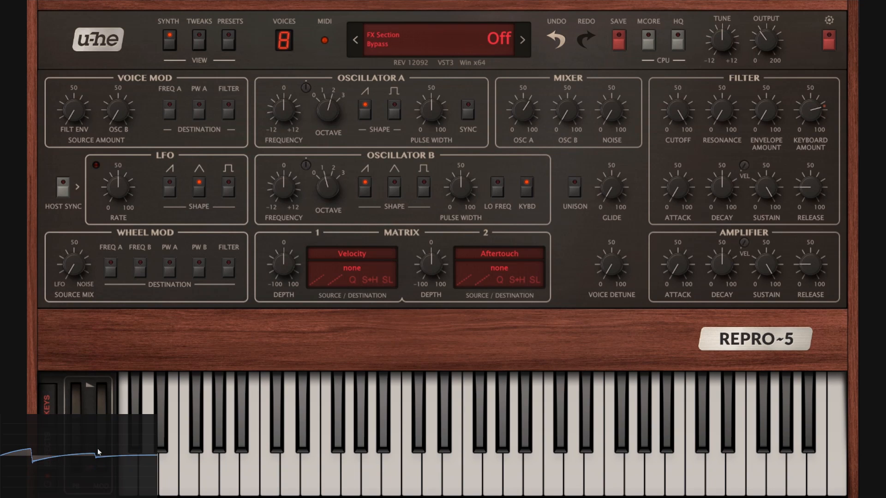
# Try Oscillator A's pulse wave on its own, and re-enable the saw wave alongside it
pyautogui.click(365, 110)
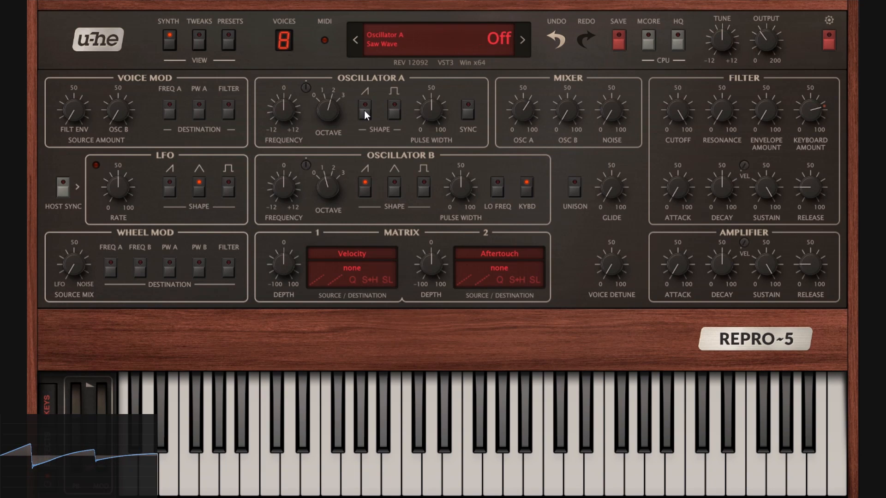
pyautogui.click(394, 113)
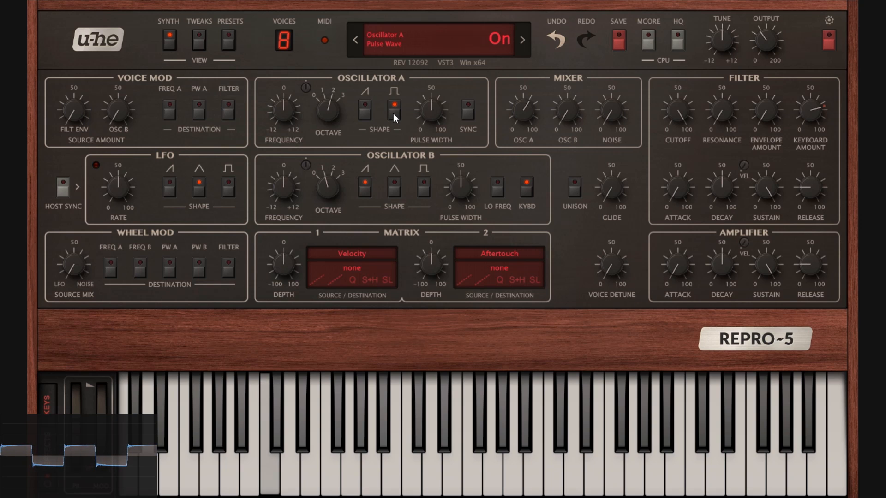
pyautogui.click(364, 110)
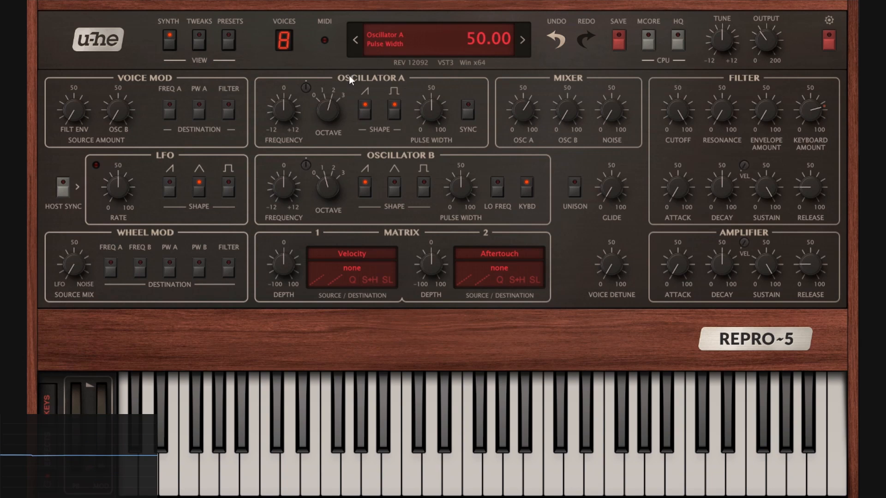
# Examine Oscillator A's settings, including its chip selection, in the Tweaks view and return to the Synth view
pyautogui.click(199, 44)
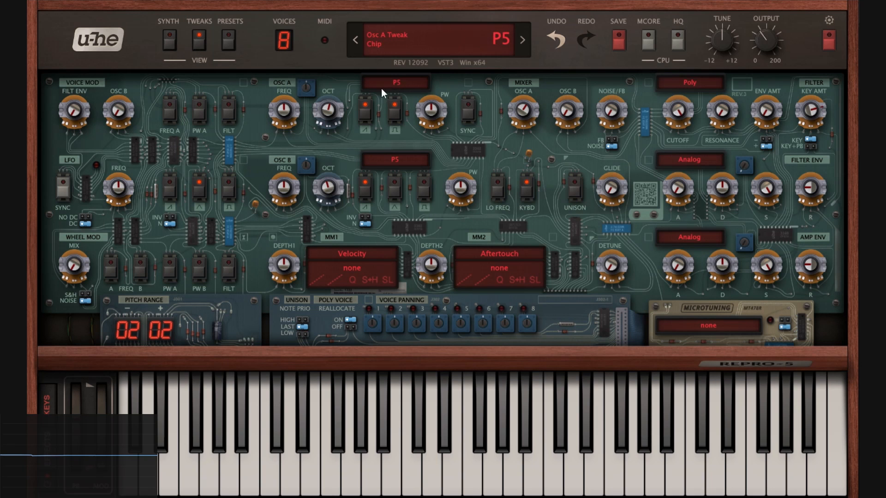
pyautogui.click(167, 42)
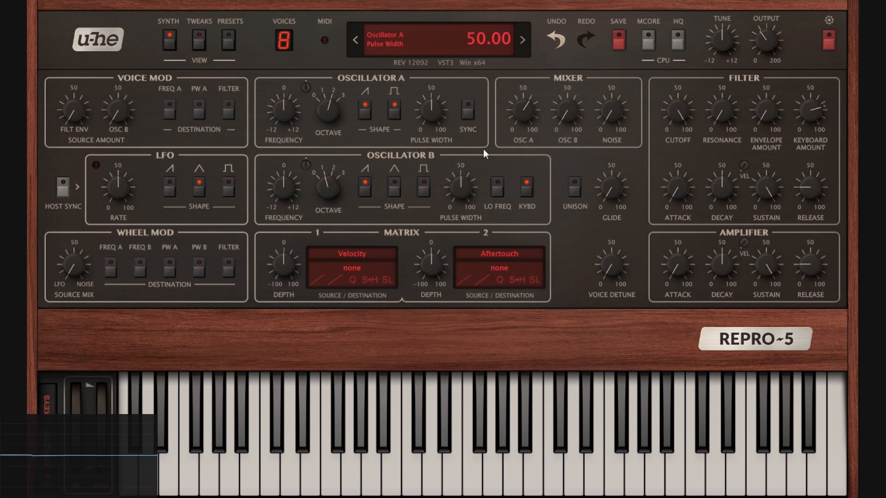
pyautogui.click(199, 40)
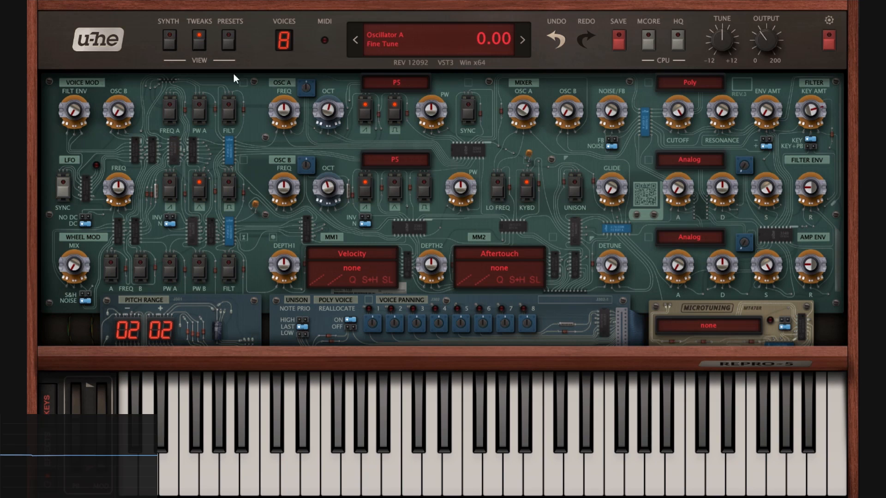
pyautogui.click(169, 43)
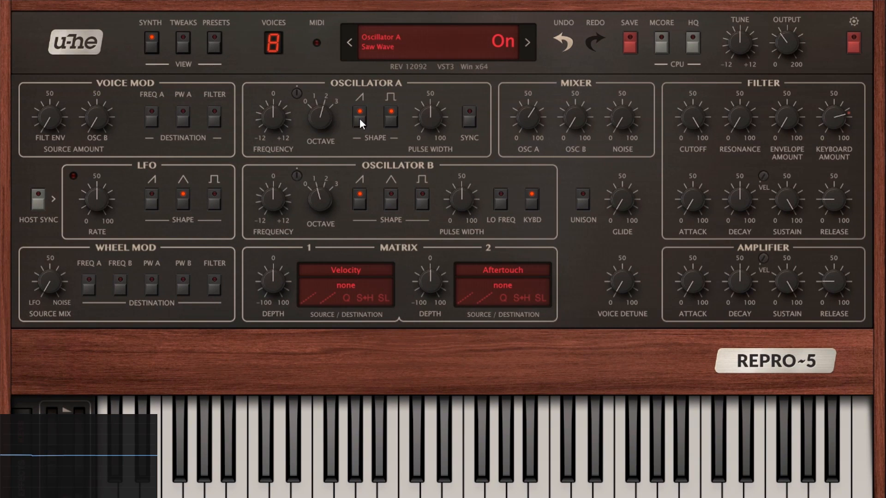
# Turn off Oscillator A's saw wave and sweep the pulse width, ending back at 50
pyautogui.click(359, 118)
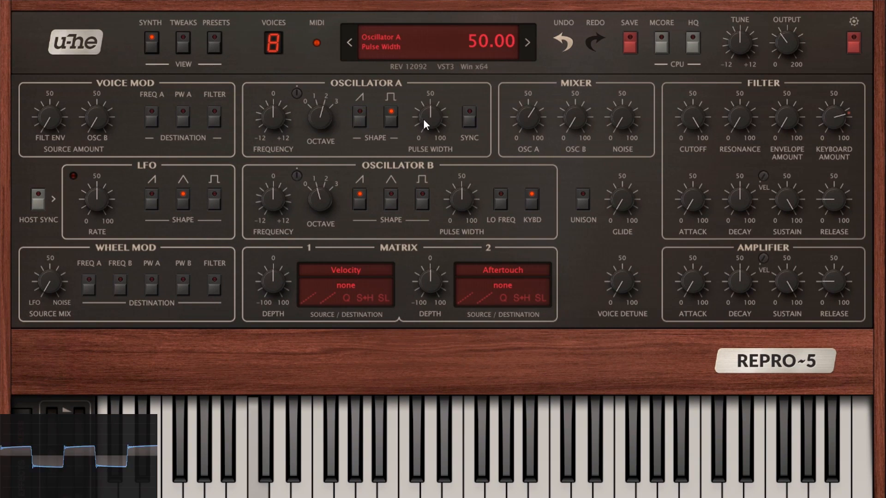
pyautogui.moveTo(424, 118)
pyautogui.mouseDown()
pyautogui.moveTo(438, 204)
pyautogui.moveTo(448, 68)
pyautogui.moveTo(458, 40)
pyautogui.moveTo(460, 181)
pyautogui.moveTo(456, 138)
pyautogui.moveTo(436, 121)
pyautogui.mouseUp()
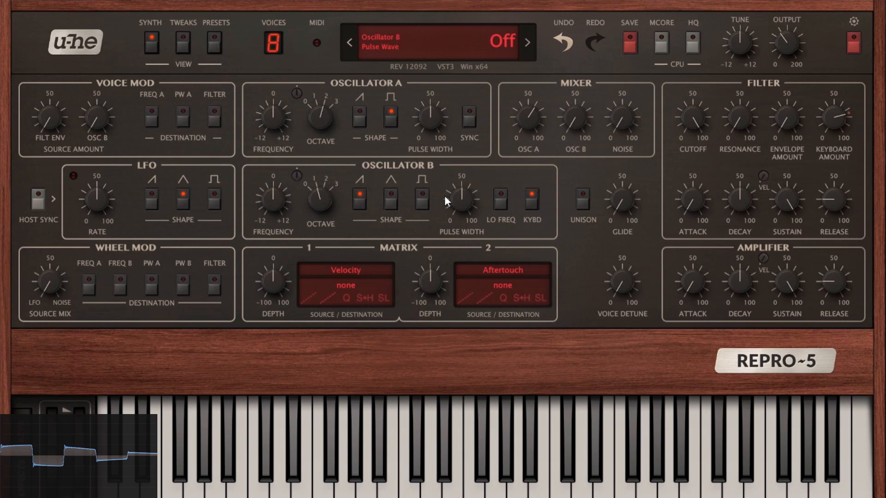
# Lower Osc A's mixer level to 0 and raise Osc B's level well above the middle
pyautogui.moveTo(525, 120); pyautogui.dragTo(570, 318)
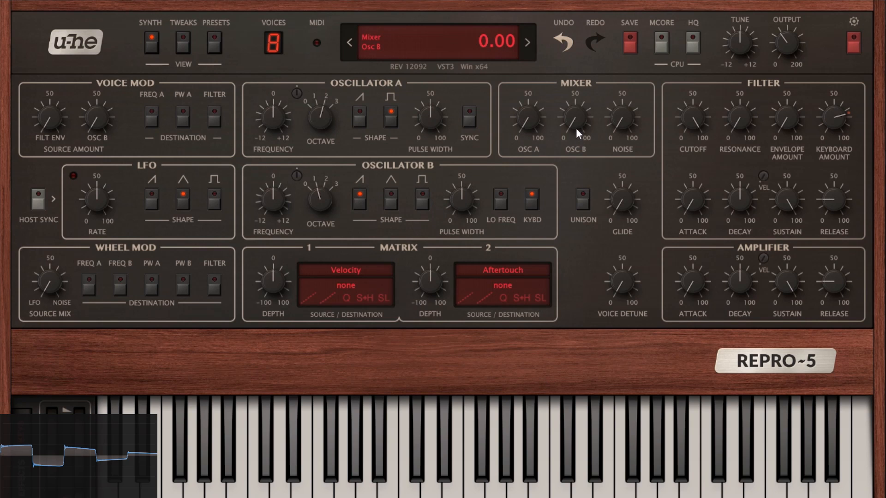
pyautogui.moveTo(576, 128); pyautogui.dragTo(614, 0)
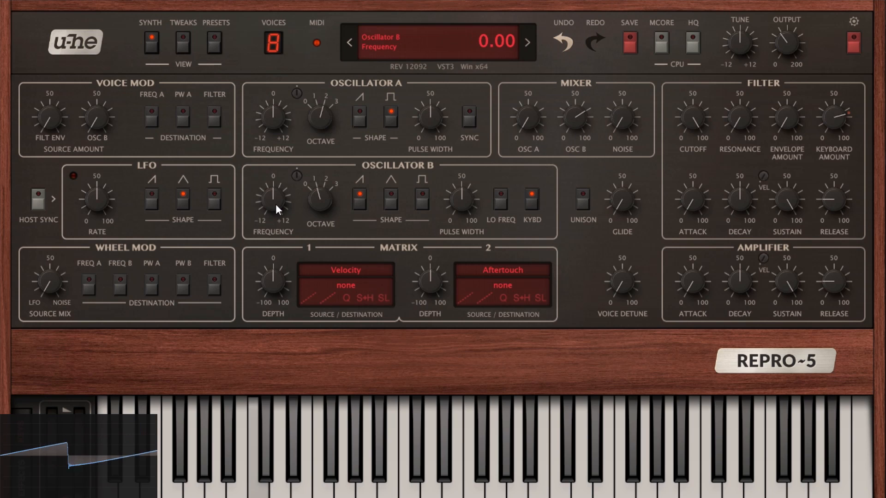
# Try Oscillator B's pitch controls: sweep the frequency between -12 and +12, reset it to 0, and vary the fine tune and octave
pyautogui.moveTo(272, 203); pyautogui.dragTo(270, 239)
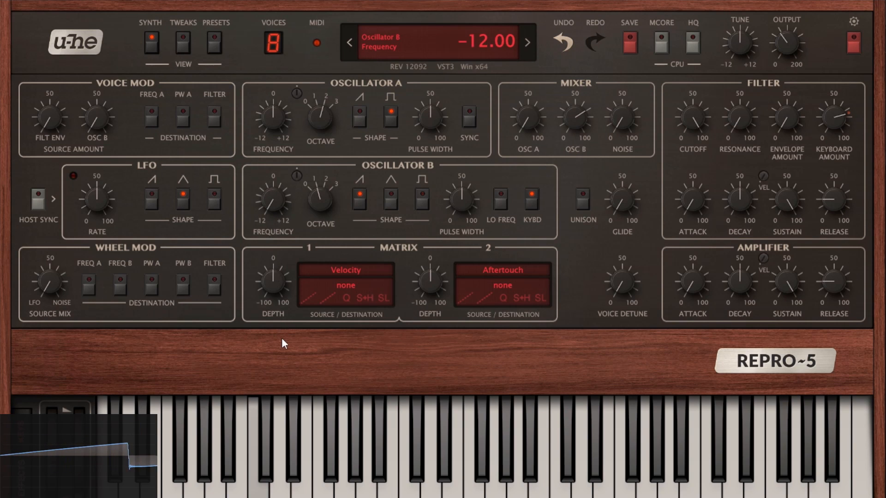
pyautogui.moveTo(282, 339); pyautogui.dragTo(312, 37)
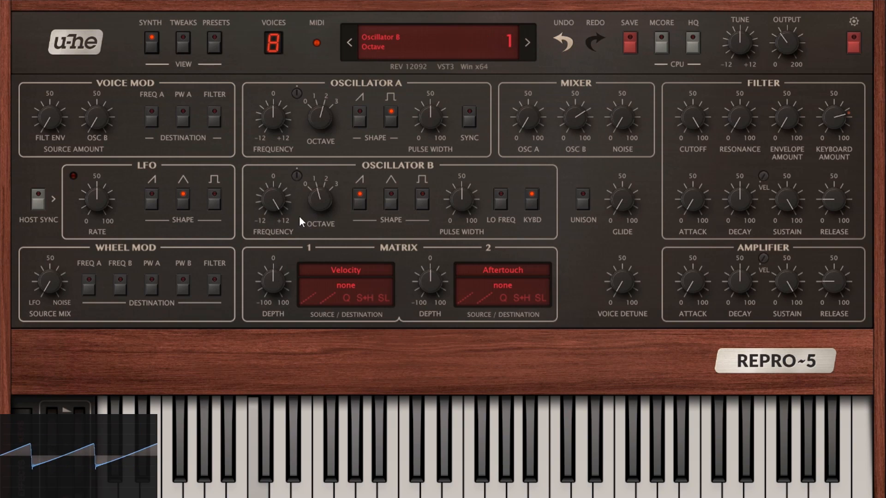
pyautogui.doubleClick(273, 208)
pyautogui.moveTo(294, 179); pyautogui.dragTo(317, 257)
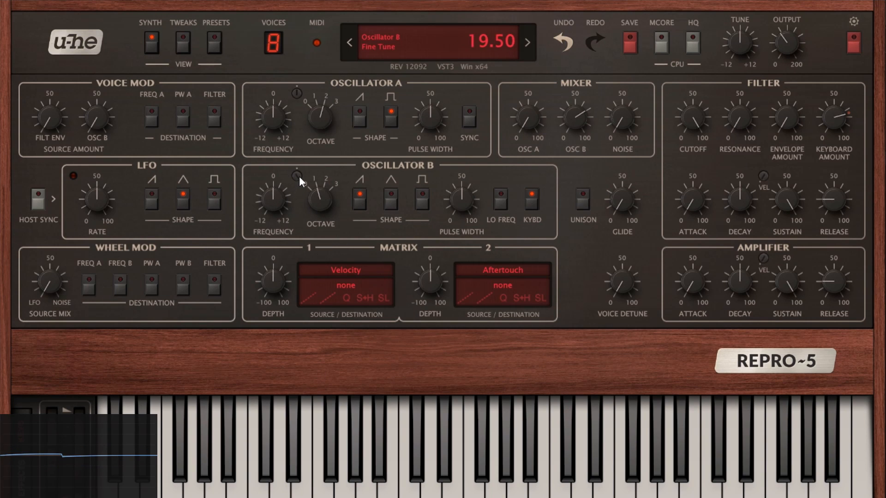
pyautogui.moveTo(311, 198); pyautogui.dragTo(336, 207)
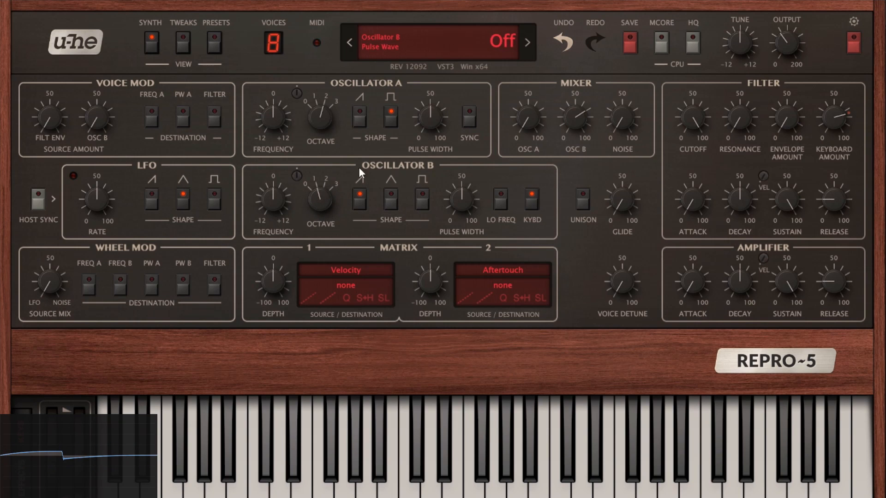
# Switch Oscillator B's shape from saw through triangle to pulse, and sweep its pulse width before resetting it to 50
pyautogui.click(362, 201)
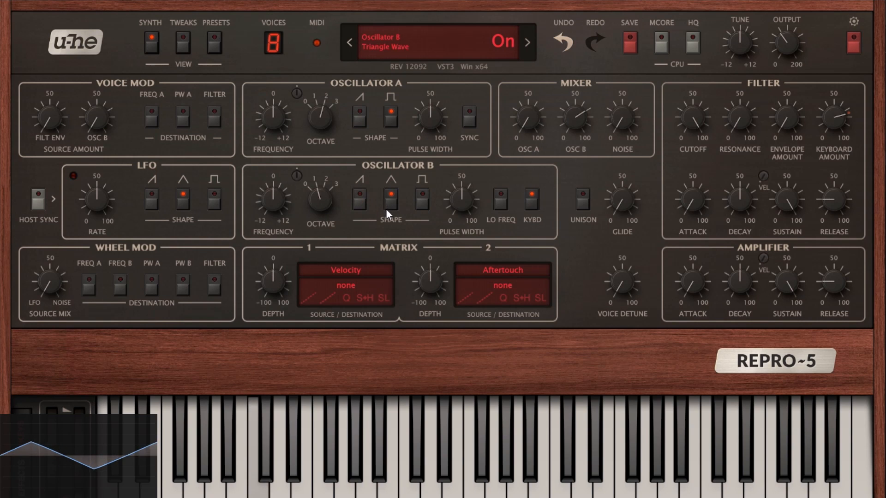
pyautogui.click(419, 203)
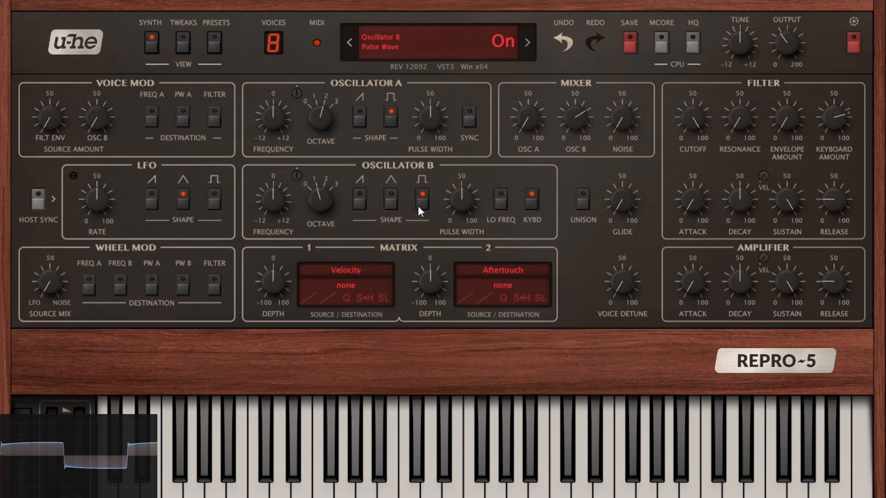
pyautogui.moveTo(457, 203); pyautogui.dragTo(483, 215)
pyautogui.doubleClick(461, 202)
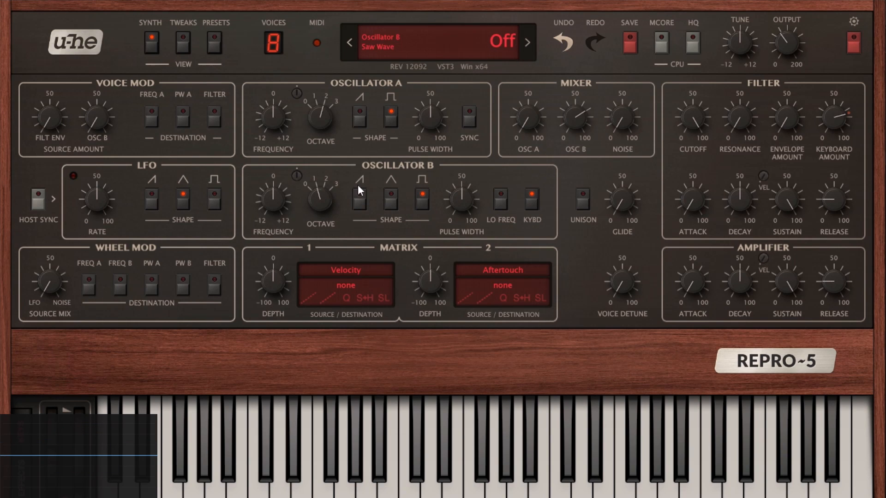
# Try Oscillator B's waveforms in combination: saw with pulse, saw with triangle, and saw, triangle and pulse together
pyautogui.click(359, 199)
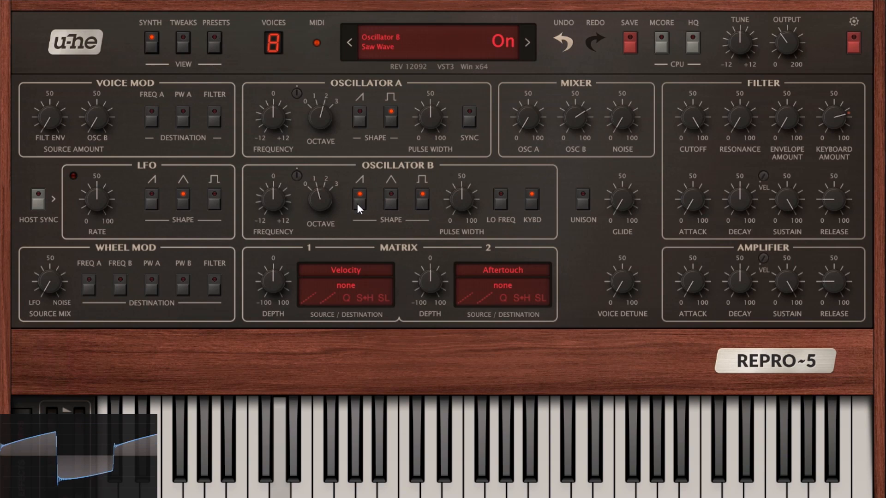
pyautogui.click(431, 202)
pyautogui.click(390, 201)
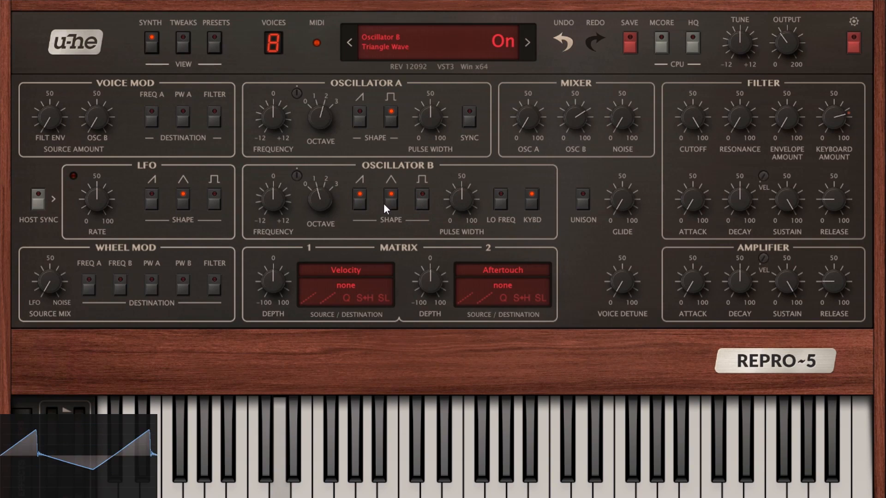
pyautogui.click(373, 204)
pyautogui.click(422, 201)
pyautogui.click(368, 202)
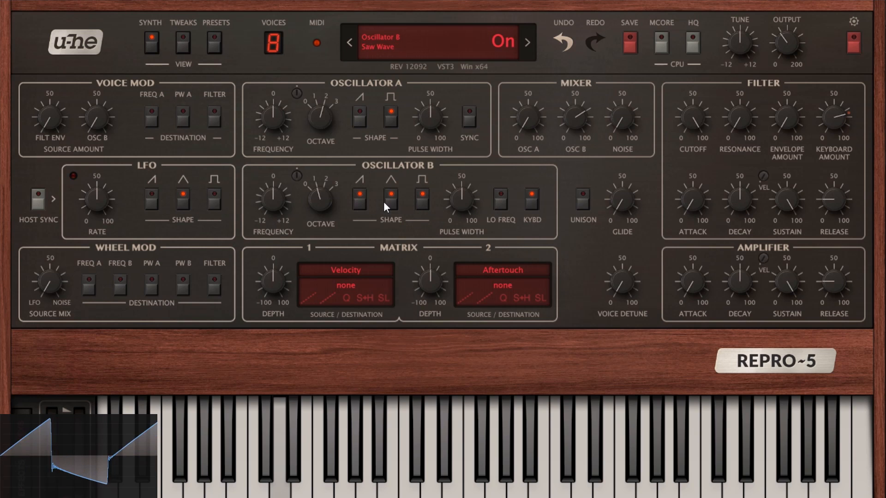
pyautogui.click(389, 202)
pyautogui.click(390, 200)
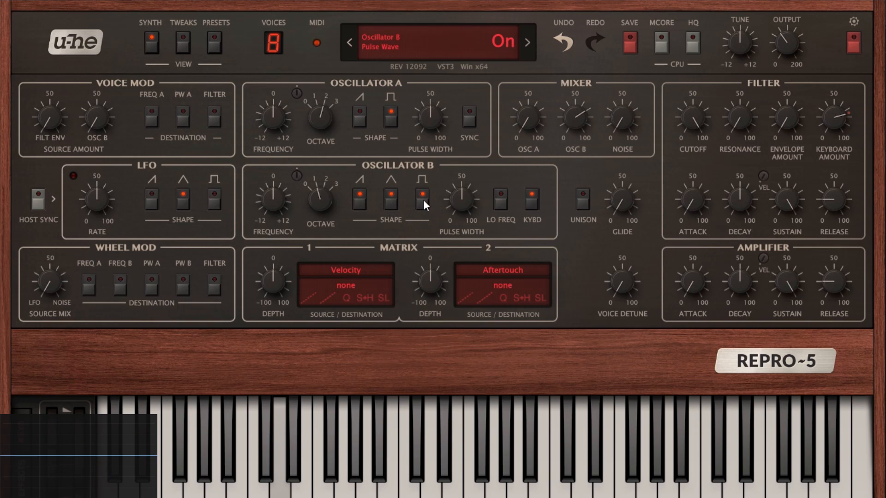
# Lower the output volume, turn on only Oscillator B's saw wave, and drop its octave to 0
pyautogui.moveTo(790, 58); pyautogui.dragTo(790, 71)
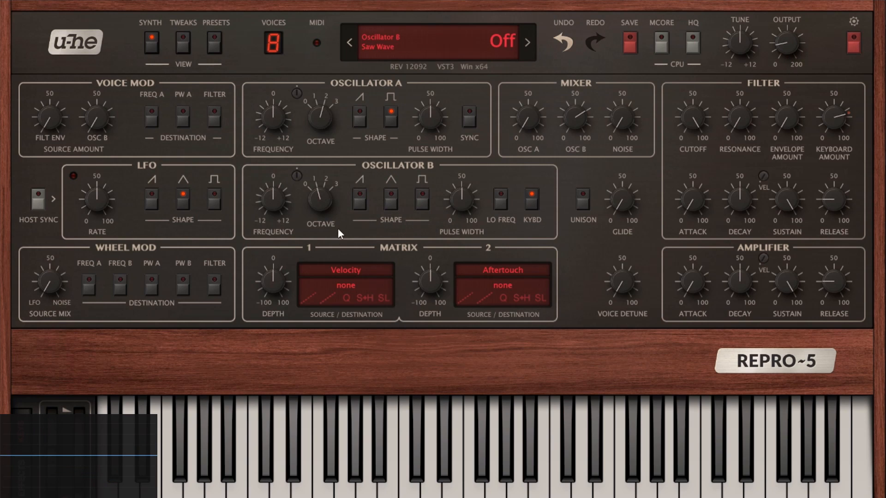
pyautogui.click(359, 203)
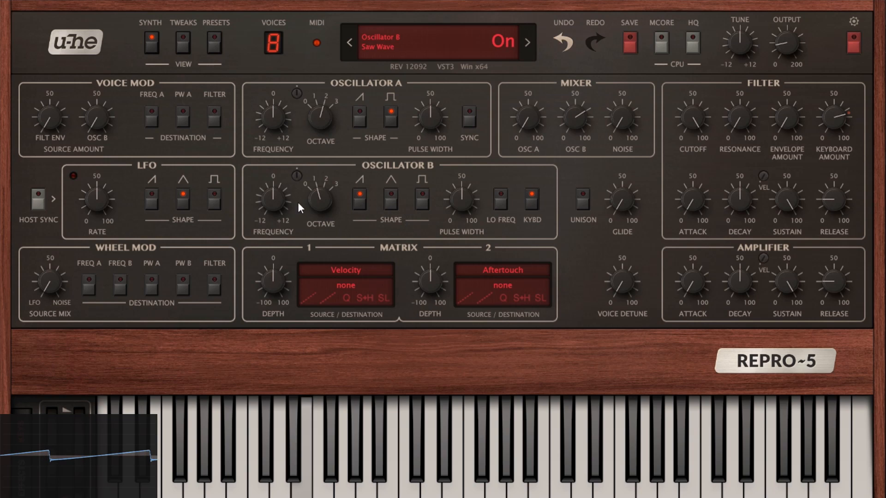
pyautogui.scroll(-1, 327, 202)
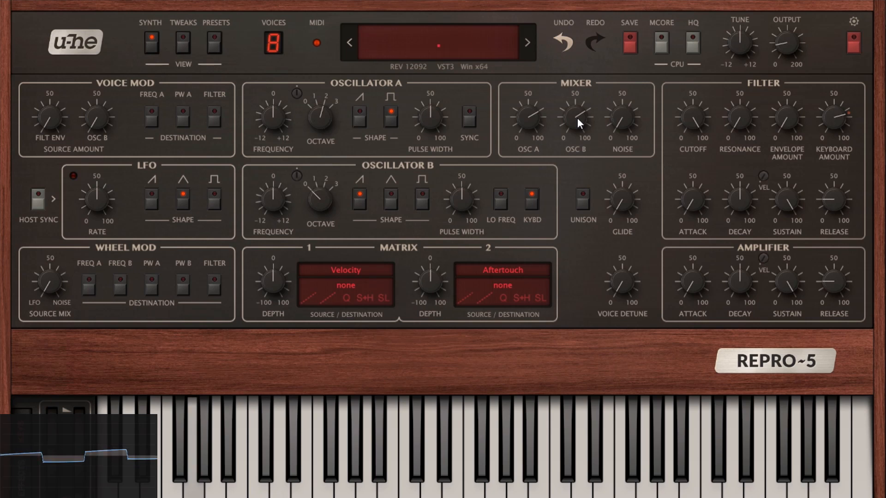
# Switch Oscillator B's shape from saw through triangle to pulse, and lower Oscillator A's pulse width and Oscillator B's frequency
pyautogui.click(392, 200)
pyautogui.click(365, 202)
pyautogui.click(423, 199)
pyautogui.click(392, 198)
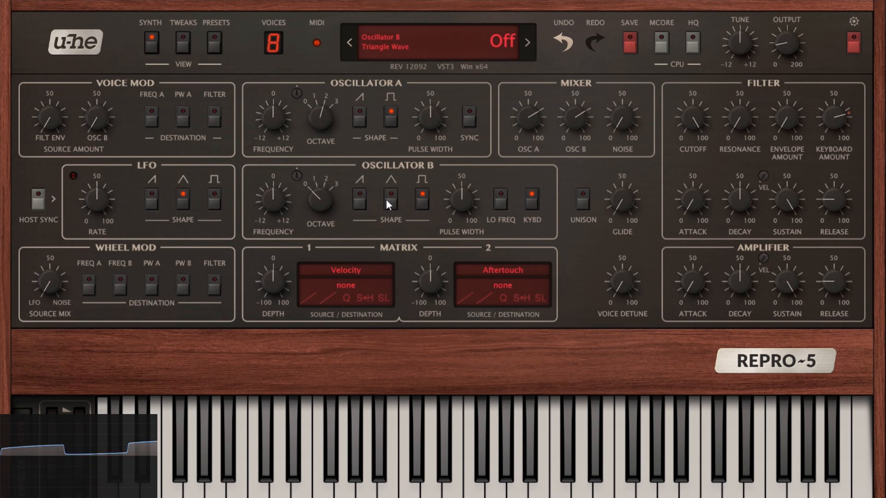
pyautogui.moveTo(430, 135); pyautogui.dragTo(431, 168)
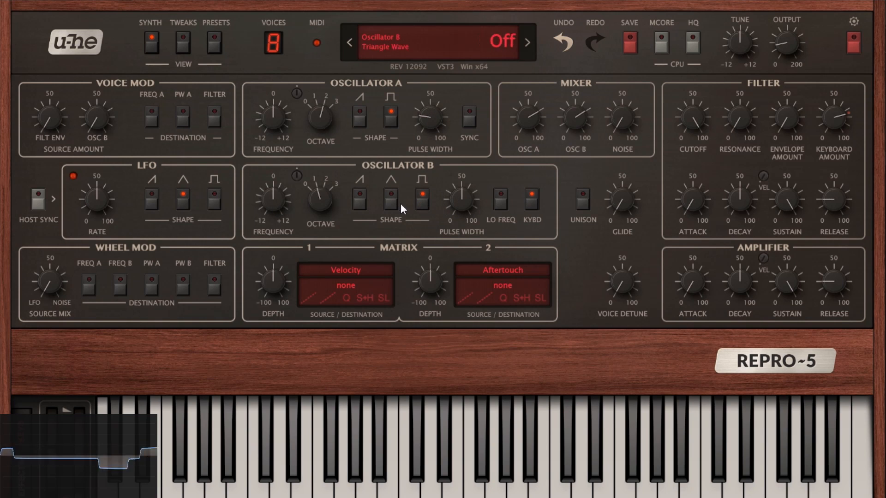
pyautogui.moveTo(281, 196); pyautogui.dragTo(298, 258)
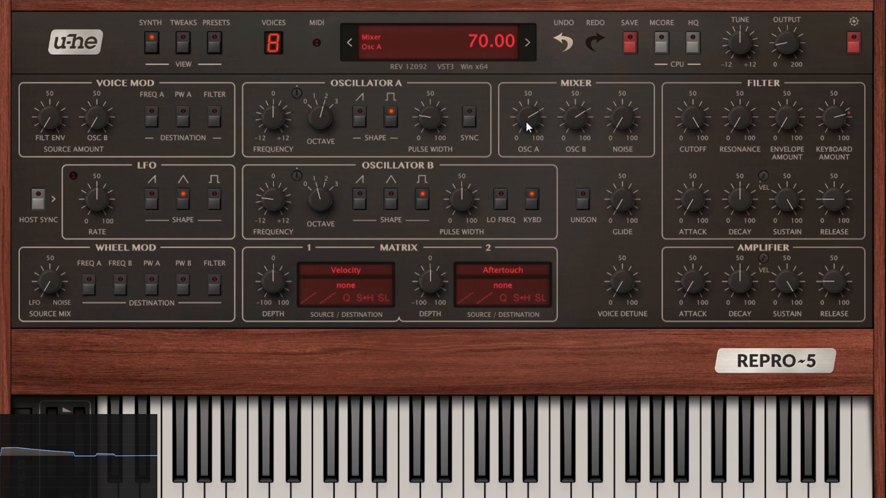
# Lower Osc A's mixer level to 0, turn off Oscillator B's keyboard tracking, and vary its frequency and octave
pyautogui.moveTo(527, 122); pyautogui.dragTo(554, 409)
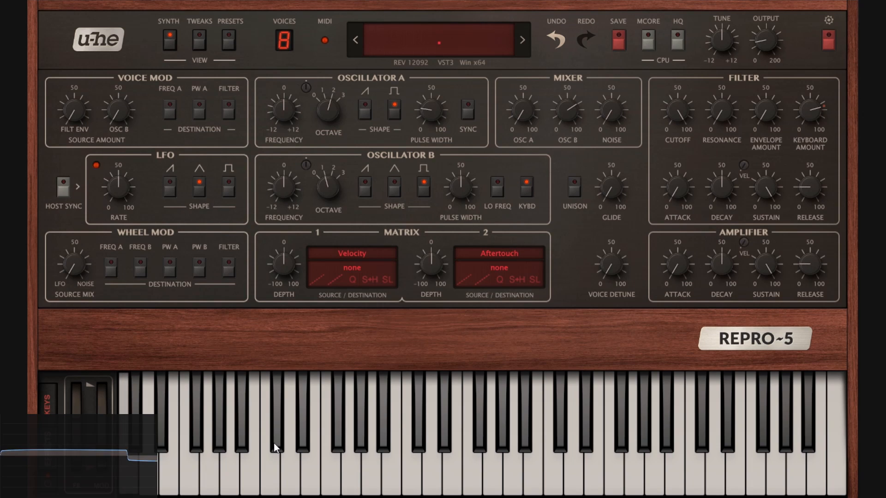
pyautogui.click(527, 189)
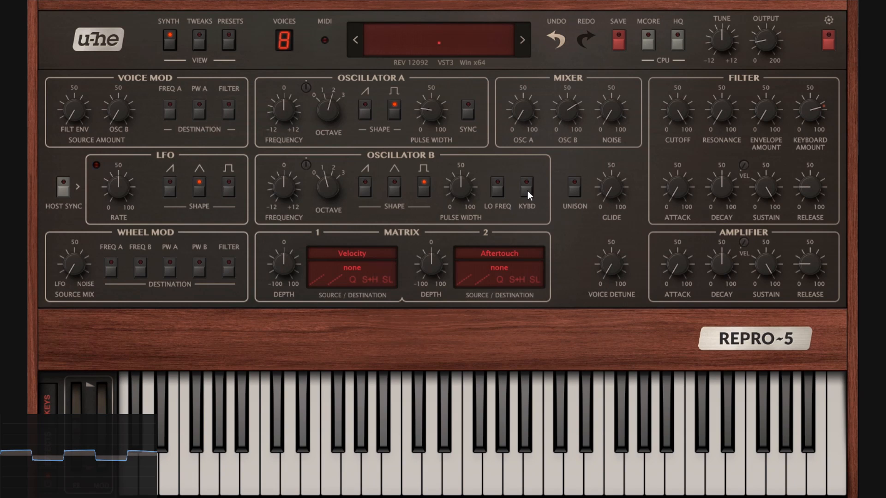
pyautogui.click(394, 181)
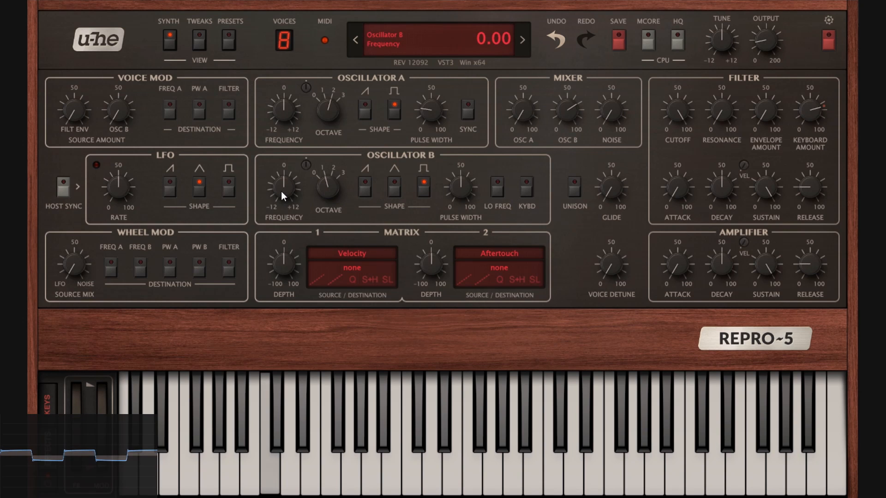
pyautogui.moveTo(281, 191); pyautogui.dragTo(304, 145)
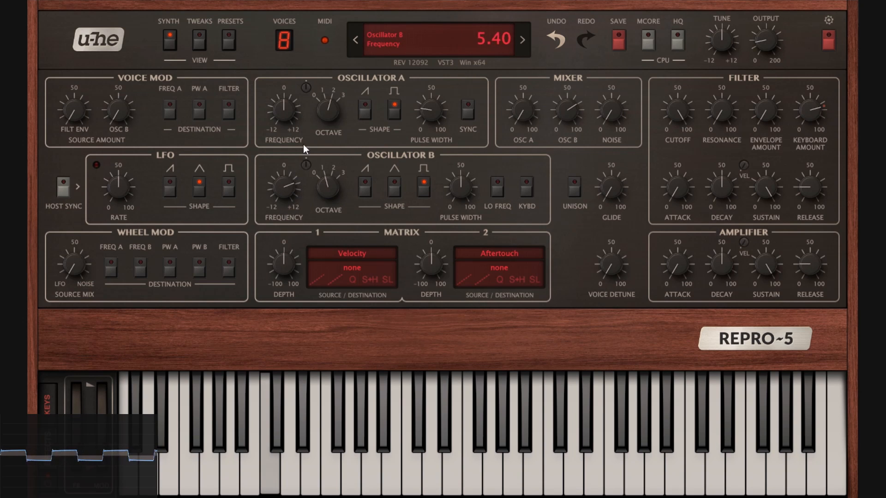
pyautogui.moveTo(333, 183); pyautogui.dragTo(331, 249)
pyautogui.moveTo(287, 200); pyautogui.dragTo(326, 251)
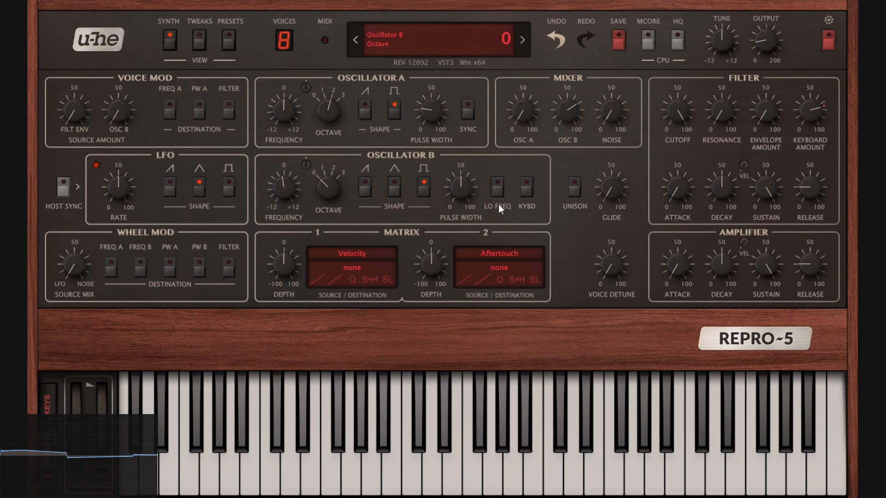
# Enable Oscillator B's low-frequency mode at octave 3, raise its frequency, and turn keyboard tracking on and off again
pyautogui.click(528, 191)
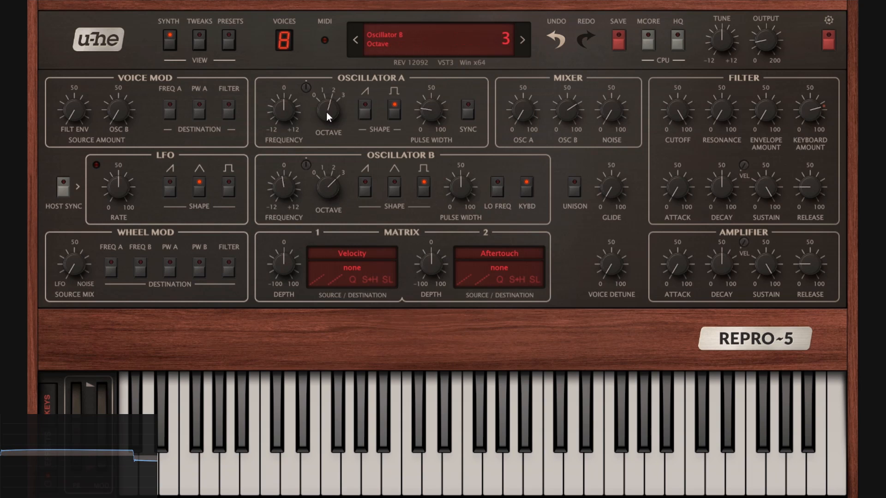
pyautogui.click(498, 189)
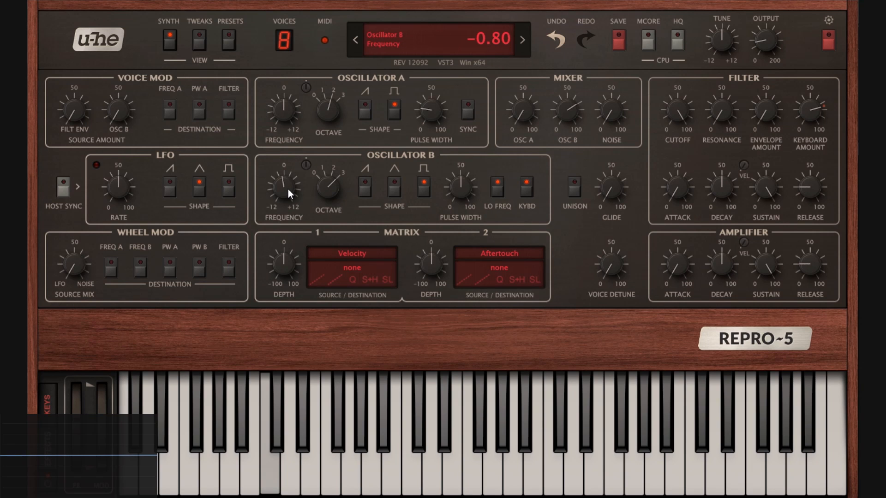
pyautogui.moveTo(288, 190); pyautogui.dragTo(325, 152)
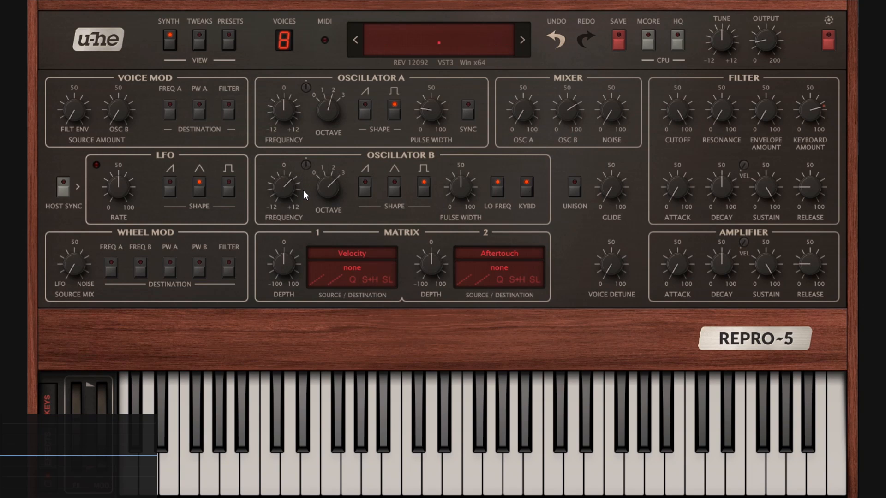
pyautogui.click(528, 188)
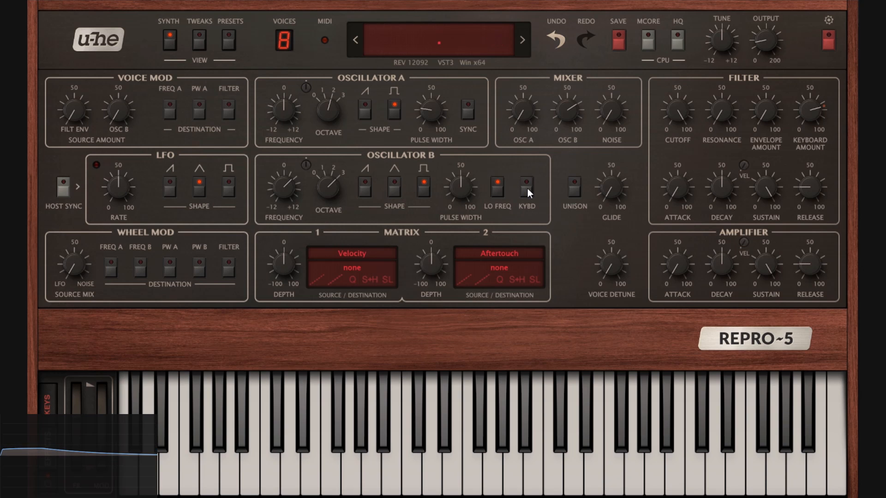
# Load a preset from the preset list, and sweep Oscillator A's frequency up to 8.00 before resetting it to 0
pyautogui.click(422, 44)
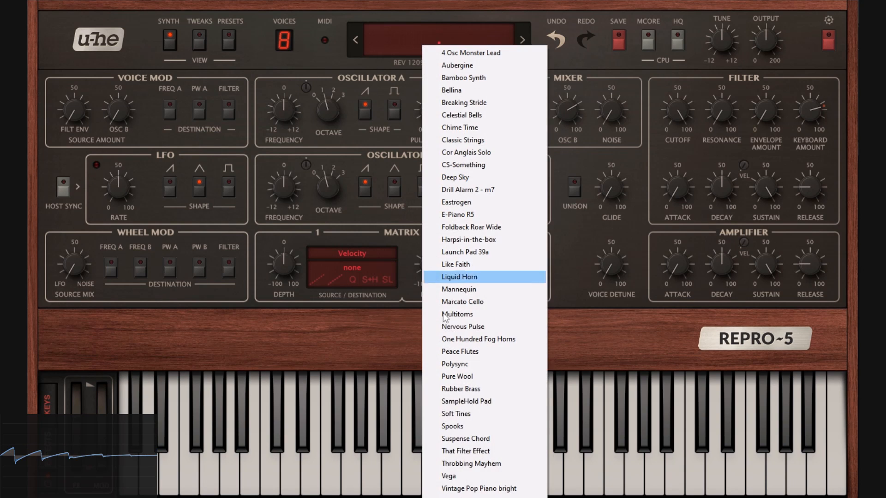
pyautogui.click(459, 497)
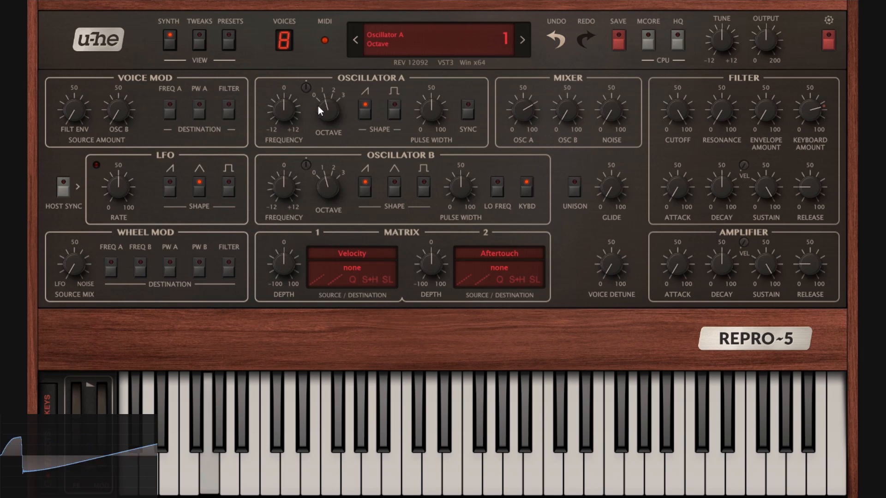
pyautogui.moveTo(284, 111); pyautogui.dragTo(315, 46)
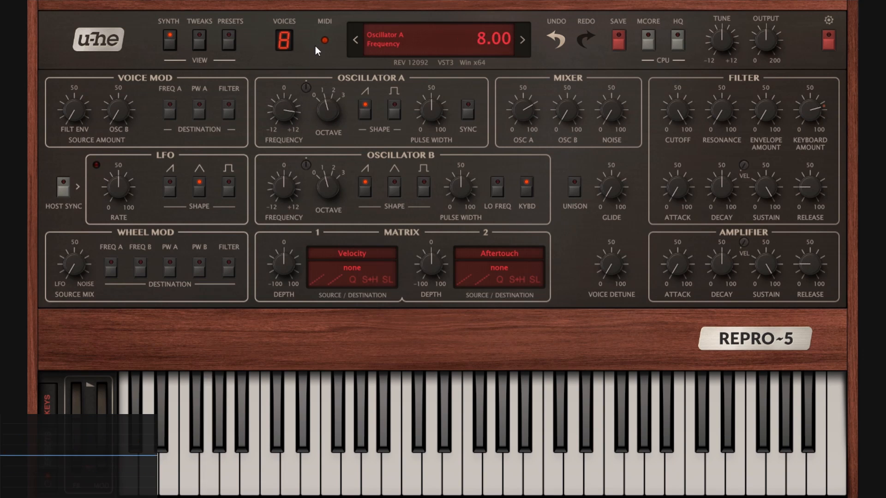
pyautogui.moveTo(290, 111); pyautogui.dragTo(288, 116)
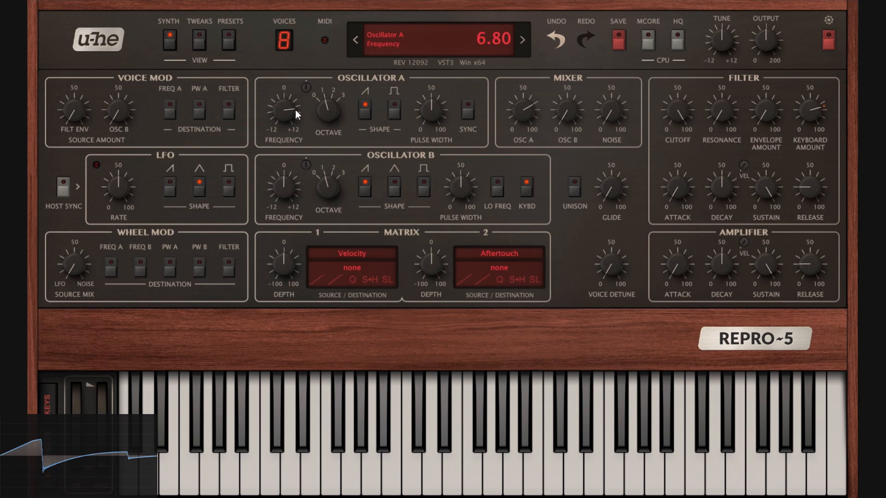
pyautogui.doubleClick(295, 110)
# Turn on Oscillator A's sync and sweep its frequency, switching Oscillator B's shape from saw to pulse between sweeps
pyautogui.click(469, 112)
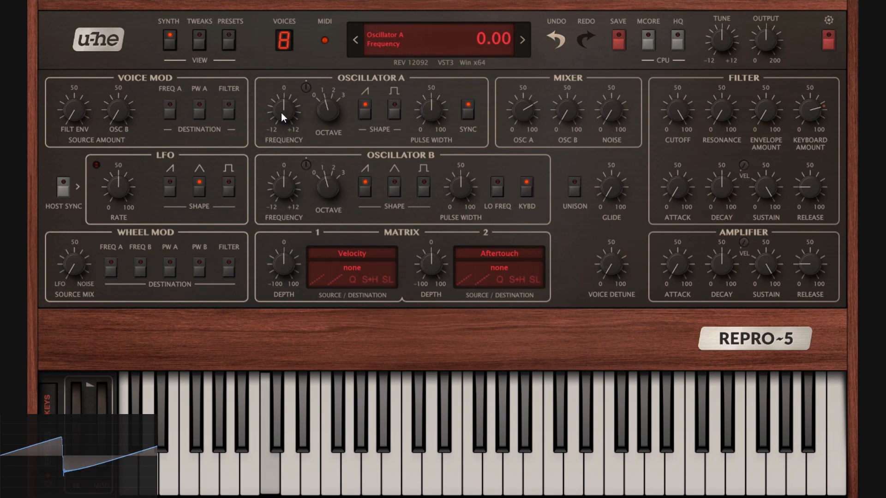
pyautogui.moveTo(281, 113); pyautogui.dragTo(309, 11)
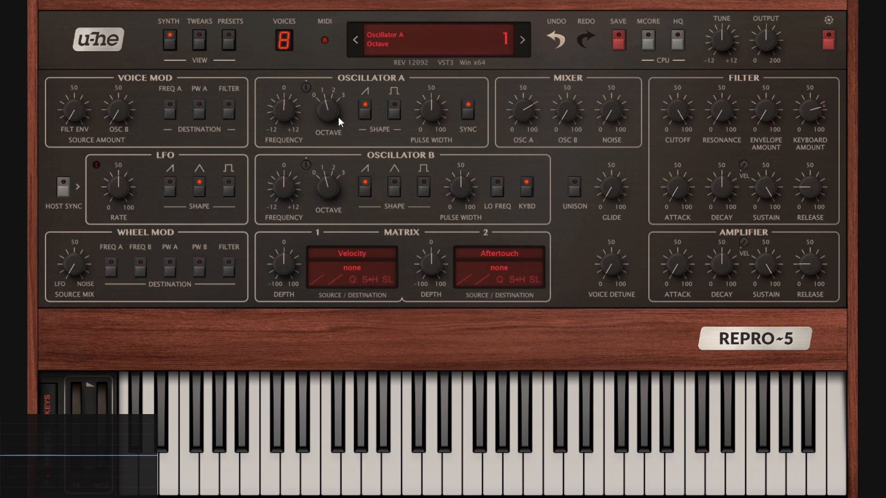
pyautogui.click(423, 187)
pyautogui.click(363, 187)
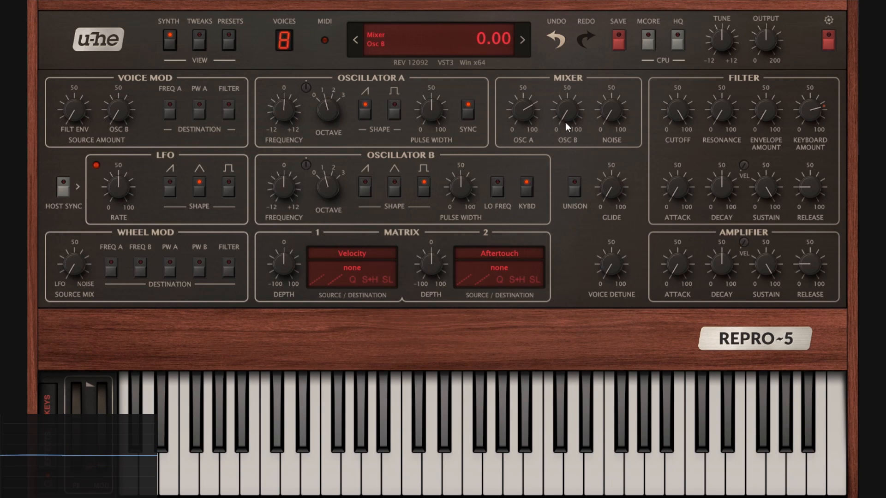
pyautogui.moveTo(288, 111); pyautogui.dragTo(296, 88)
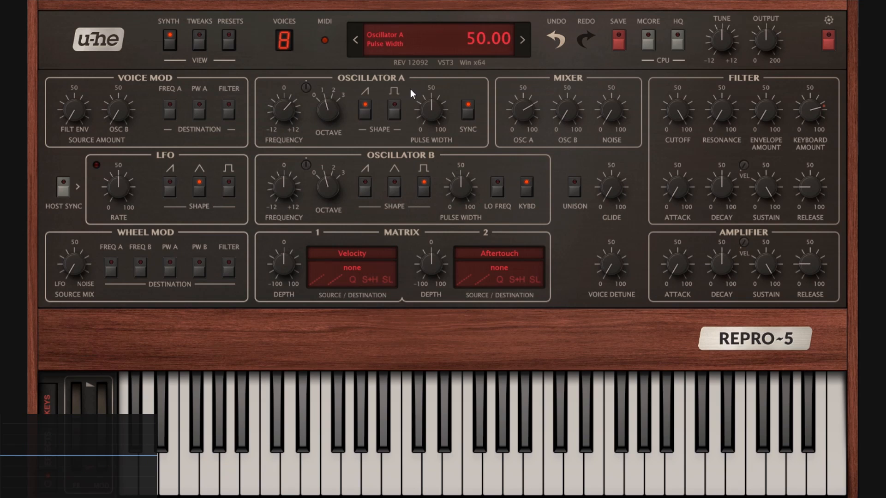
# Vary the synced sound with both oscillators' frequencies and Oscillator B's octave and pulse width, ending with B's octave at 3 and frequency at 8.60
pyautogui.moveTo(282, 186); pyautogui.dragTo(316, 138)
pyautogui.moveTo(324, 185); pyautogui.dragTo(291, 276)
pyautogui.moveTo(284, 185); pyautogui.dragTo(319, 169)
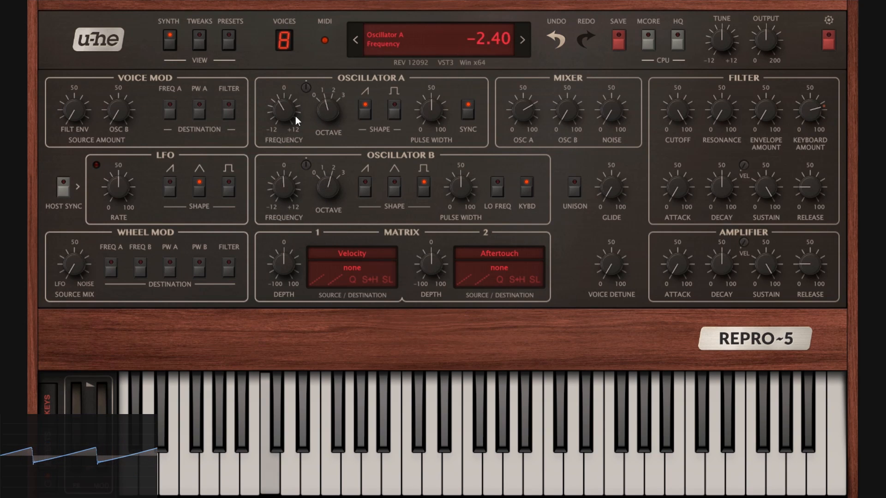
pyautogui.moveTo(296, 116)
pyautogui.mouseDown()
pyautogui.moveTo(296, 83)
pyautogui.moveTo(298, 110)
pyautogui.mouseUp()
pyautogui.moveTo(284, 187); pyautogui.dragTo(295, 240)
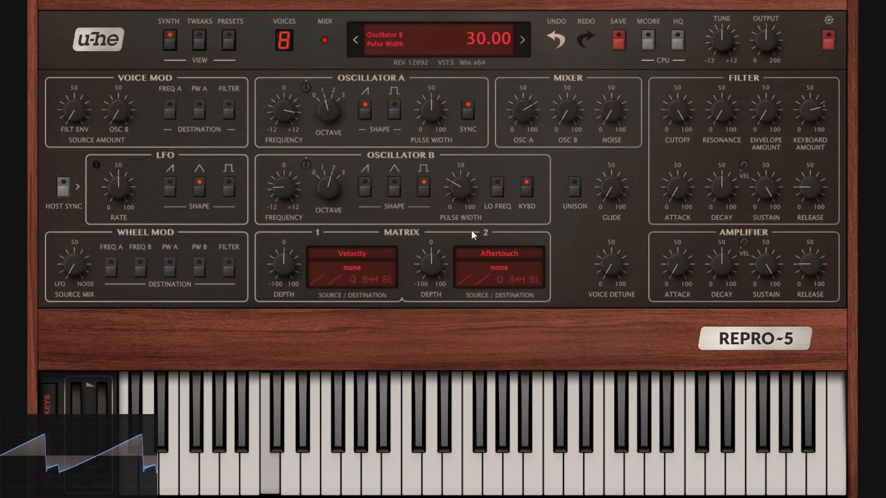
pyautogui.moveTo(295, 188); pyautogui.dragTo(311, 101)
pyautogui.moveTo(338, 175); pyautogui.dragTo(338, 156)
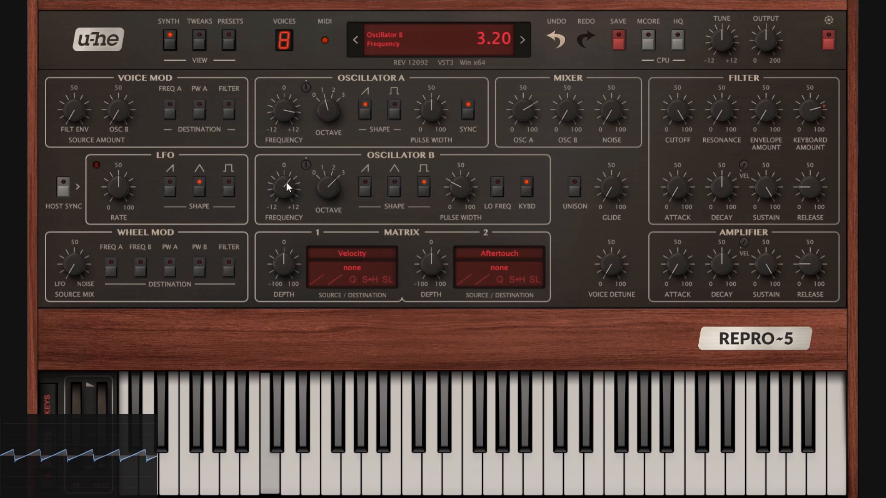
pyautogui.moveTo(286, 186); pyautogui.dragTo(319, 141)
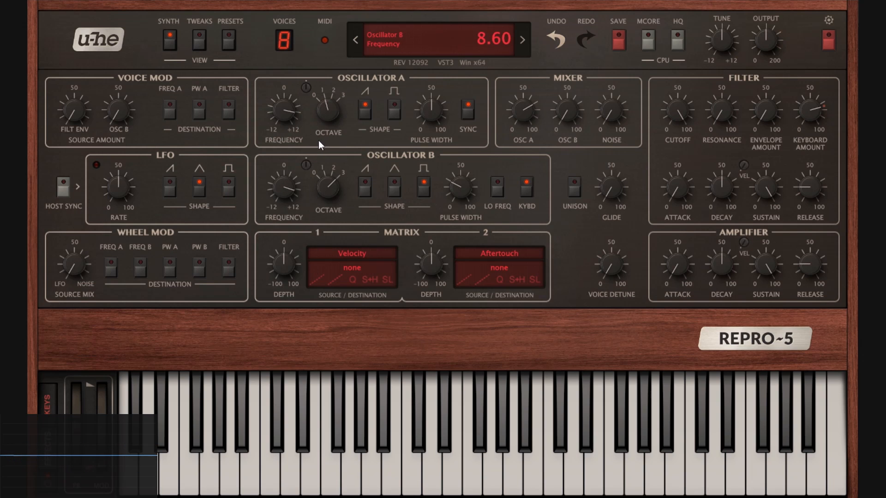
# Reset both oscillators' frequencies to 0, and set Oscillator B's octave to 1 and Oscillator A's octave to 2
pyautogui.doubleClick(283, 191)
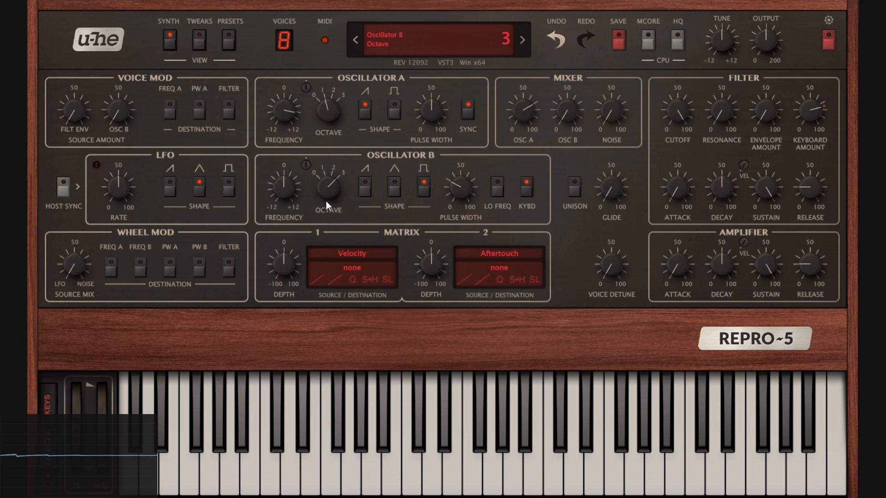
pyautogui.moveTo(328, 197); pyautogui.dragTo(332, 246)
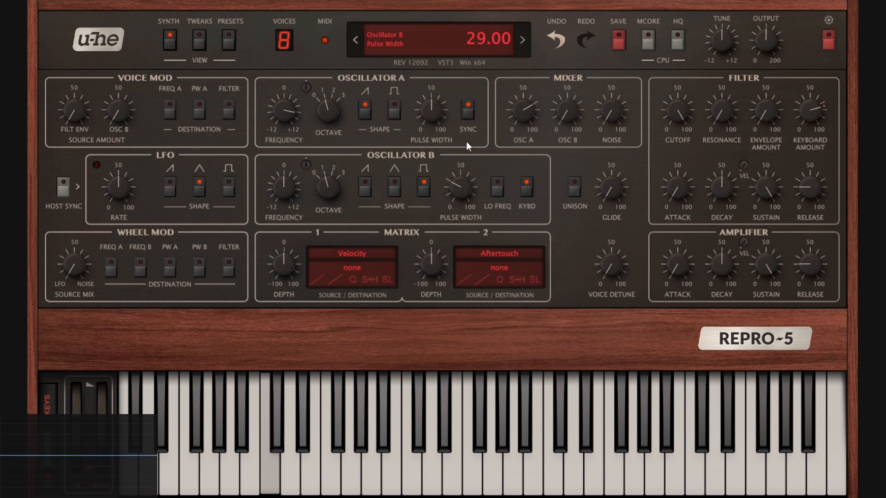
pyautogui.doubleClick(284, 113)
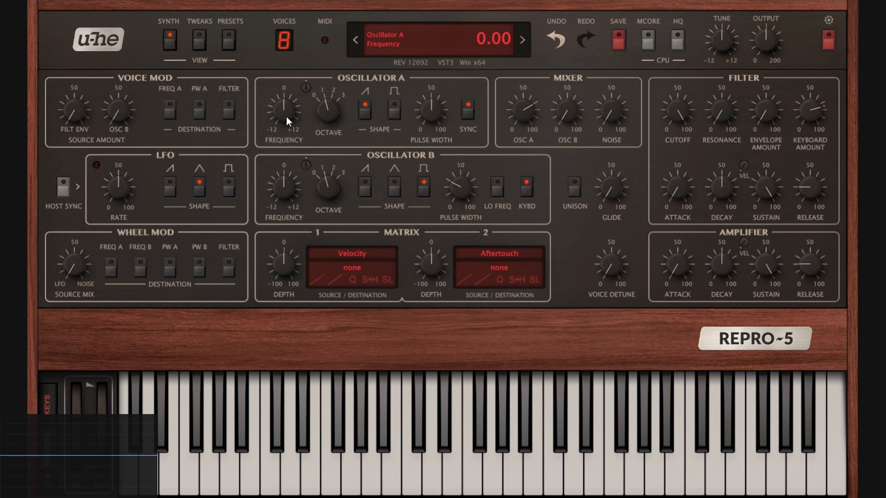
pyautogui.moveTo(318, 116); pyautogui.dragTo(333, 95)
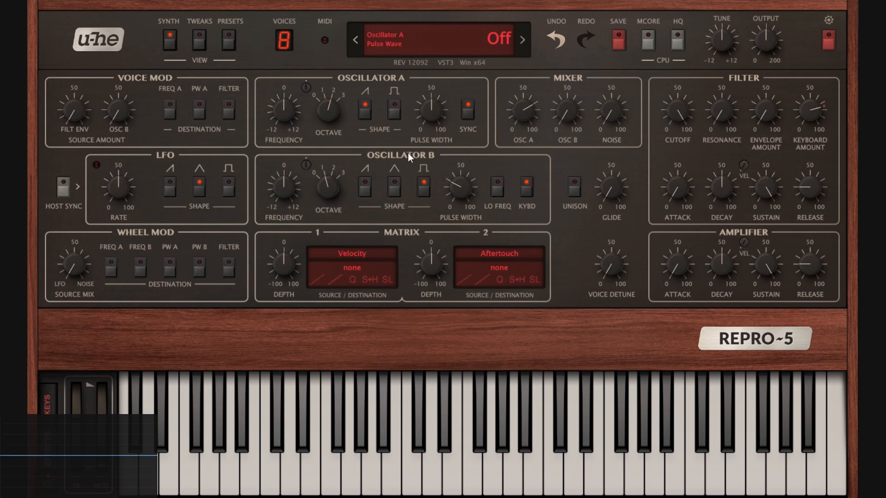
# Switch Oscillator A's shape to pulse and back to saw, and sweep its synced frequency before resetting it to 0
pyautogui.click(394, 111)
pyautogui.click(365, 112)
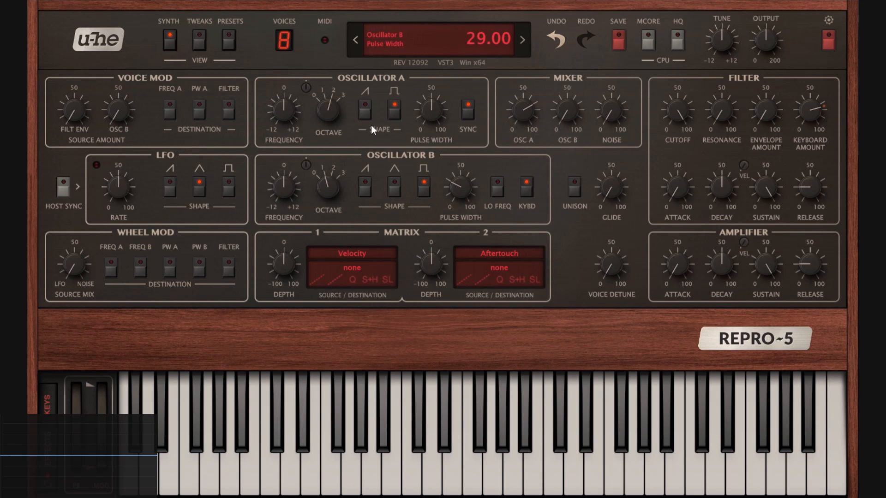
pyautogui.click(370, 108)
pyautogui.click(394, 108)
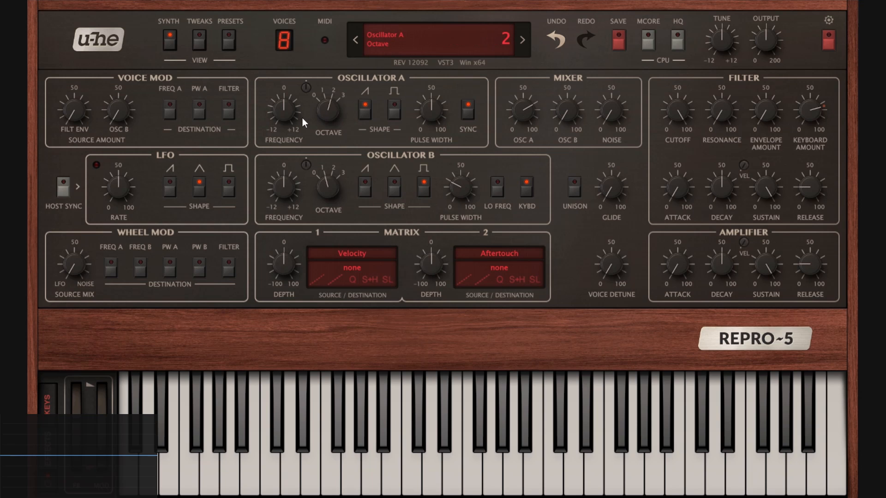
pyautogui.moveTo(283, 113); pyautogui.dragTo(350, 129)
pyautogui.doubleClick(289, 112)
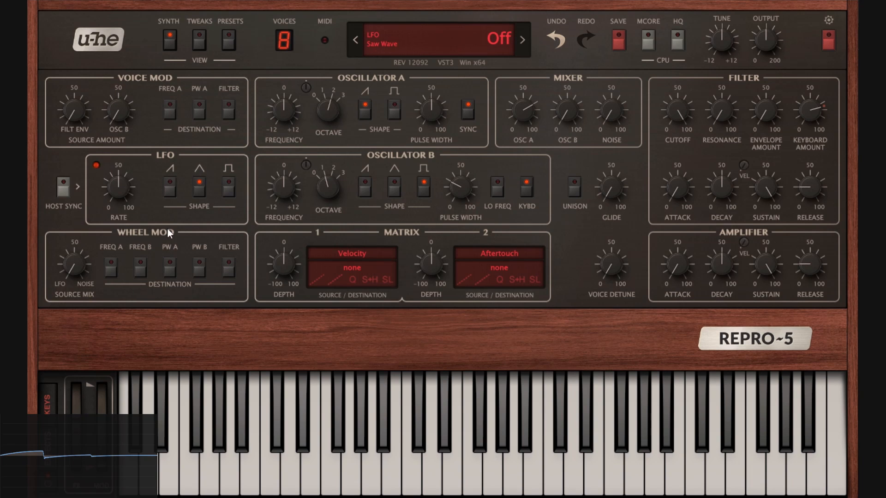
# Route the filter envelope to Oscillator A's frequency in Voice Mod, raise its amount, and adjust the filter envelope's attack and decay
pyautogui.click(170, 112)
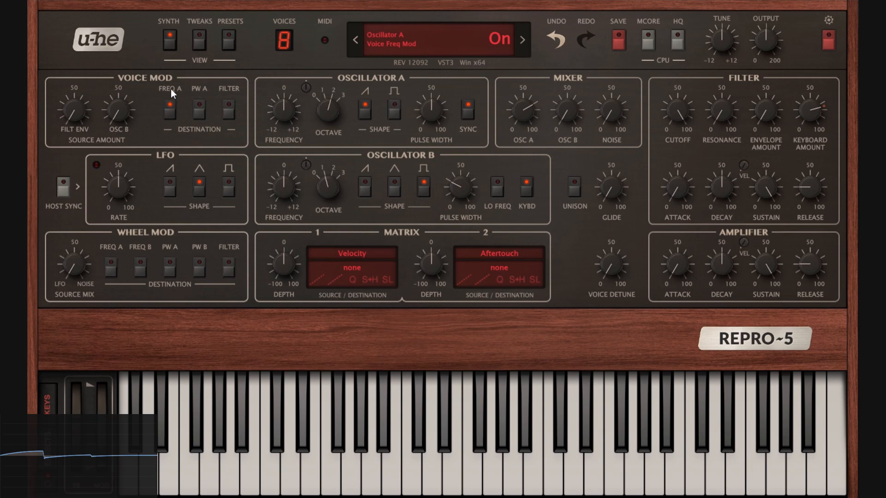
pyautogui.moveTo(292, 118)
pyautogui.mouseDown()
pyautogui.moveTo(292, 91)
pyautogui.moveTo(291, 108)
pyautogui.mouseUp()
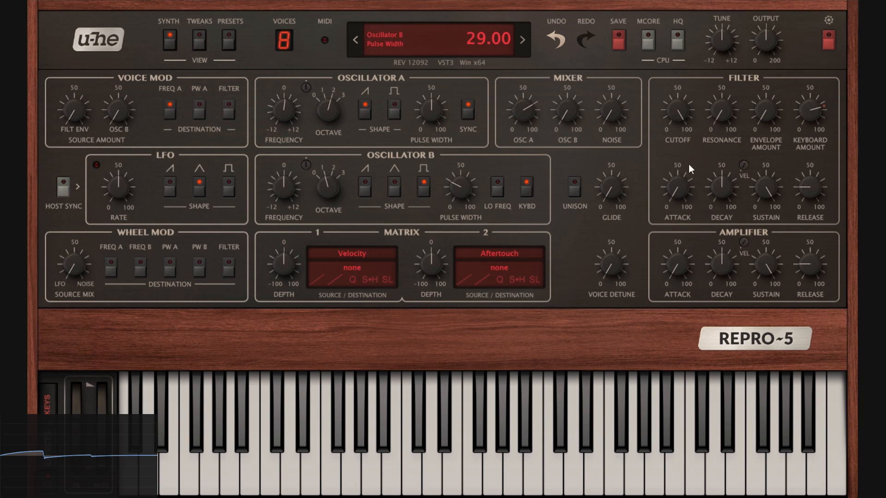
pyautogui.moveTo(74, 110); pyautogui.dragTo(75, 83)
pyautogui.moveTo(726, 185); pyautogui.dragTo(779, 336)
pyautogui.moveTo(667, 195); pyautogui.dragTo(697, 184)
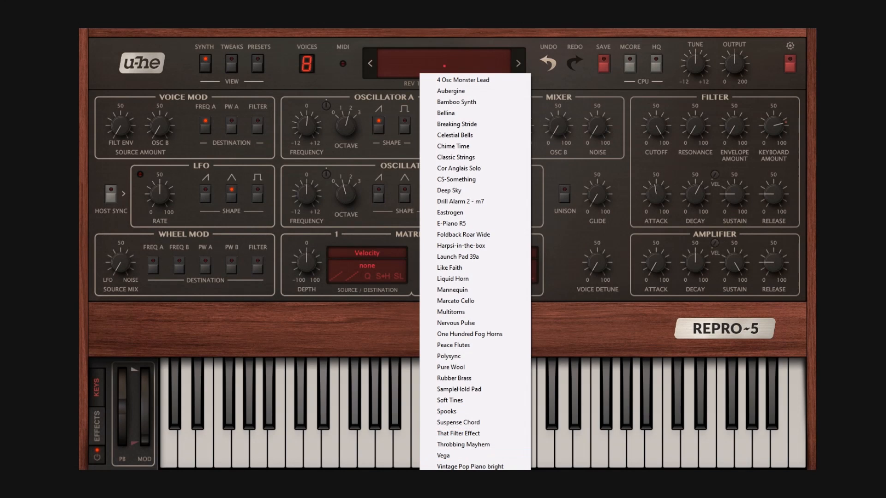
# Load a preset from the end of the preset list and choose 8 voices
pyautogui.click(480, 480)
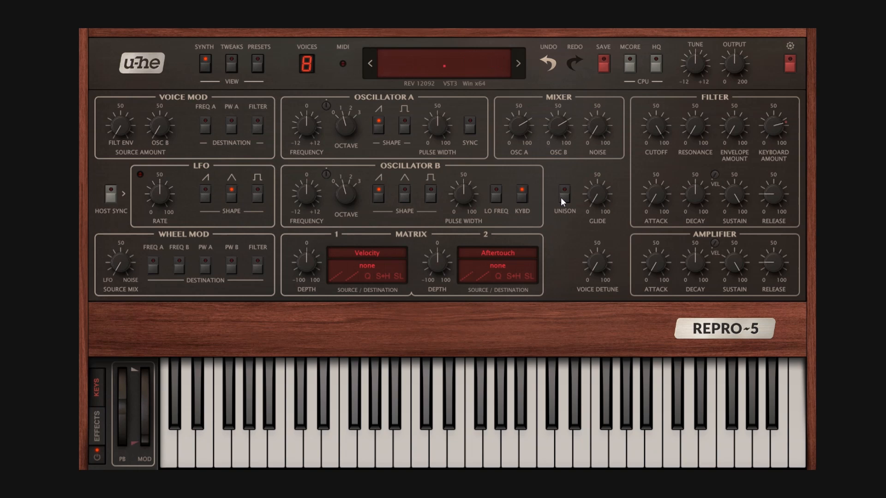
pyautogui.click(306, 63)
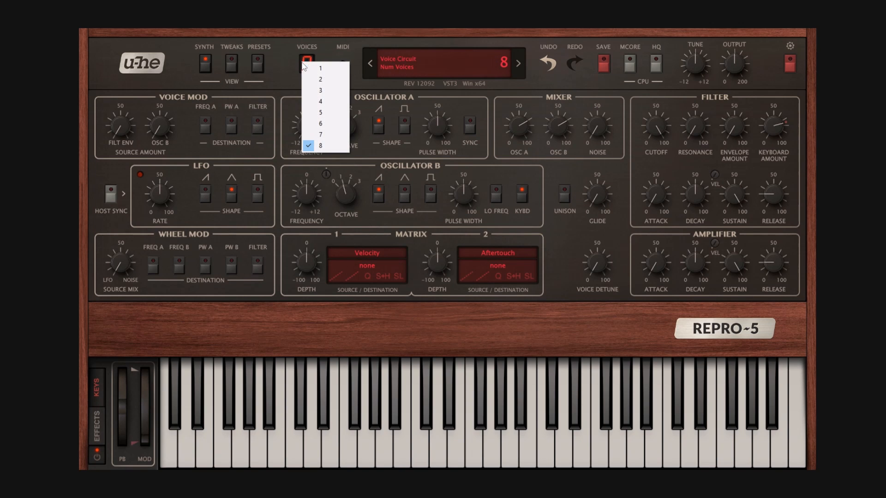
pyautogui.click(327, 147)
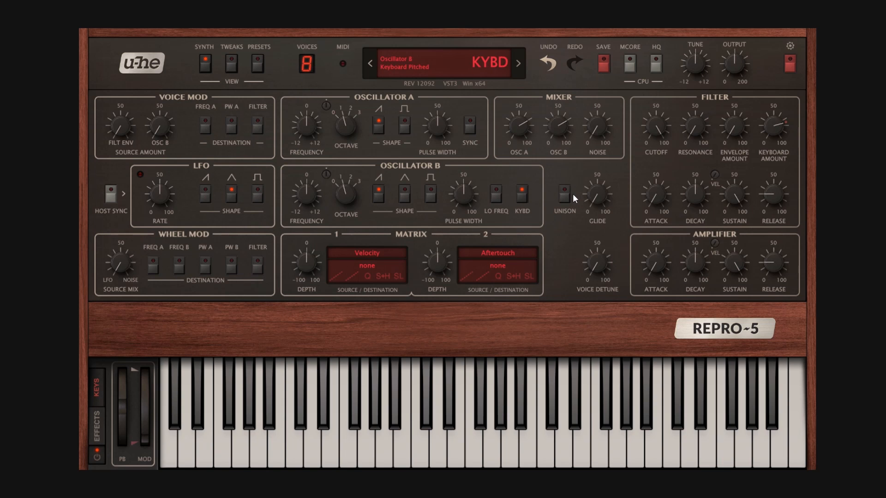
# Lower the filter cutoff and bring Oscillator B's mixer level down to 0
pyautogui.moveTo(679, 118); pyautogui.dragTo(663, 180)
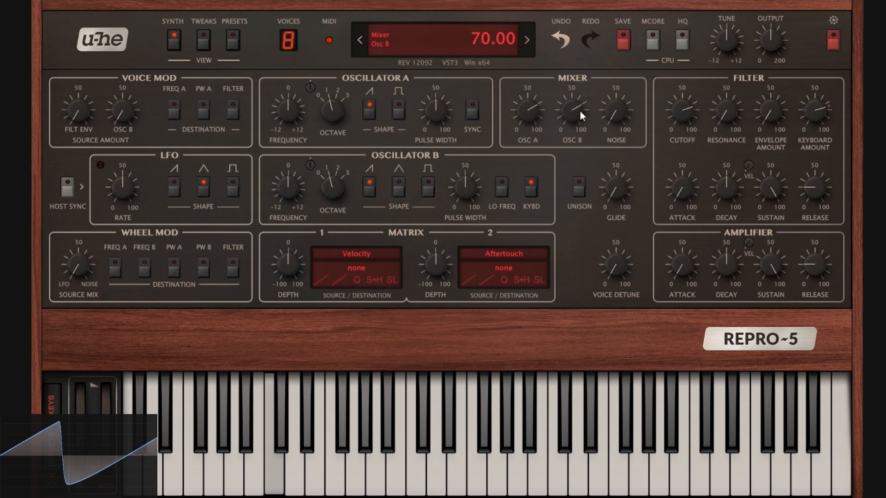
pyautogui.moveTo(581, 111); pyautogui.dragTo(588, 266)
# Turn on Unison with voice detune slightly above halfway, and raise the filter cutoff a little
pyautogui.click(584, 189)
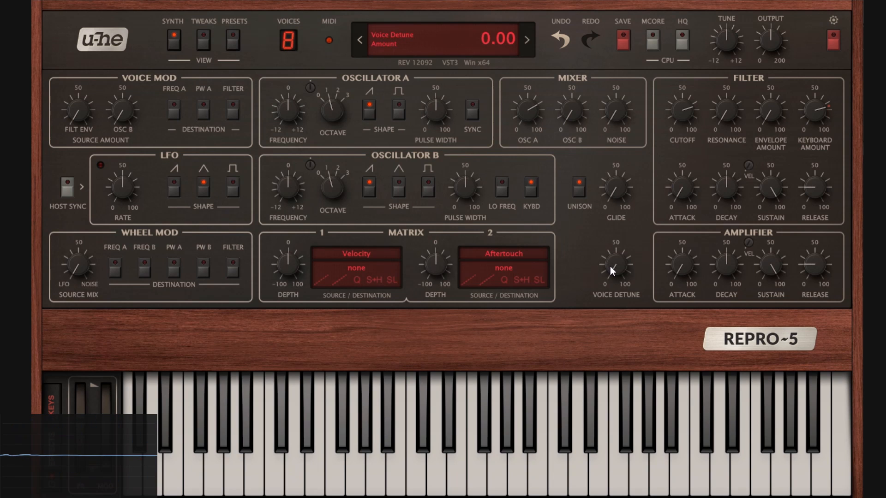
pyautogui.moveTo(612, 268); pyautogui.dragTo(631, 170)
pyautogui.moveTo(677, 110); pyautogui.dragTo(685, 99)
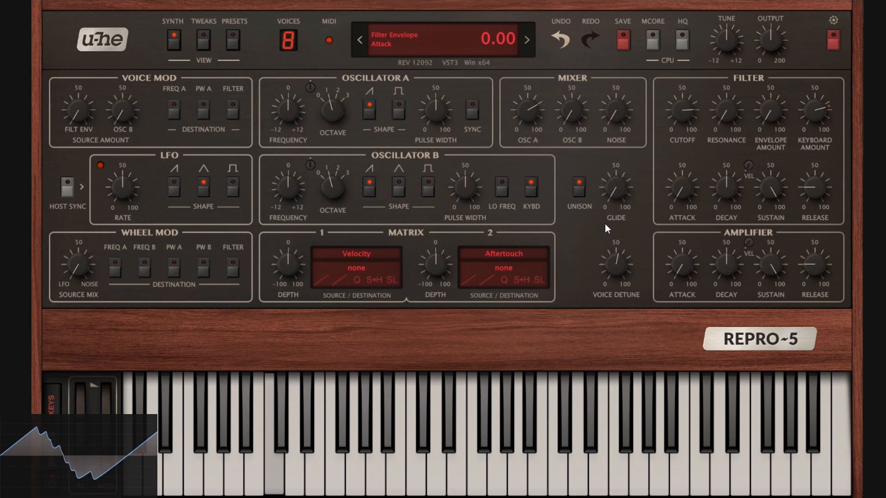
pyautogui.moveTo(612, 264)
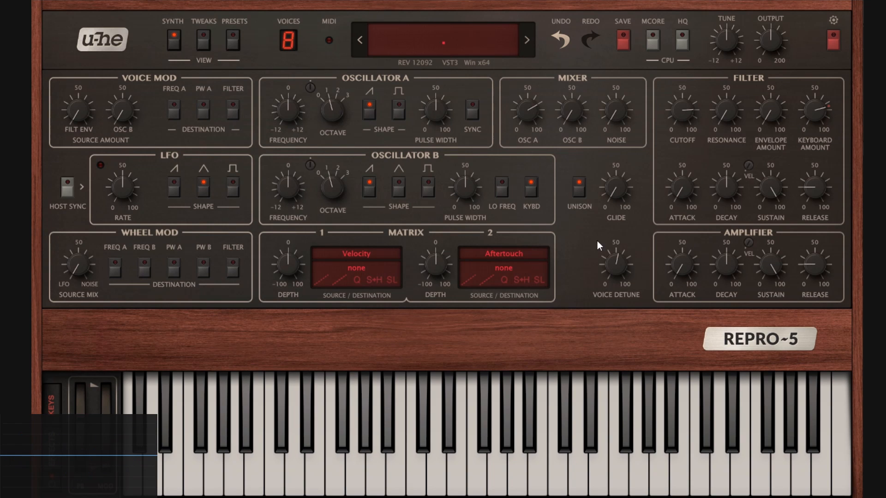
# Reduce the number of voices to 3, 2 and finally 1, and lower the voice detune to 0
pyautogui.click(292, 42)
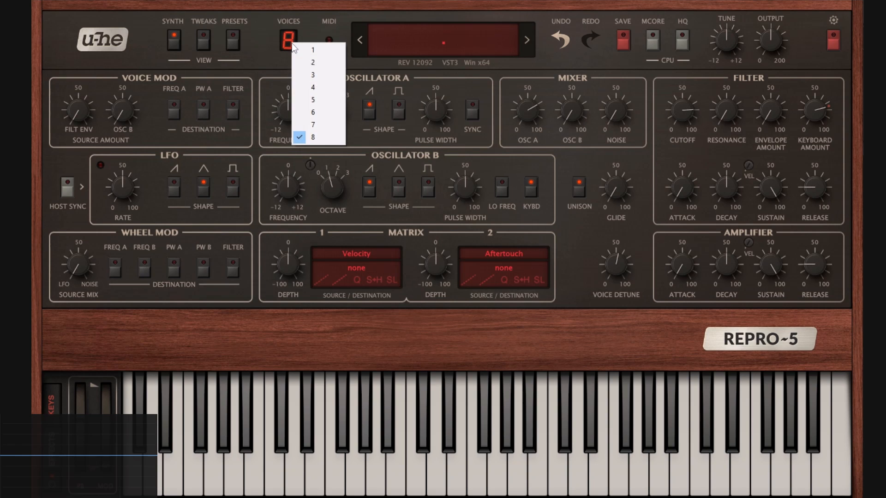
pyautogui.click(325, 72)
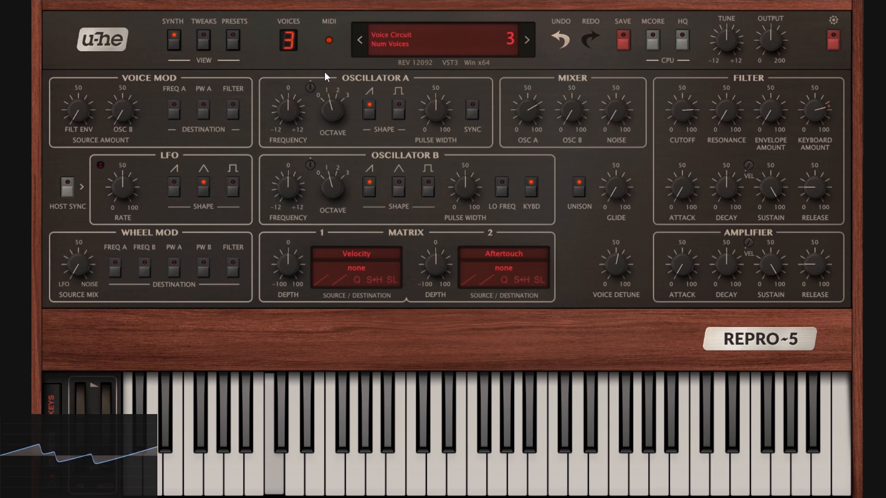
pyautogui.click(289, 42)
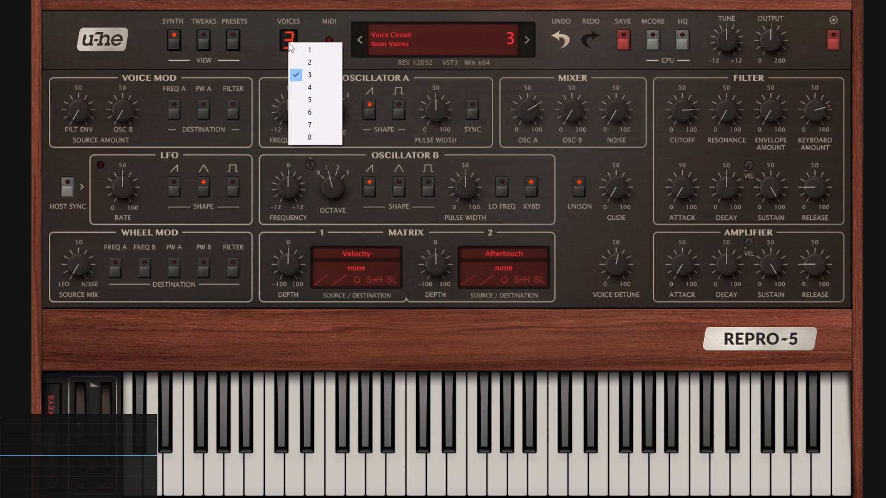
pyautogui.click(312, 64)
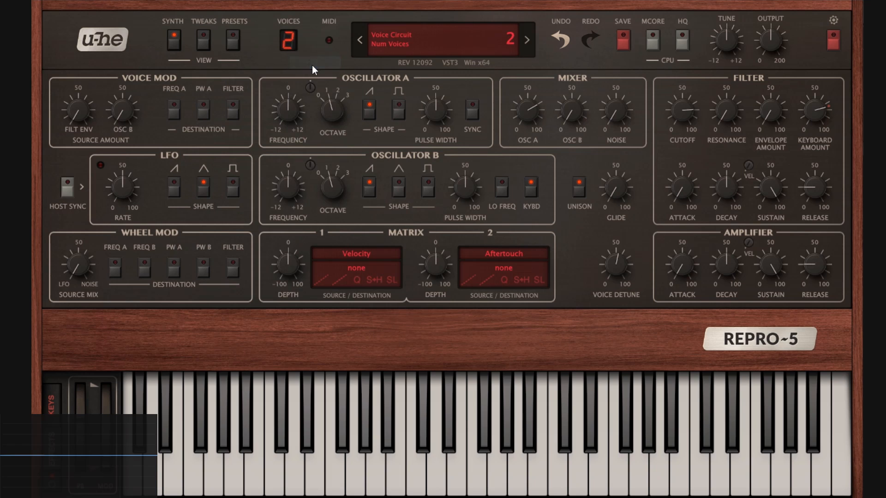
pyautogui.click(296, 46)
pyautogui.click(333, 54)
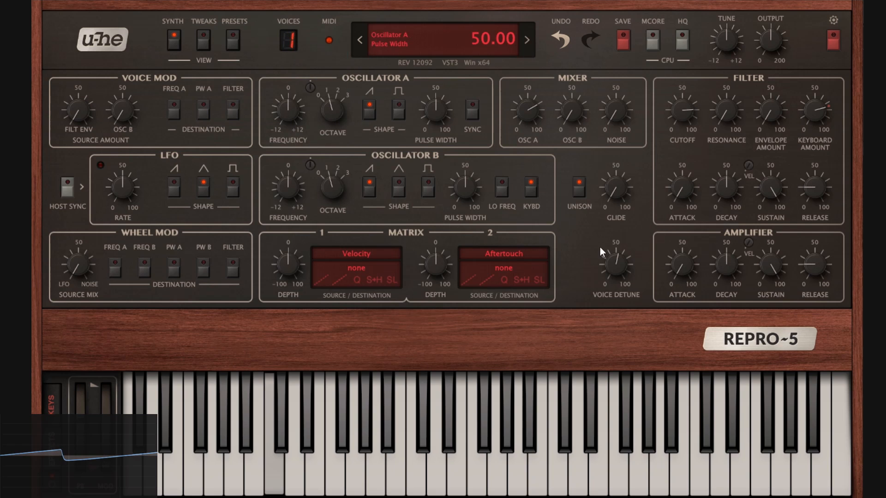
pyautogui.moveTo(621, 268); pyautogui.dragTo(615, 372)
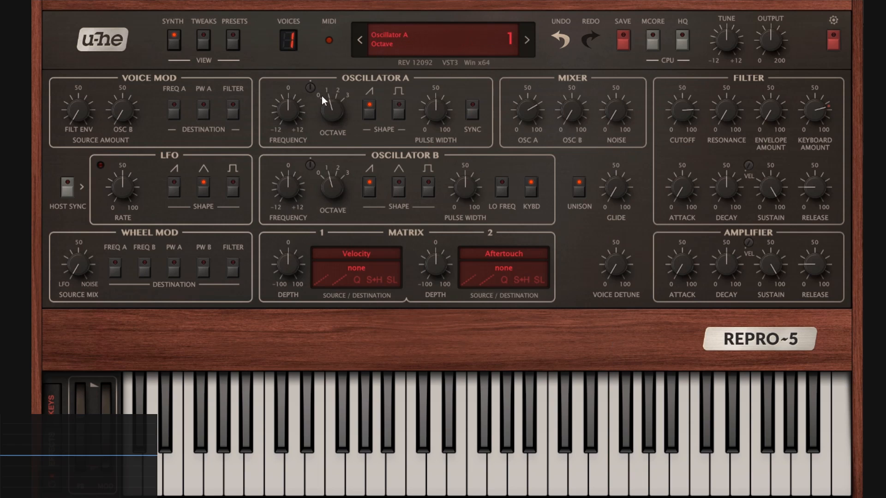
# Set the number of voices to 4 and raise the voice detune in stages up to 100
pyautogui.click(292, 44)
pyautogui.click(322, 89)
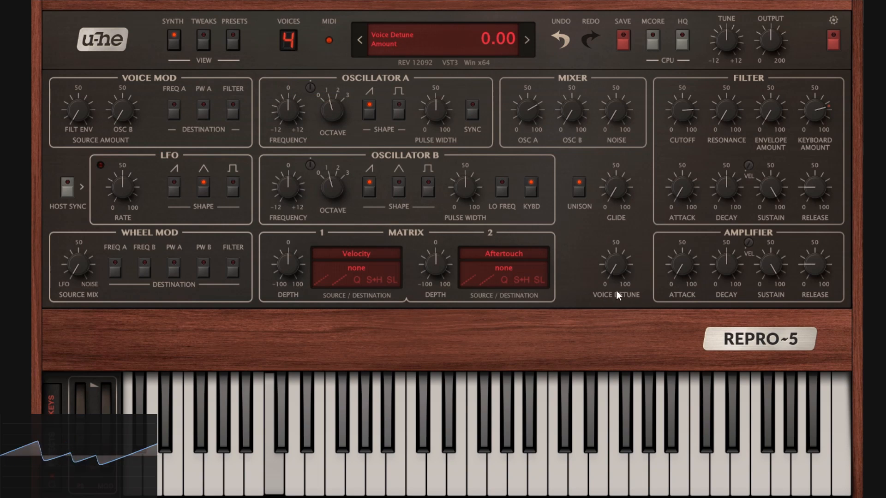
pyautogui.moveTo(621, 270); pyautogui.dragTo(623, 178)
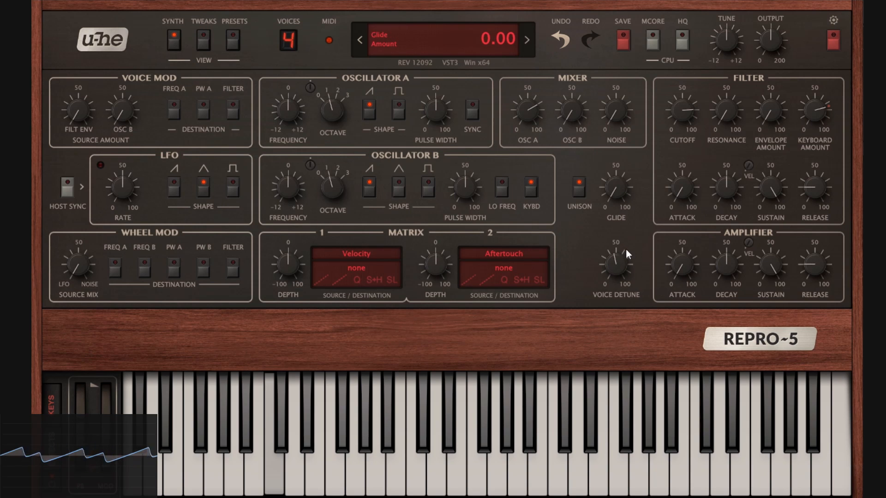
pyautogui.moveTo(617, 269); pyautogui.dragTo(624, 123)
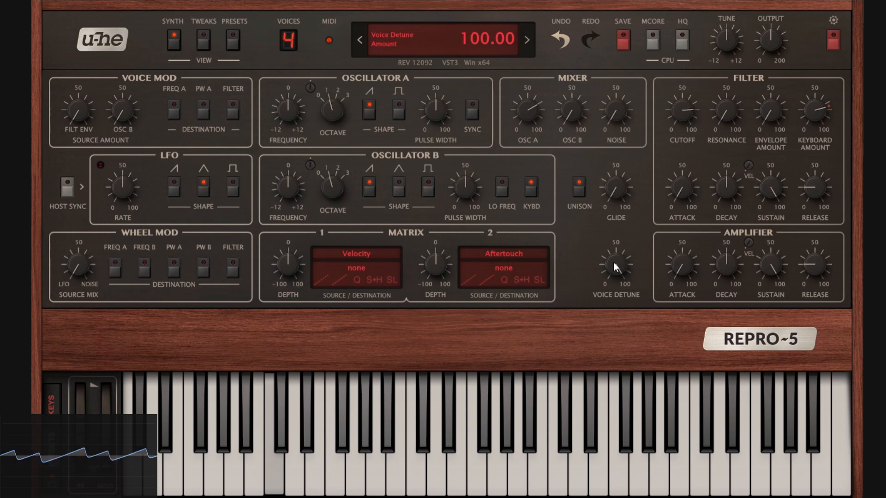
# Lower the voice detune to 0 and turn off Unison
pyautogui.moveTo(613, 263); pyautogui.dragTo(596, 374)
pyautogui.click(580, 185)
pyautogui.click(580, 190)
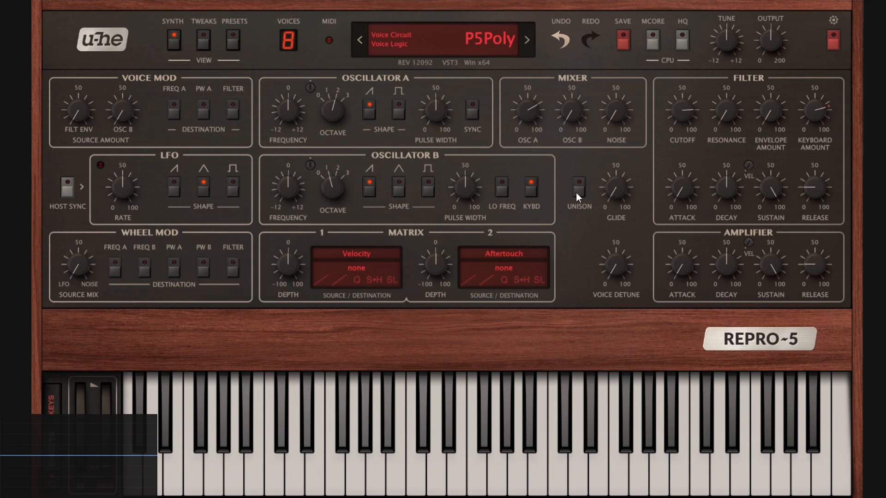
# Raise the voice detune to 100 with Unison off and lower it in stages through 65, 42 and 17 back to 0
pyautogui.moveTo(613, 266); pyautogui.dragTo(646, 54)
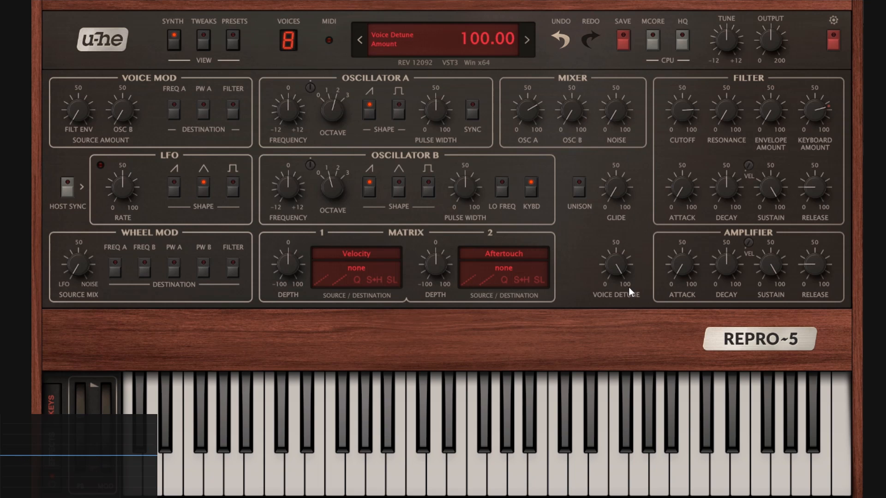
pyautogui.moveTo(617, 269); pyautogui.dragTo(630, 189)
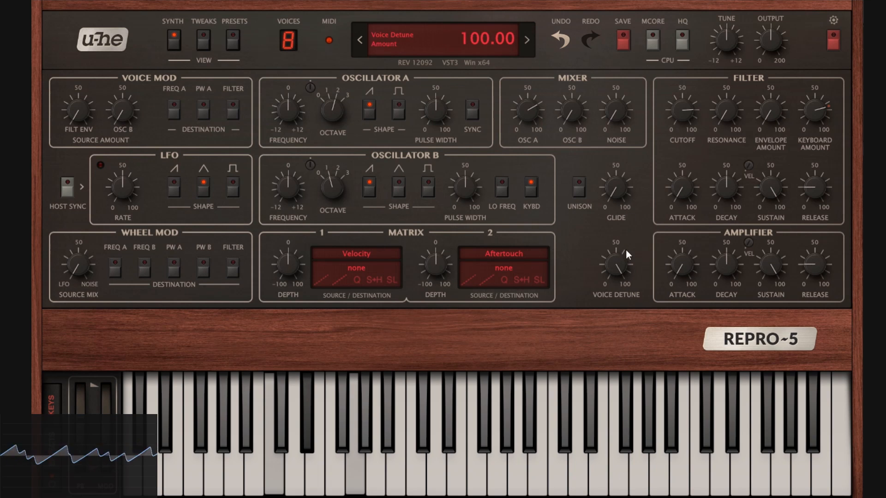
pyautogui.moveTo(626, 255); pyautogui.dragTo(625, 337)
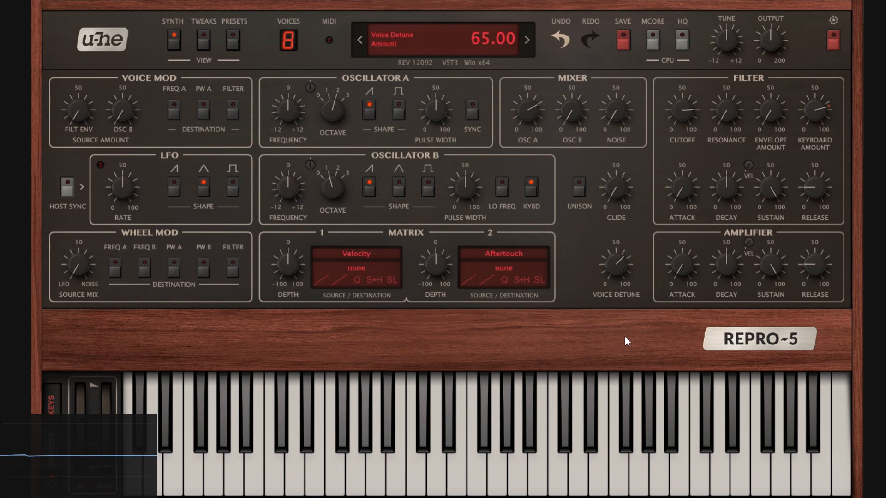
pyautogui.moveTo(618, 277); pyautogui.dragTo(618, 280)
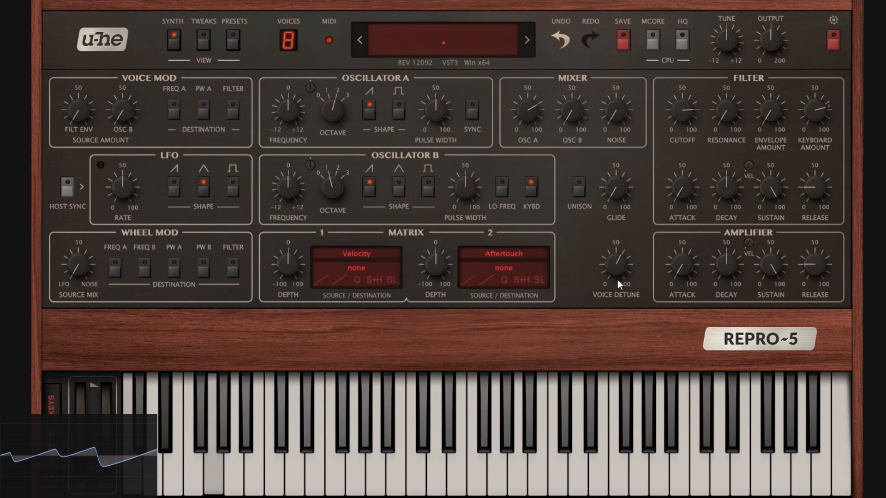
pyautogui.moveTo(618, 279)
pyautogui.mouseDown()
pyautogui.moveTo(618, 267)
pyautogui.moveTo(624, 295)
pyautogui.mouseUp()
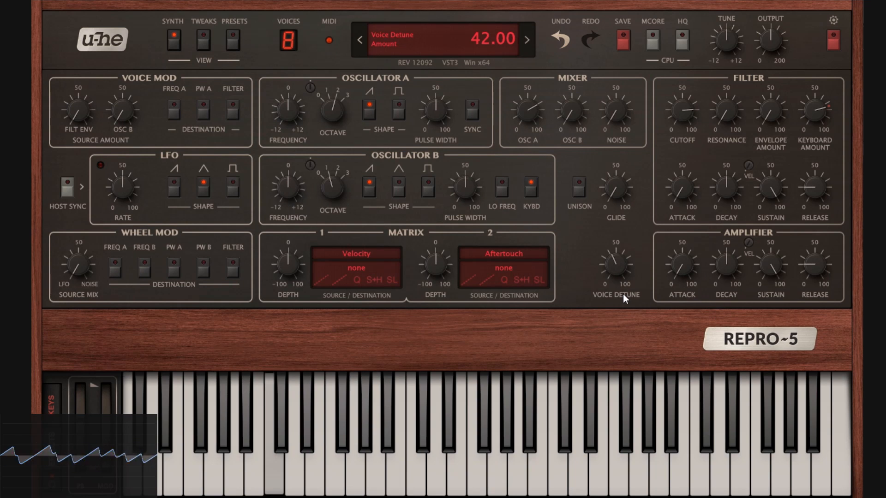
pyautogui.moveTo(617, 276); pyautogui.dragTo(628, 313)
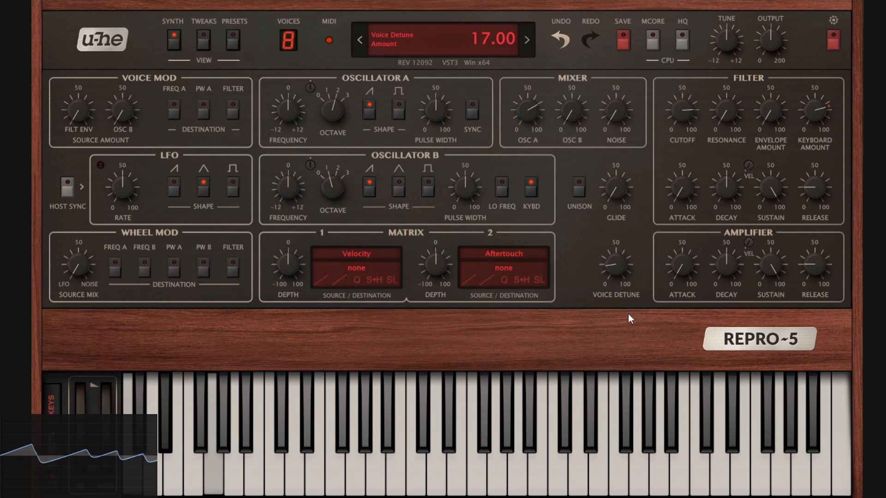
pyautogui.moveTo(607, 276); pyautogui.dragTo(619, 298)
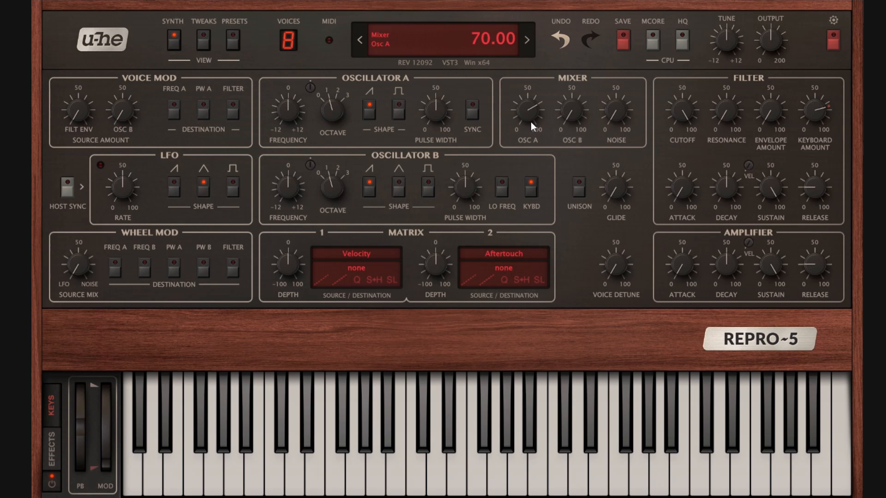
# Raise Oscillator A's mixer level slightly and set the amplifier envelope's decay, sustain and release to 0
pyautogui.moveTo(532, 123); pyautogui.dragTo(535, 110)
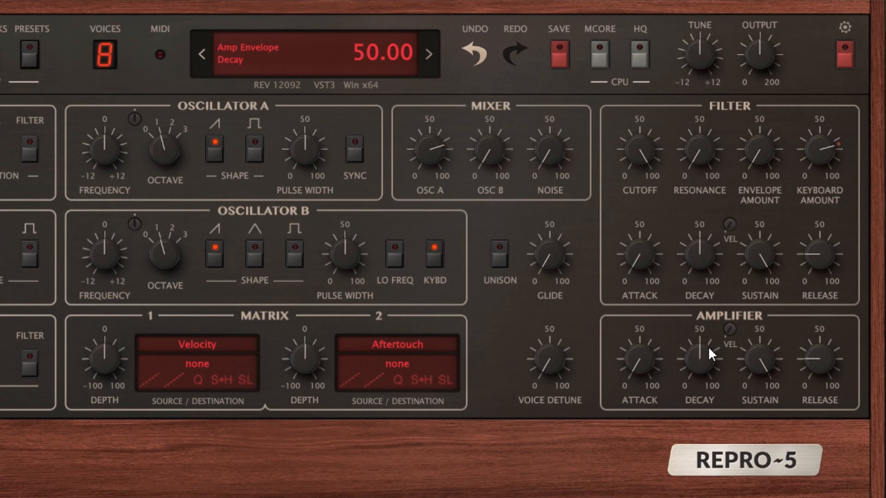
pyautogui.moveTo(725, 269); pyautogui.dragTo(725, 299)
pyautogui.moveTo(765, 272); pyautogui.dragTo(766, 305)
pyautogui.moveTo(810, 344); pyautogui.dragTo(811, 369)
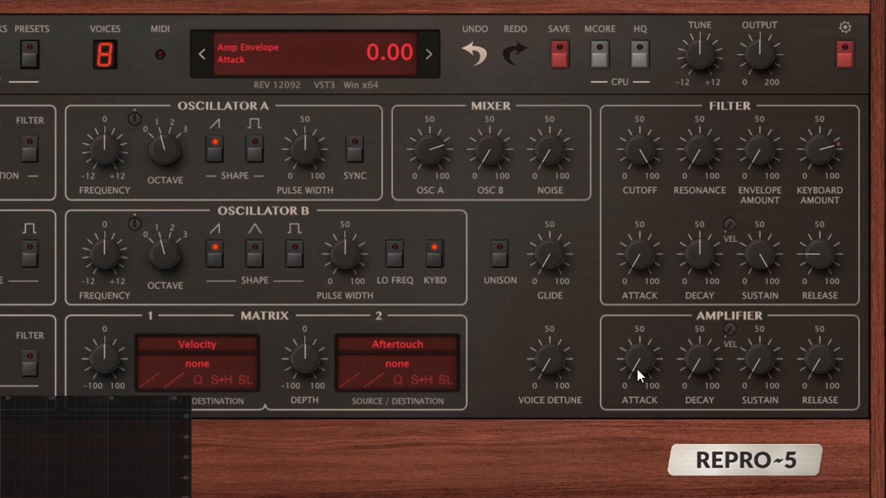
# Raise the amplifier envelope's attack in stages, through 84 up to its maximum
pyautogui.moveTo(637, 367); pyautogui.dragTo(675, 191)
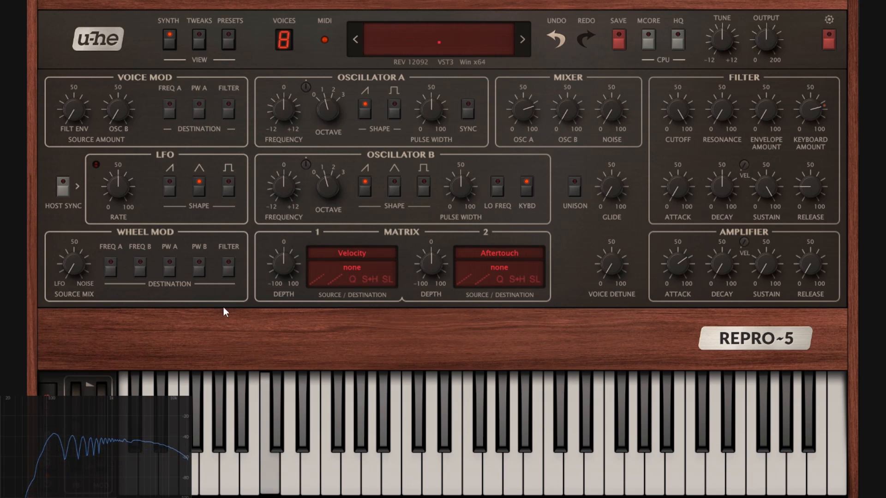
pyautogui.moveTo(682, 272)
pyautogui.moveTo(682, 269); pyautogui.dragTo(695, 238)
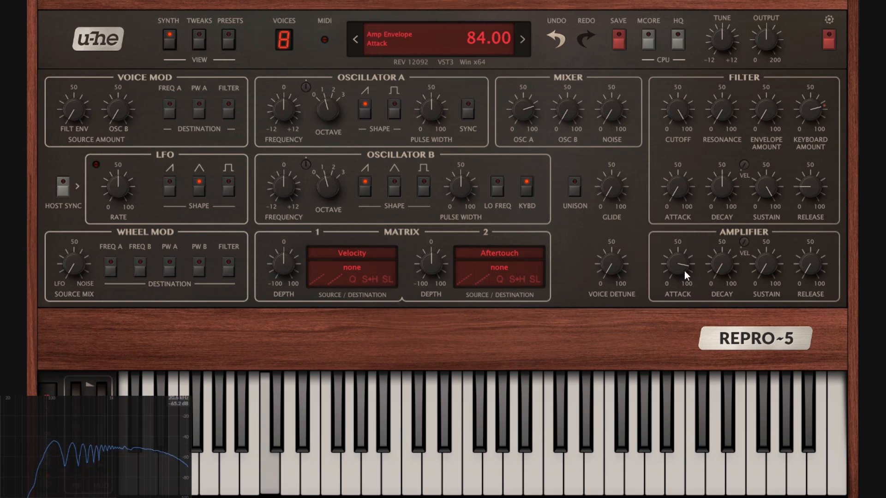
pyautogui.moveTo(681, 268); pyautogui.dragTo(689, 218)
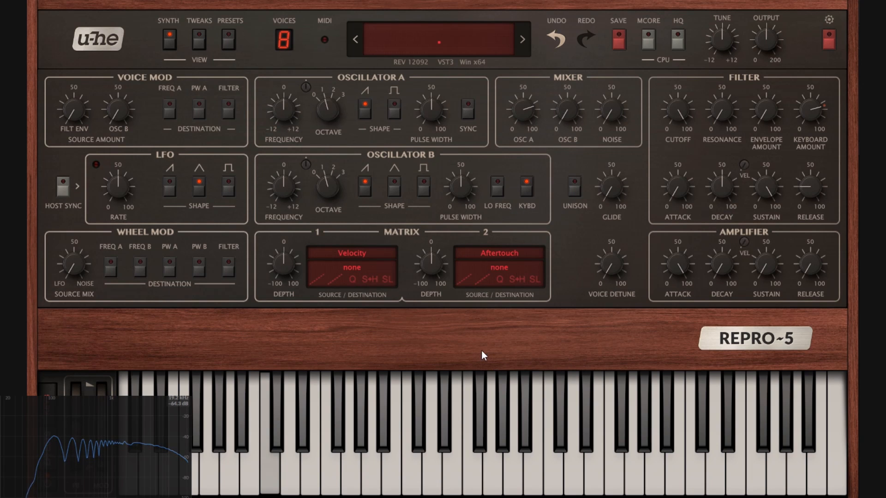
# Raise the amplifier envelope's attack to about 70, and raise its decay from 0 in two stages
pyautogui.moveTo(680, 282); pyautogui.dragTo(687, 324)
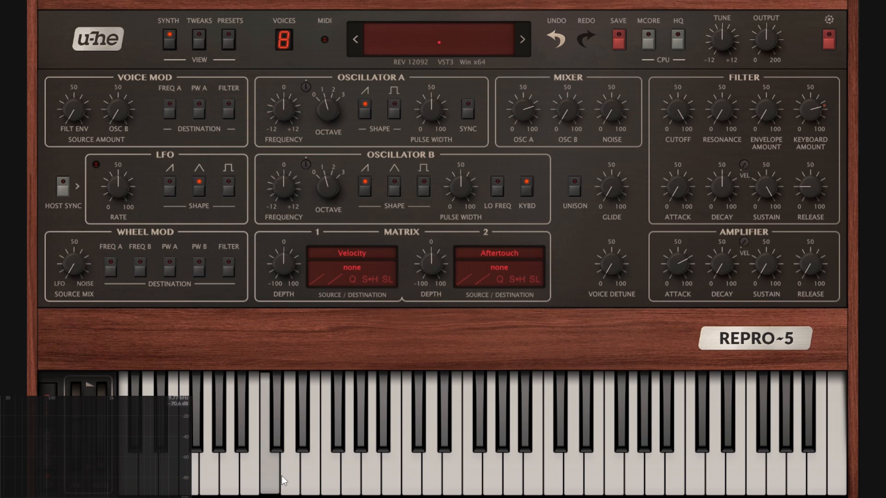
pyautogui.moveTo(684, 261)
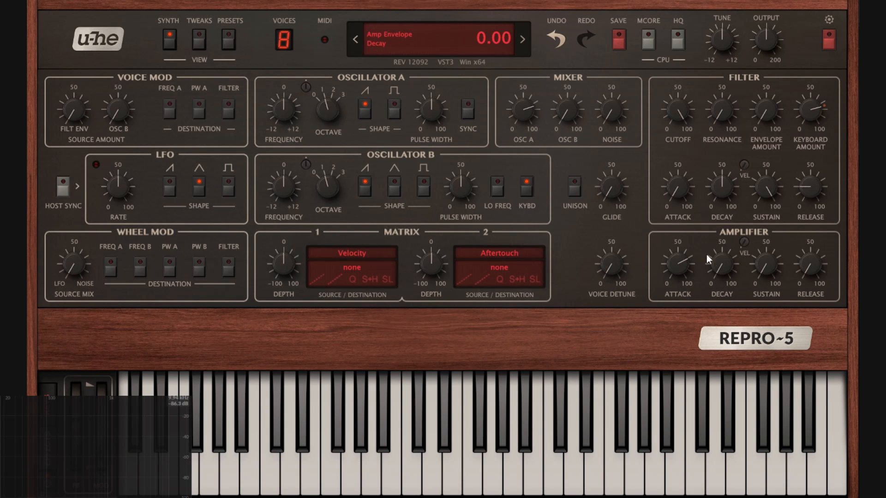
pyautogui.moveTo(722, 269); pyautogui.dragTo(764, 146)
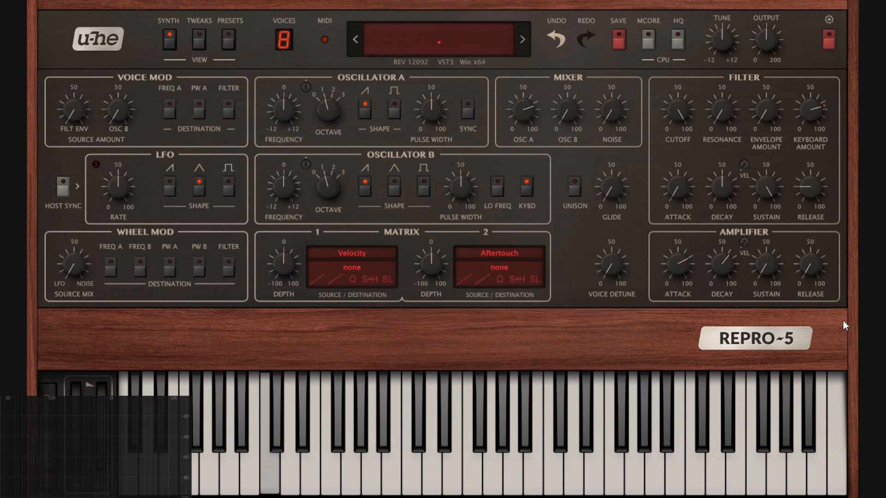
pyautogui.moveTo(726, 264)
pyautogui.mouseDown()
pyautogui.moveTo(742, 217)
pyautogui.moveTo(658, 294)
pyautogui.moveTo(660, 331)
pyautogui.moveTo(728, 273)
pyautogui.mouseUp()
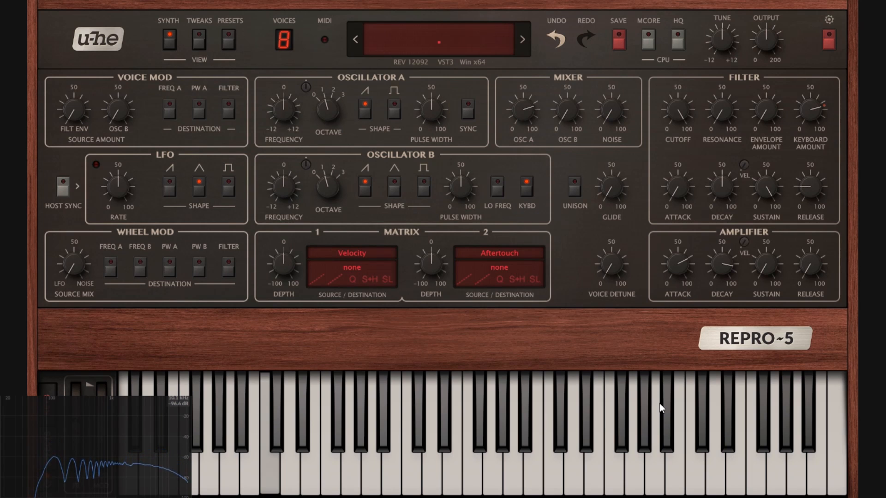
pyautogui.moveTo(724, 264)
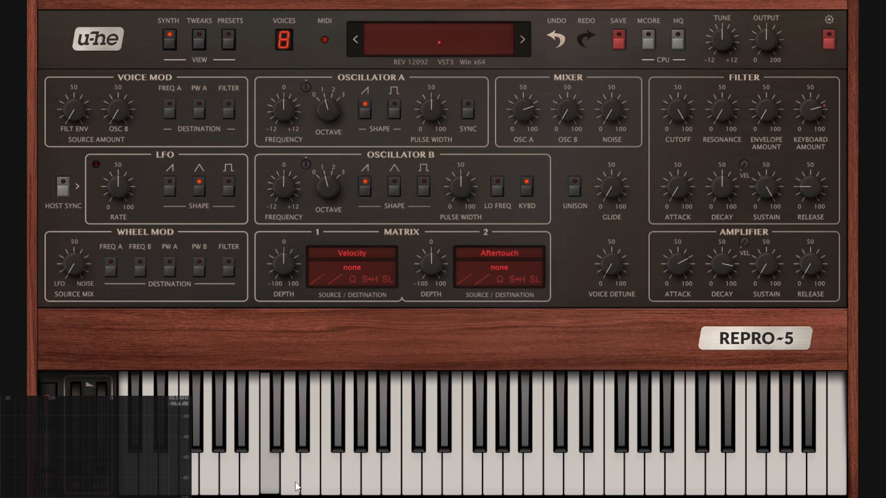
# Lower the amplifier envelope's decay through 69 to 66 and shorten its attack slightly
pyautogui.moveTo(772, 267)
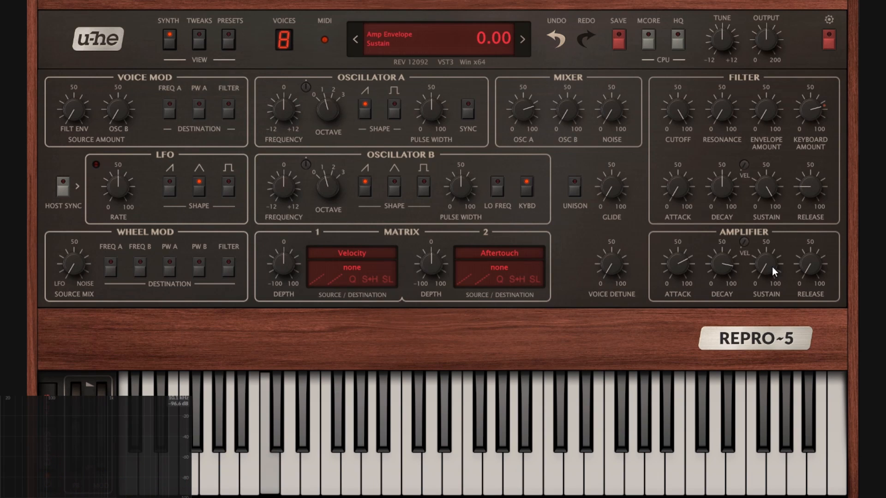
pyautogui.scroll(-5, 728, 283)
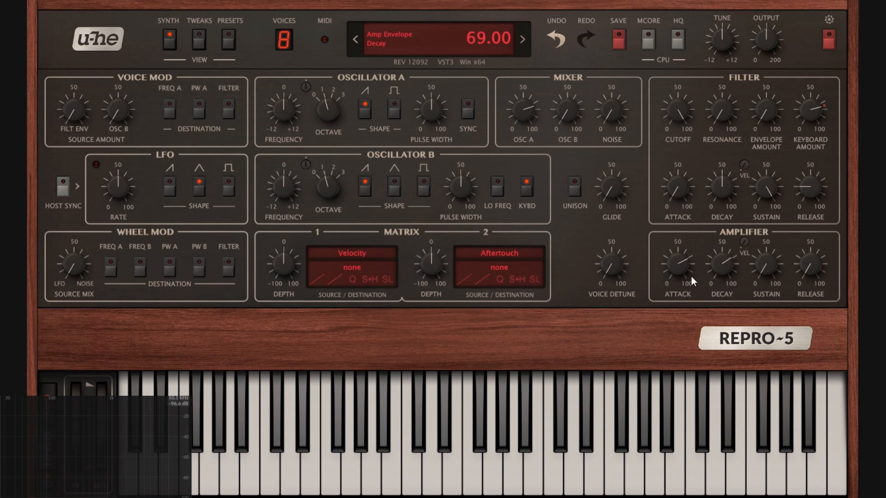
pyautogui.scroll(-2, 679, 274)
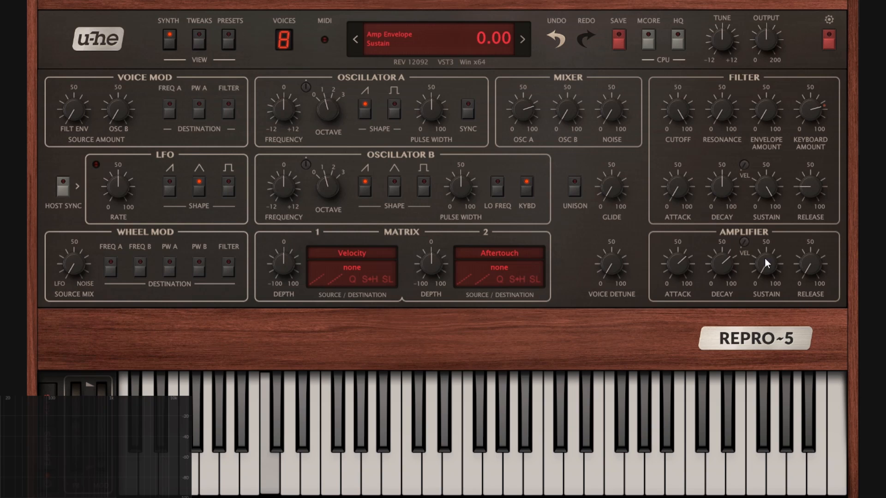
# Vary the amplifier envelope's sustain in stages through 16, 100, 25 and 0, and settle it at about 17
pyautogui.moveTo(765, 260); pyautogui.dragTo(780, 219)
pyautogui.moveTo(723, 260)
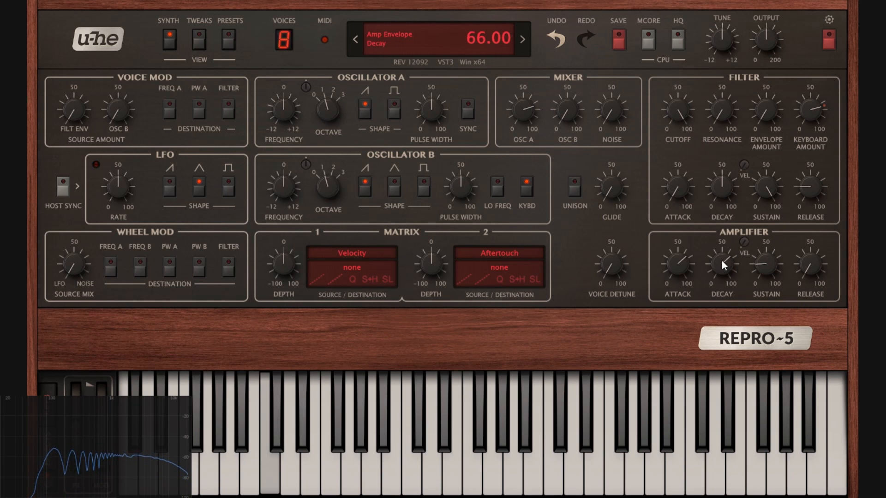
pyautogui.moveTo(768, 261)
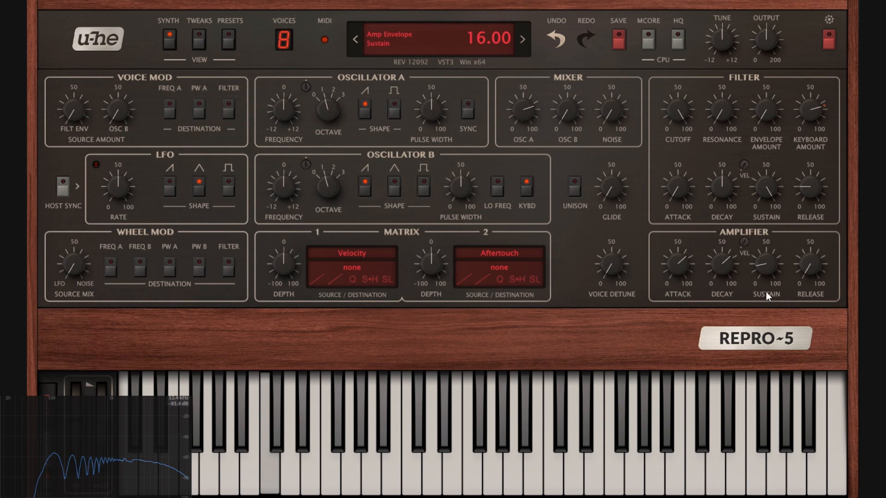
pyautogui.moveTo(773, 270); pyautogui.dragTo(803, 101)
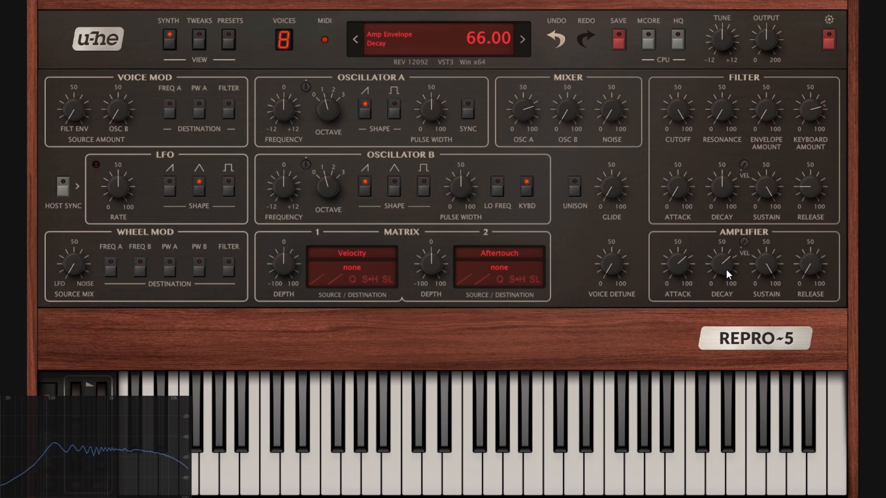
pyautogui.moveTo(754, 272)
pyautogui.moveTo(769, 265); pyautogui.dragTo(786, 411)
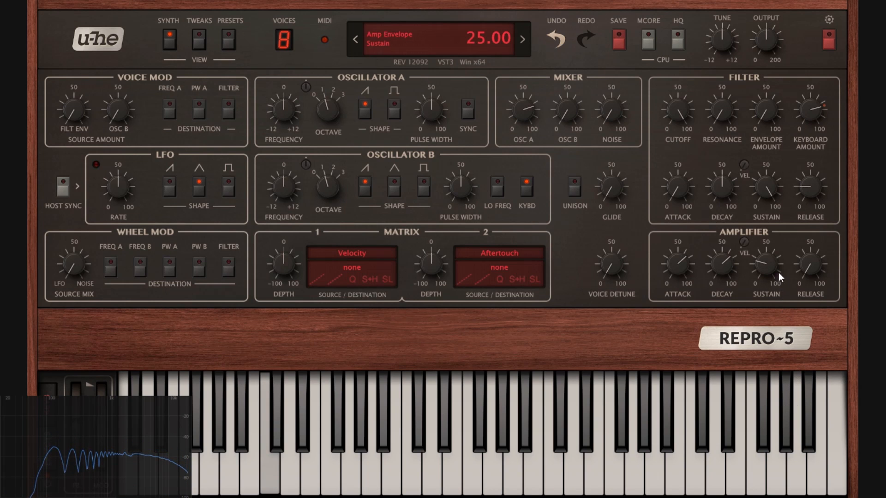
pyautogui.moveTo(770, 266); pyautogui.dragTo(782, 395)
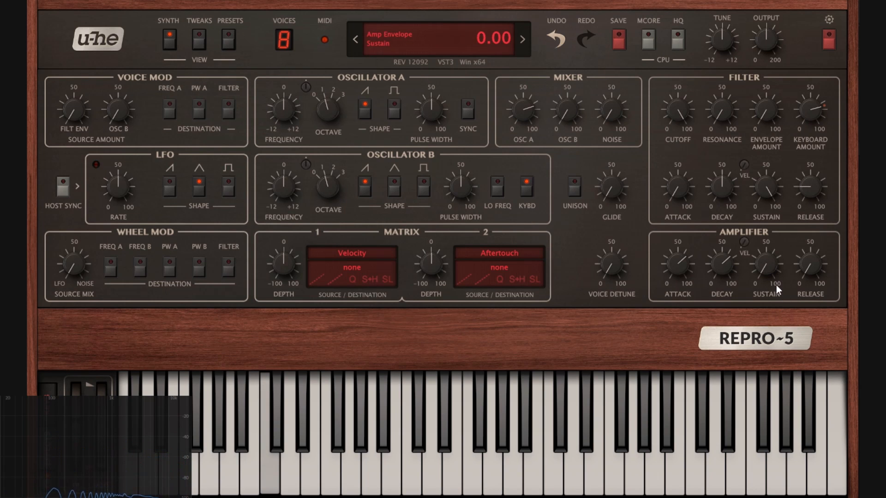
pyautogui.moveTo(771, 267); pyautogui.dragTo(784, 232)
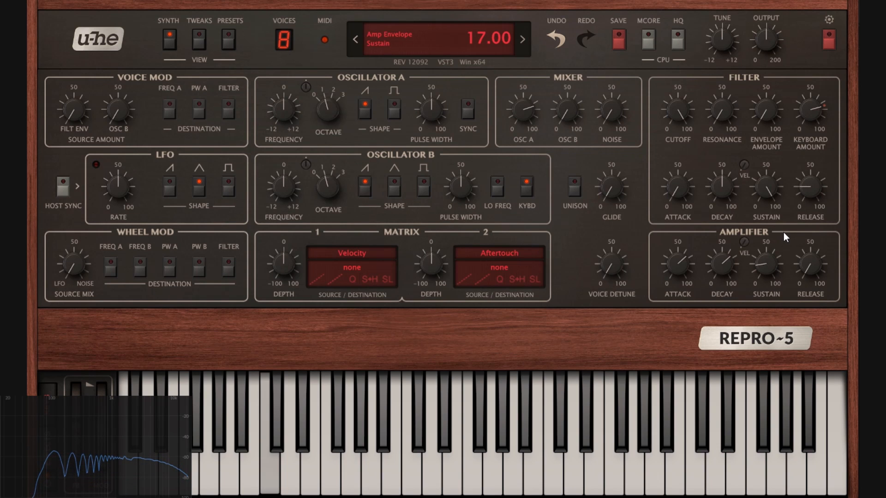
pyautogui.moveTo(766, 268); pyautogui.dragTo(768, 268)
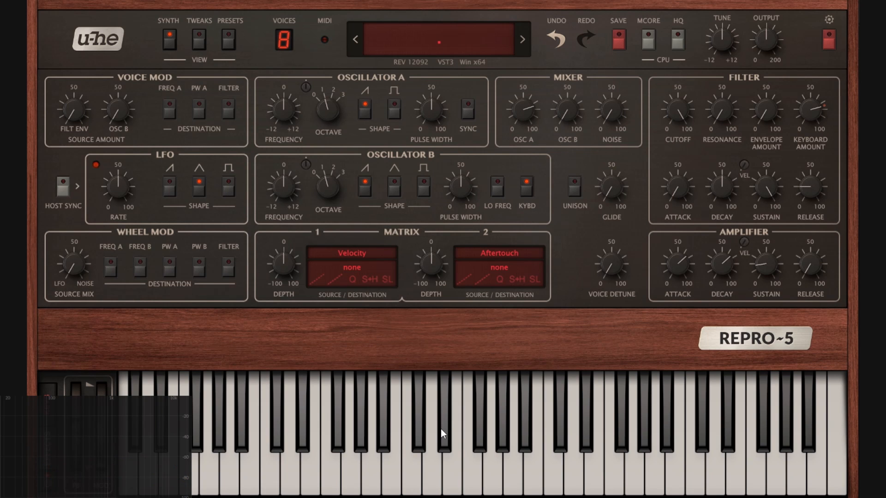
# Raise the amplifier envelope's release and return it to 0
pyautogui.moveTo(824, 268)
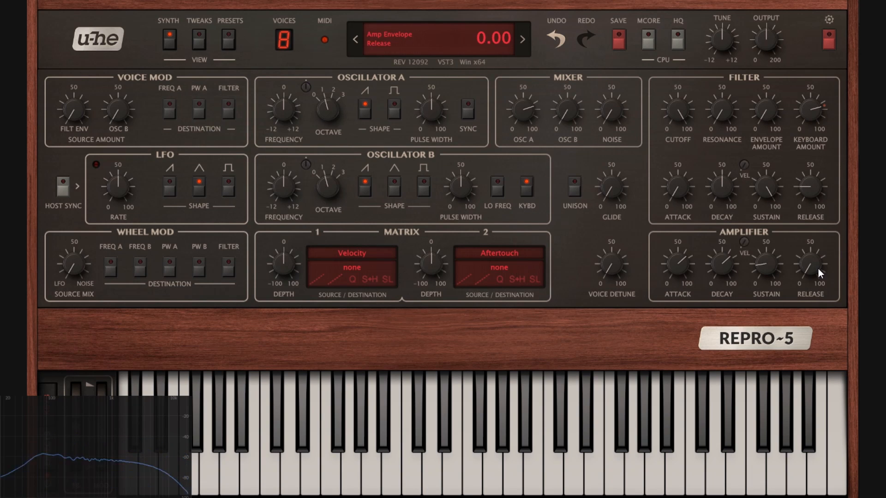
pyautogui.moveTo(818, 269); pyautogui.dragTo(831, 147)
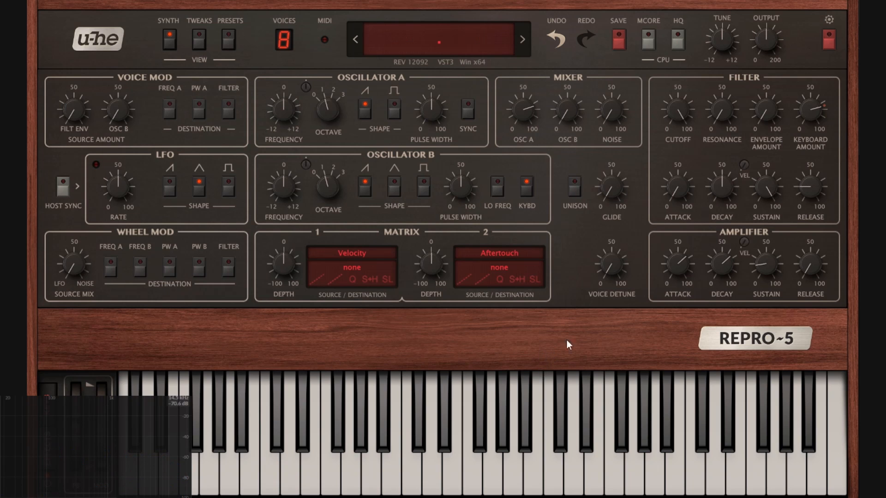
pyautogui.moveTo(803, 280)
pyautogui.moveTo(682, 259)
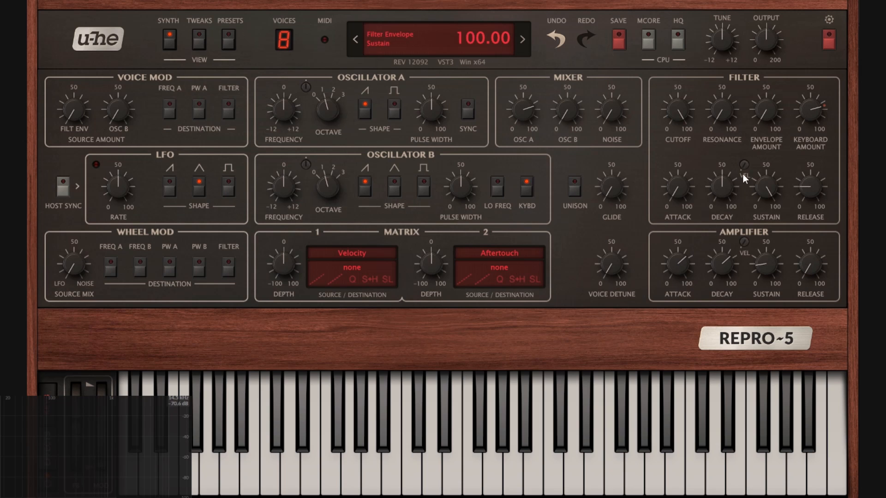
# Lower the filter cutoff to 70 and fine-tune the amplifier envelope's attack to 67
pyautogui.moveTo(677, 115); pyautogui.dragTo(690, 172)
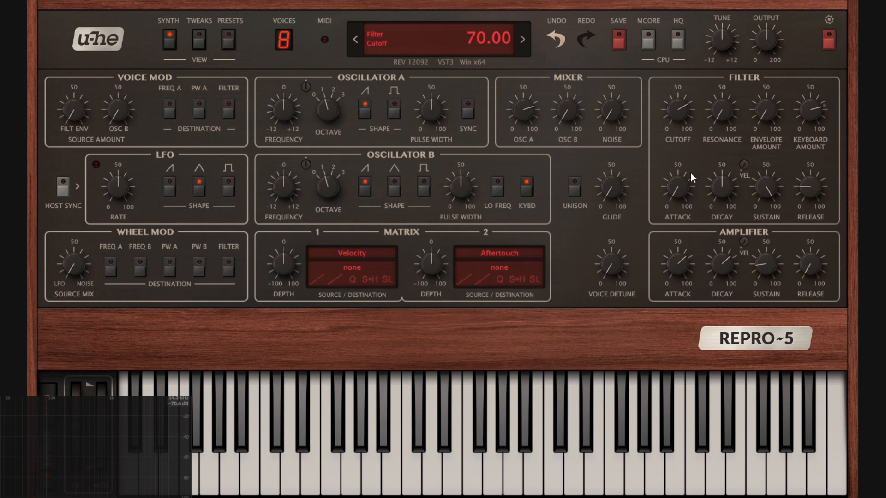
pyautogui.moveTo(715, 258)
pyautogui.moveTo(691, 266)
pyautogui.moveTo(674, 268); pyautogui.dragTo(676, 265)
# Raise the amplifier envelope's sustain slightly and raise its release in two stages to about 65
pyautogui.moveTo(762, 262); pyautogui.dragTo(765, 246)
pyautogui.moveTo(808, 266)
pyautogui.moveTo(809, 267); pyautogui.dragTo(811, 184)
pyautogui.moveTo(796, 211)
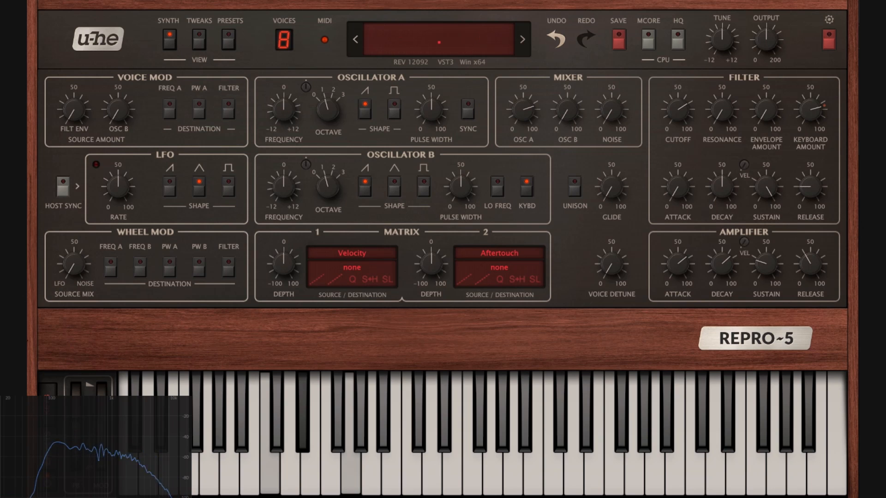
pyautogui.moveTo(843, 262); pyautogui.dragTo(828, 222)
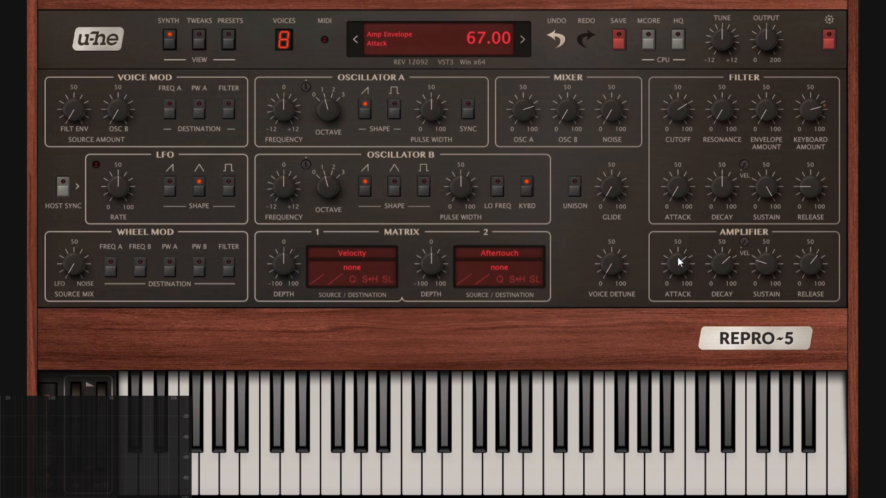
# Set the amplifier envelope's attack to 0, decay to 26 and sustain to 100, and lower its release to about 10
pyautogui.moveTo(679, 258); pyautogui.dragTo(755, 385)
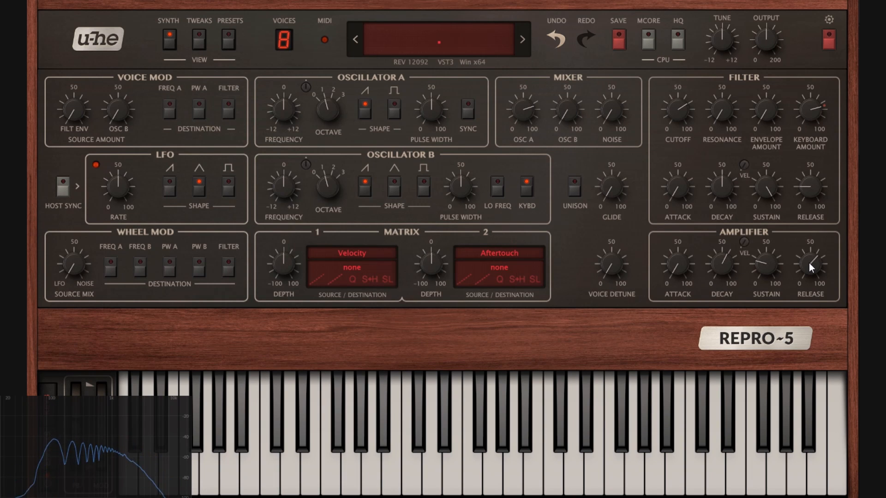
pyautogui.moveTo(725, 262)
pyautogui.moveTo(725, 291); pyautogui.dragTo(731, 309)
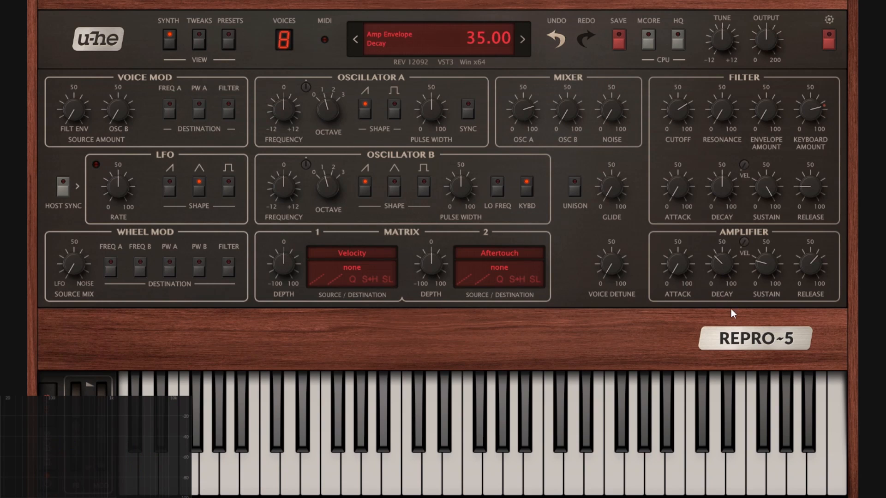
pyautogui.moveTo(756, 277)
pyautogui.moveTo(763, 282); pyautogui.dragTo(777, 114)
pyautogui.moveTo(731, 261)
pyautogui.moveTo(810, 265); pyautogui.dragTo(827, 363)
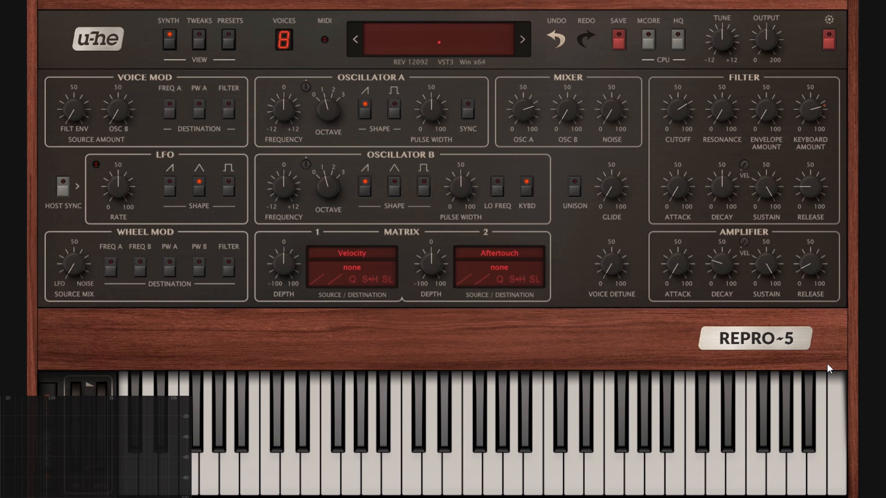
# Sweep the filter cutoff down to about 33, up to about 62, and down again
pyautogui.moveTo(690, 109)
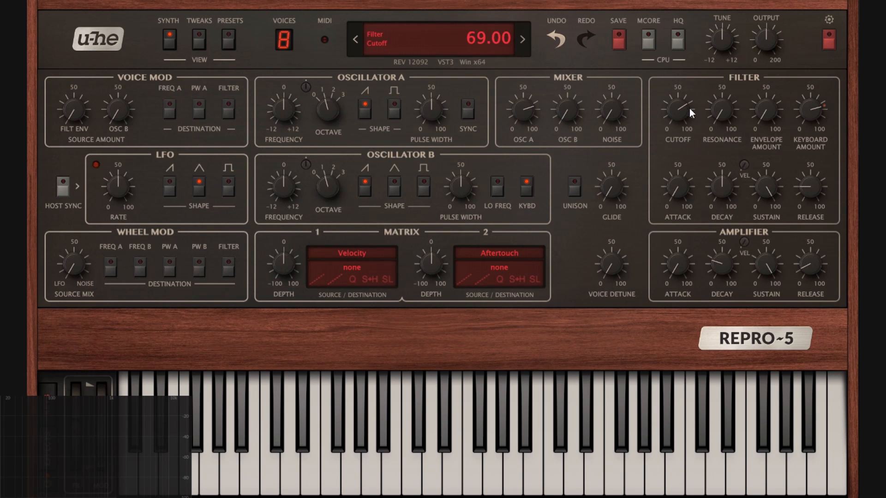
pyautogui.moveTo(680, 111); pyautogui.dragTo(696, 181)
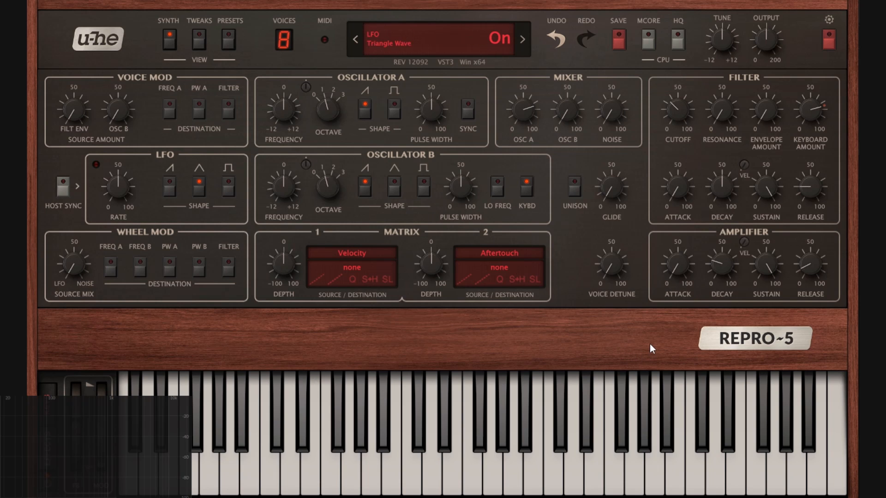
pyautogui.moveTo(678, 111); pyautogui.dragTo(718, 65)
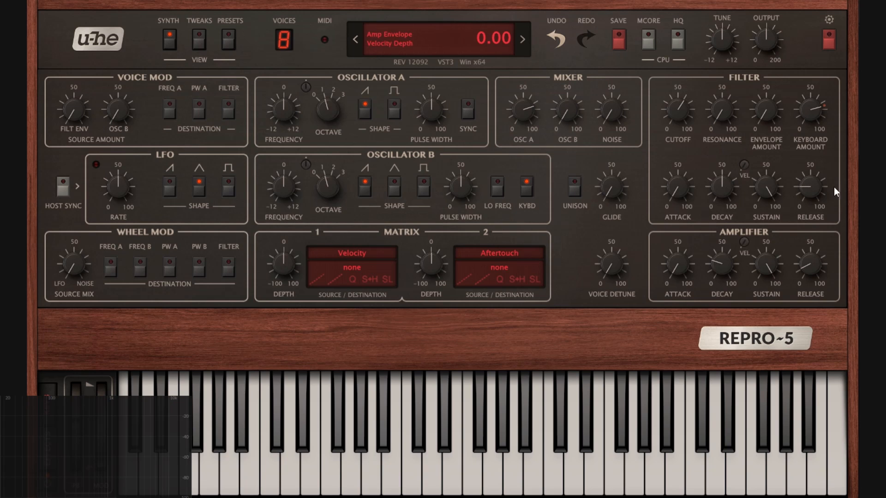
pyautogui.moveTo(679, 111); pyautogui.dragTo(696, 171)
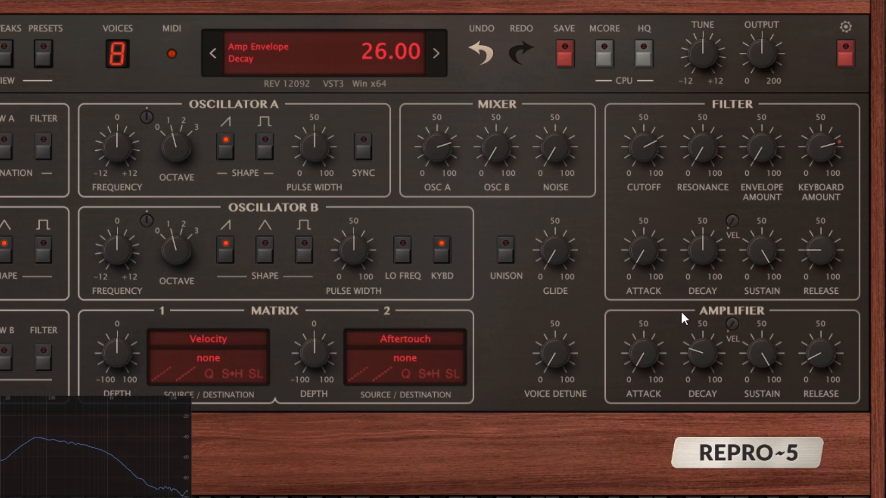
# Raise the filter cutoff slightly and increase the amplifier envelope's velocity depth
pyautogui.moveTo(633, 155); pyautogui.dragTo(638, 149)
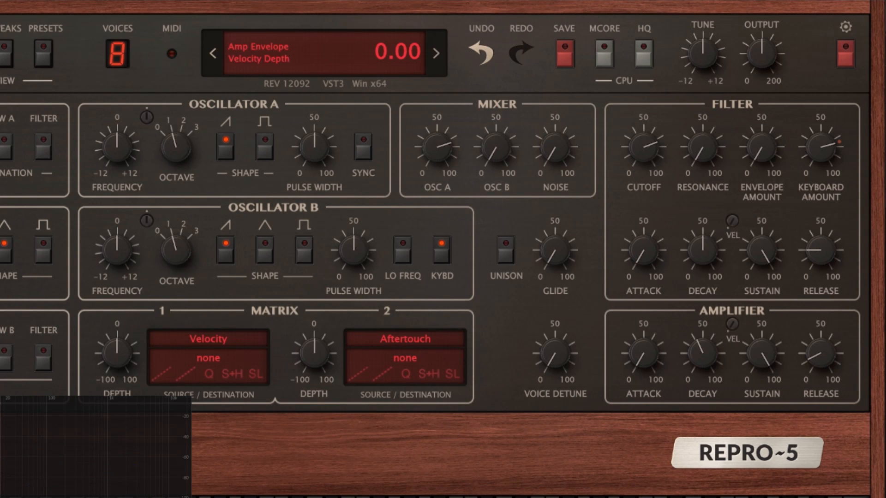
pyautogui.moveTo(732, 325); pyautogui.dragTo(722, 251)
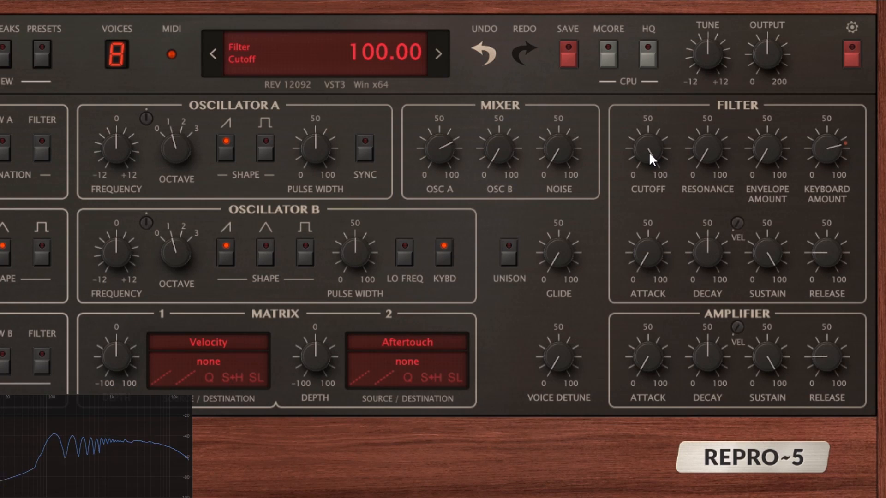
# Lower the filter cutoff to 70, raise the resonance in stages through 37 to 66, and ease it back to about 58
pyautogui.moveTo(649, 152); pyautogui.dragTo(712, 219)
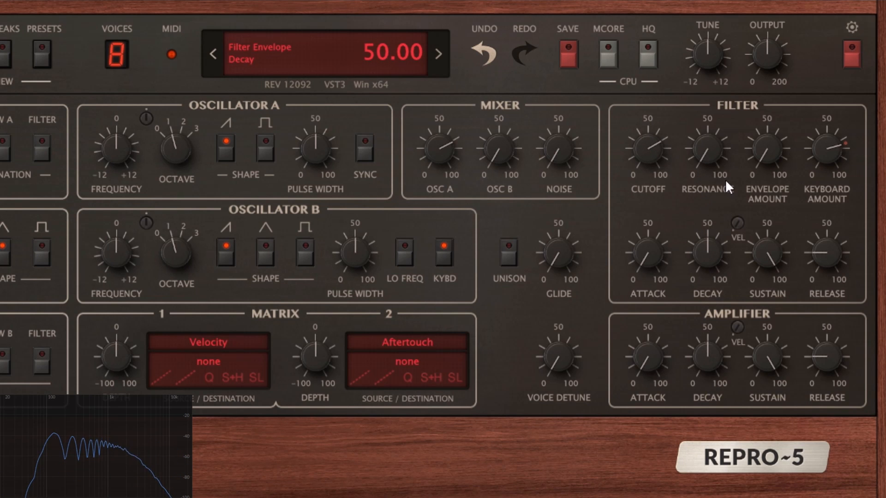
pyautogui.moveTo(709, 126); pyautogui.dragTo(711, 69)
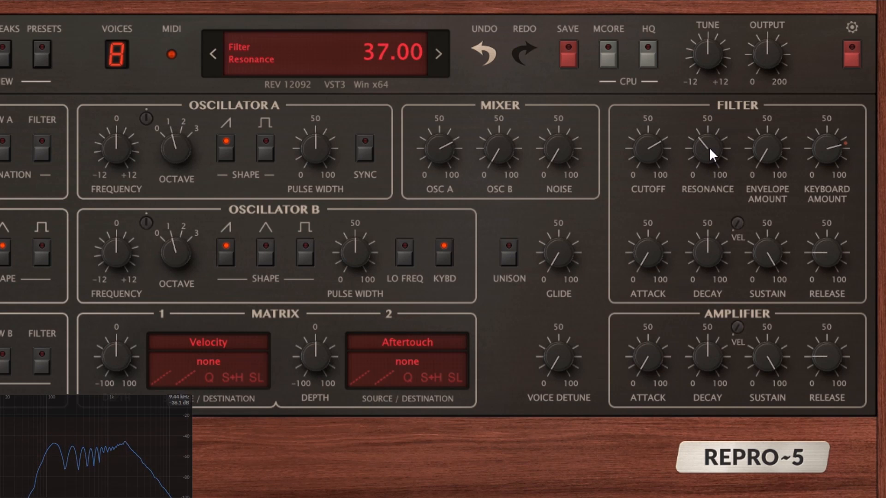
pyautogui.moveTo(709, 155)
pyautogui.mouseDown()
pyautogui.moveTo(702, 238)
pyautogui.moveTo(704, 172)
pyautogui.mouseUp()
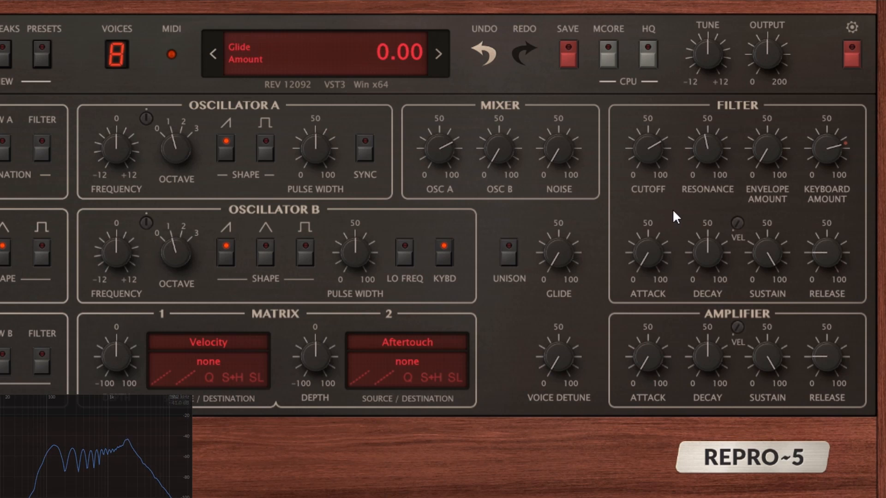
pyautogui.moveTo(707, 159); pyautogui.dragTo(732, 150)
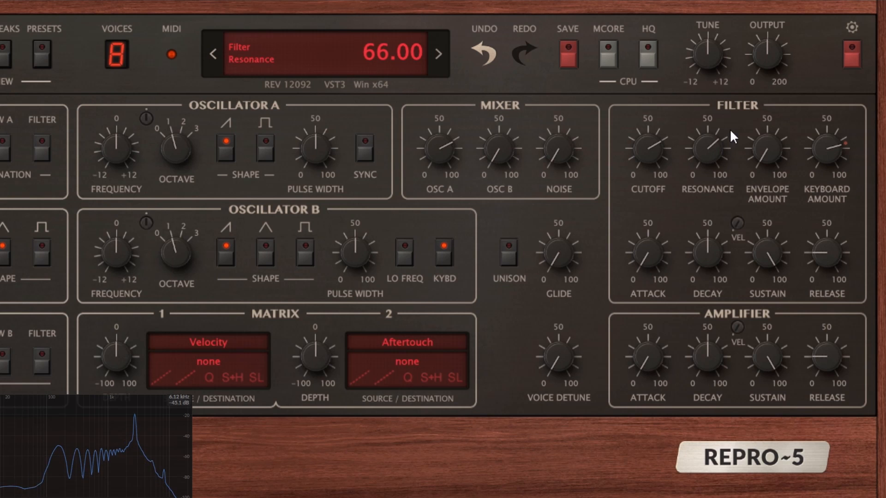
pyautogui.moveTo(730, 132); pyautogui.dragTo(726, 167)
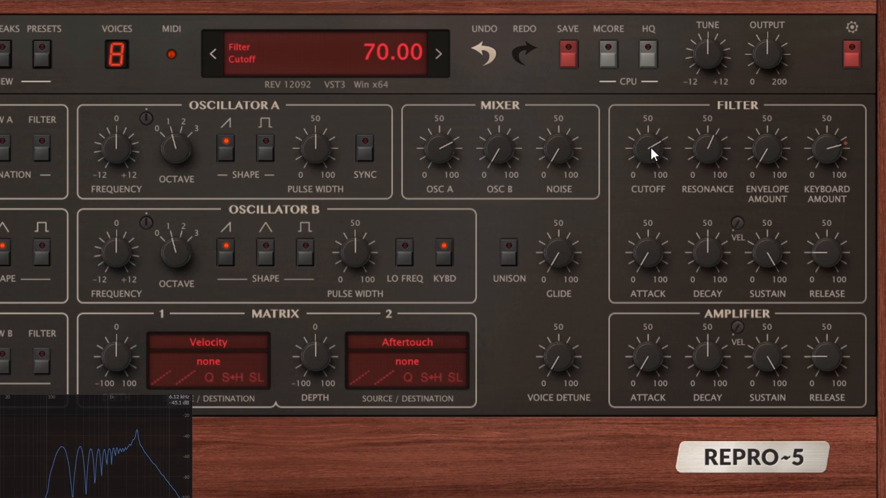
# Raise the filter cutoff to 85, turn the resonance to maximum, and sweep the cutoff down through 67 to about 50
pyautogui.moveTo(651, 146); pyautogui.dragTo(684, 111)
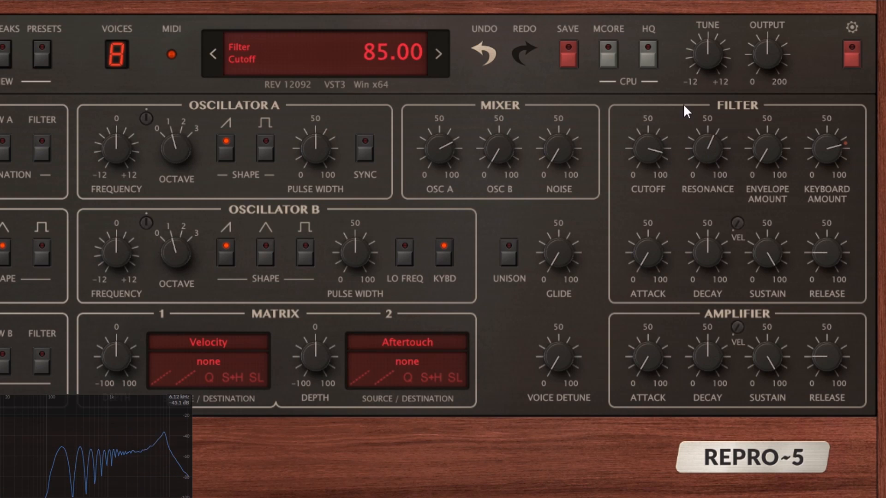
pyautogui.moveTo(682, 191); pyautogui.dragTo(718, 37)
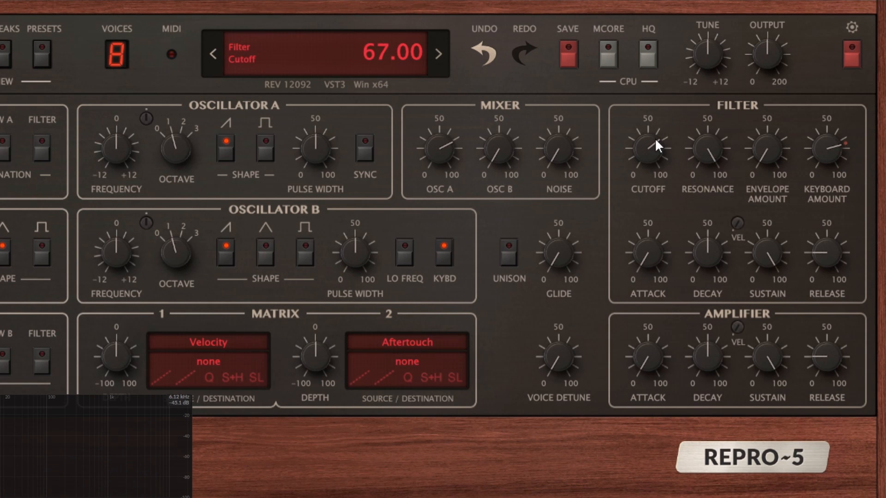
pyautogui.moveTo(654, 156); pyautogui.dragTo(658, 184)
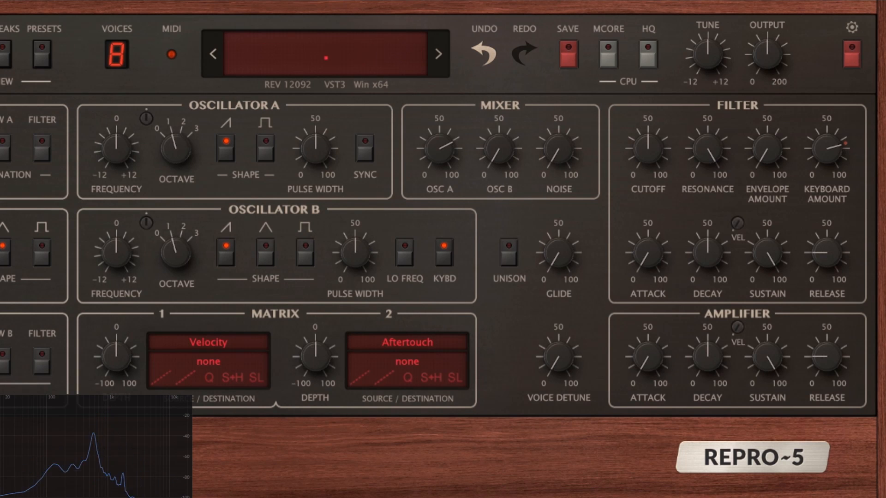
pyautogui.moveTo(647, 159); pyautogui.dragTo(646, 141)
# Lower the filter resonance to 53 and bring the cutoff slightly below 50
pyautogui.moveTo(708, 134); pyautogui.dragTo(717, 171)
pyautogui.moveTo(655, 158); pyautogui.dragTo(657, 165)
pyautogui.moveTo(662, 157); pyautogui.dragTo(678, 173)
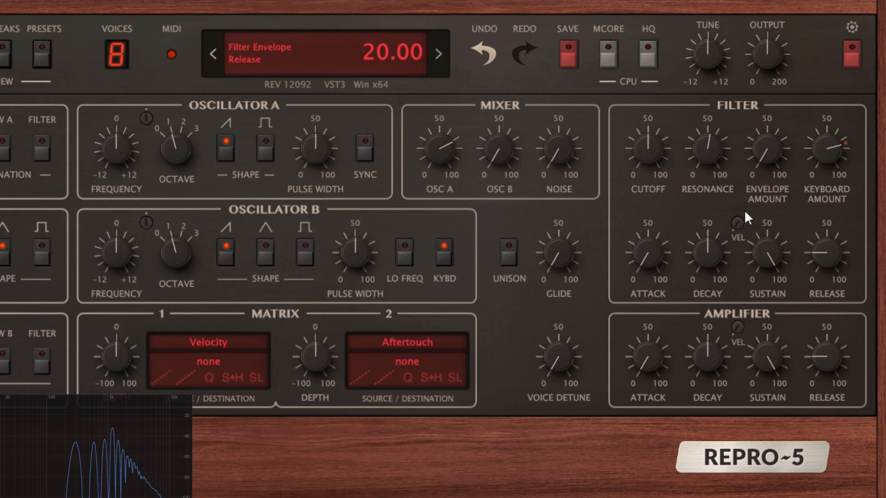
pyautogui.moveTo(649, 149)
pyautogui.mouseDown()
pyautogui.moveTo(655, 160)
pyautogui.moveTo(647, 152)
pyautogui.mouseUp()
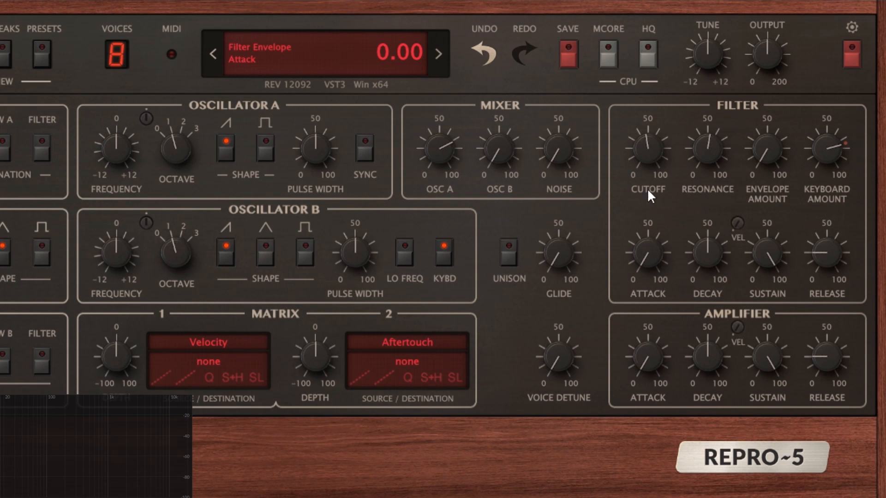
# Lower the filter cutoff to 35 and raise the filter's envelope amount to about 56
pyautogui.moveTo(647, 156); pyautogui.dragTo(687, 184)
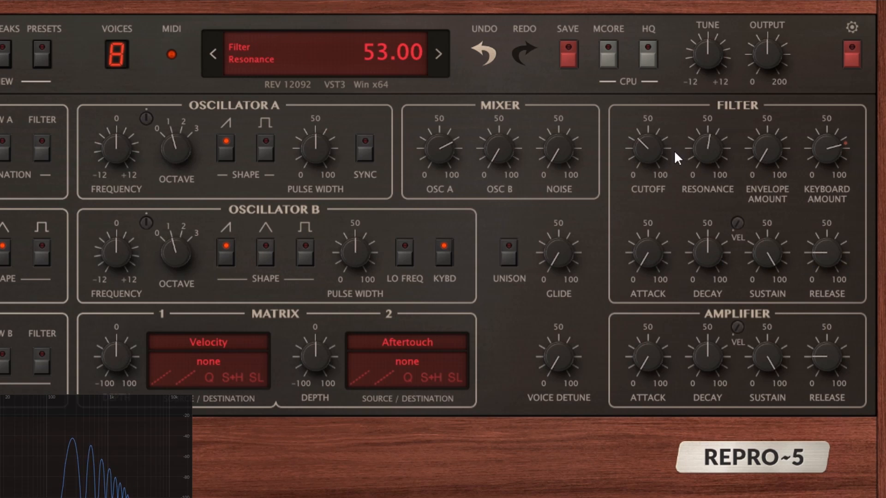
pyautogui.moveTo(767, 149); pyautogui.dragTo(813, 6)
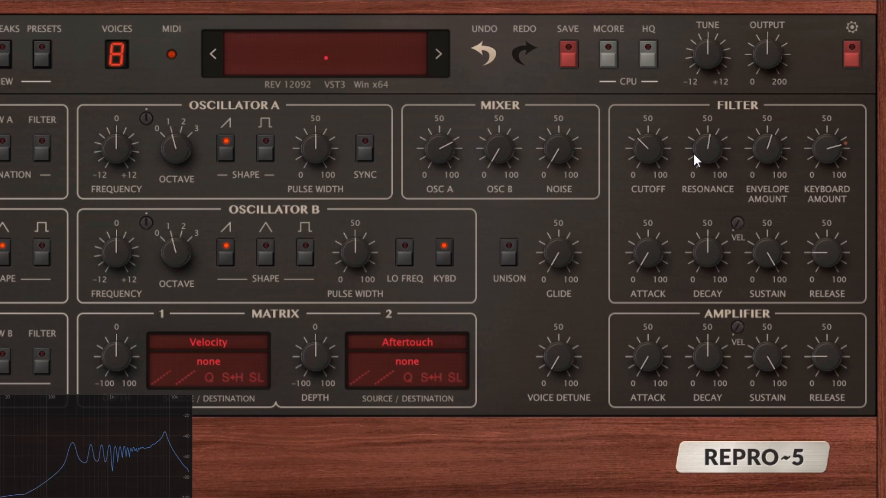
pyautogui.moveTo(655, 151)
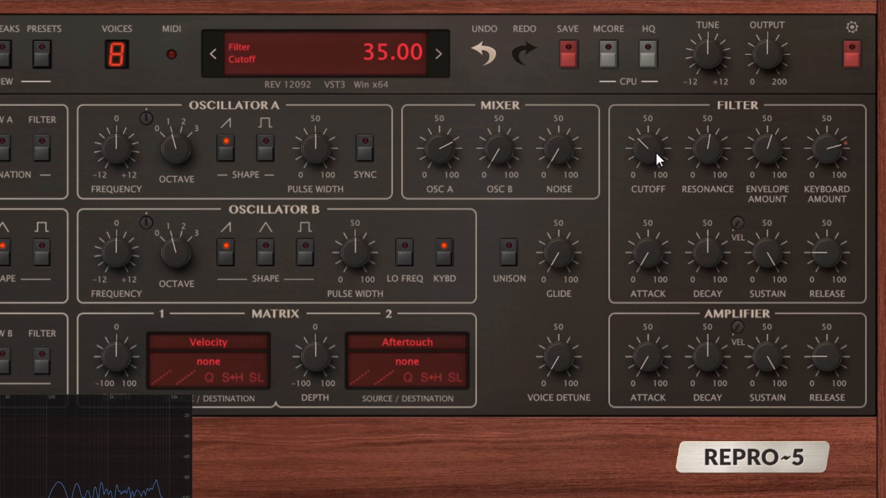
# Set the filter envelope to attack 46, decay 56, sustain about 20 and release about 38, and lower the filter cutoff slightly
pyautogui.moveTo(658, 267)
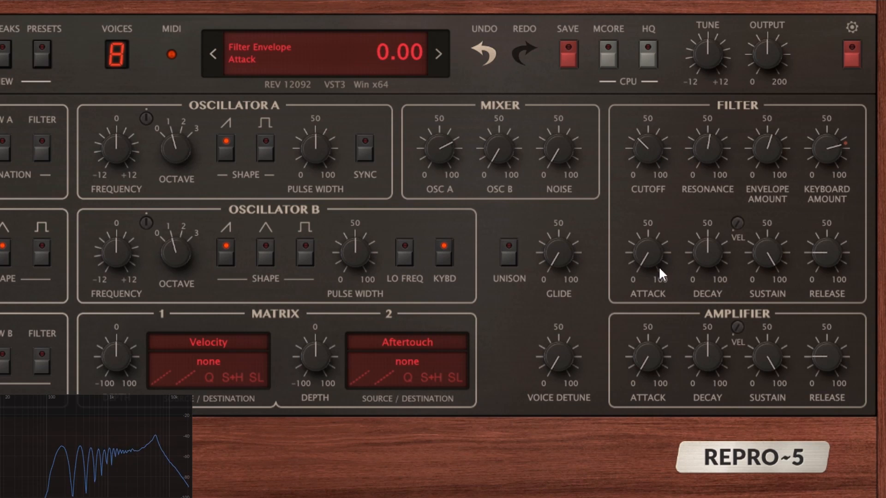
pyautogui.moveTo(648, 261); pyautogui.dragTo(674, 145)
pyautogui.moveTo(712, 257); pyautogui.dragTo(714, 243)
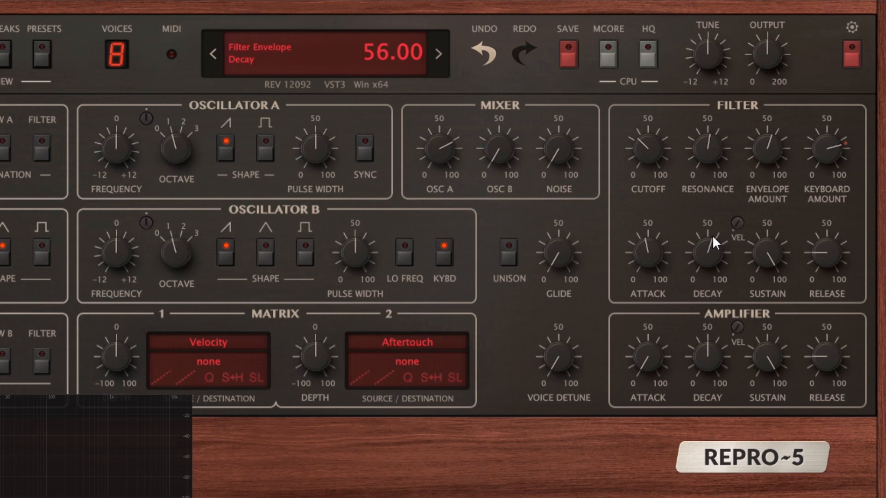
pyautogui.moveTo(767, 258); pyautogui.dragTo(797, 471)
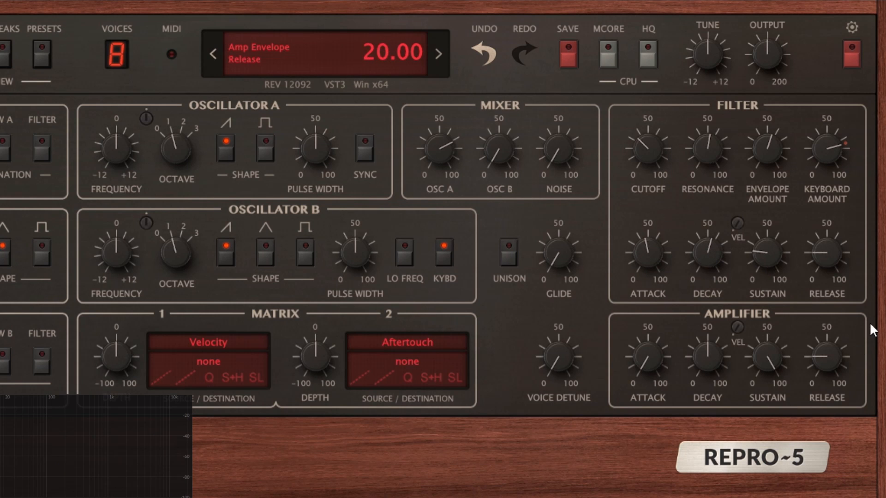
pyautogui.moveTo(831, 249); pyautogui.dragTo(838, 192)
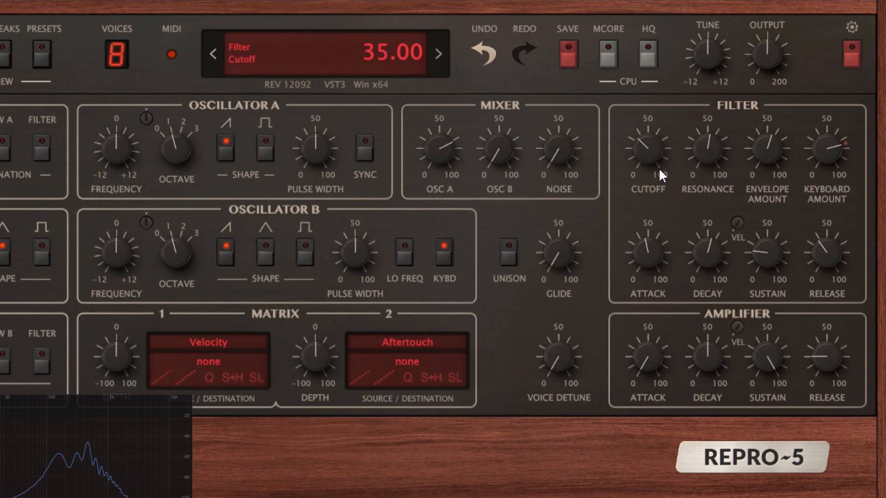
pyautogui.moveTo(653, 158); pyautogui.dragTo(691, 158)
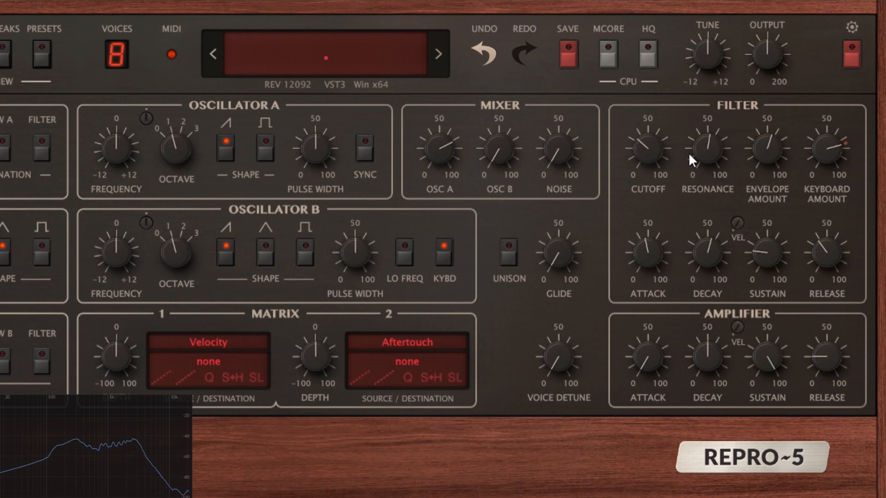
# Raise the filter envelope to attack 73, decay 67, sustain 25 and release about 49, and the amplifier's release to about 47
pyautogui.moveTo(660, 248)
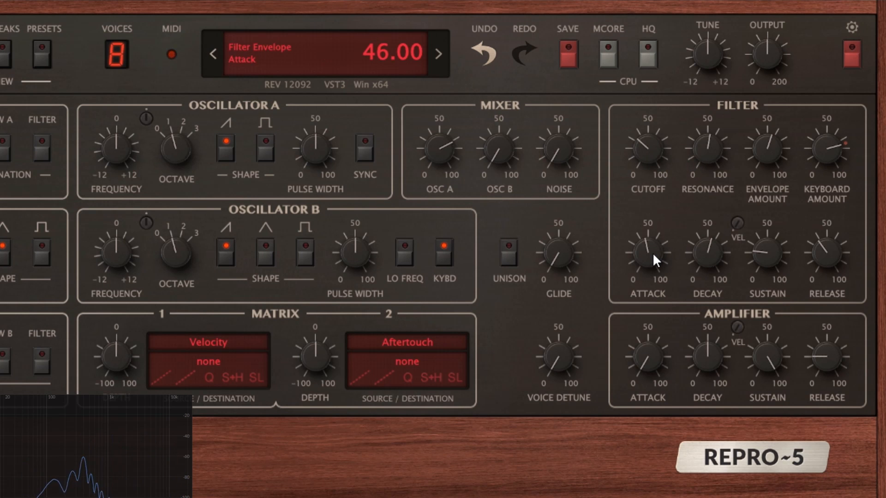
pyautogui.moveTo(656, 261); pyautogui.dragTo(667, 231)
pyautogui.moveTo(702, 263); pyautogui.dragTo(705, 244)
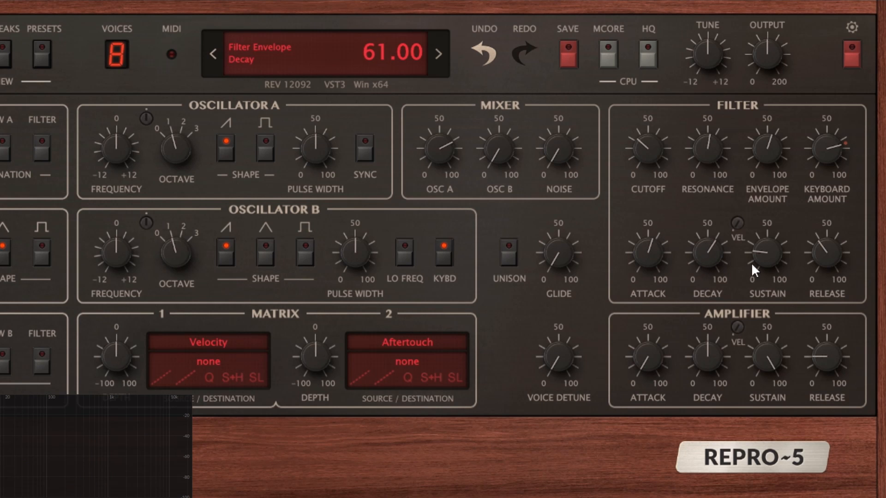
pyautogui.moveTo(821, 261); pyautogui.dragTo(837, 233)
pyautogui.moveTo(833, 369); pyautogui.dragTo(844, 298)
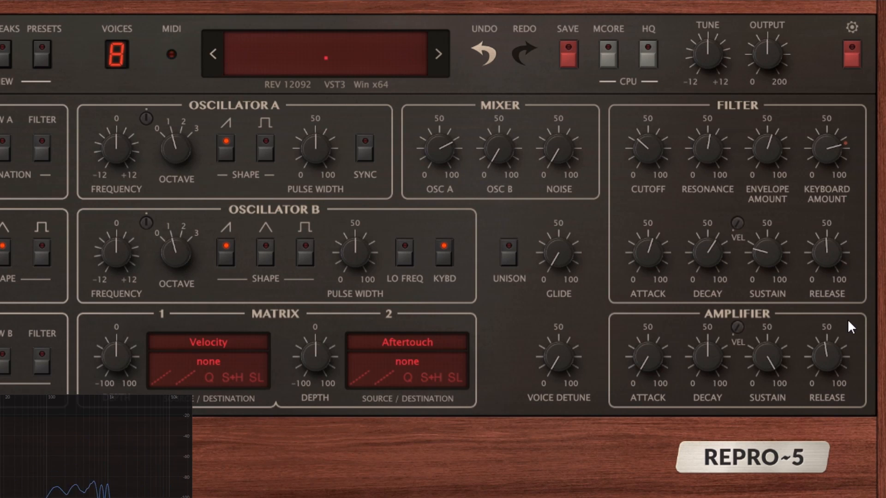
pyautogui.moveTo(659, 260); pyautogui.dragTo(676, 216)
pyautogui.moveTo(703, 257); pyautogui.dragTo(707, 240)
pyautogui.click(771, 250)
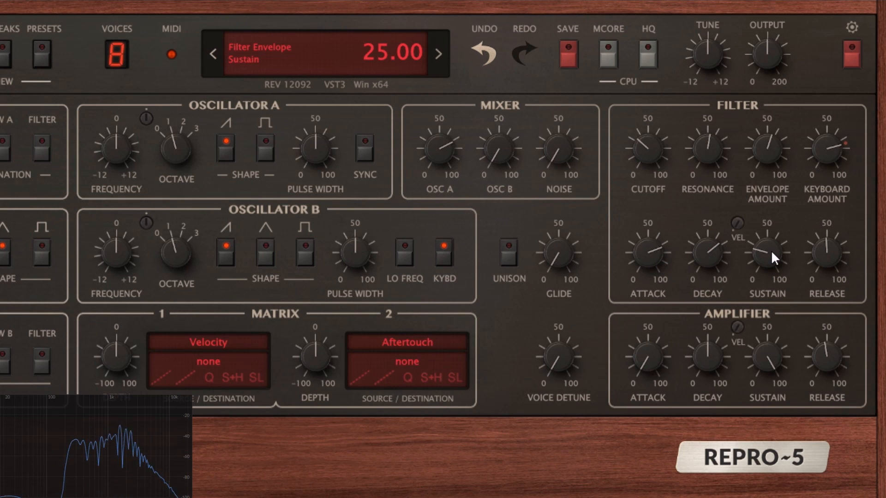
pyautogui.click(814, 265)
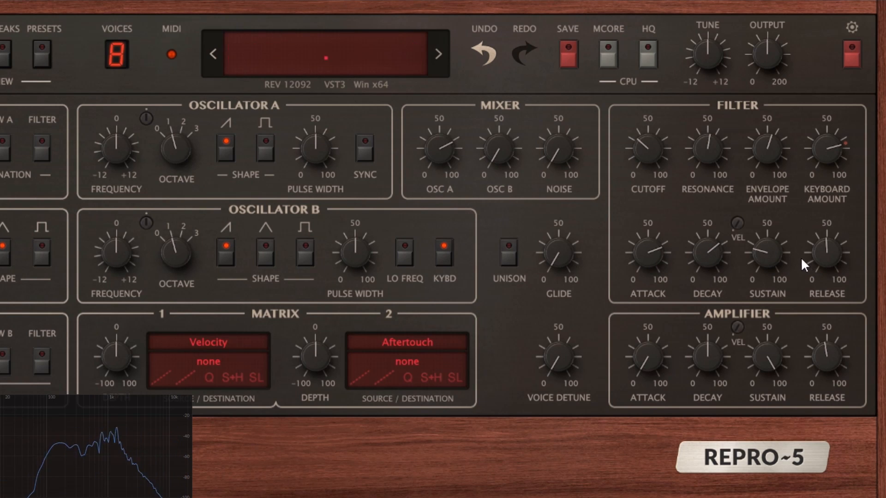
# Reset the filter envelope's attack to 0 and lower its decay to about 40 and its sustain to about 15
pyautogui.moveTo(658, 256)
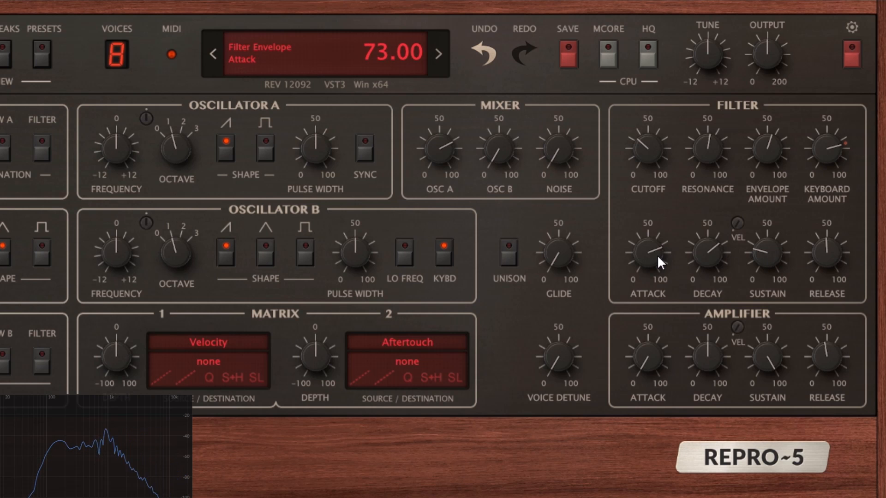
pyautogui.doubleClick(652, 248)
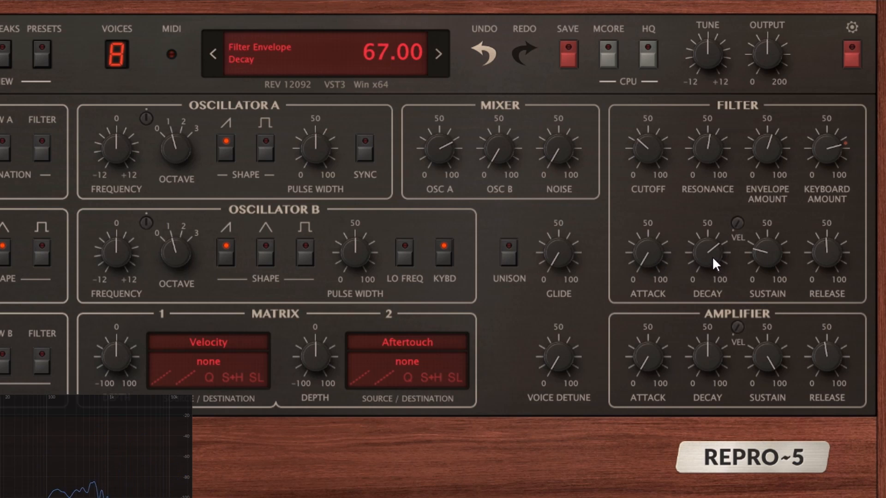
pyautogui.moveTo(713, 258); pyautogui.dragTo(732, 329)
pyautogui.moveTo(774, 253); pyautogui.dragTo(778, 277)
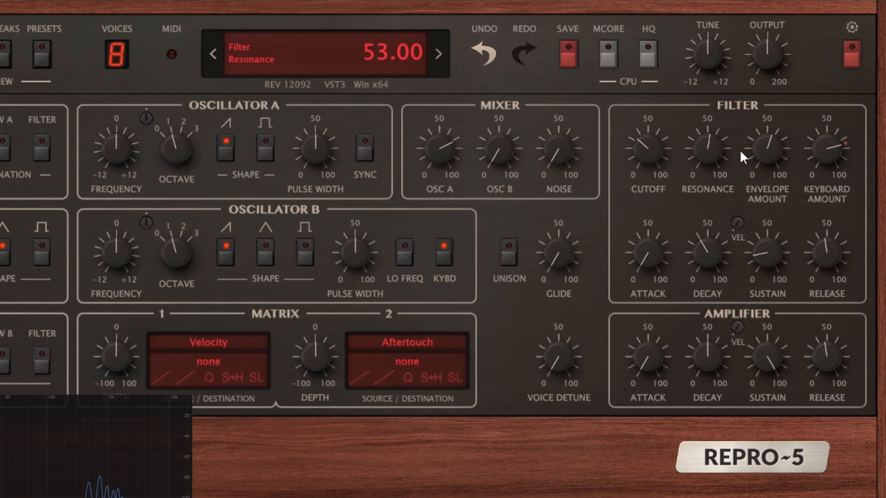
# Sweep the filter's envelope amount down to 21, up to 87, and back to about 56
pyautogui.moveTo(774, 148); pyautogui.dragTo(786, 241)
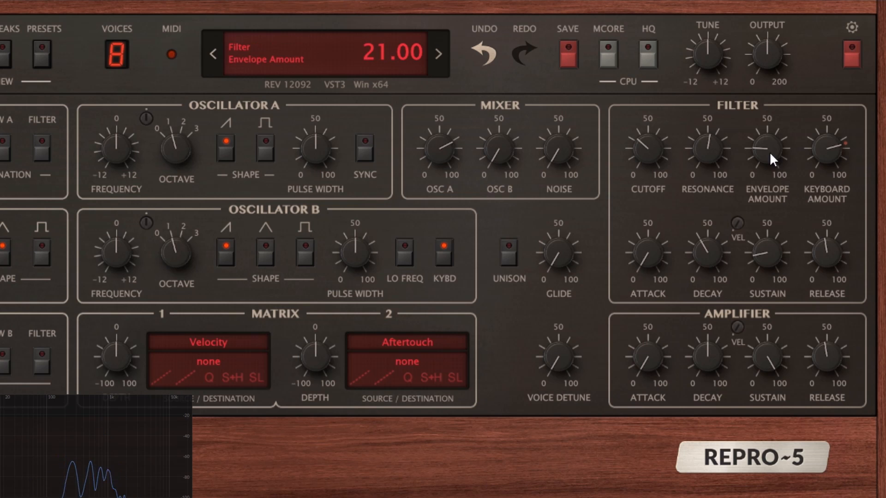
pyautogui.moveTo(769, 152); pyautogui.dragTo(858, 3)
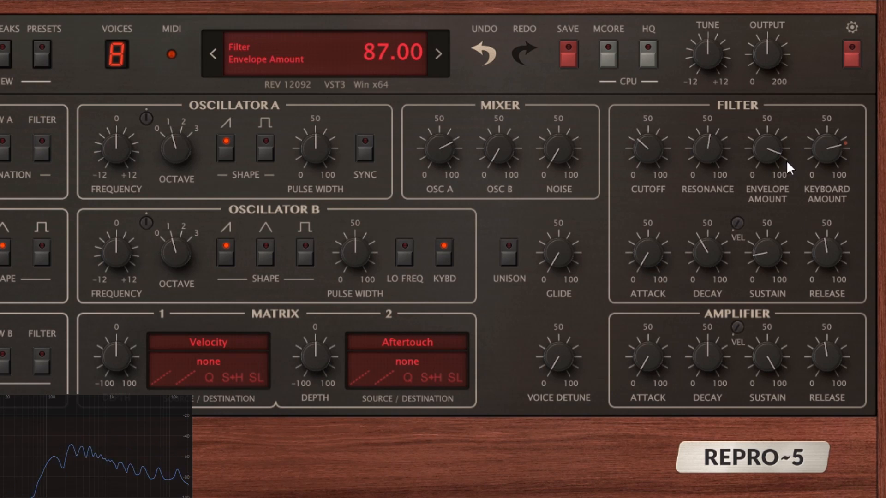
pyautogui.moveTo(786, 163); pyautogui.dragTo(772, 87)
pyautogui.scroll(1, 759, 145)
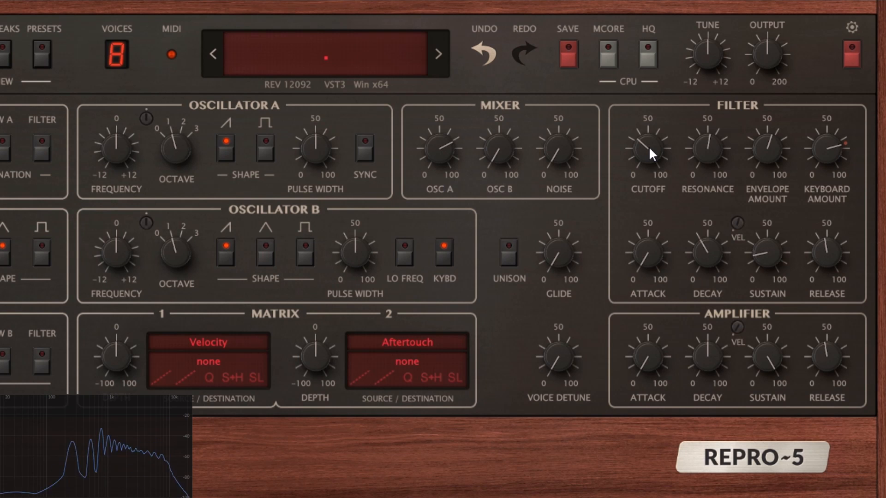
# Raise the filter's envelope amount to about 70, drop it to 0, and leave the filter envelope's velocity depth at 0
pyautogui.moveTo(767, 147); pyautogui.dragTo(773, 121)
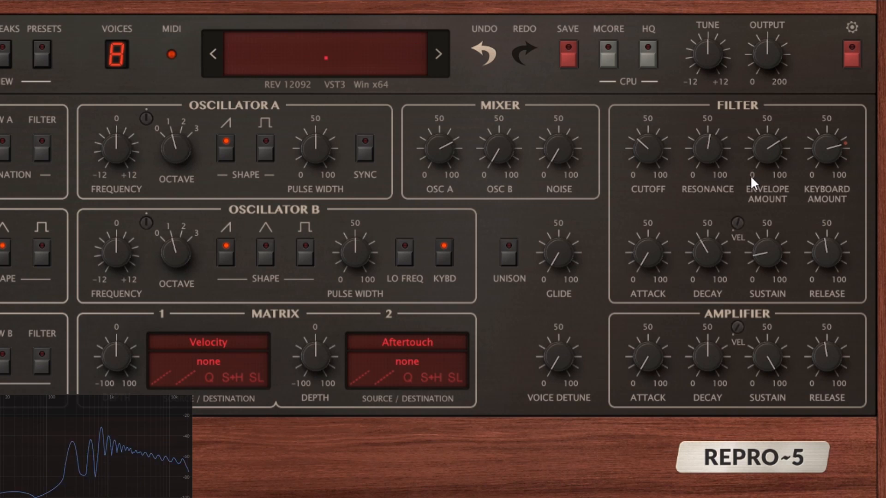
pyautogui.moveTo(720, 163)
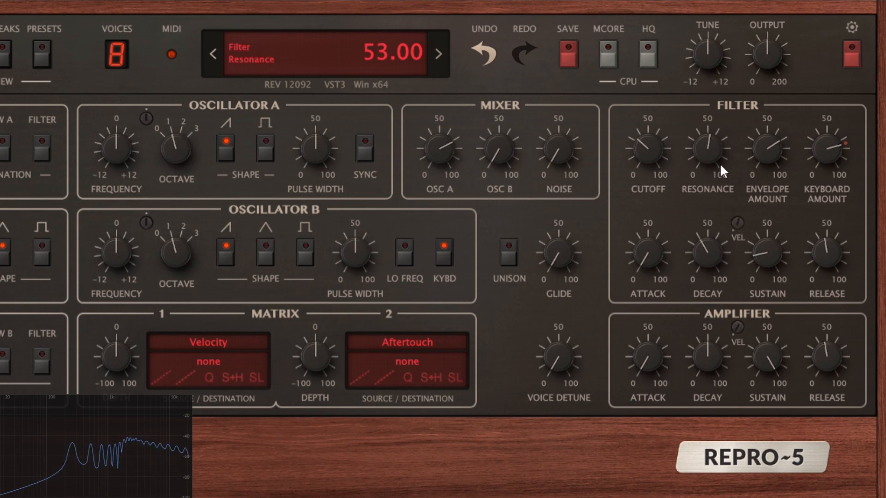
pyautogui.moveTo(763, 150); pyautogui.dragTo(776, 283)
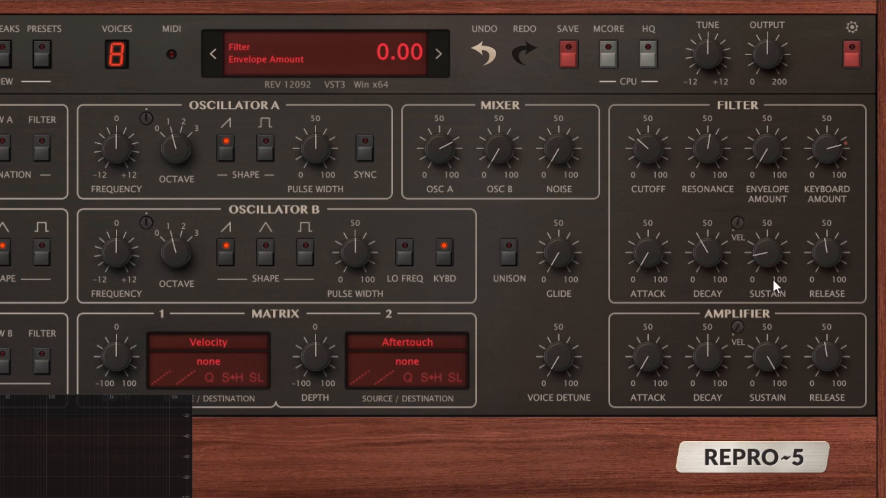
pyautogui.moveTo(740, 223); pyautogui.dragTo(776, 494)
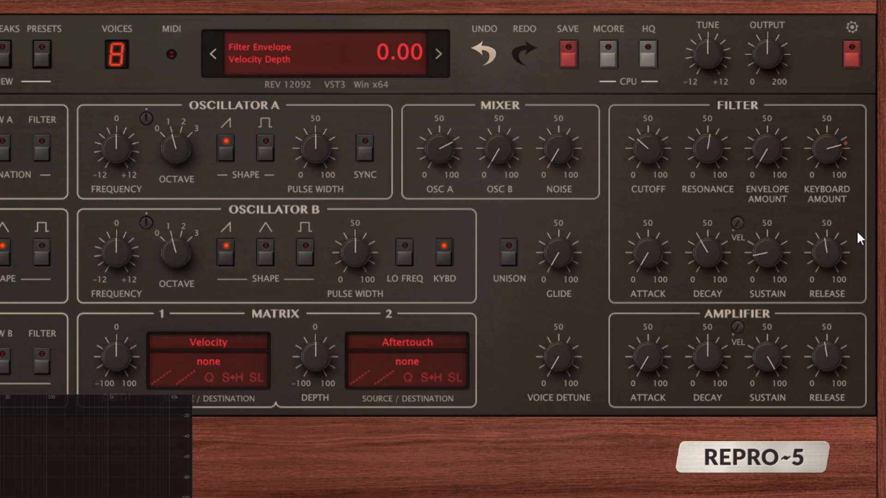
# Try the filter's keyboard amount at its maximum of 100
pyautogui.moveTo(823, 156)
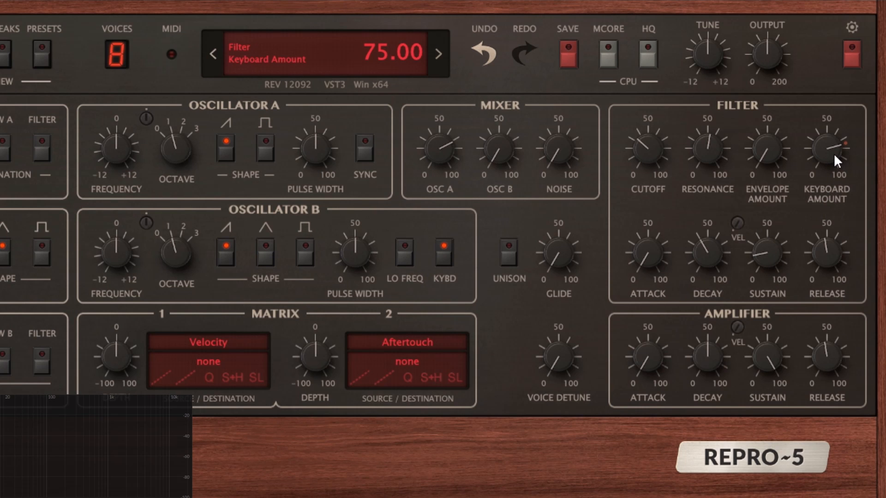
pyautogui.doubleClick(845, 146)
pyautogui.hotkey('ctrl', 'z')
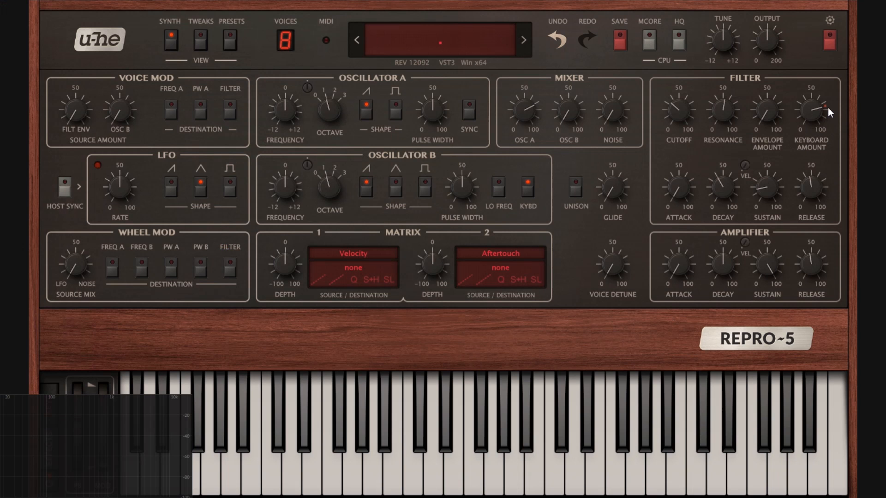
pyautogui.moveTo(815, 116); pyautogui.dragTo(840, 61)
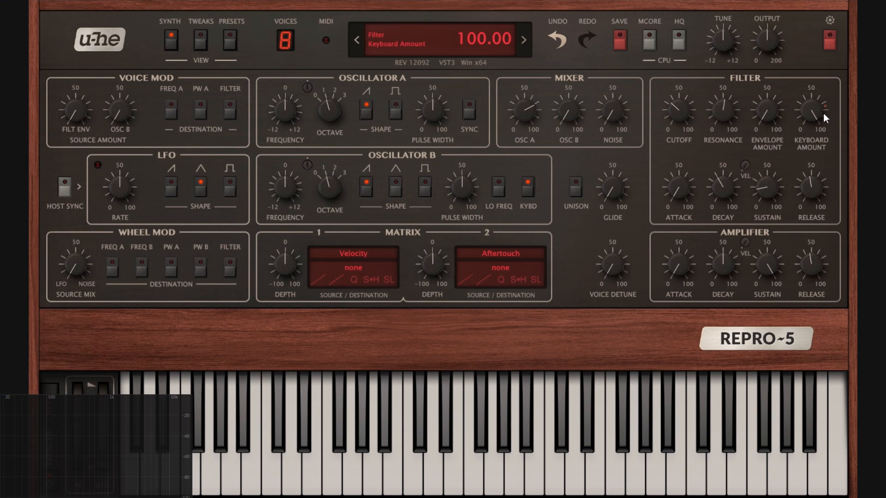
pyautogui.hotkey('ctrl', 'z')
# Set the filter's keyboard amount to 0 and adjust the filter cutoff to slightly below 50
pyautogui.moveTo(687, 112); pyautogui.dragTo(690, 80)
pyautogui.moveTo(816, 111); pyautogui.dragTo(825, 467)
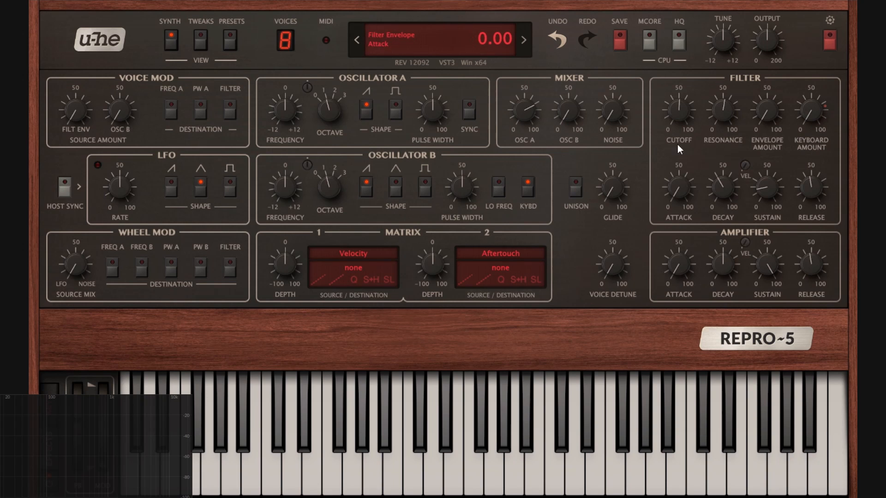
pyautogui.scroll(-5, 681, 120)
pyautogui.scroll(3, 712, 106)
pyautogui.scroll(-3, 732, 115)
pyautogui.scroll(-1, 682, 119)
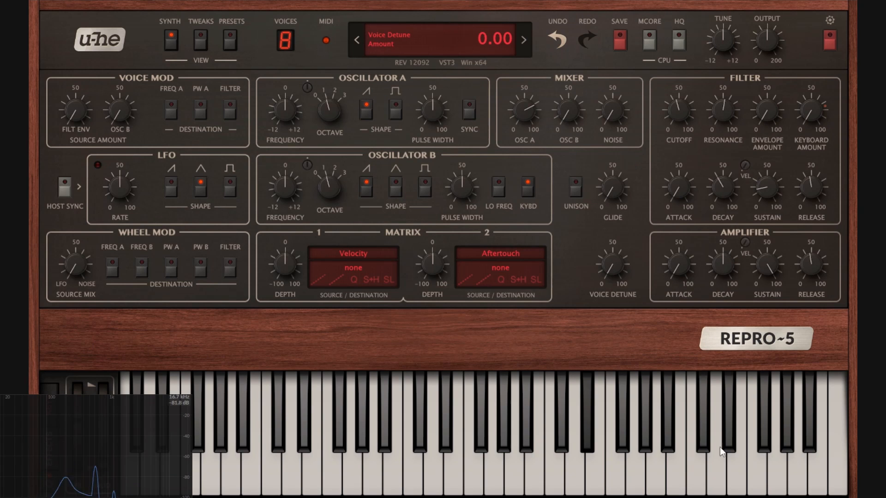
# Play single notes on the on-screen keyboard, working from the highest octave down toward the middle
pyautogui.click(817, 452)
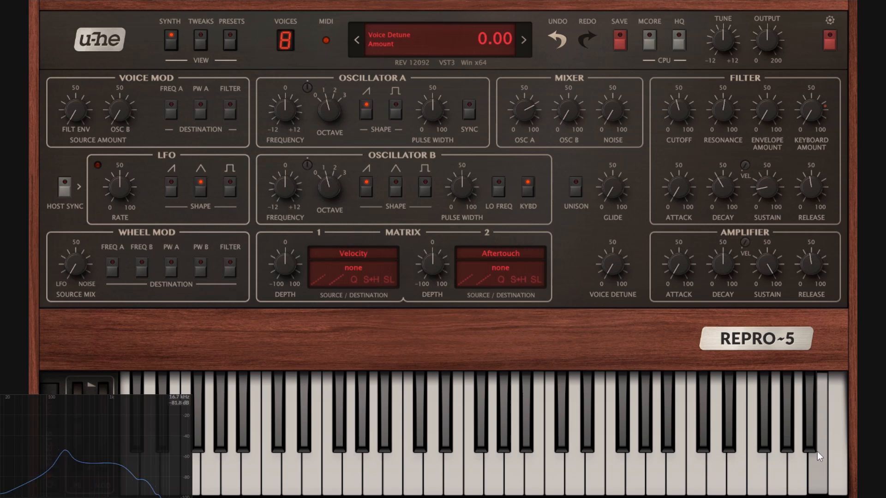
pyautogui.click(781, 459)
pyautogui.click(753, 466)
pyautogui.click(693, 467)
pyautogui.moveTo(691, 466); pyautogui.dragTo(757, 455)
pyautogui.click(574, 456)
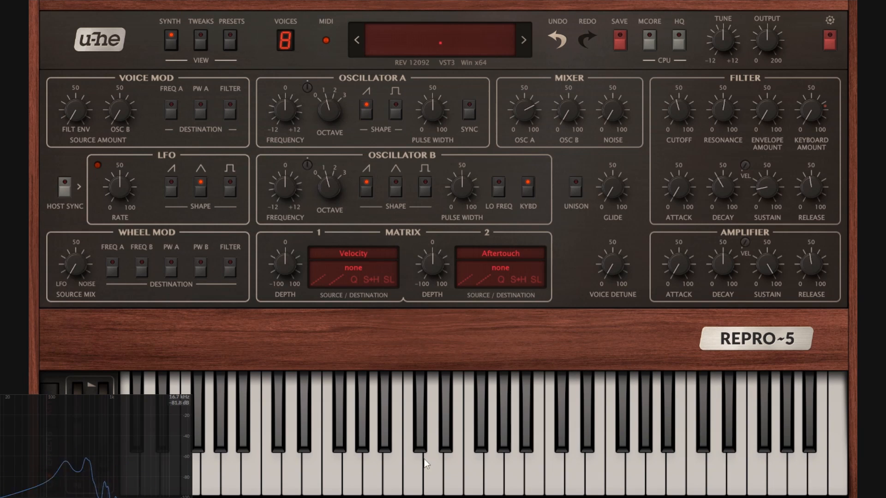
# Play two more single notes on the on-screen keyboard, continuing down into the lower octaves
pyautogui.click(352, 460)
pyautogui.click(291, 461)
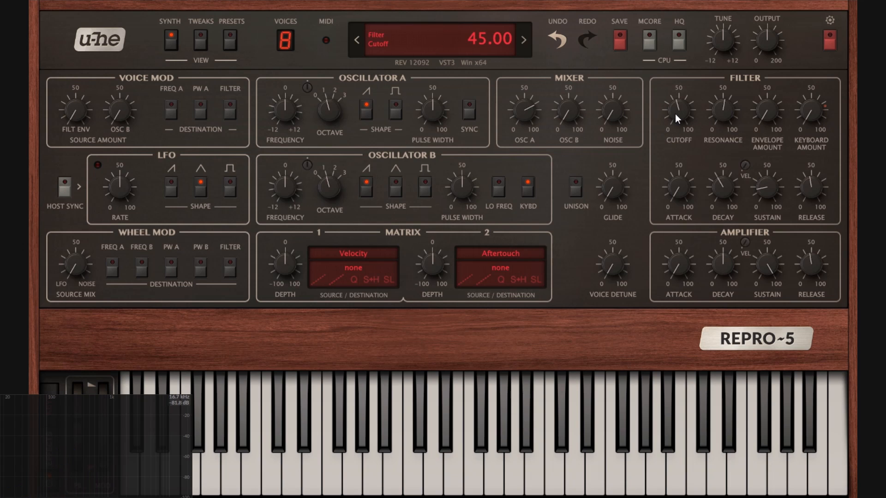
# Raise the filter's keyboard amount to 75, lower the cutoff to about 35, and raise the resonance to about 80
pyautogui.moveTo(815, 117); pyautogui.dragTo(815, 100)
pyautogui.scroll(5, 815, 114)
pyautogui.moveTo(673, 111)
pyautogui.mouseDown()
pyautogui.moveTo(679, 78)
pyautogui.moveTo(677, 122)
pyautogui.mouseUp()
pyautogui.moveTo(683, 123); pyautogui.dragTo(733, 63)
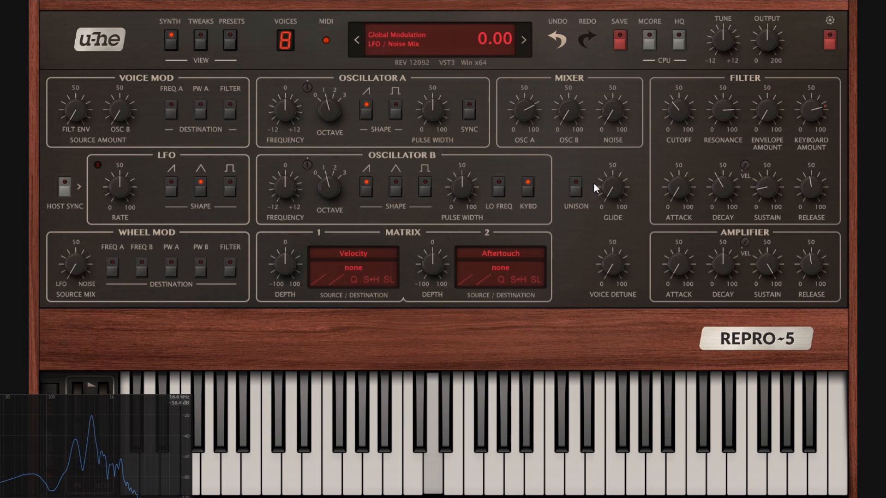
# Compare the filter's keyboard amount at 0 and at 75, with the filter cutoff raised to 55
pyautogui.moveTo(812, 111); pyautogui.dragTo(814, 244)
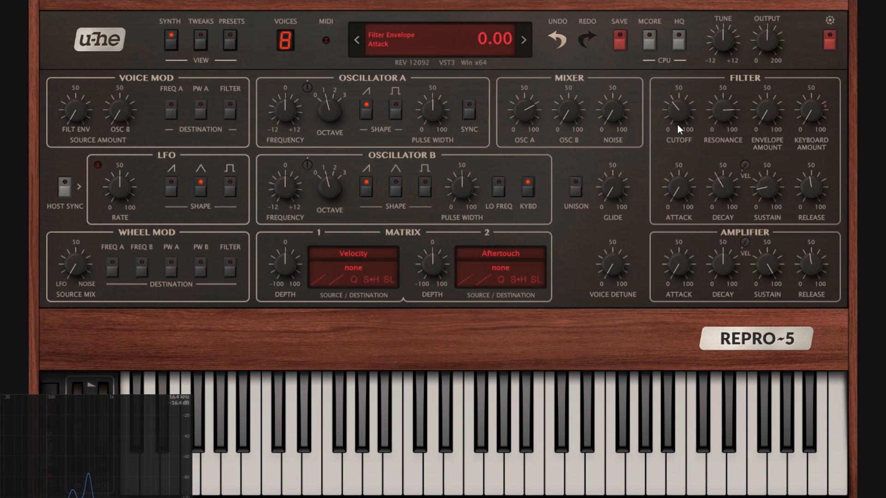
pyautogui.moveTo(678, 125); pyautogui.dragTo(678, 72)
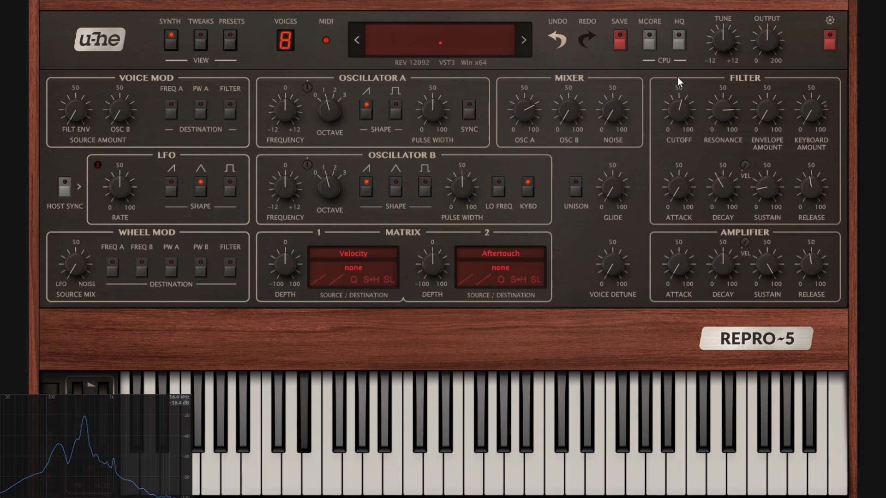
pyautogui.moveTo(825, 119)
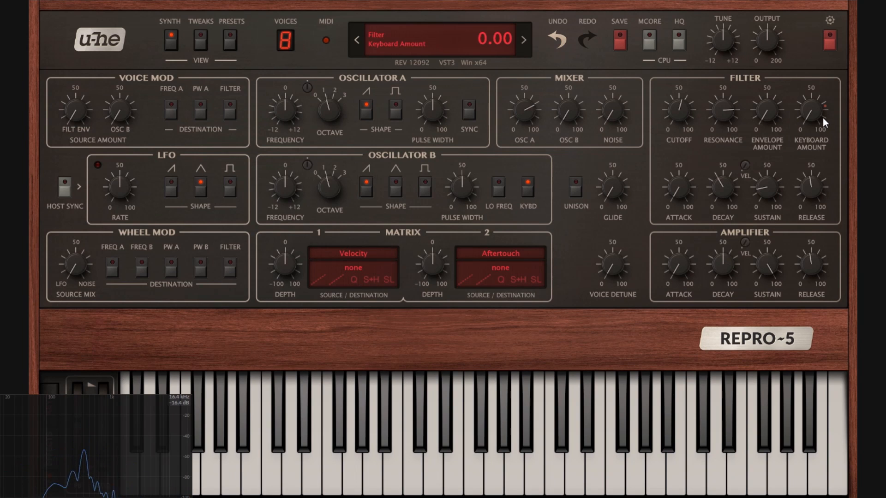
pyautogui.moveTo(815, 117); pyautogui.dragTo(813, 116)
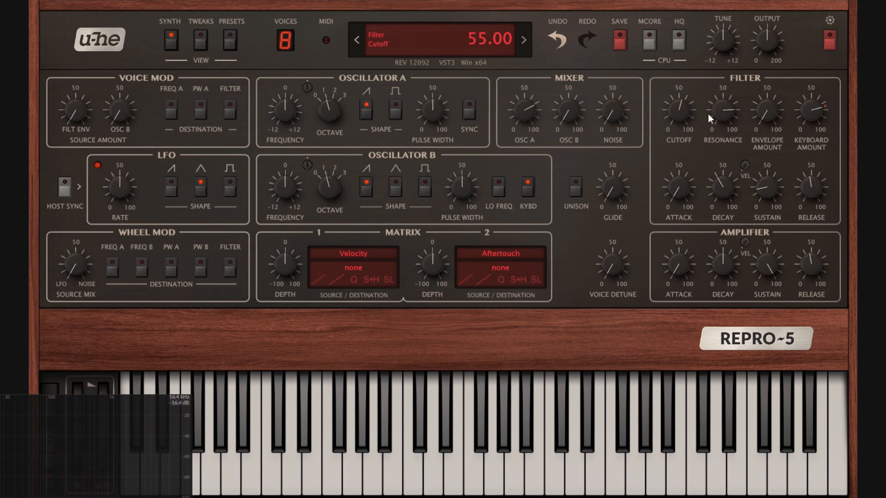
pyautogui.moveTo(723, 114)
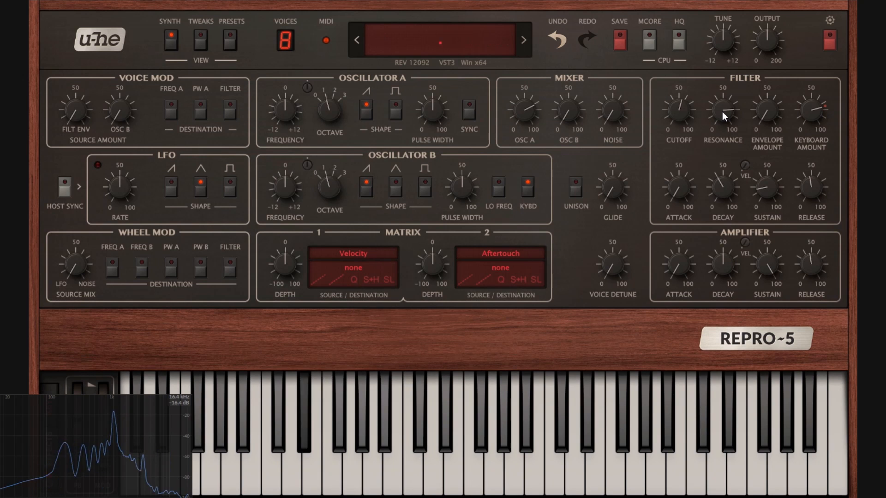
# Try the filter's keyboard amount at its maximum and set it back to 75
pyautogui.moveTo(831, 114)
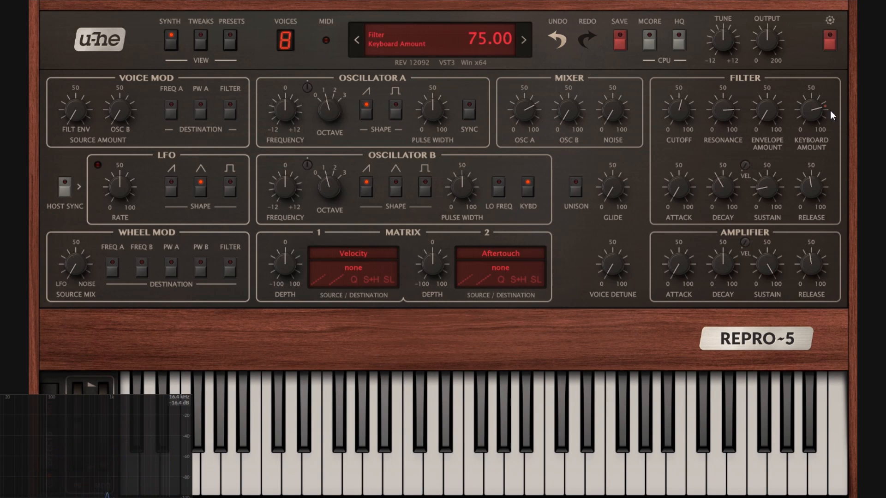
pyautogui.moveTo(815, 111); pyautogui.dragTo(820, 45)
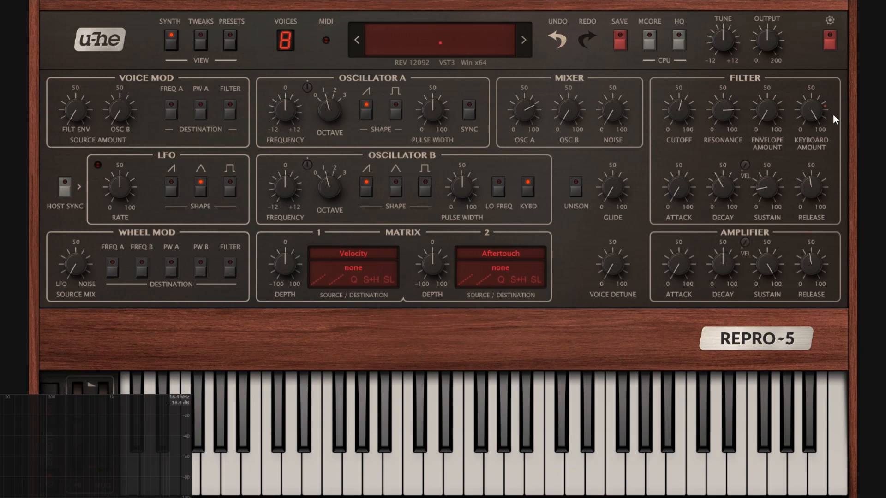
pyautogui.moveTo(822, 110)
pyautogui.scroll(-5, 817, 112)
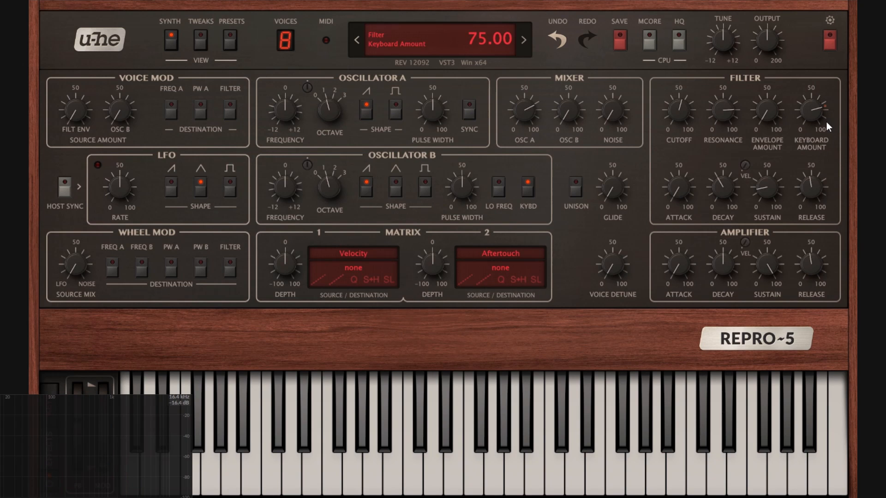
# Show the Tweaks view with its circuit-level options and return to the Synth view
pyautogui.moveTo(659, 110)
pyautogui.moveTo(678, 202)
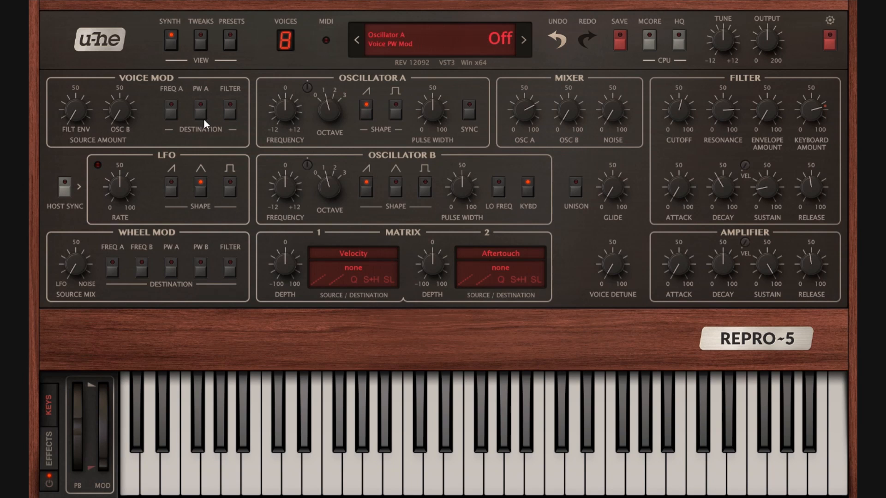
pyautogui.click(197, 43)
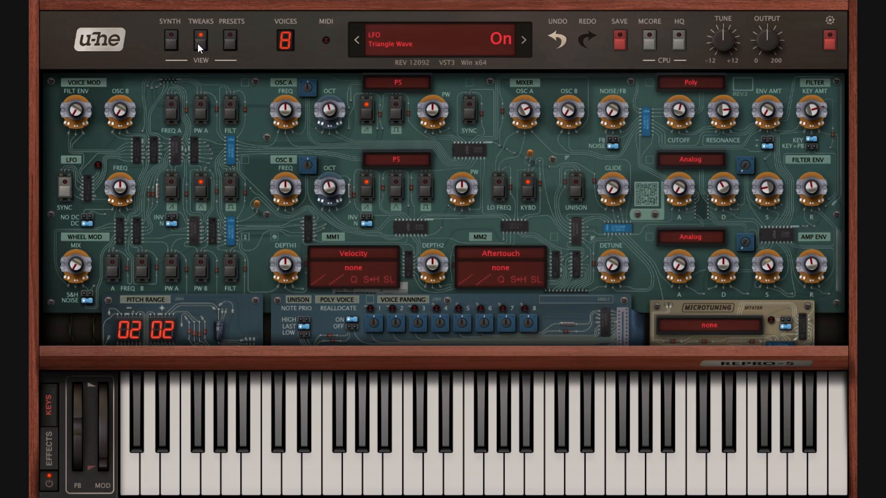
pyautogui.click(172, 44)
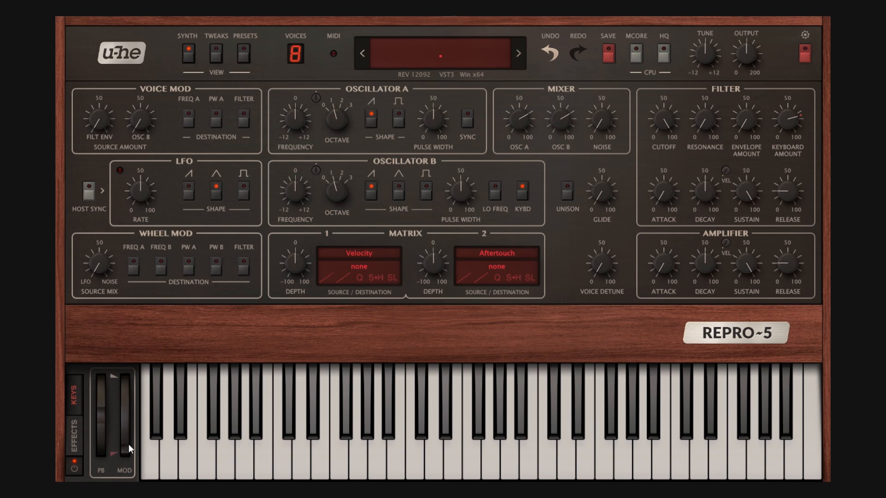
# Try the modulation wheel and enable the filter as a Wheel Mod destination
pyautogui.moveTo(128, 446); pyautogui.dragTo(160, 466)
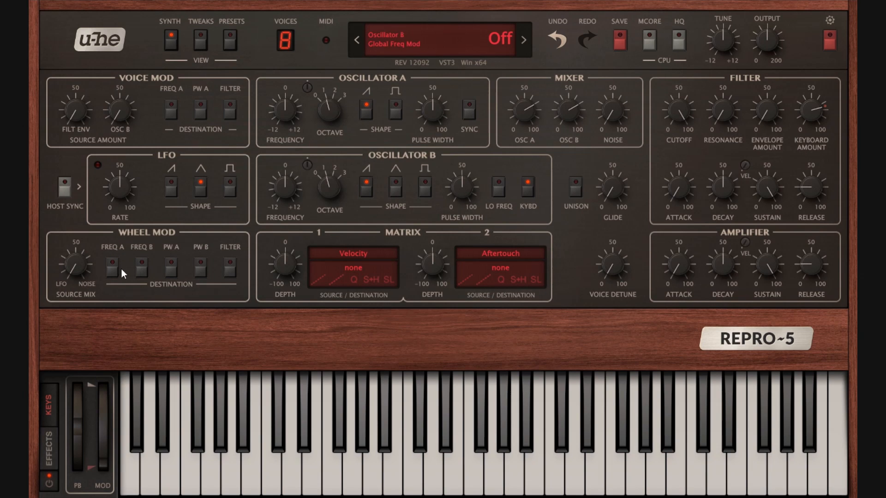
pyautogui.click(231, 268)
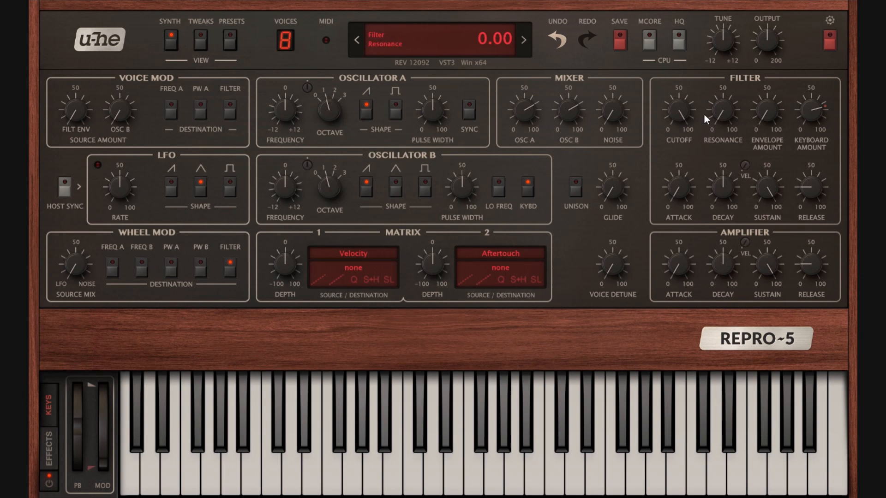
# Lower the filter cutoff to about 45, raise the resonance to about 35, and leave only oscillator A in the mixer
pyautogui.moveTo(679, 111); pyautogui.dragTo(693, 185)
pyautogui.moveTo(726, 112); pyautogui.dragTo(741, 40)
pyautogui.moveTo(531, 114); pyautogui.dragTo(537, 106)
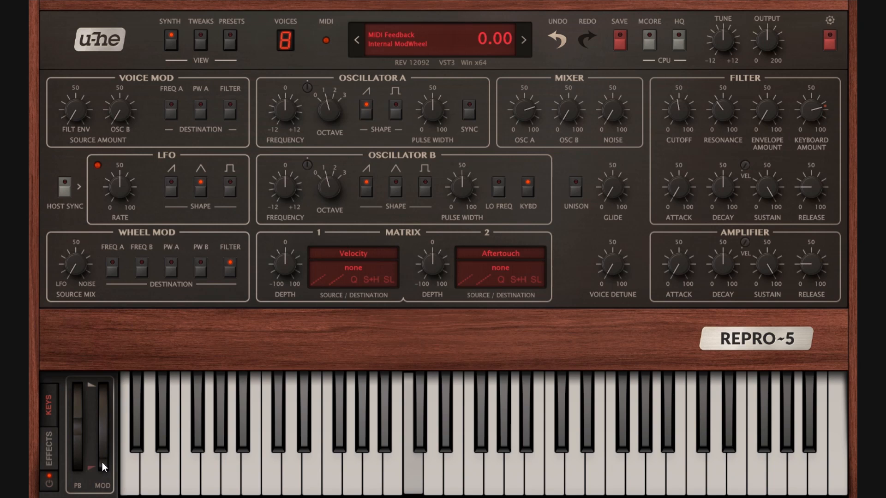
# Sweep the modulation wheel up to 100 and back down, leaving it at 49
pyautogui.moveTo(102, 464); pyautogui.dragTo(111, 404)
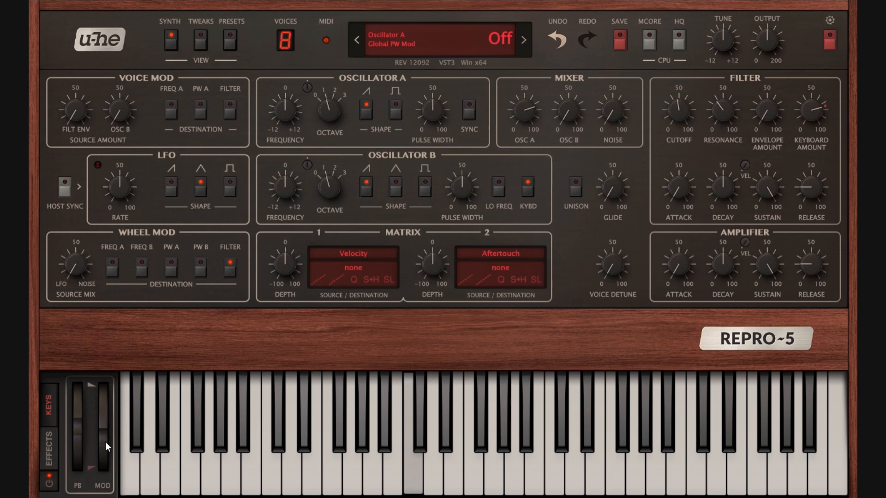
pyautogui.moveTo(106, 444); pyautogui.dragTo(122, 334)
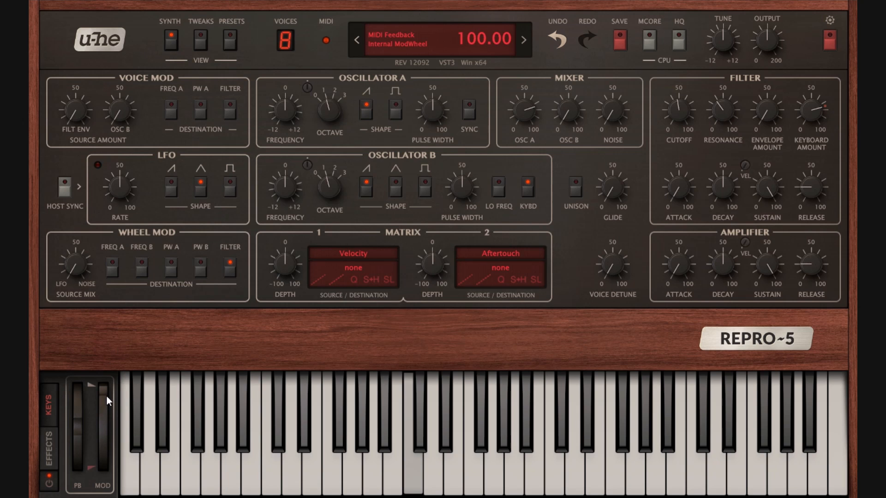
pyautogui.moveTo(106, 395); pyautogui.dragTo(112, 474)
pyautogui.moveTo(102, 434)
pyautogui.mouseDown()
pyautogui.moveTo(102, 449)
pyautogui.moveTo(110, 424)
pyautogui.mouseUp()
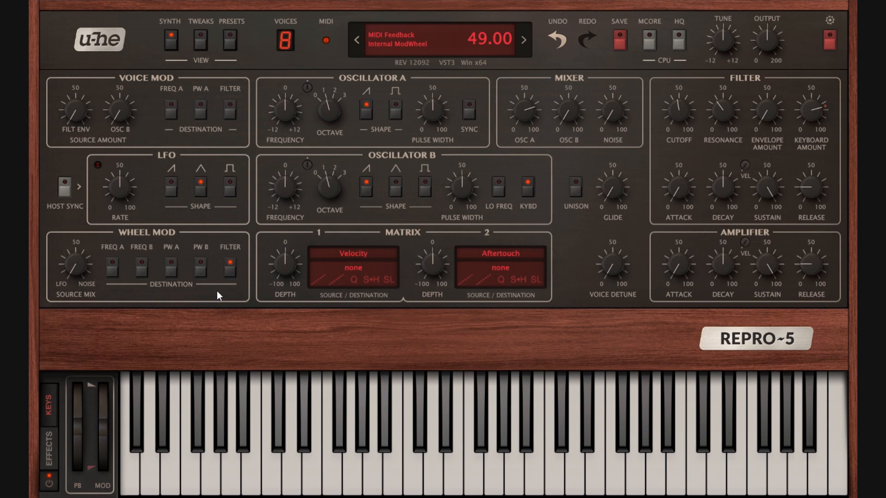
# Switch the Wheel Mod destination from the filter to PW B and set the mixer to oscillator B only, at about 70
pyautogui.click(231, 267)
pyautogui.click(200, 266)
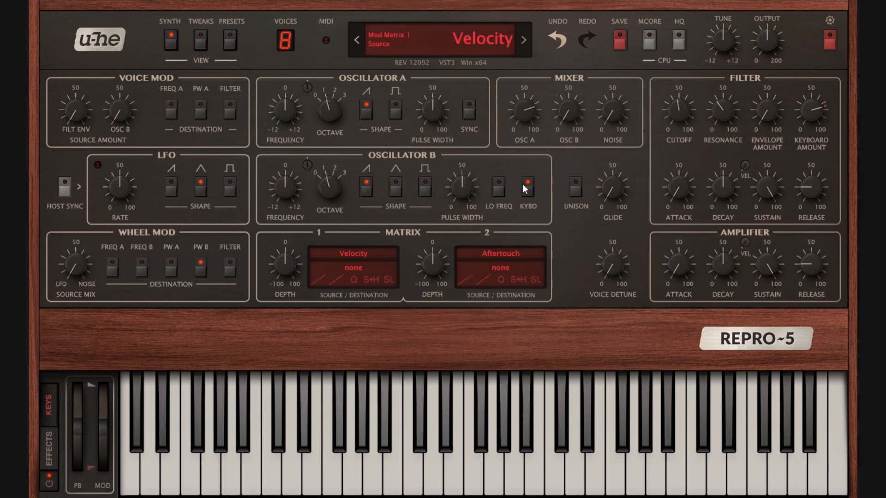
pyautogui.moveTo(523, 116); pyautogui.dragTo(520, 267)
pyautogui.moveTo(568, 112); pyautogui.dragTo(577, 5)
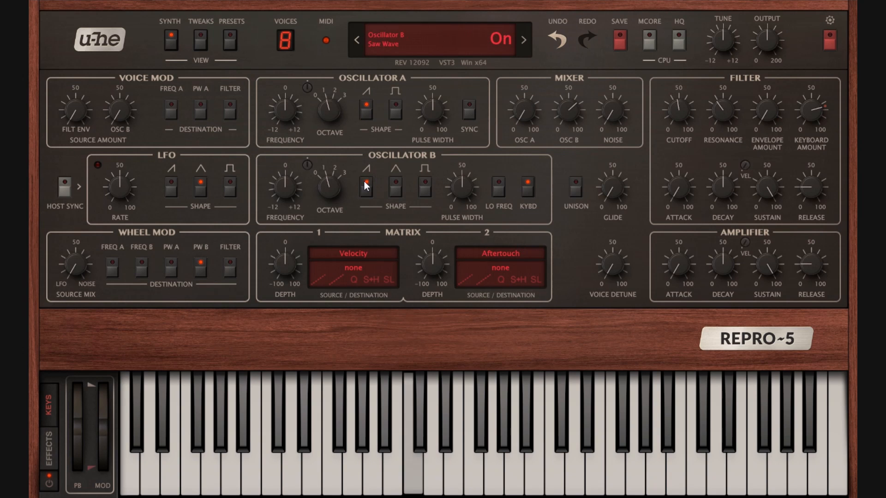
# Change oscillator B from saw to pulse with a pulse width of 50, and raise the modulation wheel
pyautogui.moveTo(462, 188)
pyautogui.mouseDown()
pyautogui.moveTo(469, 263)
pyautogui.moveTo(483, 180)
pyautogui.moveTo(503, 250)
pyautogui.moveTo(504, 221)
pyautogui.moveTo(500, 175)
pyautogui.moveTo(466, 188)
pyautogui.mouseUp()
pyautogui.click(420, 190)
pyautogui.click(364, 192)
pyautogui.moveTo(107, 437); pyautogui.dragTo(109, 402)
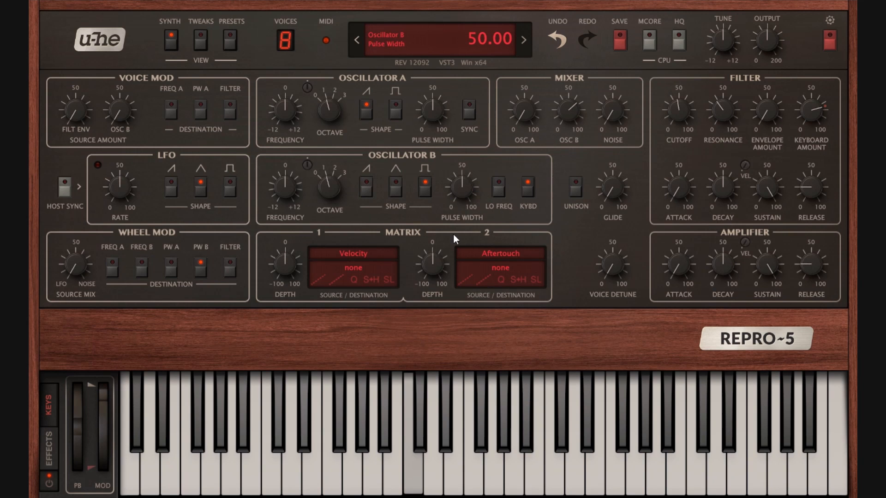
# Compare the sound with PW B wheel modulation on and off, raise the filter cutoff to about 60, and leave PW B off
pyautogui.click(202, 267)
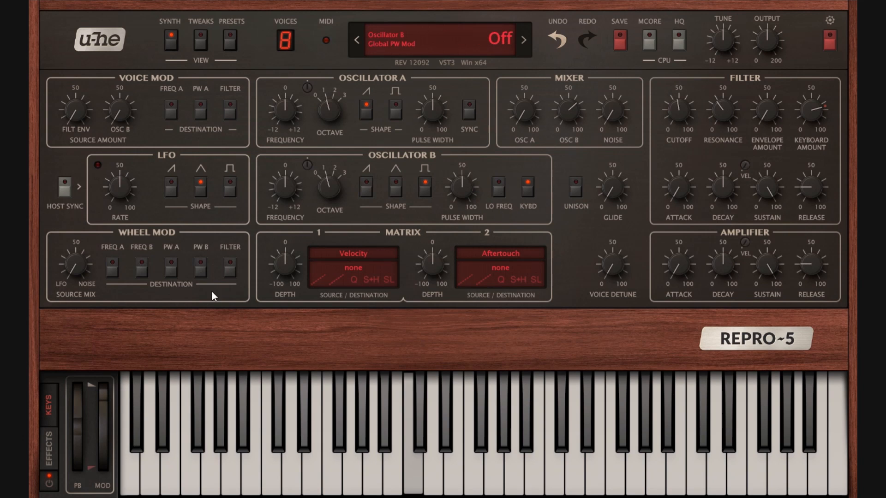
pyautogui.click(202, 272)
pyautogui.moveTo(674, 115); pyautogui.dragTo(690, 89)
pyautogui.click(203, 268)
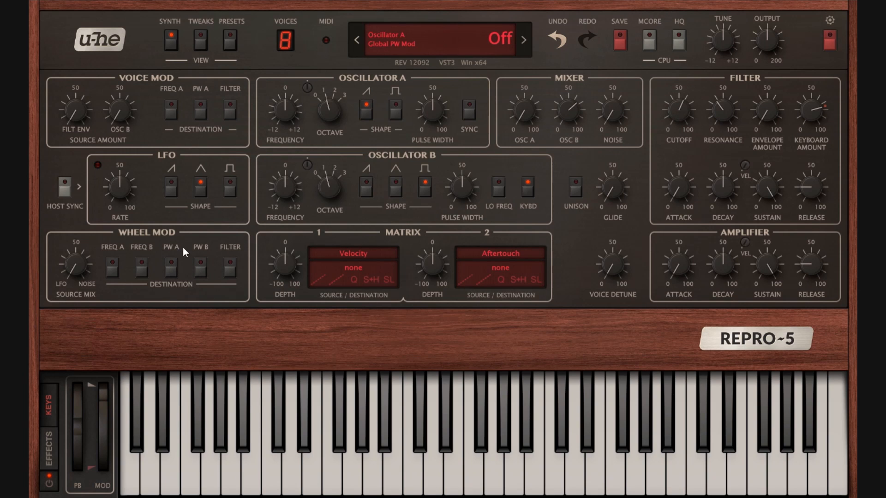
# Set the mixer to oscillator A only at 66 and change oscillator A's shape from saw to pulse
pyautogui.moveTo(575, 122); pyautogui.dragTo(570, 289)
pyautogui.moveTo(528, 113); pyautogui.dragTo(480, 33)
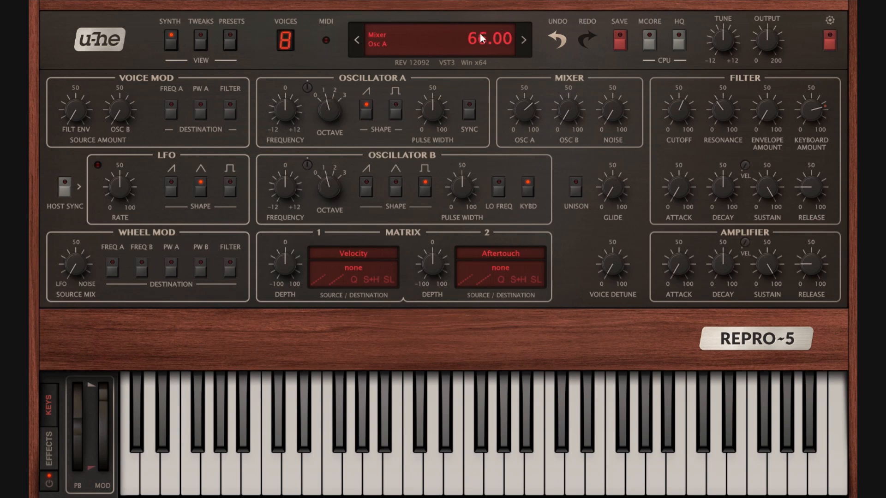
pyautogui.click(367, 108)
pyautogui.click(398, 109)
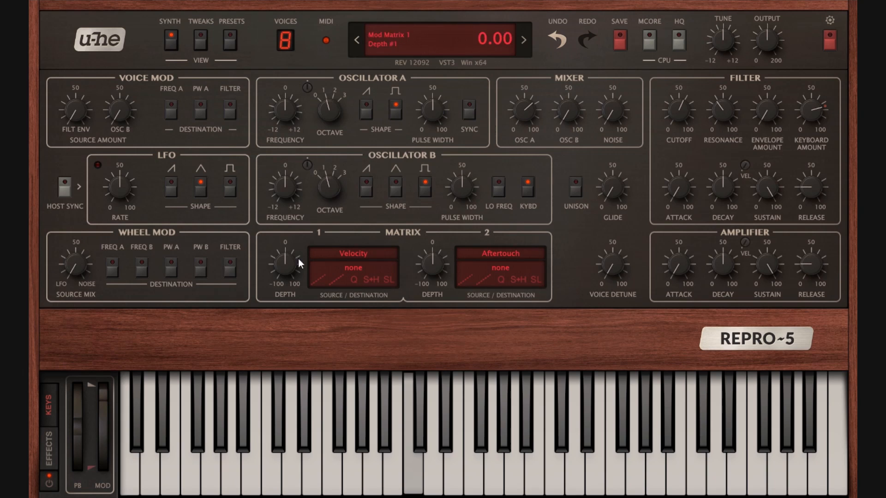
# Try wheel modulation on oscillator A's pulse width, set to 50, and switch the destination from PW A to Freq A
pyautogui.click(172, 268)
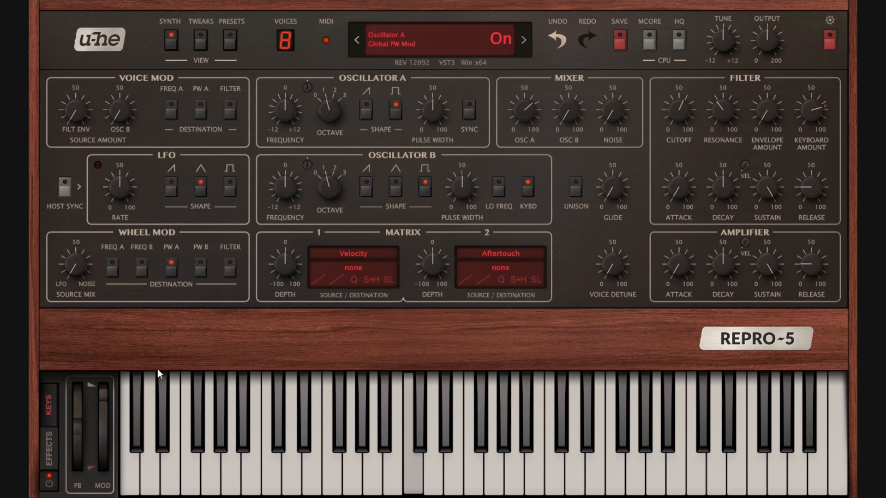
pyautogui.moveTo(433, 113)
pyautogui.mouseDown()
pyautogui.moveTo(439, 170)
pyautogui.moveTo(448, 118)
pyautogui.moveTo(435, 116)
pyautogui.mouseUp()
pyautogui.doubleClick(435, 116)
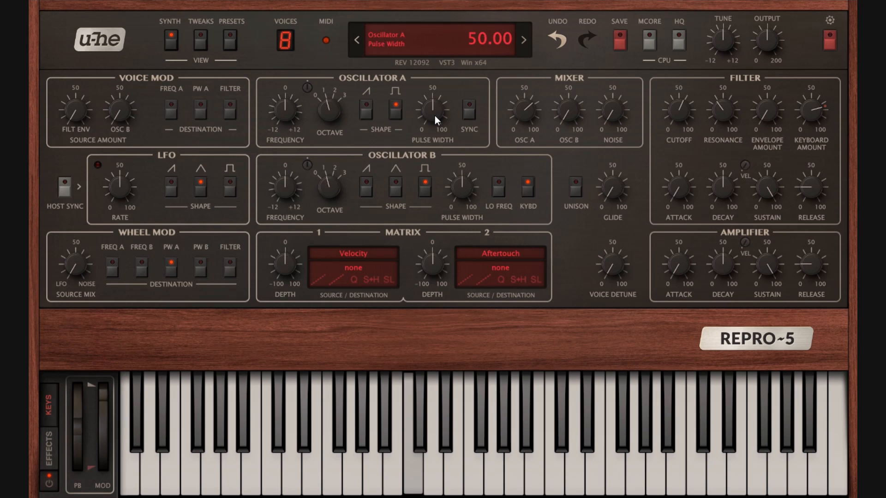
pyautogui.click(167, 269)
pyautogui.click(112, 270)
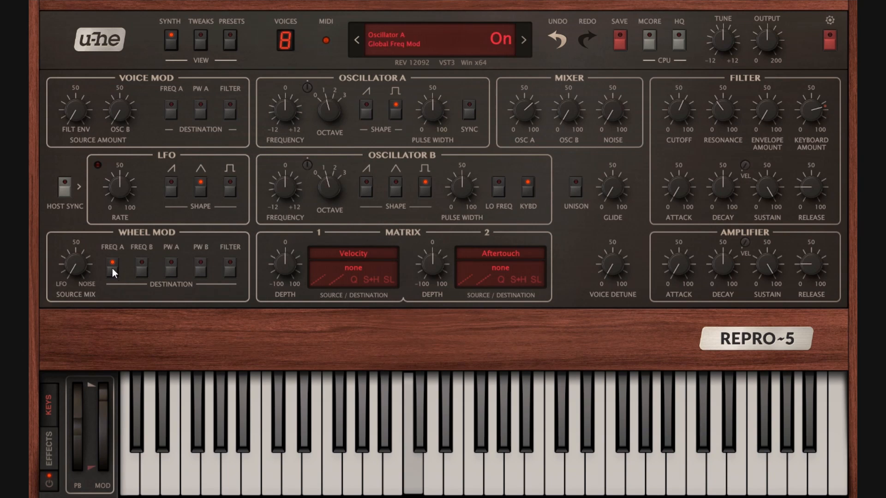
# Set the mixer to oscillator B only at slightly above 50 and move the Wheel Mod destination from Freq A to Freq B
pyautogui.moveTo(581, 124); pyautogui.dragTo(582, 19)
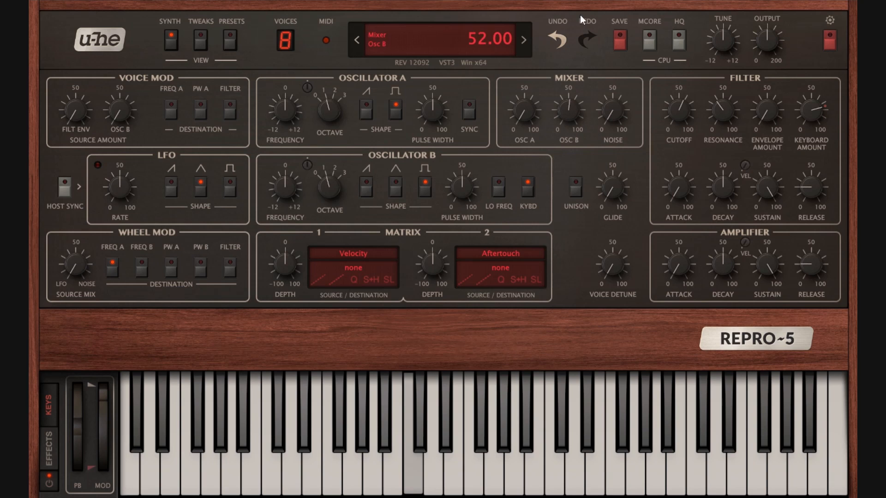
pyautogui.click(142, 269)
pyautogui.moveTo(576, 115); pyautogui.dragTo(575, 109)
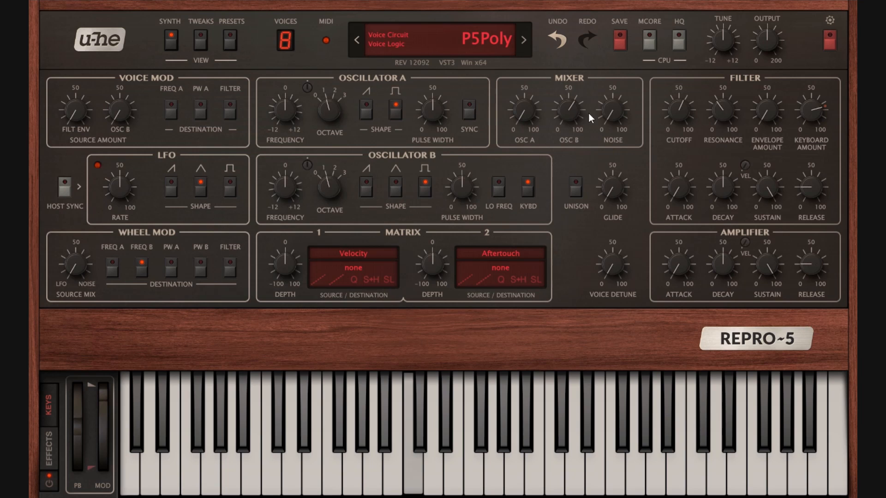
pyautogui.moveTo(572, 115); pyautogui.dragTo(572, 128)
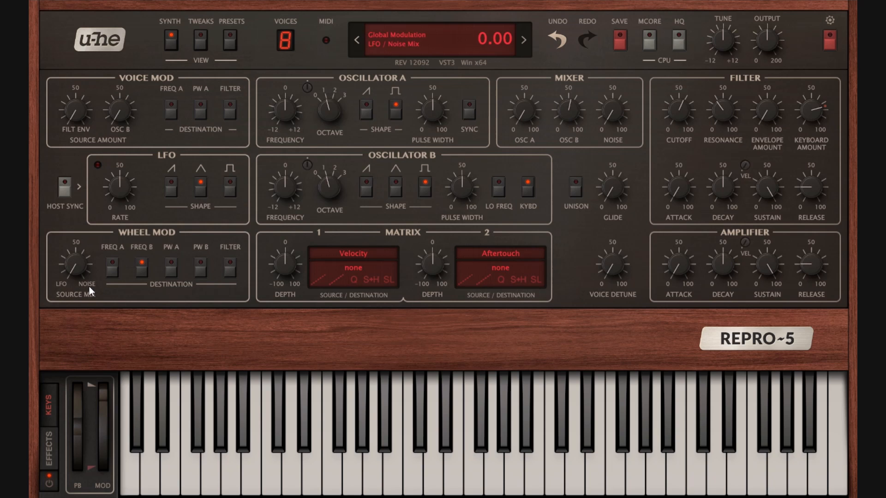
# Switch the Wheel Mod destination from Freq B to the filter and set its source mix to full noise at 100
pyautogui.click(143, 266)
pyautogui.click(229, 268)
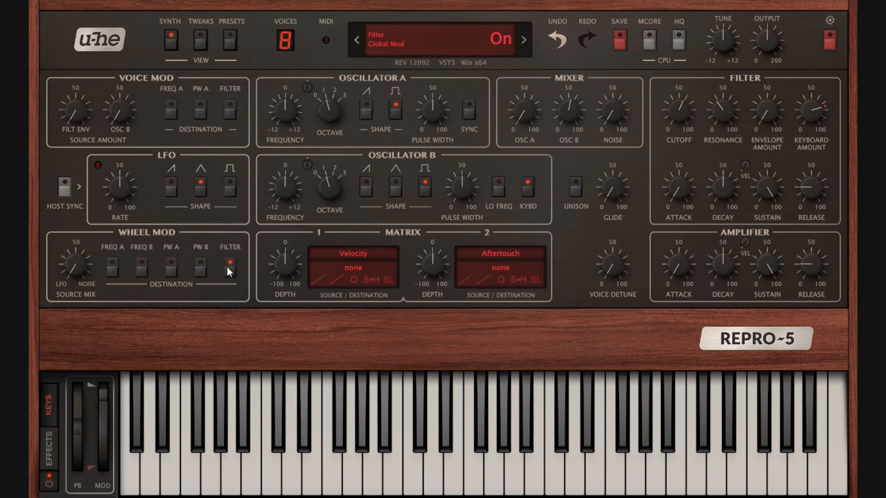
pyautogui.scroll(-4, 684, 124)
pyautogui.moveTo(75, 264); pyautogui.dragTo(121, 55)
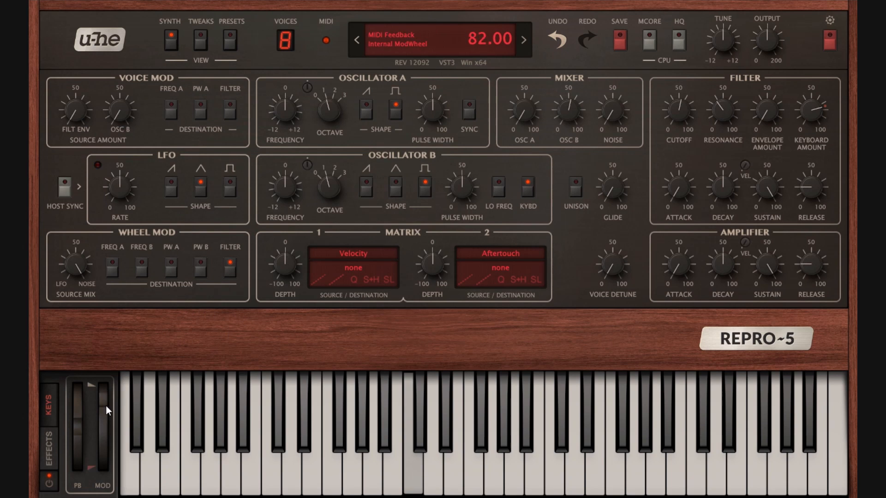
# Lower the modulation wheel to around the middle of its range
pyautogui.moveTo(106, 407); pyautogui.dragTo(117, 442)
pyautogui.moveTo(77, 268)
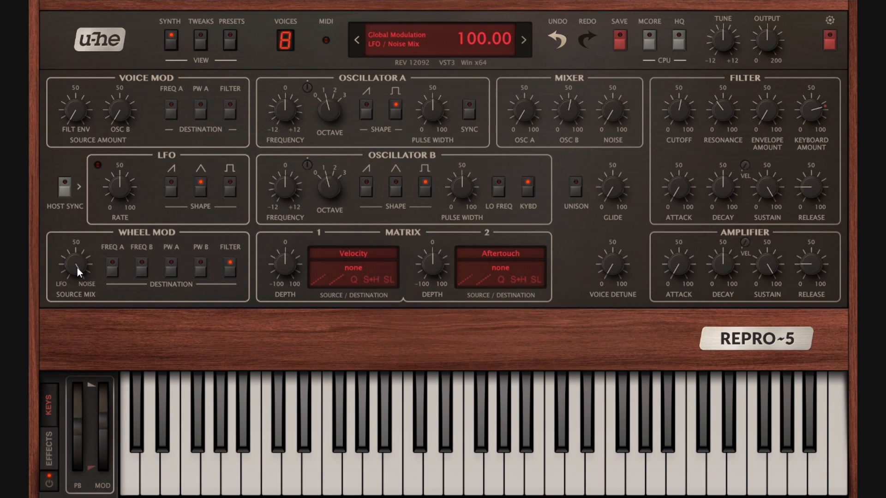
# Lower the Wheel Mod source mix to about midway between LFO and noise
pyautogui.moveTo(76, 267); pyautogui.dragTo(85, 378)
pyautogui.moveTo(75, 265); pyautogui.dragTo(106, 261)
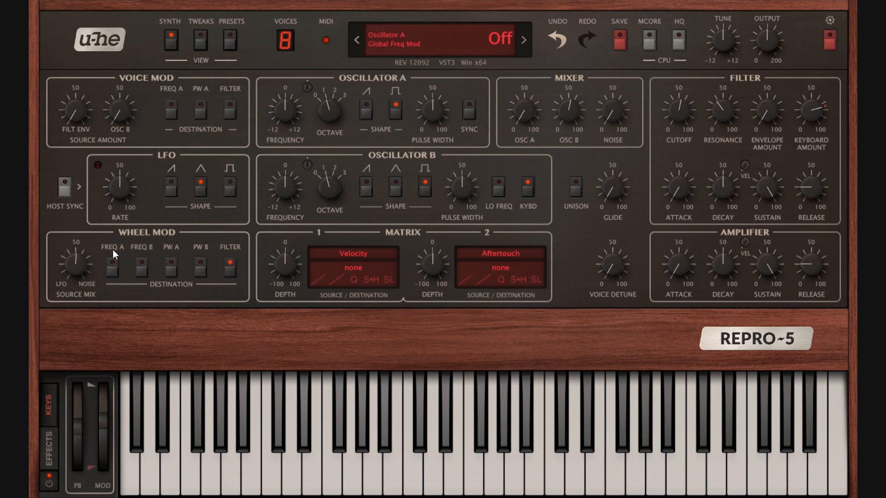
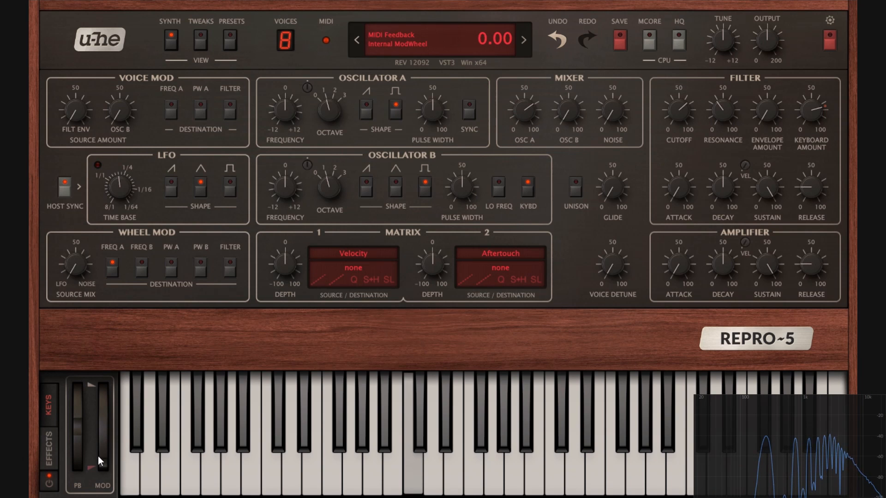
# Raise the modulation wheel and switch the LFO shape from triangle to saw and on to square
pyautogui.moveTo(98, 456); pyautogui.dragTo(107, 387)
pyautogui.moveTo(109, 315); pyautogui.dragTo(110, 314)
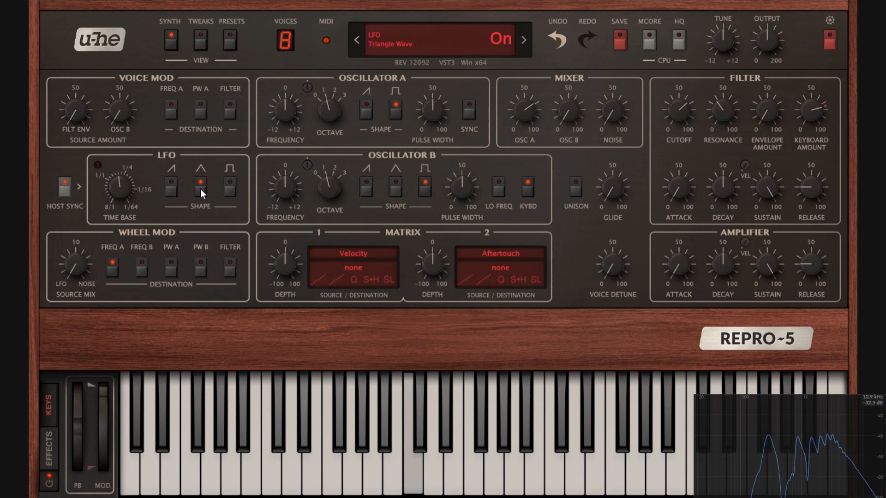
pyautogui.click(168, 192)
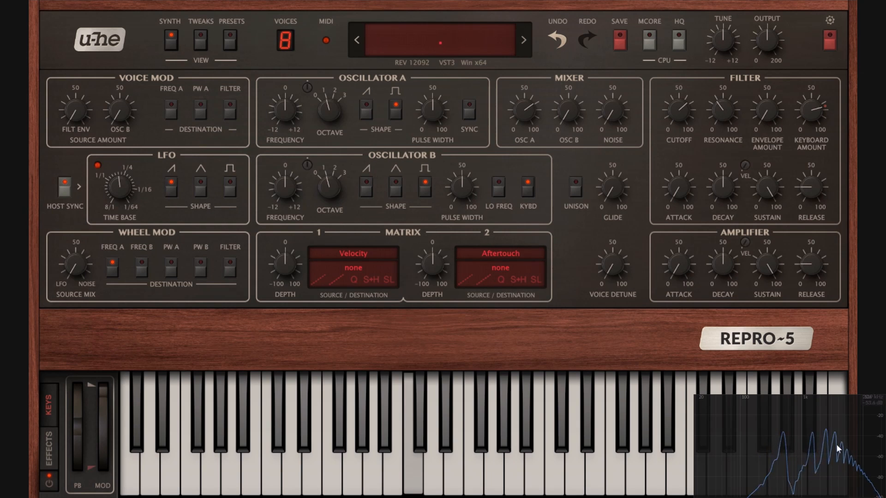
pyautogui.click(173, 189)
pyautogui.click(231, 191)
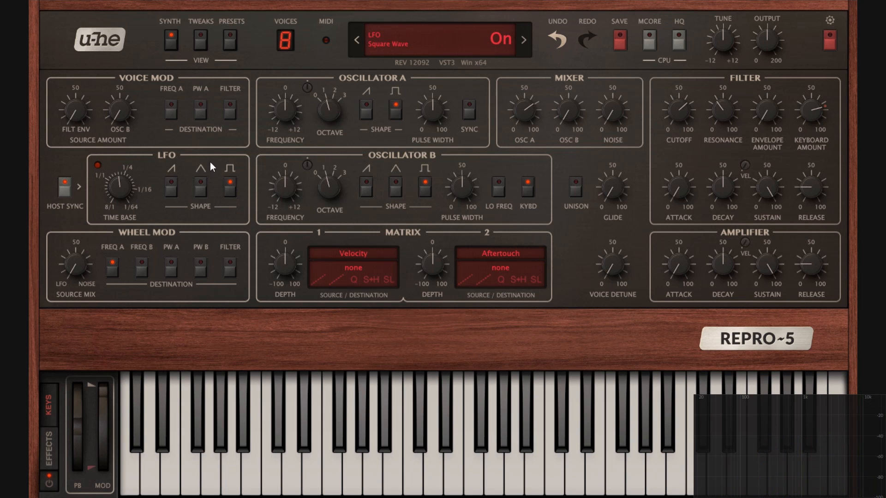
# Try several combinations of LFO shapes, glance at the Tweaks view, and leave only the triangle wave active
pyautogui.click(196, 191)
pyautogui.click(227, 191)
pyautogui.click(173, 187)
pyautogui.click(196, 189)
pyautogui.click(230, 190)
pyautogui.click(201, 42)
pyautogui.click(170, 41)
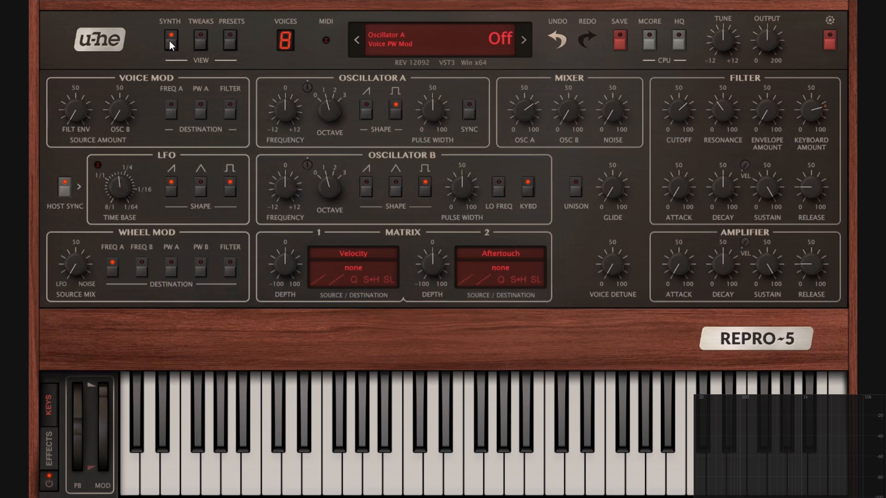
pyautogui.click(228, 191)
pyautogui.click(200, 185)
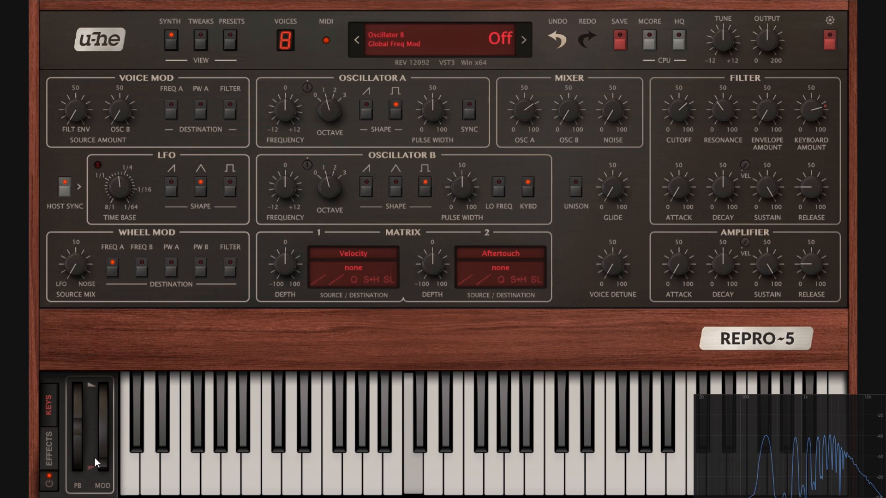
# Sweep the modulation wheel up to hear the triangle LFO on oscillator A's frequency and return it to 0
pyautogui.moveTo(101, 464); pyautogui.dragTo(110, 422)
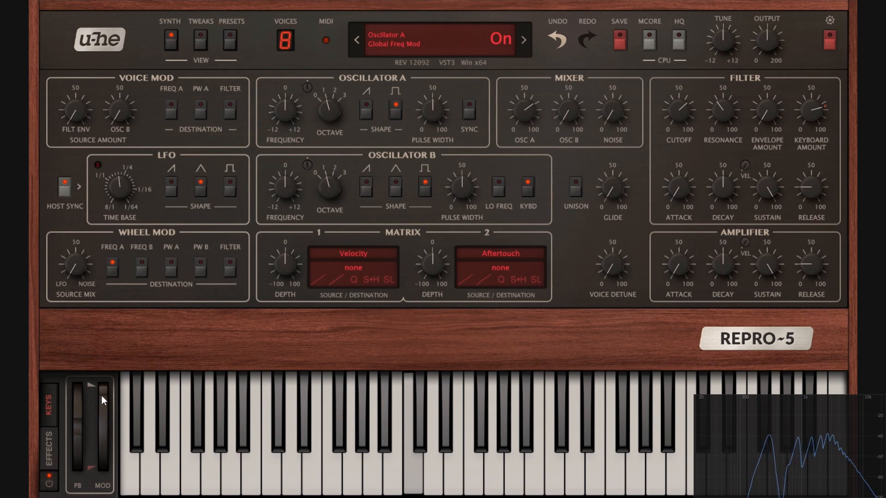
pyautogui.moveTo(102, 396); pyautogui.dragTo(138, 497)
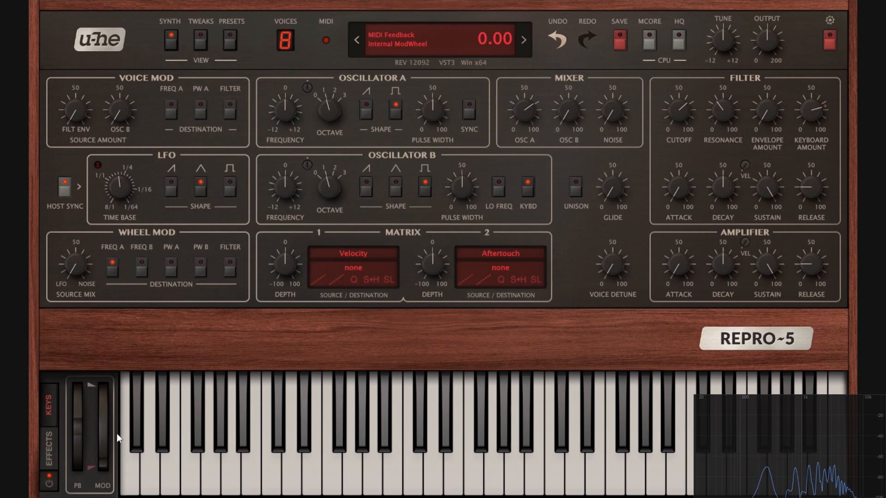
pyautogui.moveTo(91, 468)
pyautogui.mouseDown()
pyautogui.moveTo(100, 410)
pyautogui.moveTo(99, 480)
pyautogui.moveTo(90, 433)
pyautogui.moveTo(90, 466)
pyautogui.mouseUp()
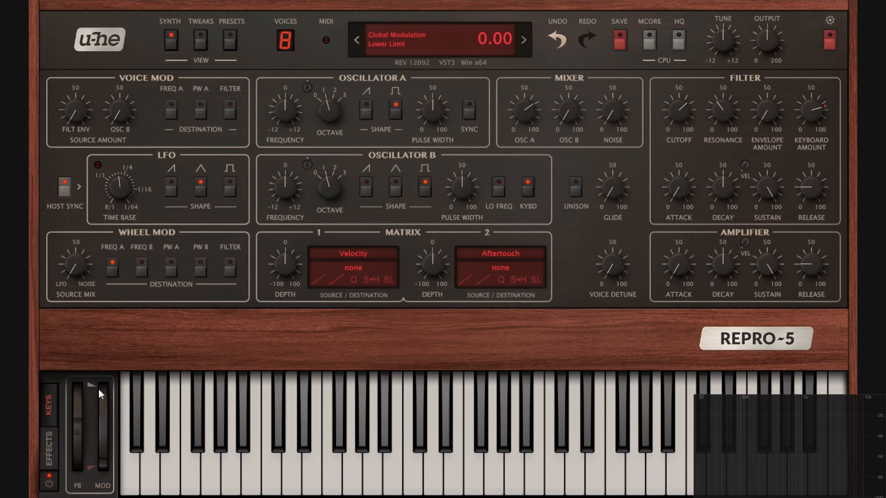
# Try the modulation wheel with its upper limit lowered to about a third of the range and restore the limit to 100
pyautogui.moveTo(89, 396)
pyautogui.mouseDown()
pyautogui.moveTo(89, 386)
pyautogui.moveTo(96, 444)
pyautogui.mouseUp()
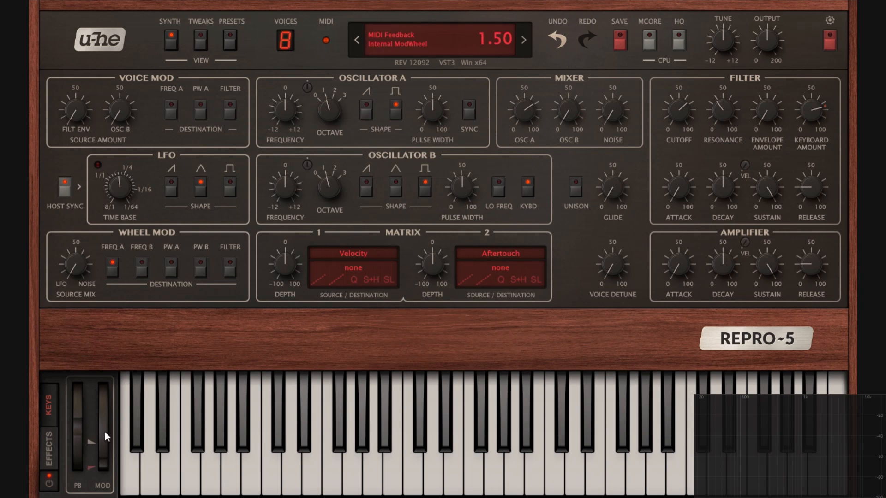
pyautogui.doubleClick(90, 442)
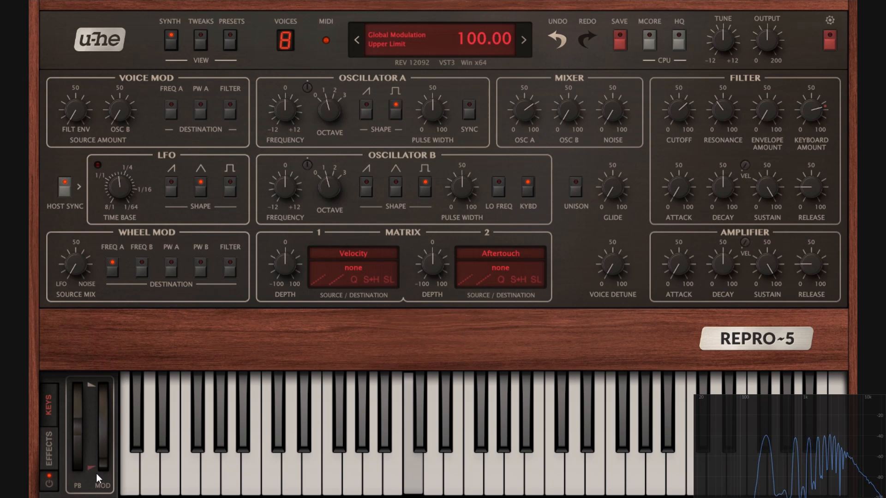
pyautogui.moveTo(106, 461)
pyautogui.mouseDown()
pyautogui.moveTo(114, 409)
pyautogui.moveTo(96, 389)
pyautogui.moveTo(90, 403)
pyautogui.moveTo(106, 473)
pyautogui.moveTo(102, 442)
pyautogui.moveTo(131, 326)
pyautogui.moveTo(120, 476)
pyautogui.mouseUp()
pyautogui.moveTo(93, 441); pyautogui.dragTo(114, 351)
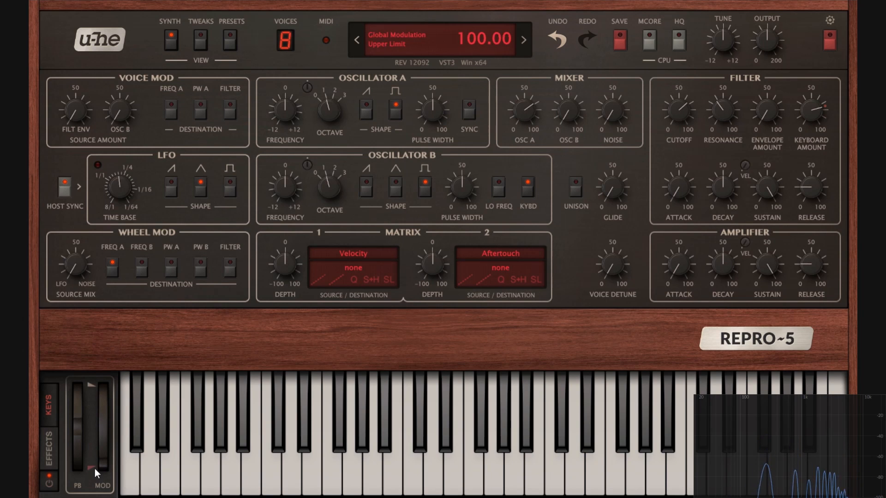
# Try raising the modulation wheel's lower limit to around the middle of its range and fine-tune its position
pyautogui.moveTo(95, 468)
pyautogui.mouseDown()
pyautogui.moveTo(102, 413)
pyautogui.moveTo(95, 417)
pyautogui.mouseUp()
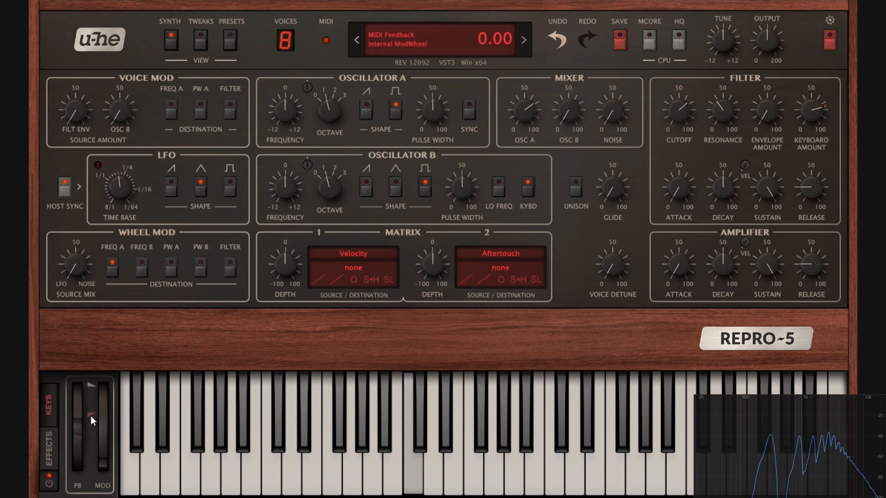
pyautogui.moveTo(90, 416)
pyautogui.mouseDown()
pyautogui.moveTo(92, 474)
pyautogui.moveTo(101, 414)
pyautogui.mouseUp()
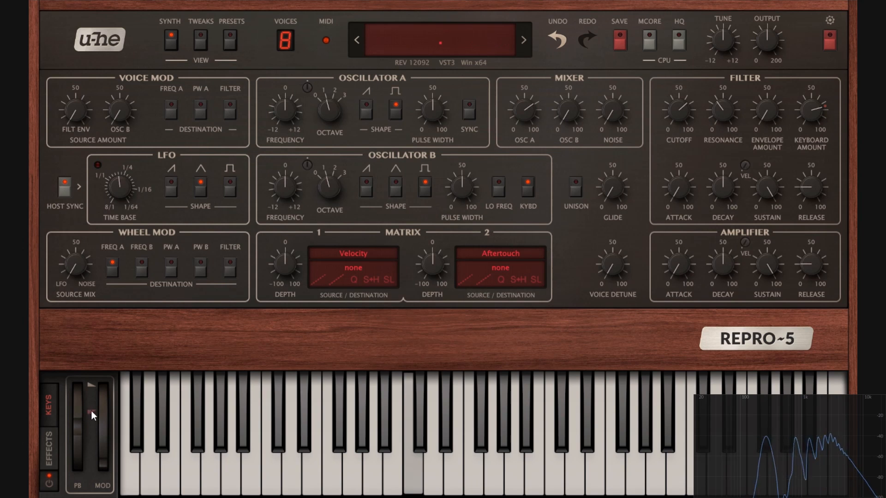
pyautogui.moveTo(89, 410)
pyautogui.mouseDown()
pyautogui.moveTo(92, 448)
pyautogui.moveTo(100, 417)
pyautogui.mouseUp()
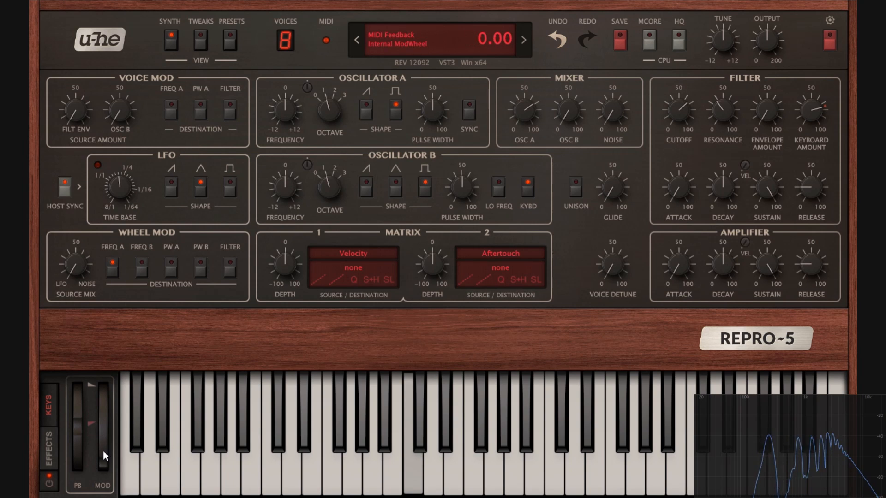
pyautogui.moveTo(105, 460)
pyautogui.mouseDown()
pyautogui.moveTo(127, 289)
pyautogui.moveTo(124, 398)
pyautogui.moveTo(95, 464)
pyautogui.mouseUp()
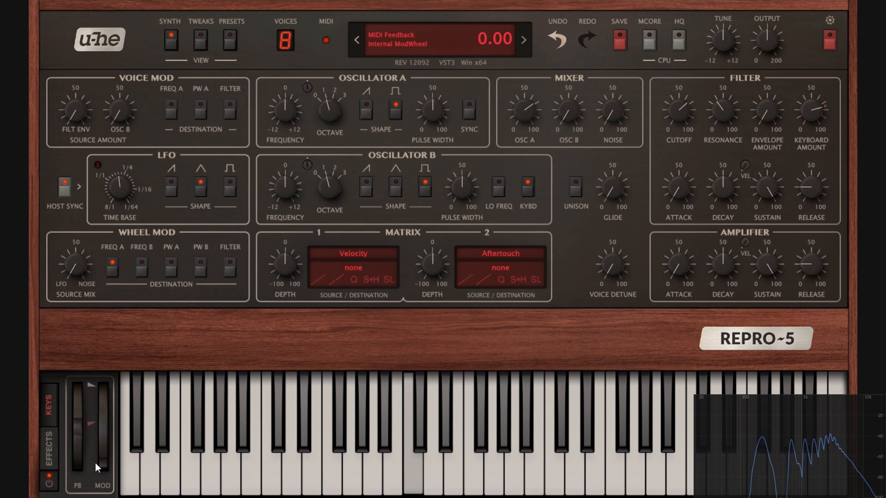
# Restore the modulation wheel's full limit range and turn off Freq A as the Wheel Mod destination
pyautogui.moveTo(92, 387)
pyautogui.mouseDown()
pyautogui.moveTo(93, 432)
pyautogui.moveTo(102, 435)
pyautogui.moveTo(132, 287)
pyautogui.moveTo(116, 472)
pyautogui.mouseUp()
pyautogui.moveTo(95, 434); pyautogui.dragTo(112, 369)
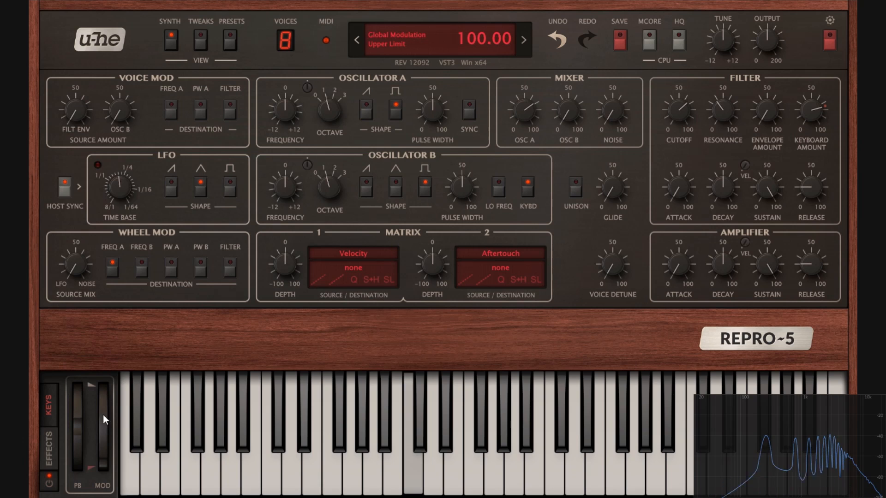
pyautogui.moveTo(104, 415); pyautogui.dragTo(127, 467)
pyautogui.click(113, 265)
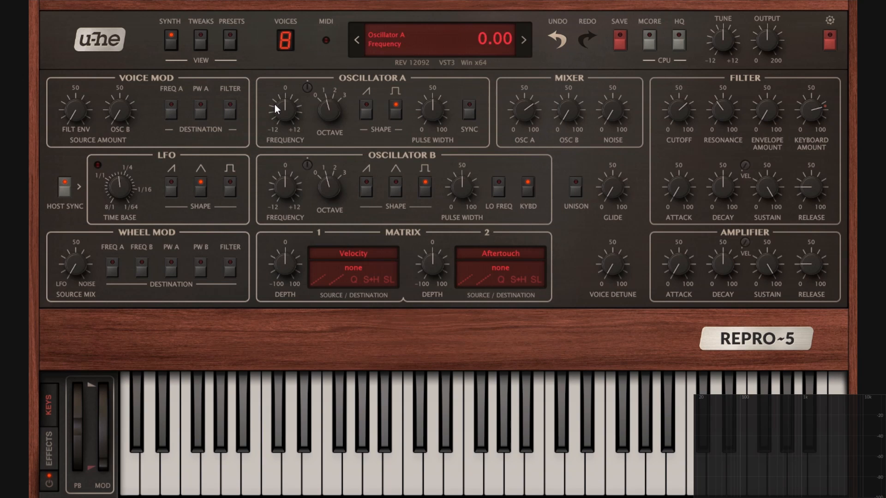
# Toggle the PW A destination in Voice Mod on and off and raise the Filt Env amount to above 50
pyautogui.moveTo(275, 105)
pyautogui.mouseDown()
pyautogui.moveTo(281, 141)
pyautogui.moveTo(290, 101)
pyautogui.moveTo(290, 108)
pyautogui.mouseUp()
pyautogui.click(206, 110)
pyautogui.click(198, 109)
pyautogui.moveTo(83, 111); pyautogui.dragTo(82, 83)
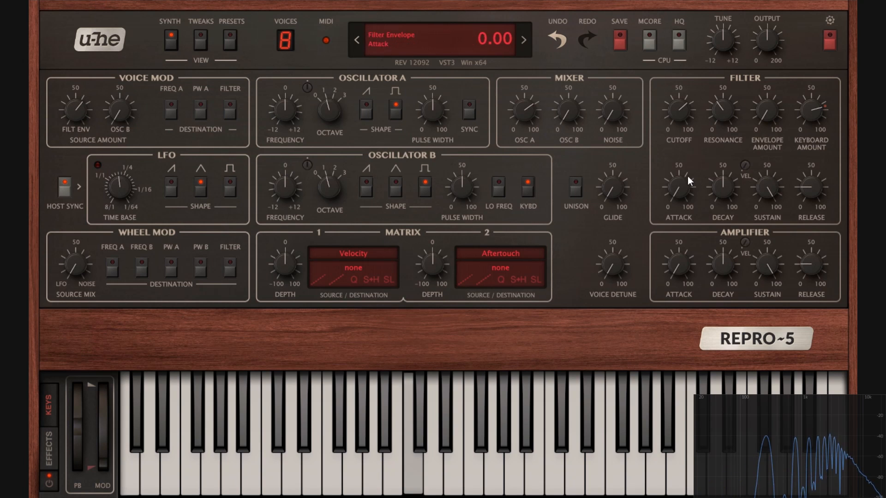
# Shape the filter envelope with attack 20, decay slightly above 50, sustain below 50 and release 9
pyautogui.moveTo(687, 176); pyautogui.dragTo(673, 156)
pyautogui.moveTo(727, 187); pyautogui.dragTo(728, 182)
pyautogui.moveTo(819, 192); pyautogui.dragTo(780, 250)
# Route Voice Mod to Freq A with the Filt Env amount at maximum and turn on oscillator A's sync
pyautogui.click(171, 110)
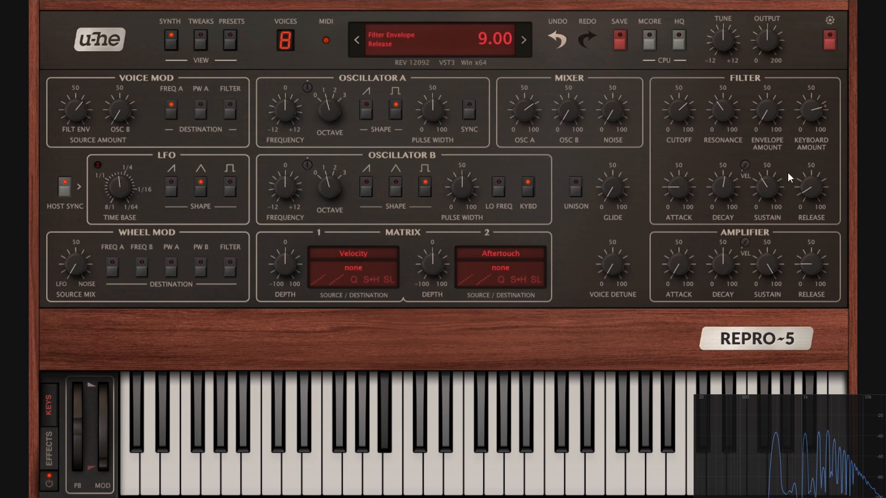
pyautogui.moveTo(75, 113); pyautogui.dragTo(90, 46)
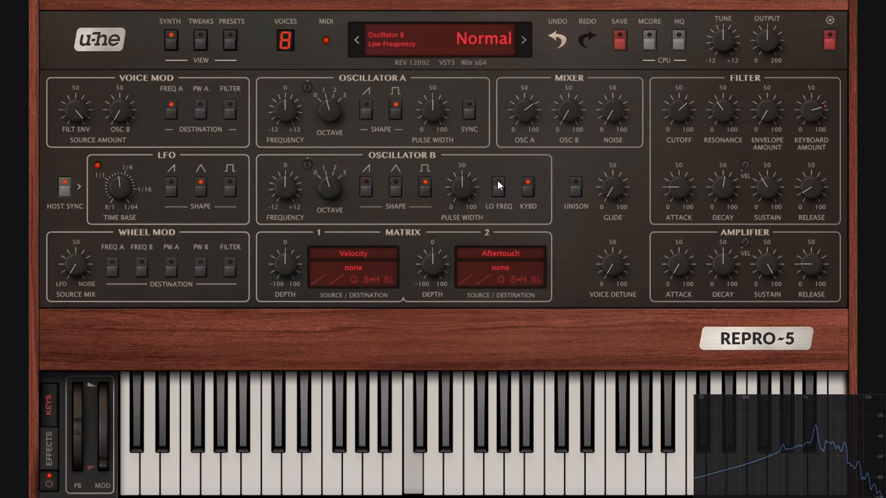
pyautogui.click(467, 115)
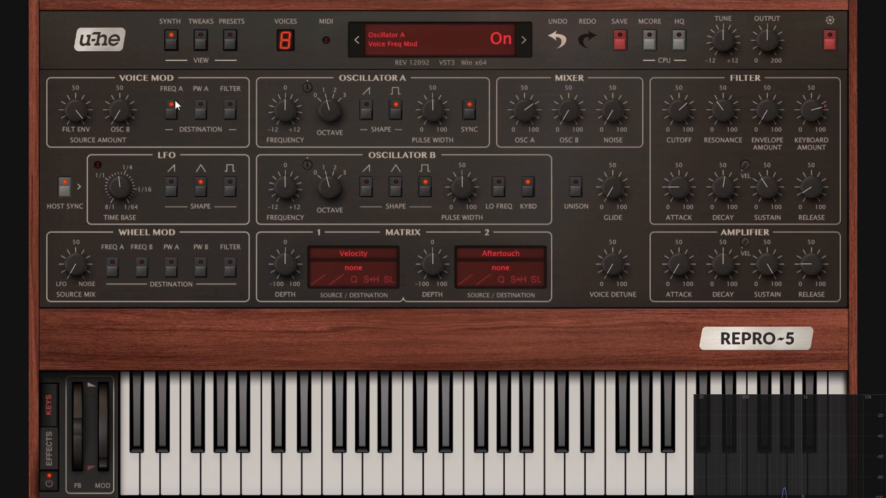
# Move the Voice Mod destination from Freq A through PW A to Filter, lowering the Filt Env amount to slightly above 50
pyautogui.click(200, 111)
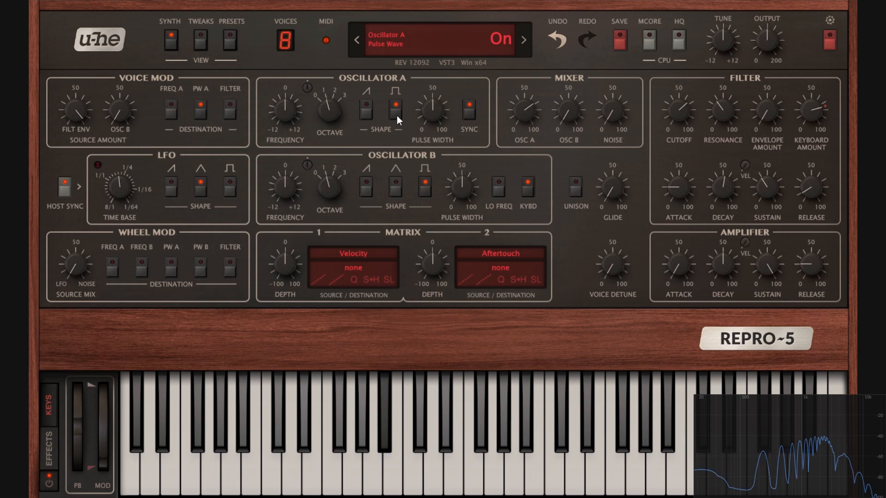
pyautogui.moveTo(76, 110); pyautogui.dragTo(91, 185)
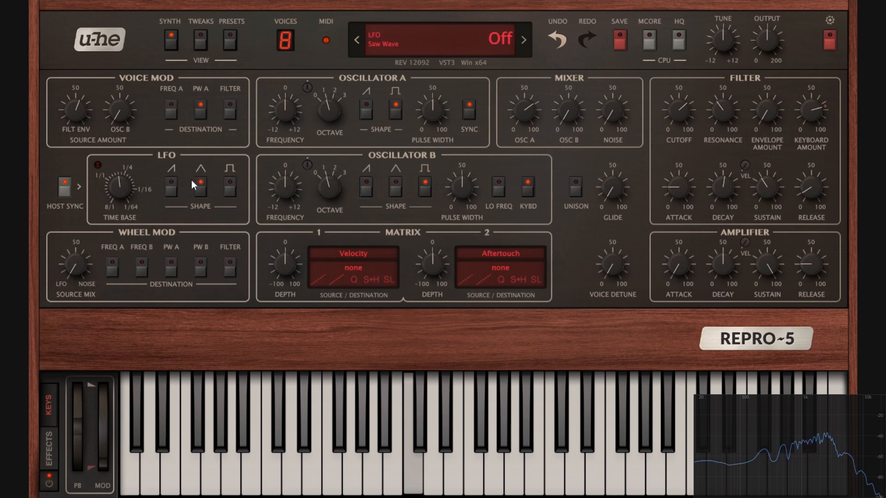
pyautogui.click(201, 111)
pyautogui.click(228, 115)
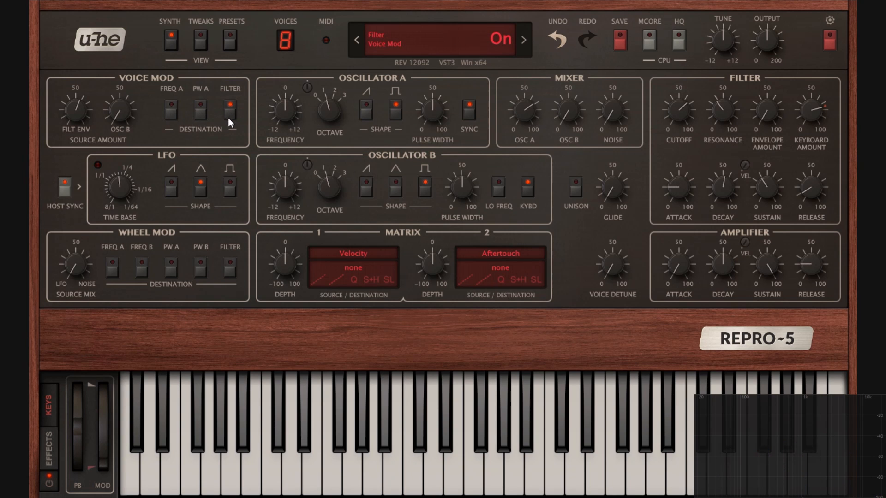
# Lower the filter cutoff and the Voice Mod Filt Env amount below 50, and raise the filter's envelope amount to about 20
pyautogui.moveTo(685, 111); pyautogui.dragTo(685, 185)
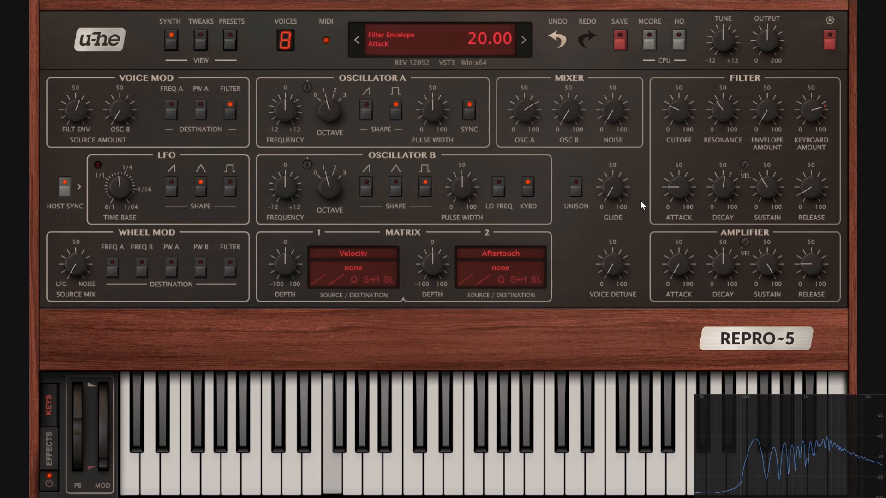
pyautogui.moveTo(69, 109); pyautogui.dragTo(77, 151)
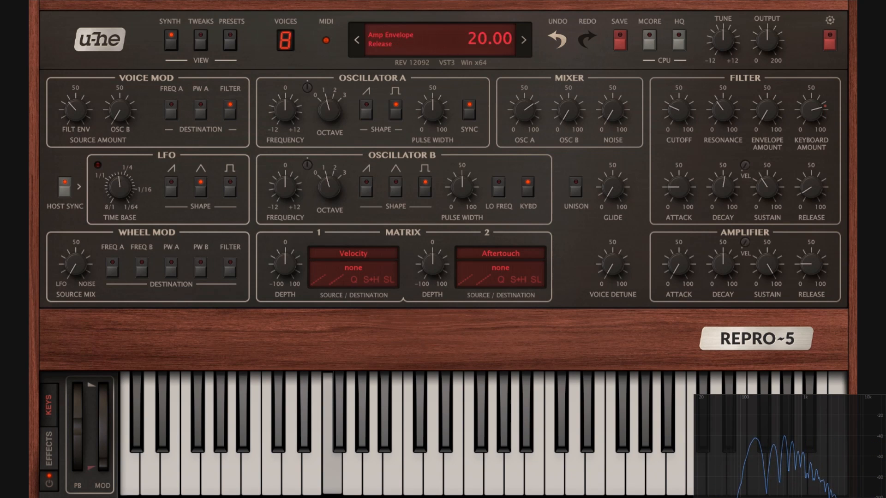
pyautogui.moveTo(760, 113); pyautogui.dragTo(763, 70)
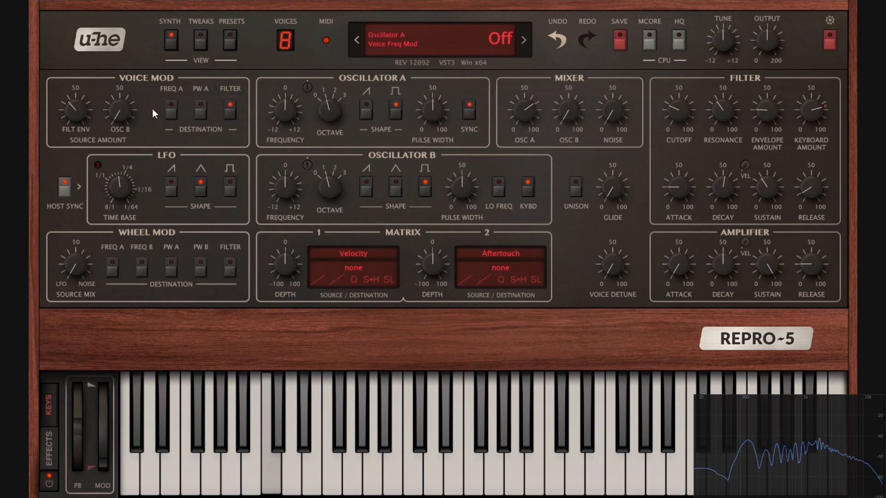
pyautogui.moveTo(74, 115); pyautogui.dragTo(75, 126)
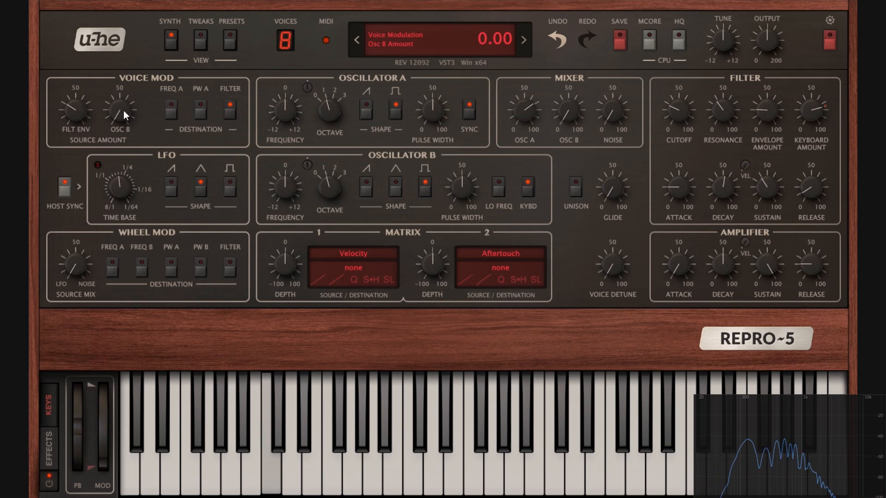
# Raise the Voice Mod Osc B amount to modulate the filter, trying 66 and settling slightly above 50
pyautogui.moveTo(123, 110); pyautogui.dragTo(164, 1)
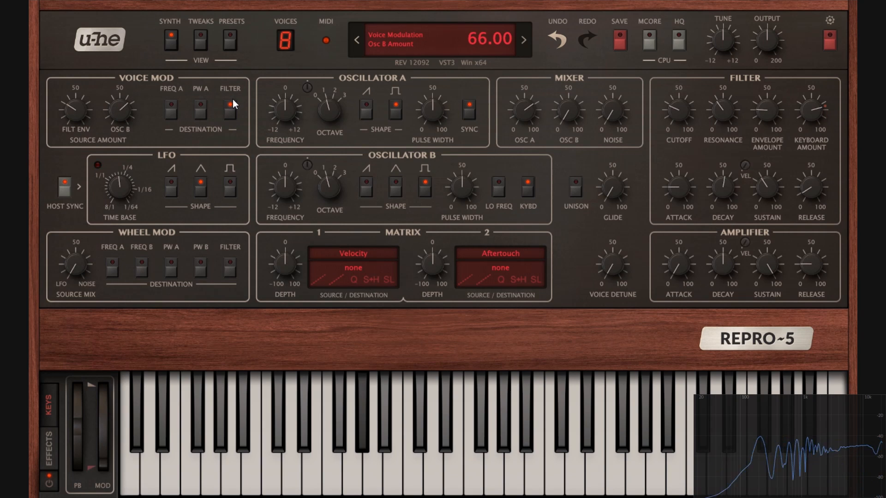
pyautogui.moveTo(119, 121); pyautogui.dragTo(116, 132)
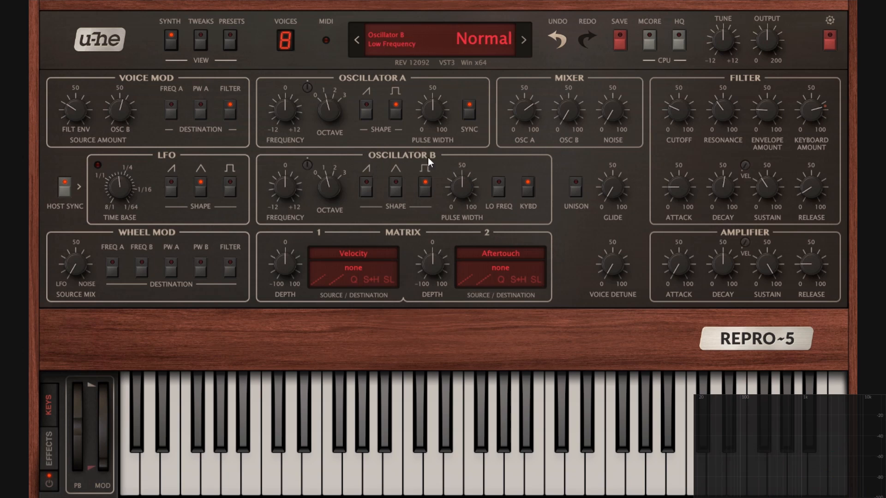
# Set oscillator B to low frequency without keyboard tracking, and lower the Voice Mod amounts to 0 for Filt Env and about 50 for Osc B
pyautogui.click(500, 188)
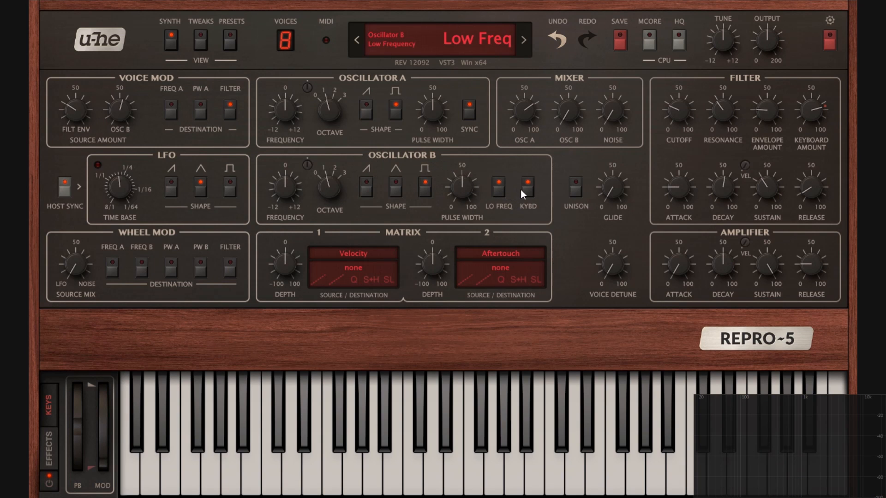
pyautogui.click(525, 191)
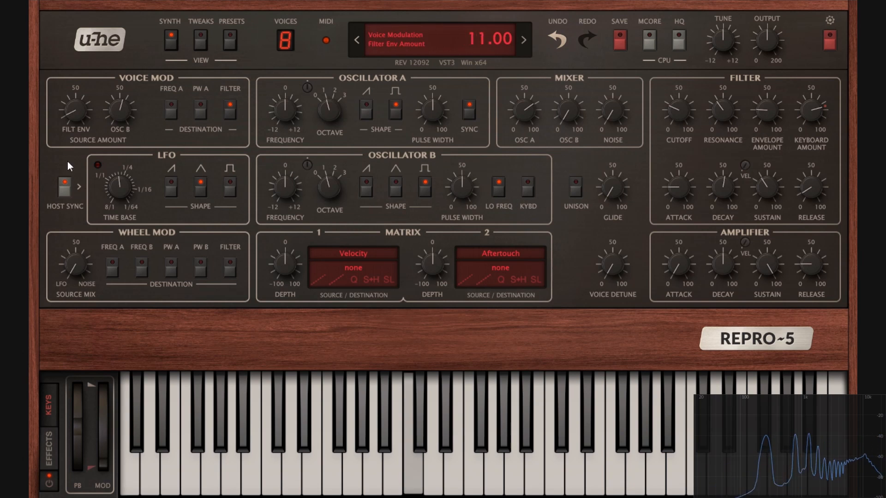
pyautogui.moveTo(130, 121); pyautogui.dragTo(130, 132)
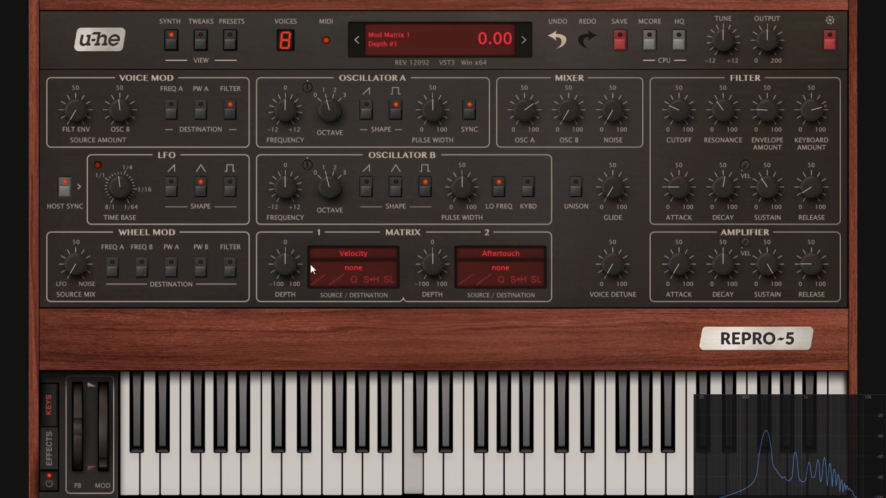
# Set oscillator B's frequency to 4.80 with a lower octave, and change its shape from pulse to combined saw and triangle
pyautogui.moveTo(290, 185); pyautogui.dragTo(314, 184)
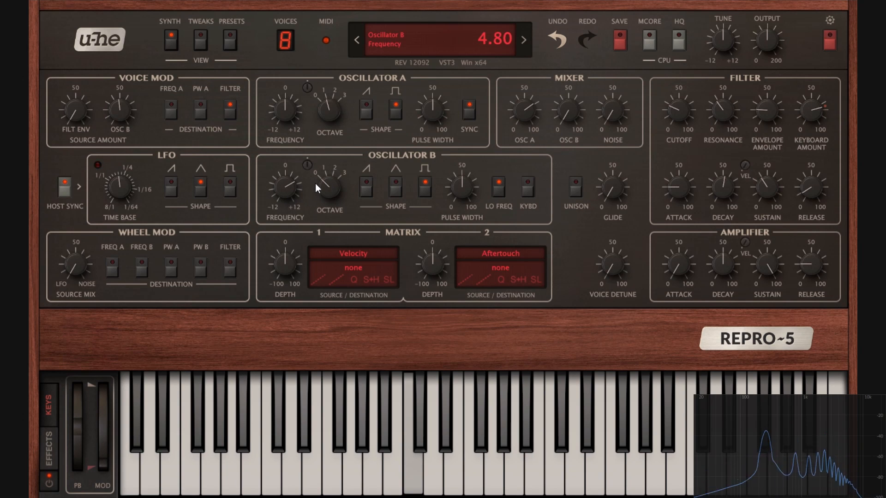
pyautogui.click(367, 186)
pyautogui.click(424, 187)
pyautogui.click(400, 187)
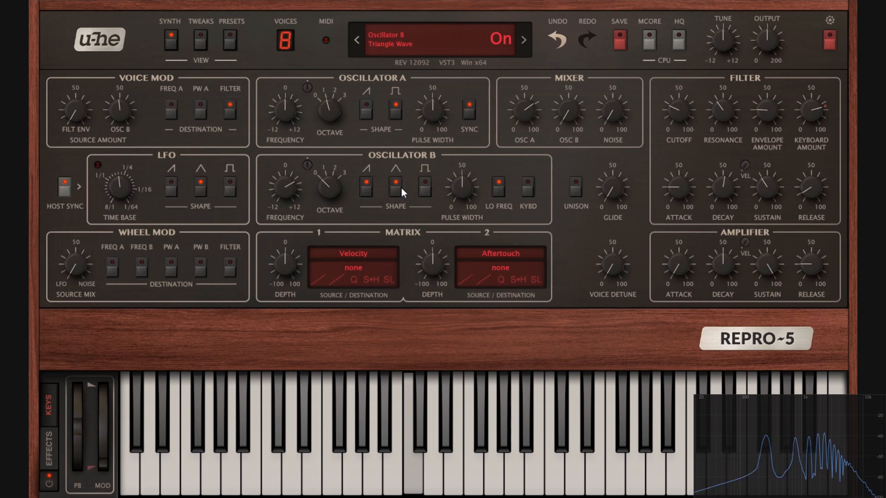
# Return oscillator B to a pulse-only shape with its pulse width above 50, and turn on keyboard tracking
pyautogui.moveTo(467, 193)
pyautogui.mouseDown()
pyautogui.moveTo(466, 171)
pyautogui.moveTo(458, 187)
pyautogui.mouseUp()
pyautogui.click(419, 190)
pyautogui.click(399, 189)
pyautogui.click(367, 190)
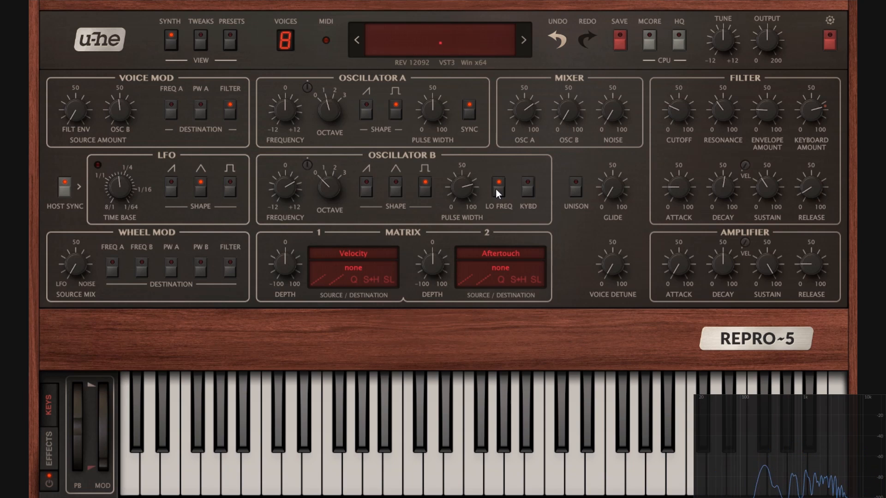
pyautogui.click(527, 188)
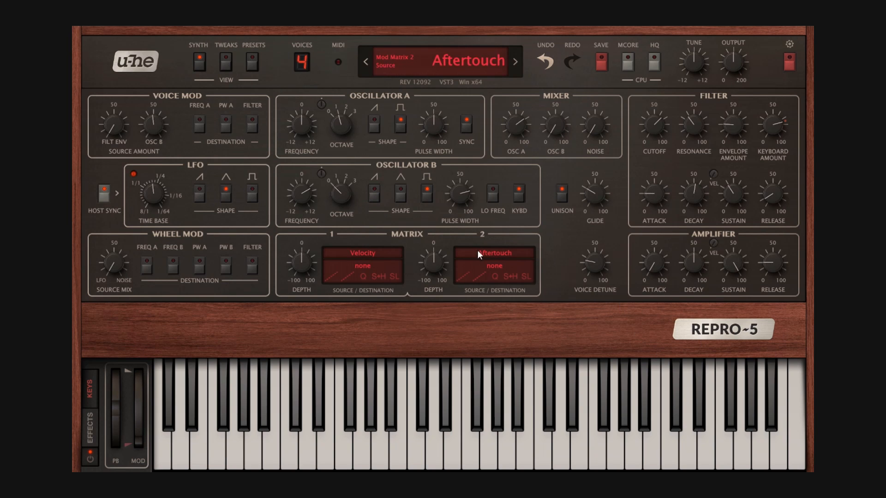
# Compare the synth view with the Tweaks circuit-board view, ending on the Tweaks view
pyautogui.click(226, 65)
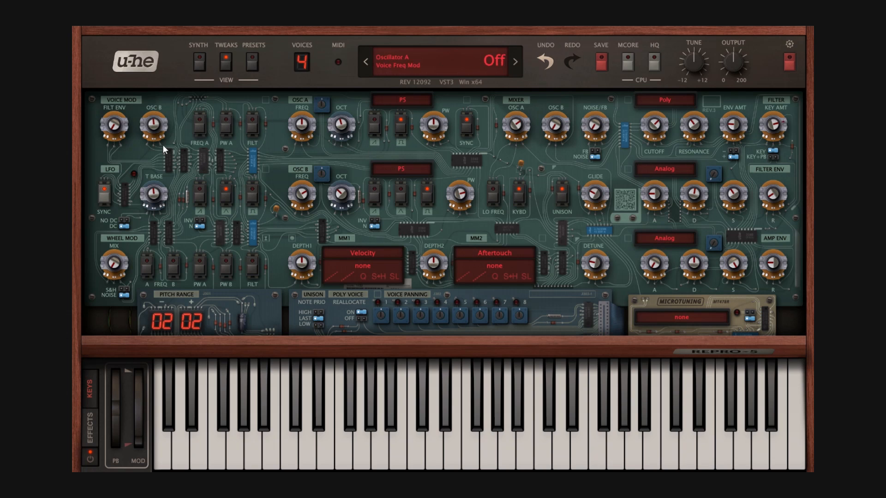
pyautogui.click(201, 60)
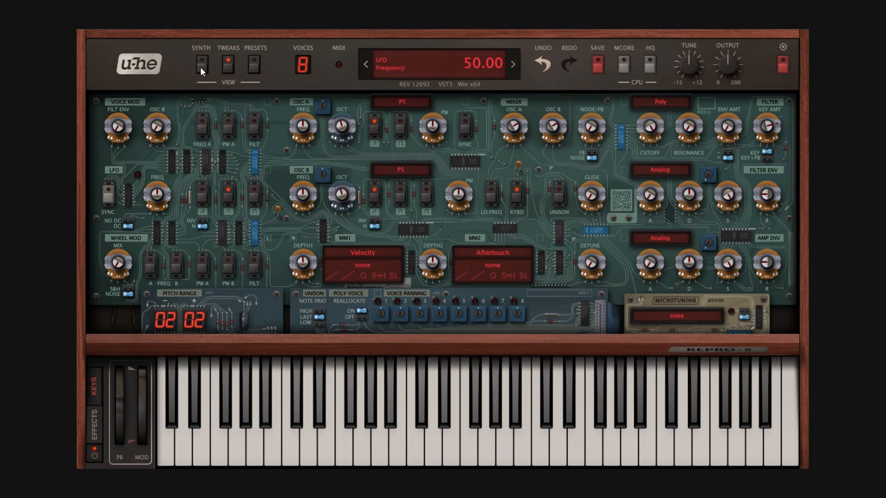
pyautogui.click(200, 68)
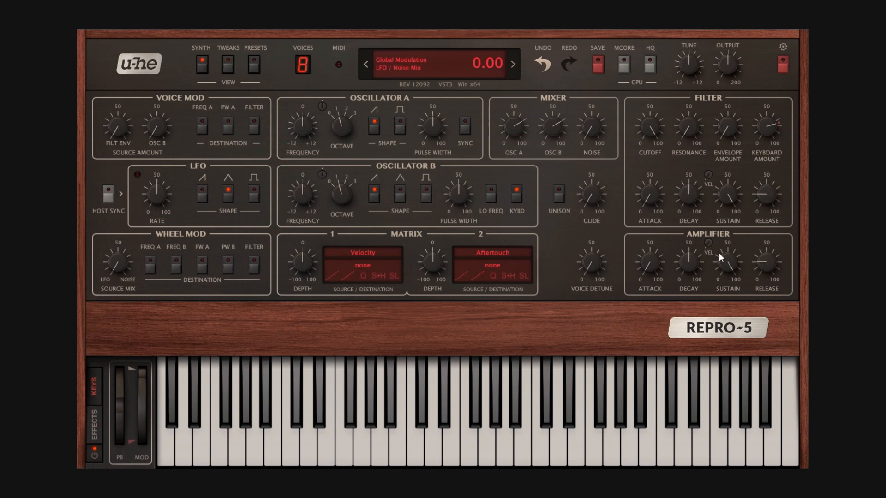
pyautogui.click(228, 64)
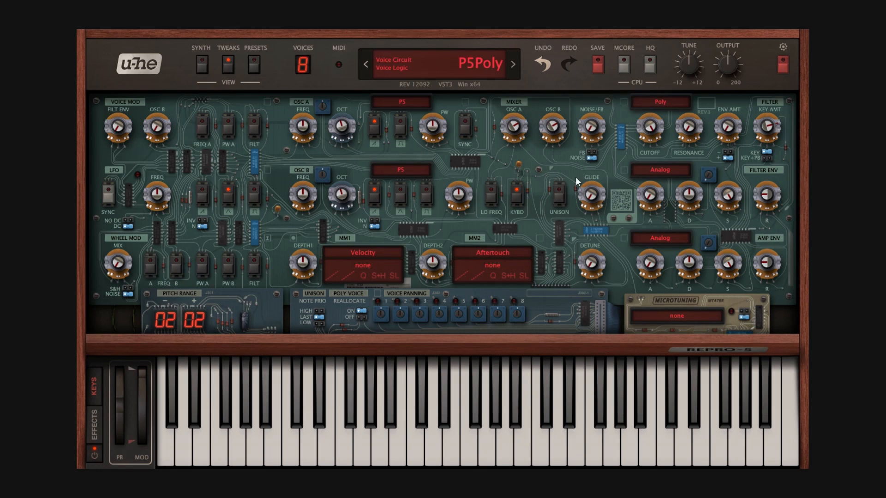
pyautogui.click(199, 68)
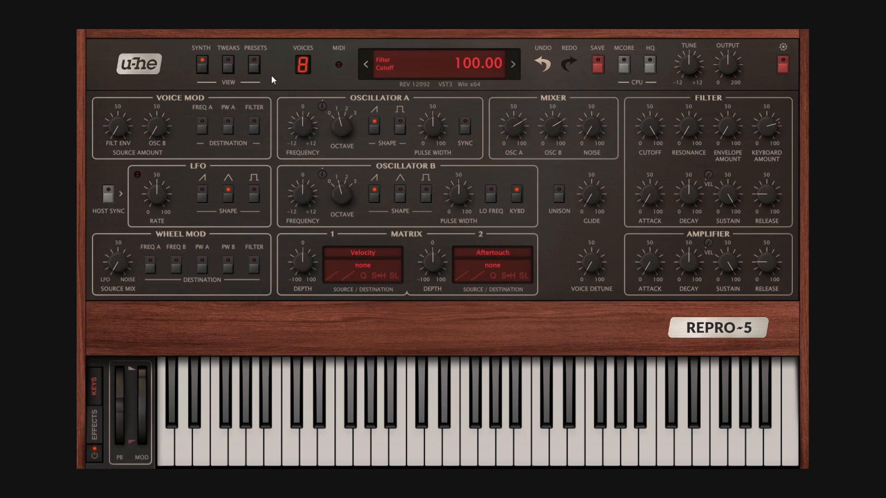
pyautogui.click(228, 65)
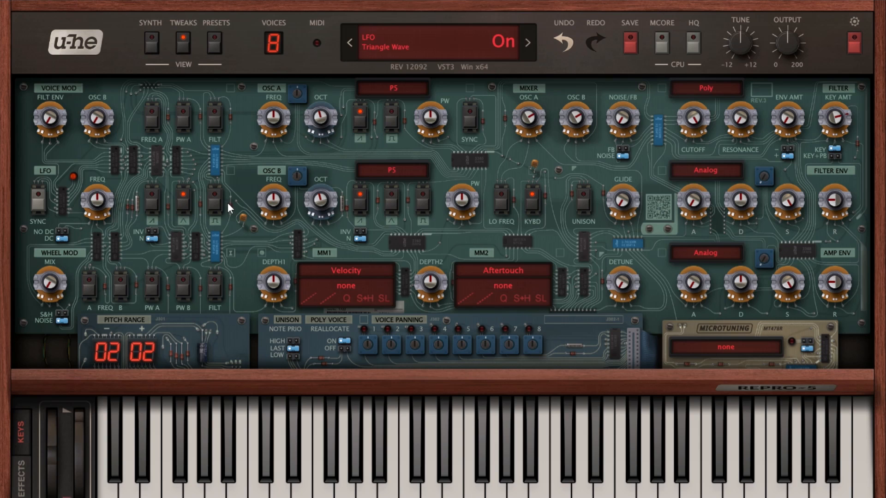
# Switch the LFO to No DC and change its shape from triangle to saw
pyautogui.click(62, 229)
pyautogui.click(190, 202)
pyautogui.click(152, 201)
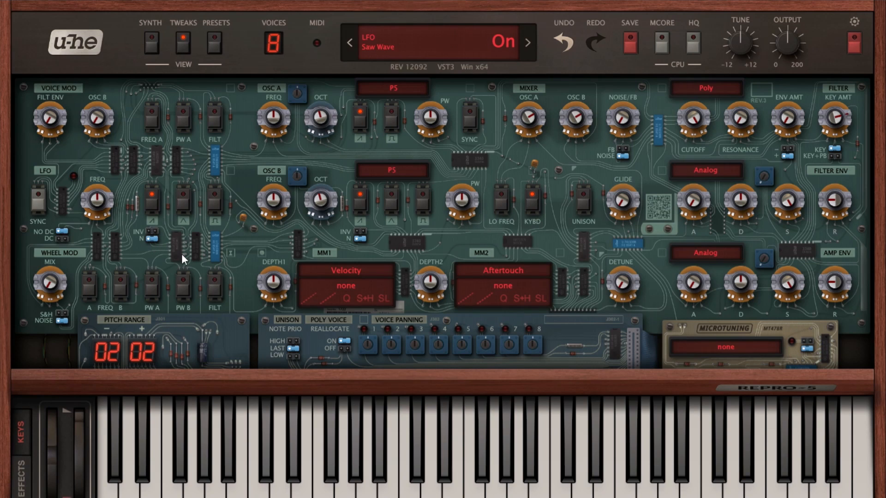
# Try the inverted saw on the LFO and oscillator B, restoring normal polarity on both and the LFO's DC setting
pyautogui.click(155, 231)
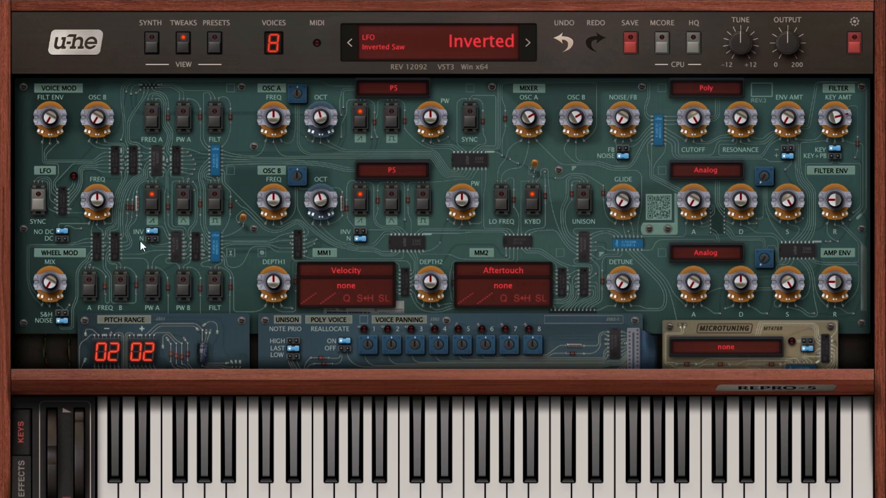
pyautogui.click(155, 236)
pyautogui.click(62, 236)
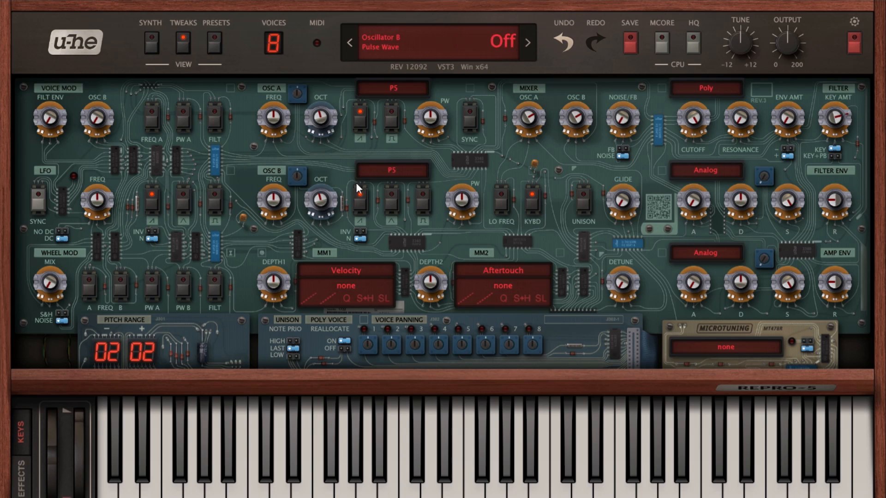
pyautogui.click(361, 231)
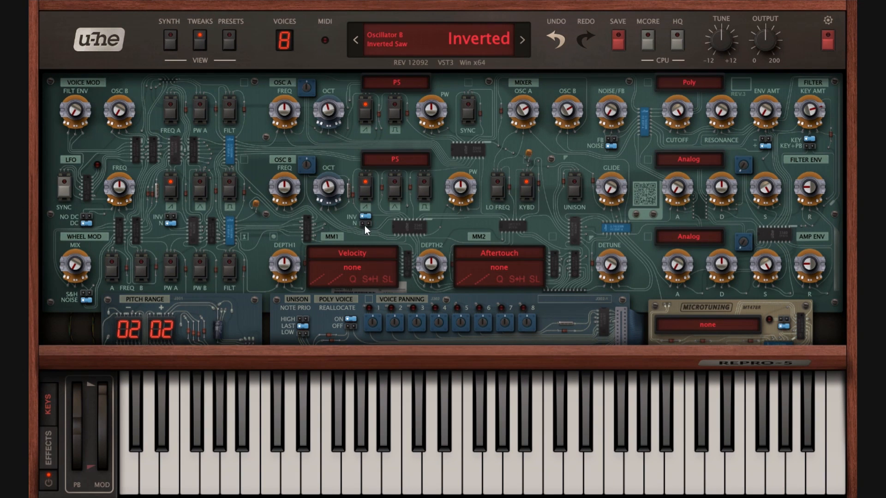
pyautogui.click(364, 226)
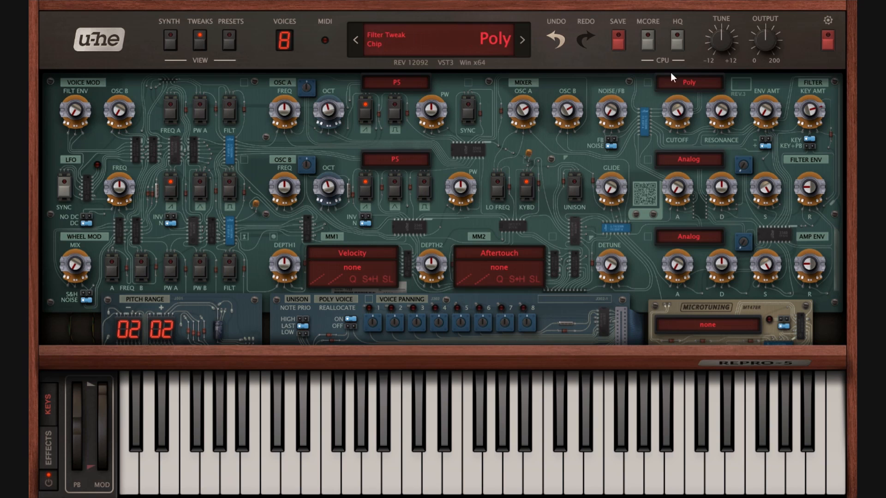
# Look at the effects section, and return to the synth view with the keyboard shown
pyautogui.click(51, 461)
pyautogui.click(242, 461)
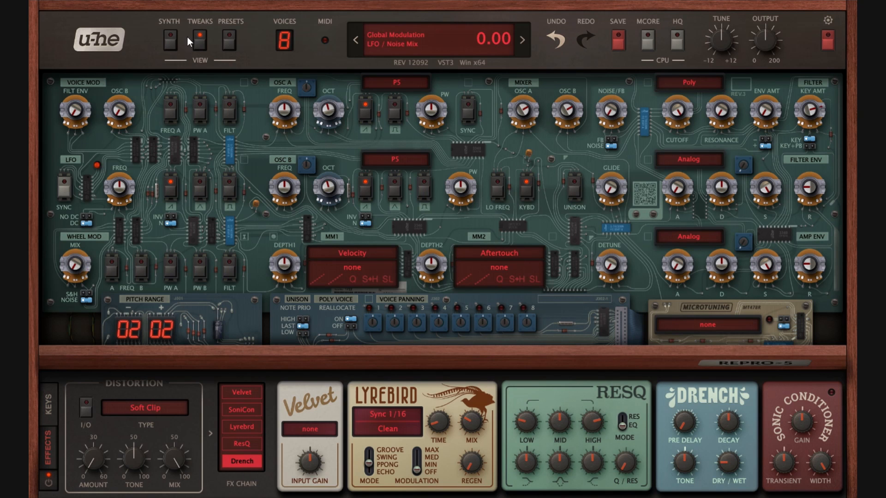
pyautogui.click(170, 40)
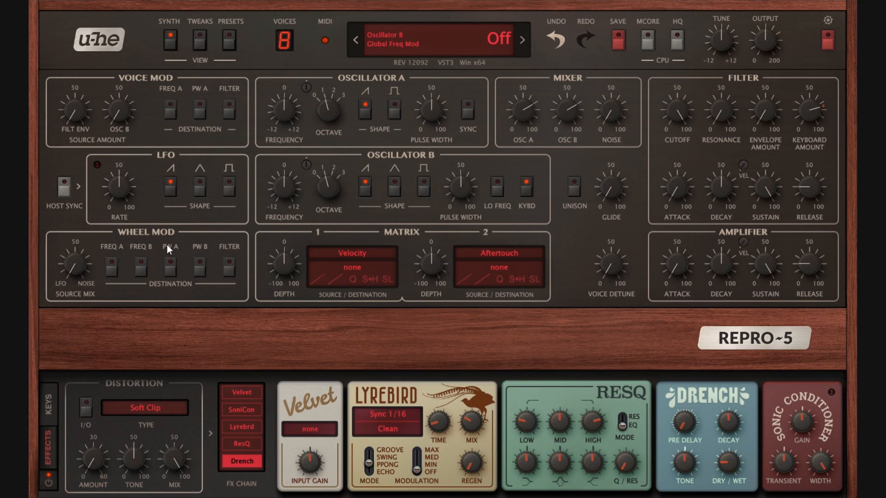
pyautogui.click(48, 405)
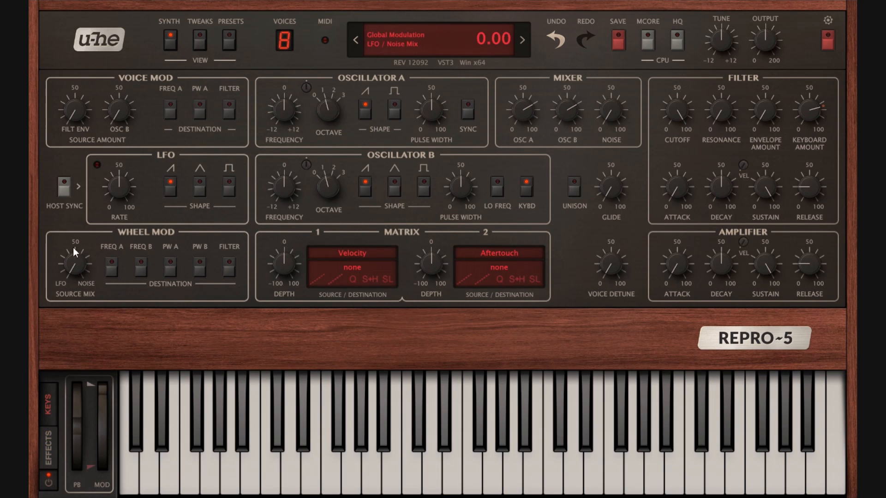
# Route wheel modulation to the filter with cutoff slightly below 50 and source mix at 100, moving the mod wheel to 0 and back up
pyautogui.click(228, 267)
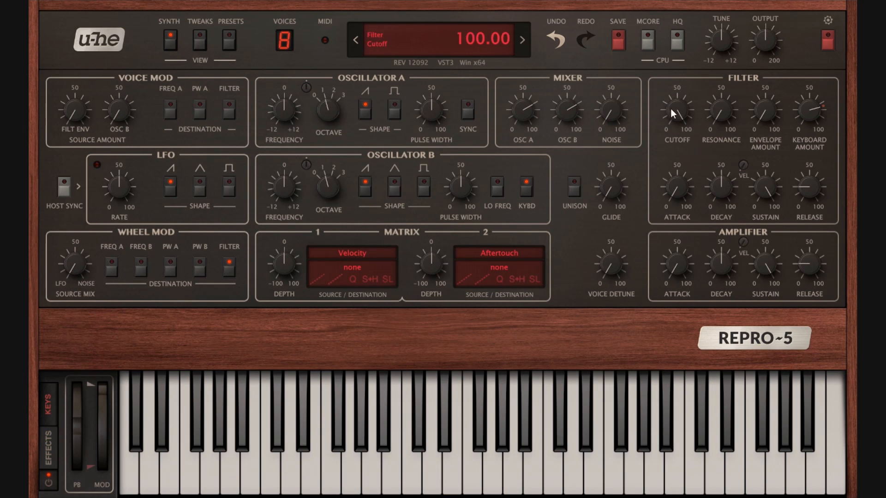
pyautogui.moveTo(671, 109); pyautogui.dragTo(699, 218)
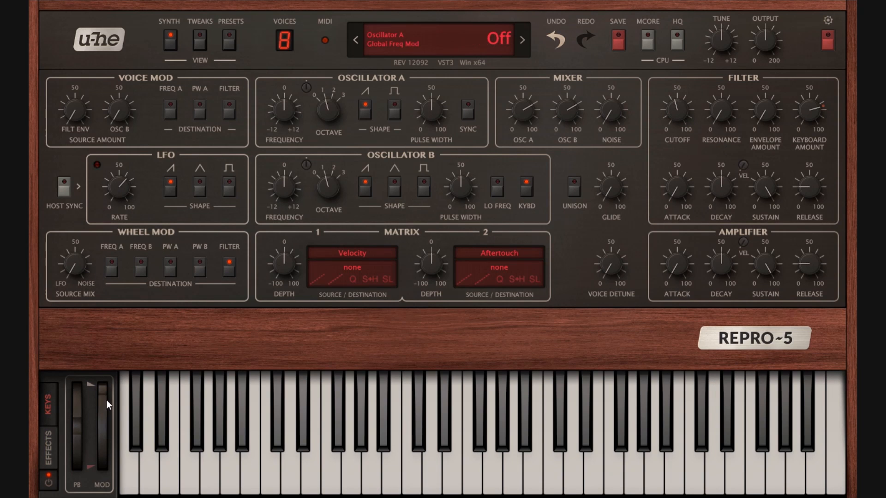
pyautogui.moveTo(105, 401); pyautogui.dragTo(119, 488)
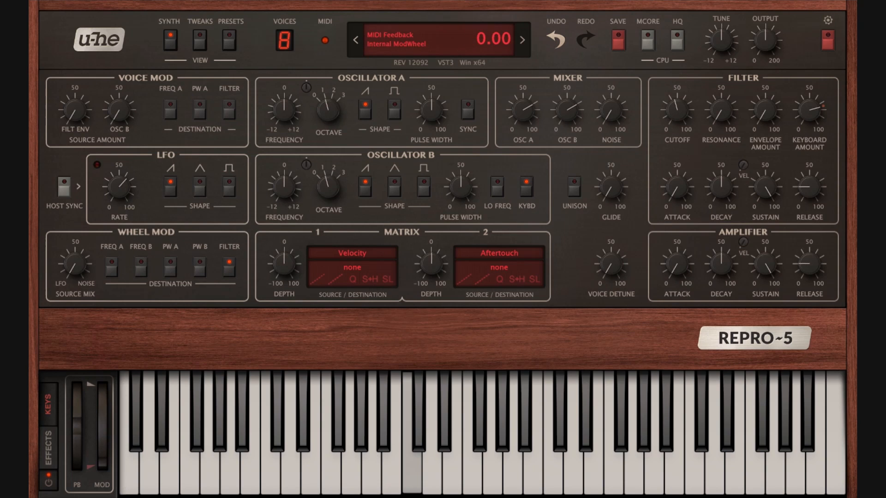
pyautogui.moveTo(87, 275); pyautogui.dragTo(121, 73)
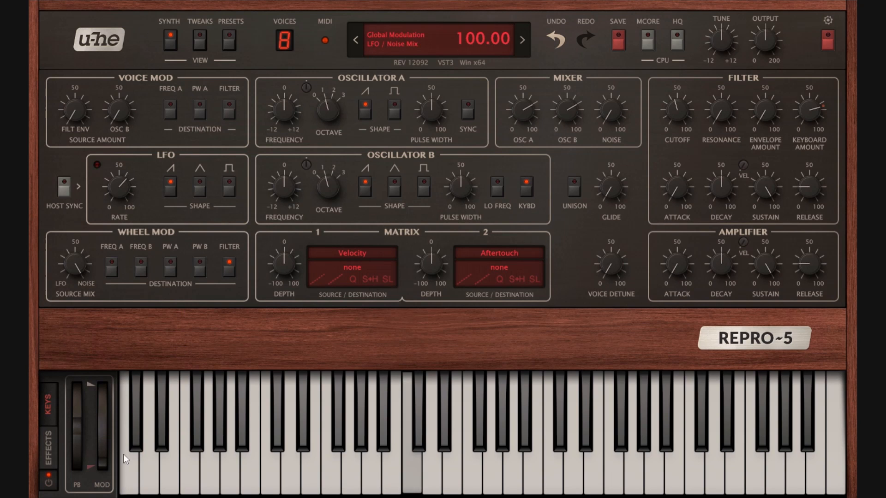
pyautogui.moveTo(106, 450); pyautogui.dragTo(115, 320)
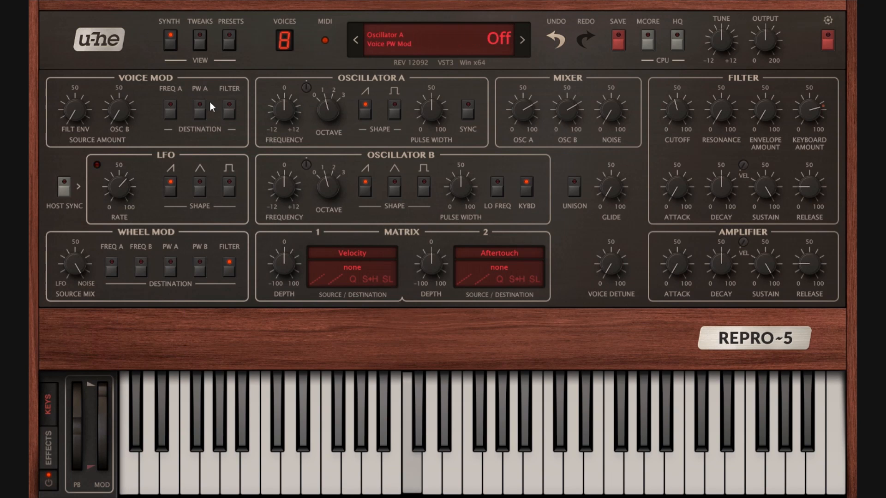
# Change the wheel modulation noise source to S&H, lower the filter cutoff, and raise the LFO frequency
pyautogui.click(202, 40)
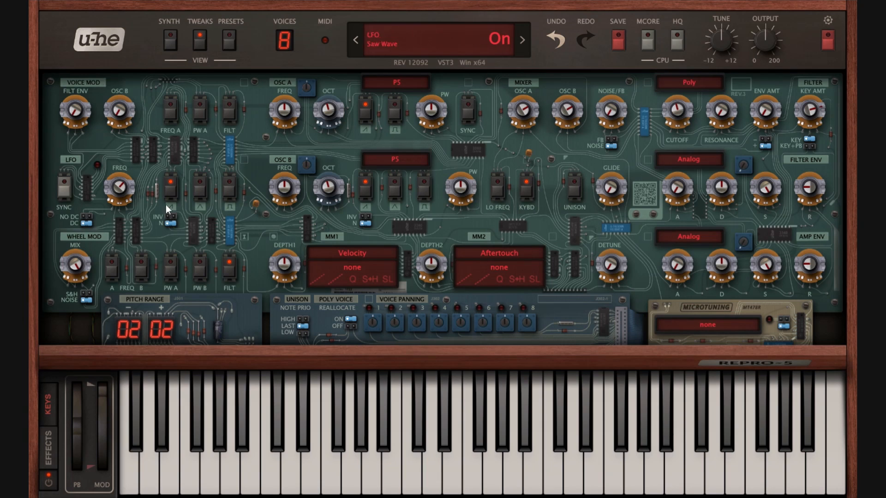
pyautogui.click(88, 292)
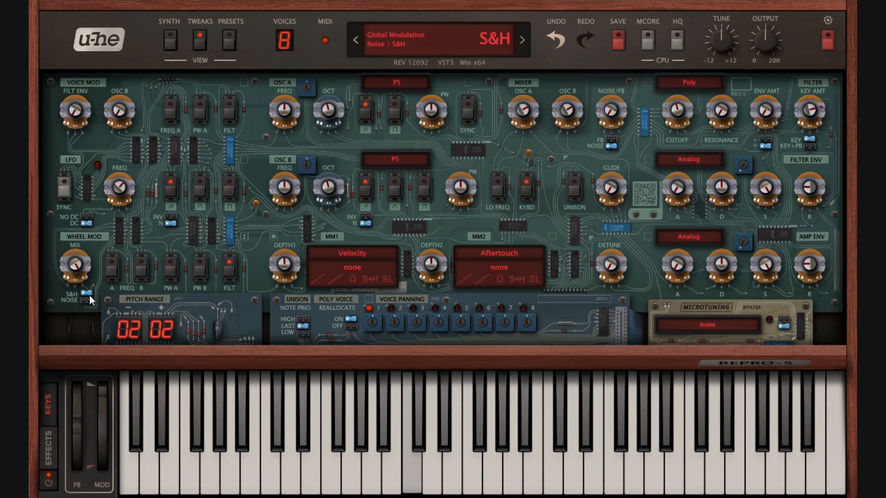
pyautogui.moveTo(676, 120); pyautogui.dragTo(679, 130)
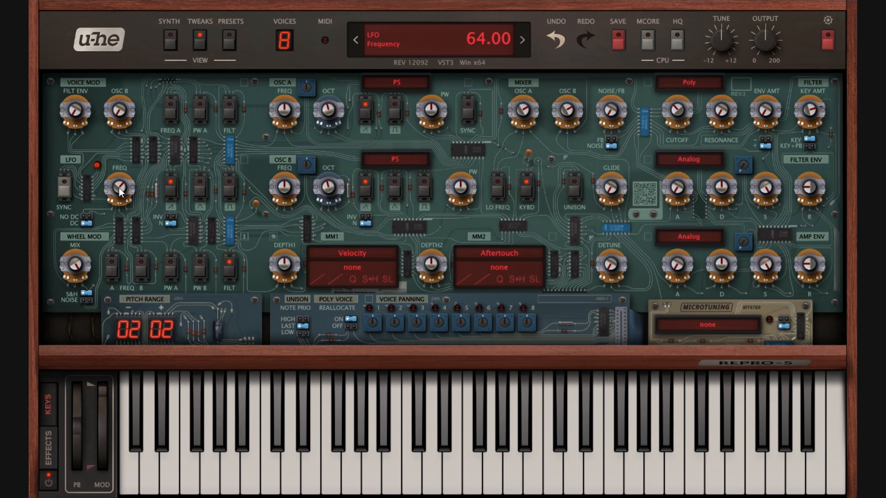
pyautogui.moveTo(118, 187); pyautogui.dragTo(138, 127)
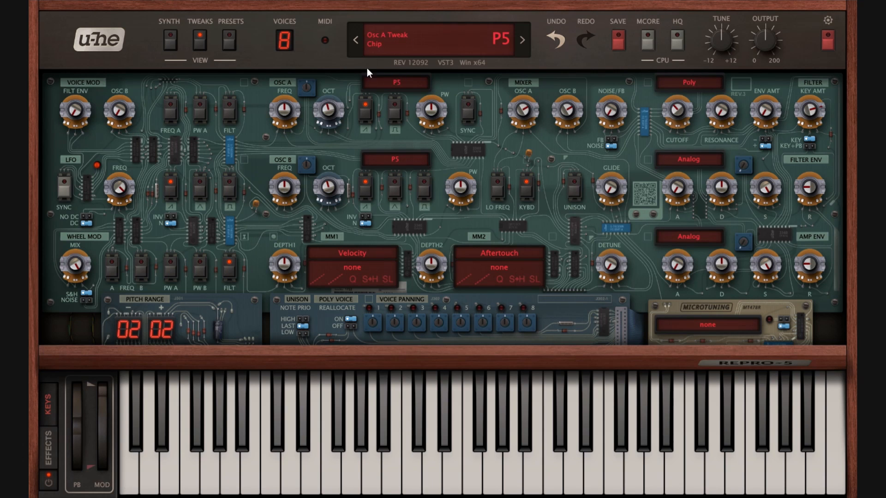
# Move the Wheel Mod destination from Filter to Freq A, raise Osc A and zero Osc B in the mixer, and open cutoff above 50
pyautogui.click(170, 40)
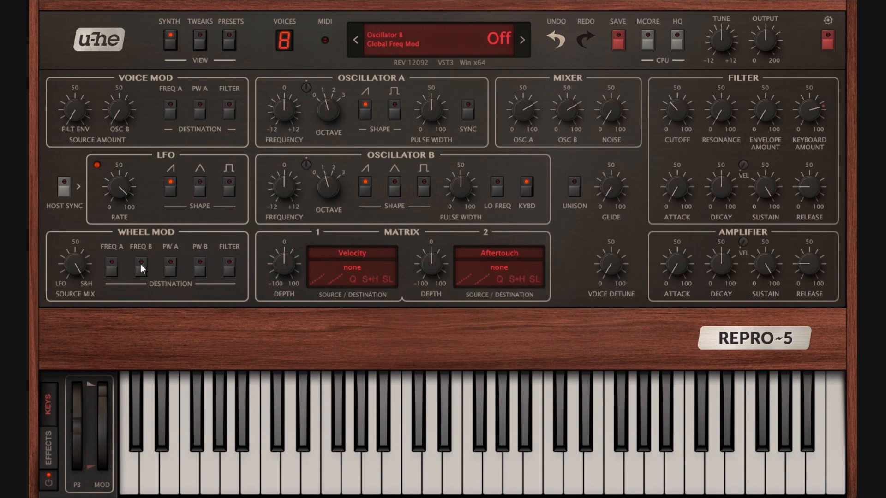
pyautogui.click(111, 268)
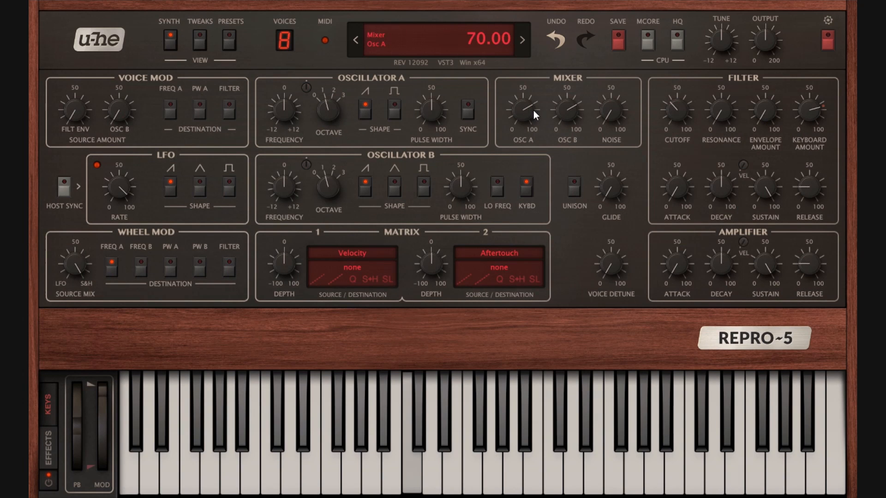
pyautogui.moveTo(531, 115); pyautogui.dragTo(544, 92)
pyautogui.moveTo(672, 111); pyautogui.dragTo(680, 78)
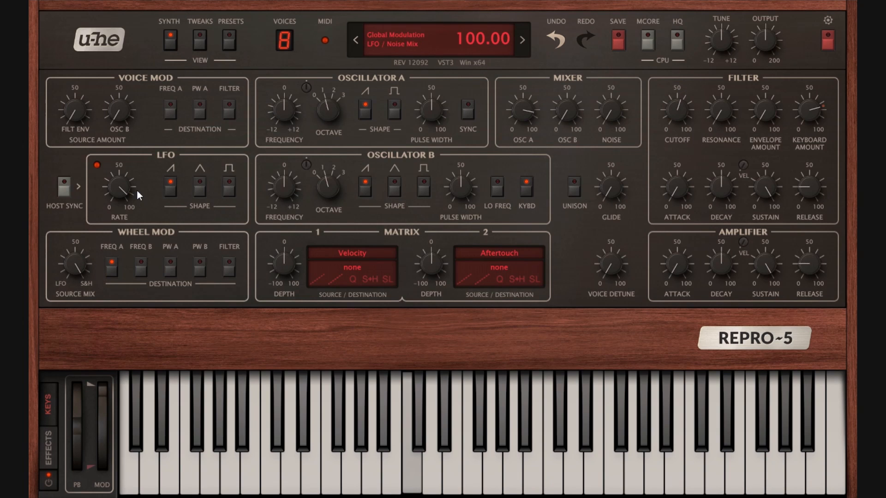
# Change the LFO shape from saw to square and set its rate to 79, after trying 76
pyautogui.moveTo(123, 192); pyautogui.dragTo(126, 227)
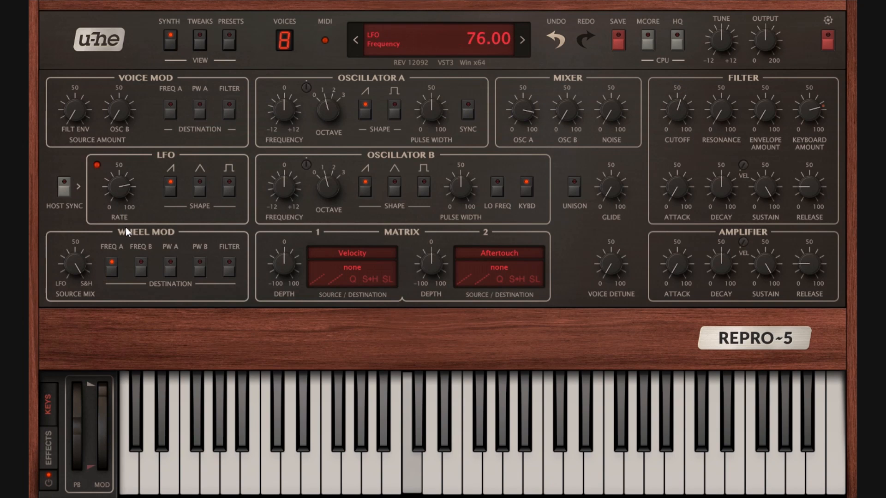
pyautogui.click(230, 188)
pyautogui.click(172, 186)
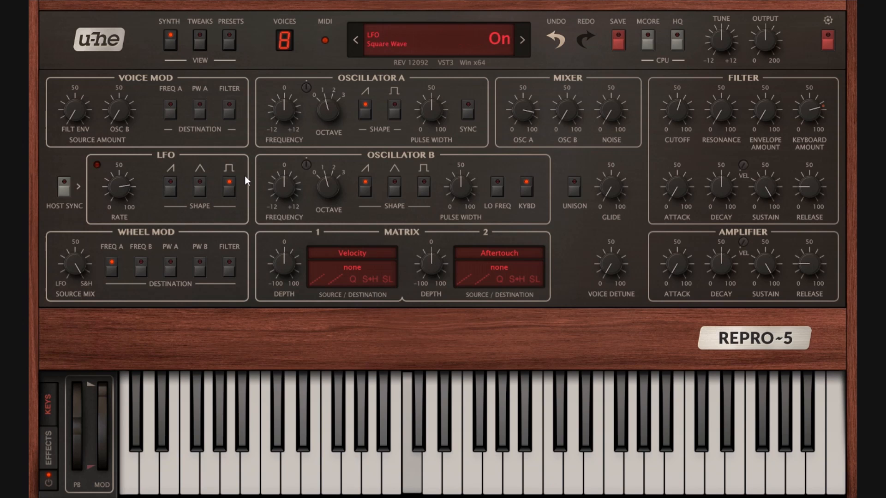
pyautogui.moveTo(124, 192); pyautogui.dragTo(129, 187)
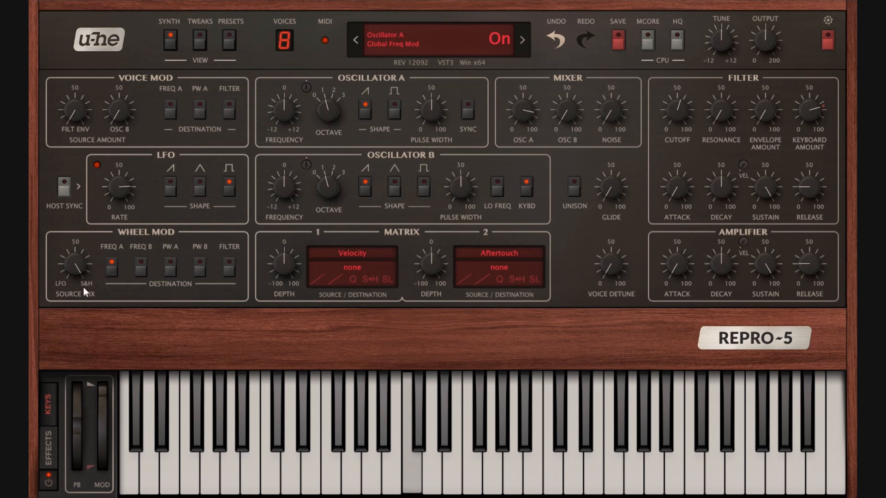
# Try Noise instead of S&H as the wheel modulation source in the Tweaks view, and switch back to S&H
pyautogui.click(200, 40)
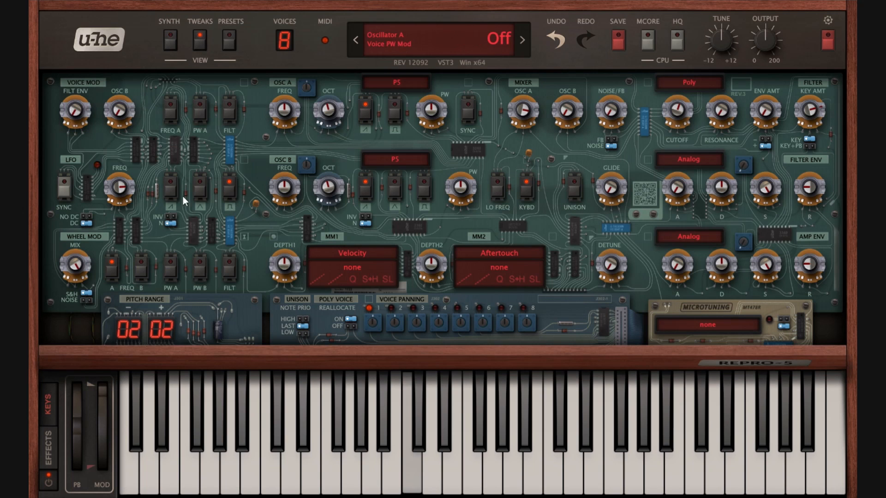
pyautogui.click(85, 301)
pyautogui.click(87, 294)
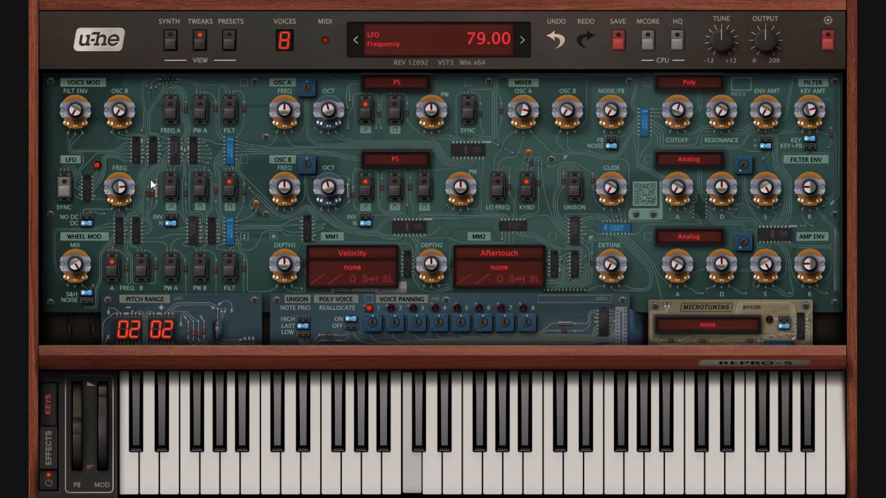
# Alternate the wheel modulation source between Noise and S&H to compare them, leaving it on Noise
pyautogui.click(90, 302)
pyautogui.click(88, 294)
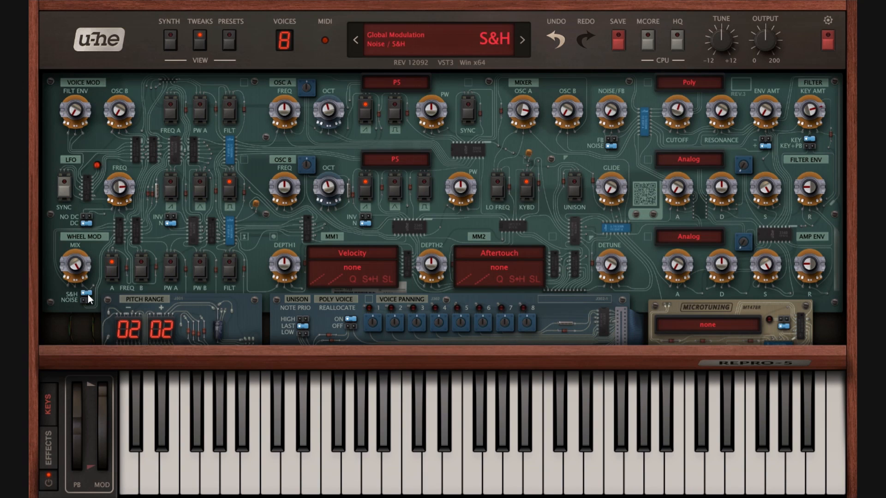
pyautogui.click(87, 301)
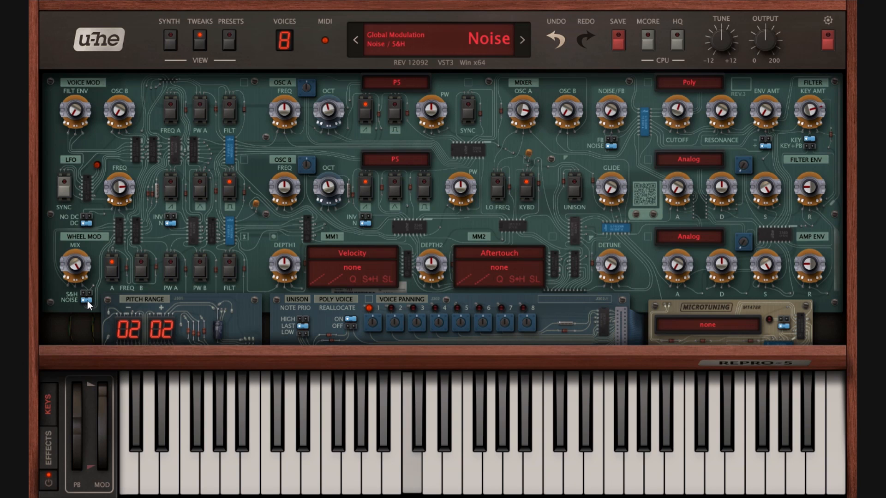
pyautogui.click(88, 301)
pyautogui.click(89, 300)
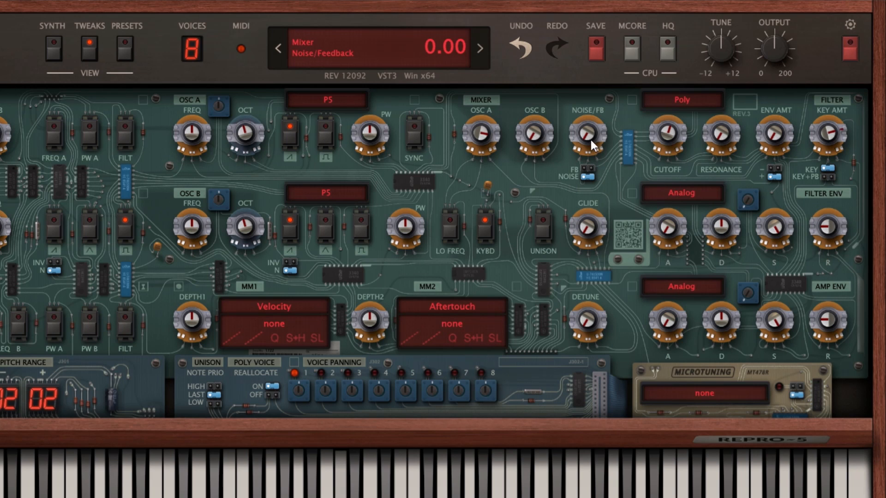
# Try raising the mixer's Noise/Feedback level in Noise and Feedback modes while varying cutoff and Osc A, and return the mode to Noise
pyautogui.moveTo(591, 140); pyautogui.dragTo(621, 2)
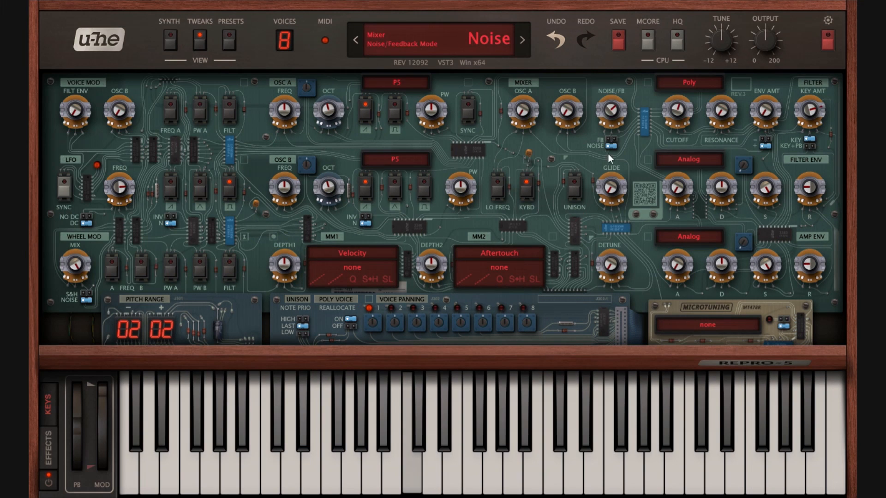
pyautogui.click(612, 140)
pyautogui.moveTo(612, 116); pyautogui.dragTo(614, 101)
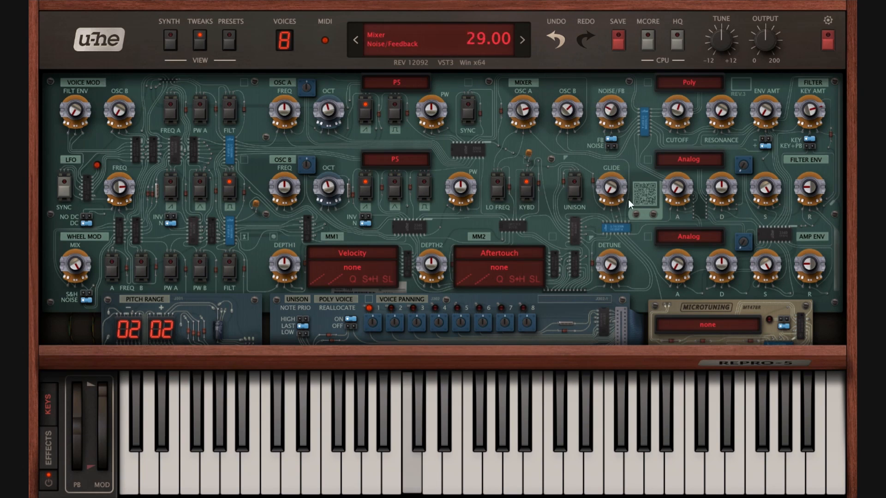
pyautogui.moveTo(641, 0); pyautogui.dragTo(633, 50)
pyautogui.moveTo(678, 113); pyautogui.dragTo(675, 94)
pyautogui.moveTo(524, 112); pyautogui.dragTo(525, 90)
pyautogui.moveTo(605, 110); pyautogui.dragTo(679, 92)
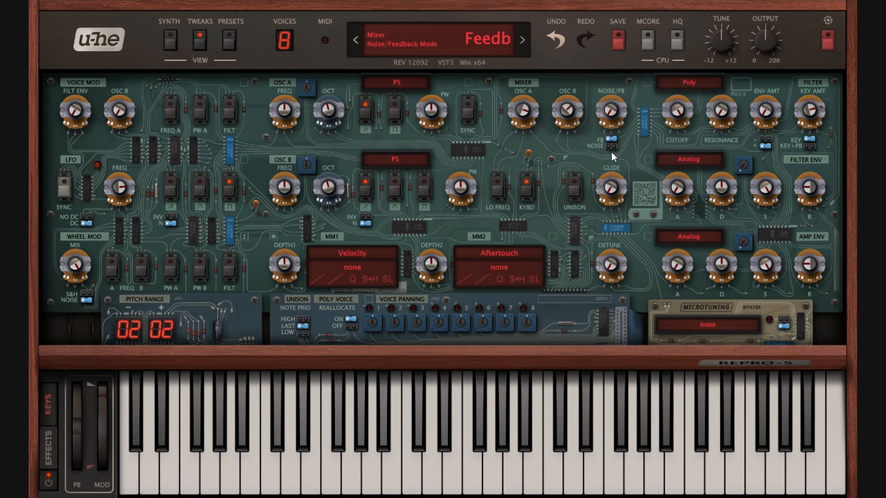
pyautogui.click(611, 145)
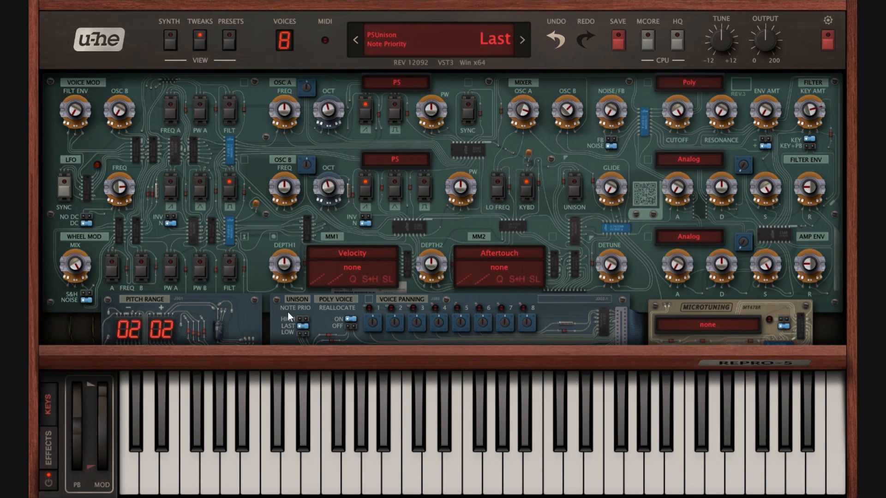
# Enable Unison with 4 voices and a voice detune of 30, and adjust the filter cutoff to hear the stacked sound
pyautogui.click(574, 187)
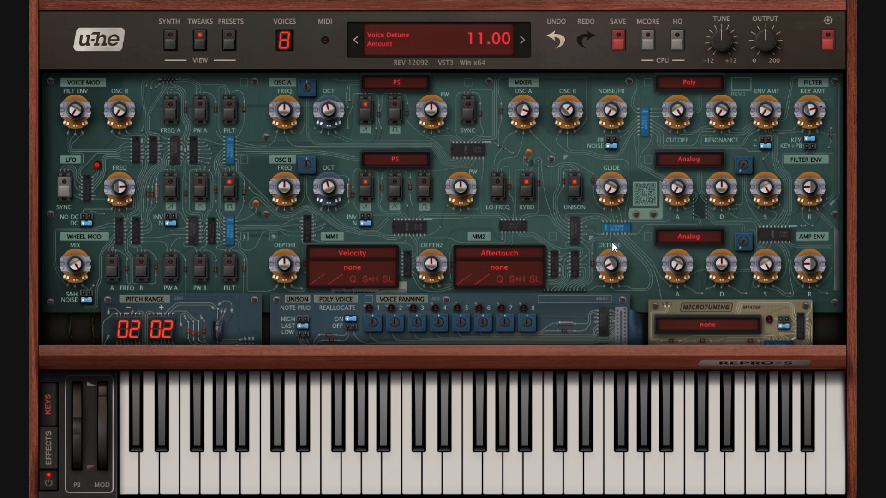
pyautogui.click(289, 36)
pyautogui.click(315, 85)
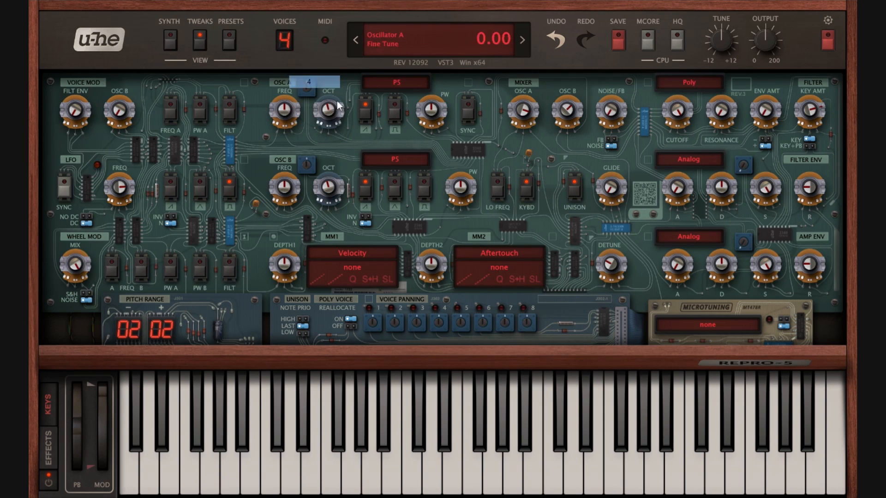
pyautogui.moveTo(677, 113); pyautogui.dragTo(686, 156)
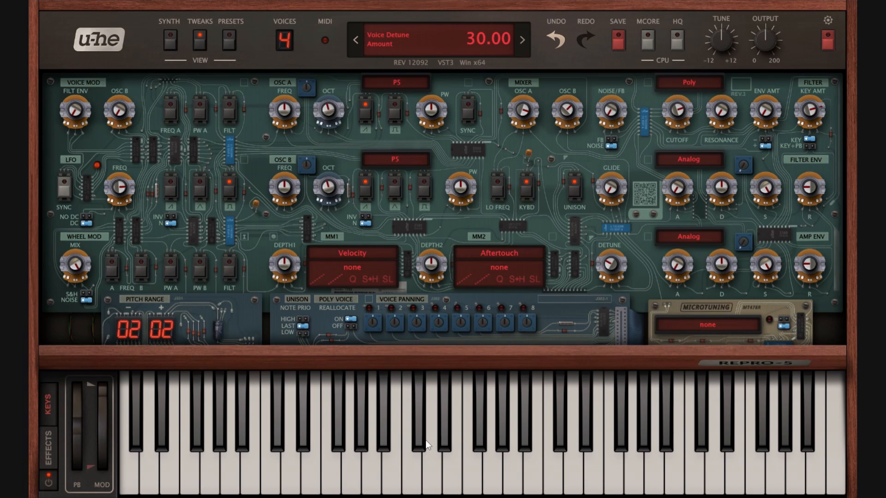
pyautogui.moveTo(679, 113); pyautogui.dragTo(689, 157)
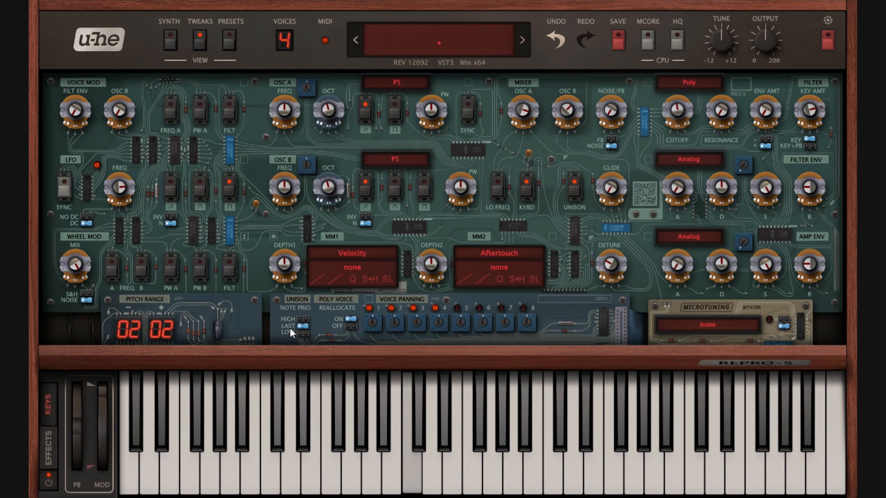
# Try the High and Low unison note priorities, restore Last, and switch briefly to the Synth view and back to Tweaks
pyautogui.click(303, 318)
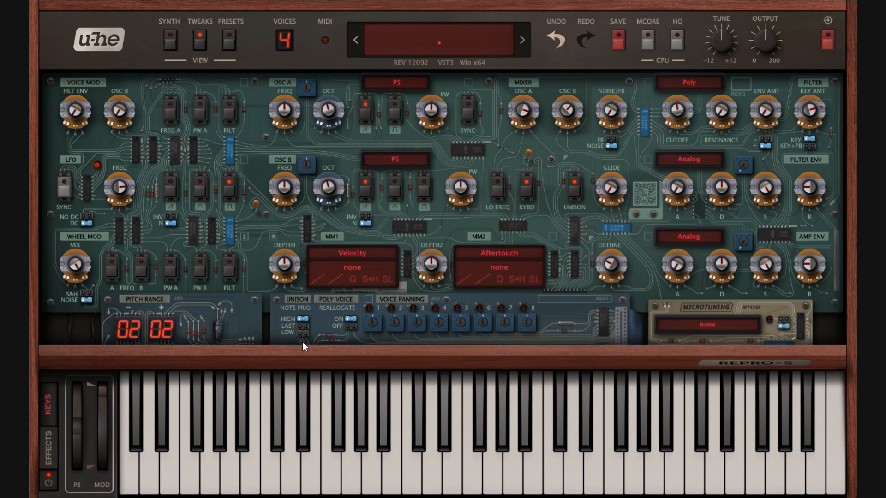
pyautogui.click(302, 334)
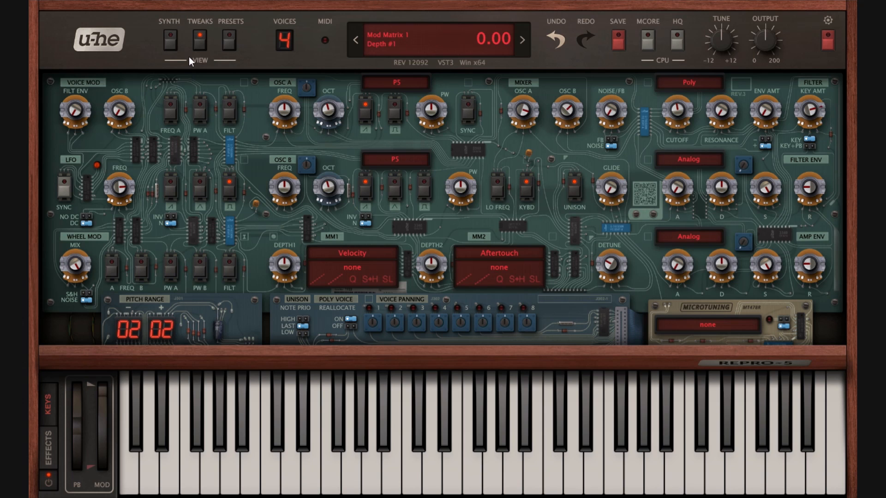
pyautogui.click(168, 42)
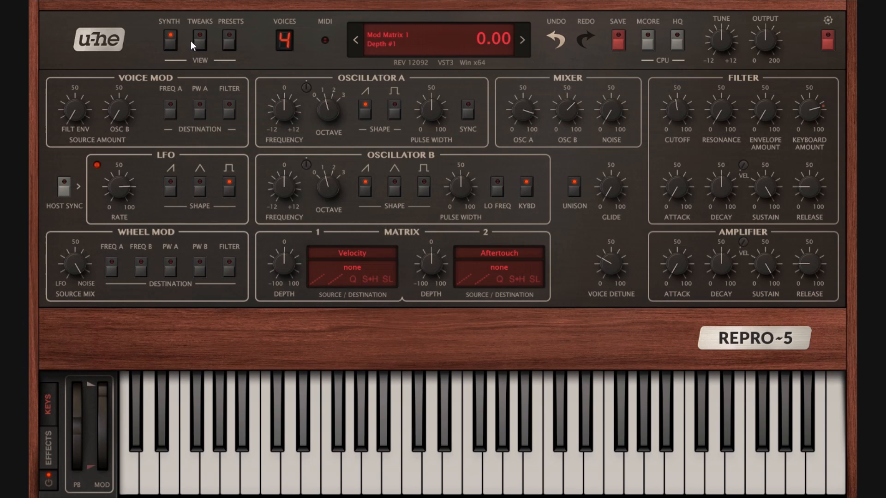
pyautogui.click(201, 40)
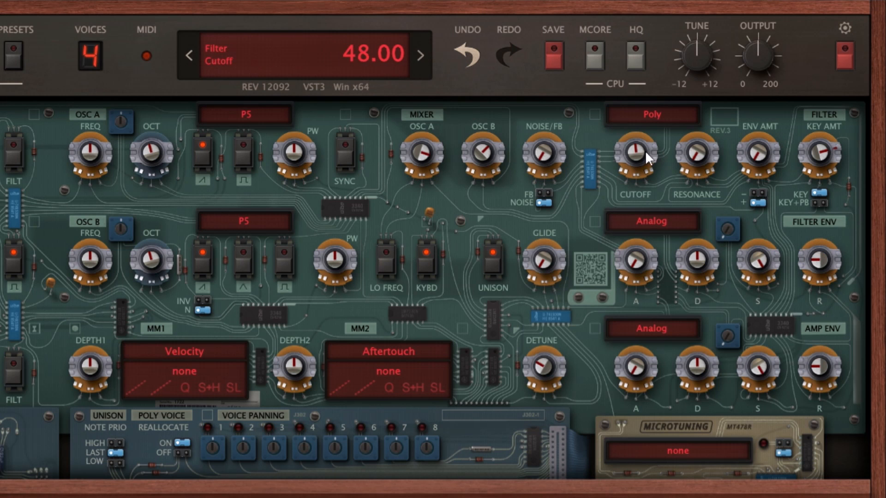
# Shape the filter envelope's attack, decay and sustain, with filter resonance at about 21 and cutoff at 33
pyautogui.moveTo(656, 149); pyautogui.dragTo(657, 146)
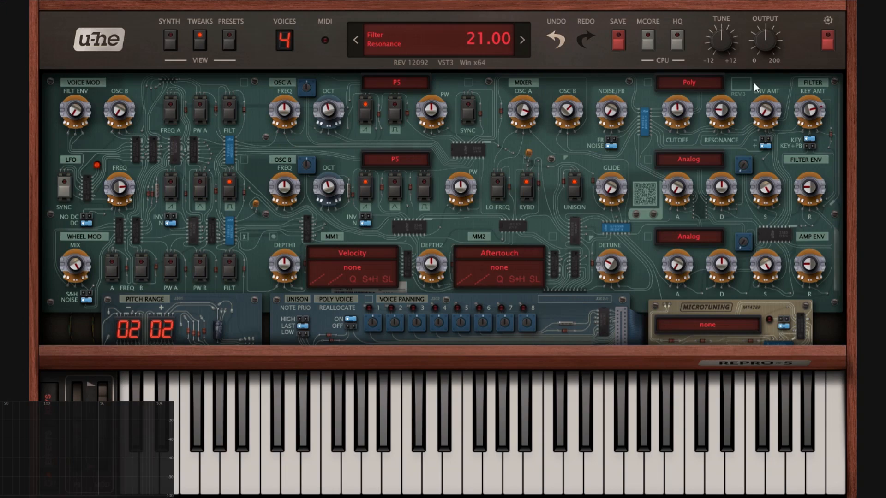
pyautogui.moveTo(678, 184); pyautogui.dragTo(697, 118)
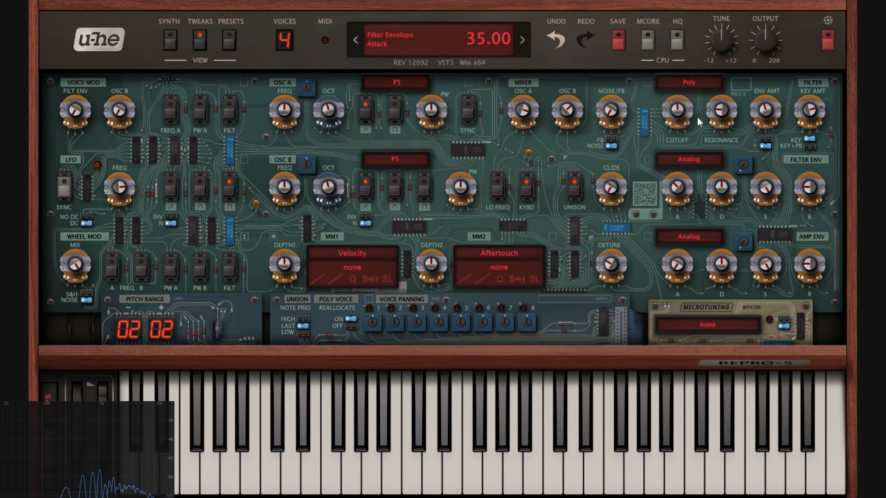
pyautogui.moveTo(723, 185); pyautogui.dragTo(730, 161)
pyautogui.moveTo(769, 181); pyautogui.dragTo(784, 350)
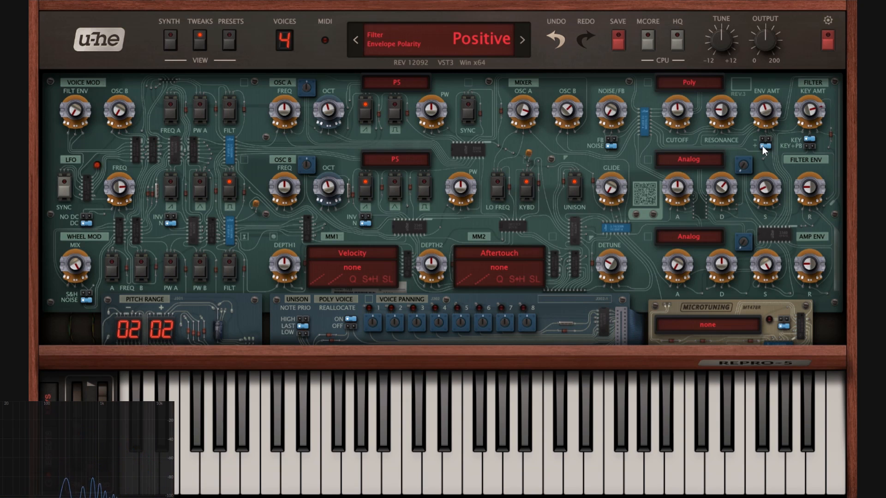
pyautogui.moveTo(680, 113); pyautogui.dragTo(695, 140)
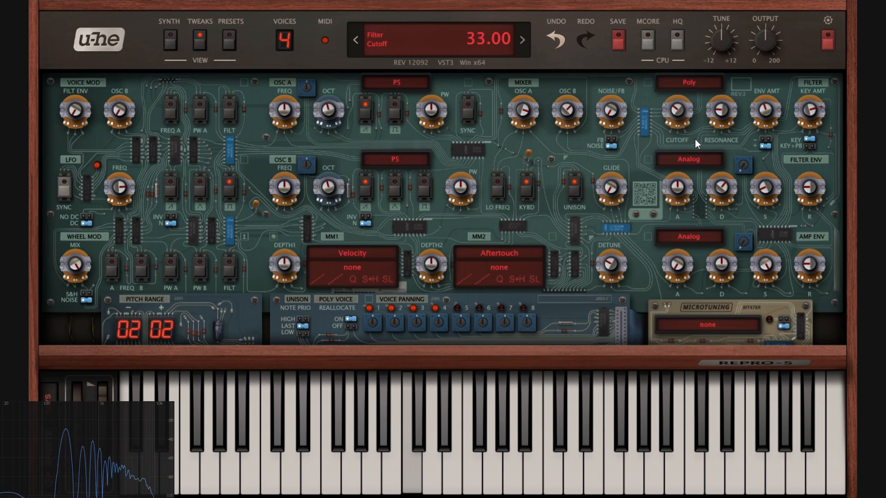
# Compare negative and positive filter envelope polarity at the low cutoff setting, leaving it on Negative
pyautogui.click(769, 139)
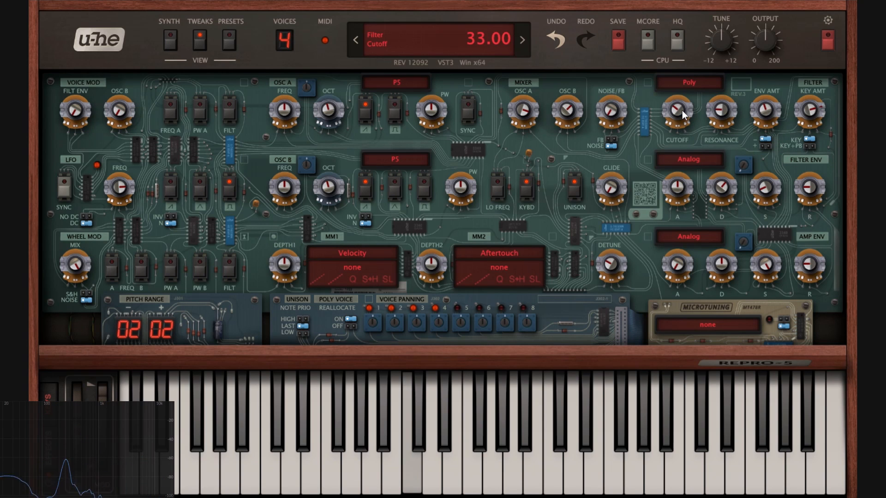
pyautogui.click(768, 141)
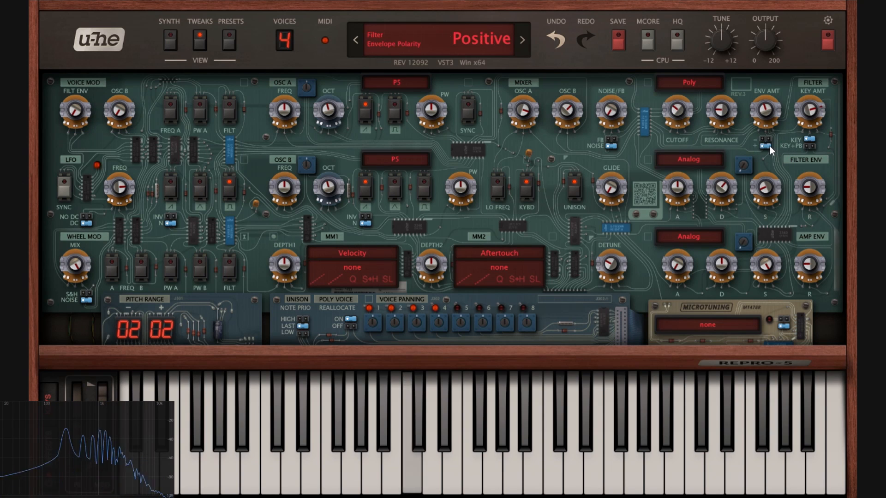
pyautogui.click(767, 140)
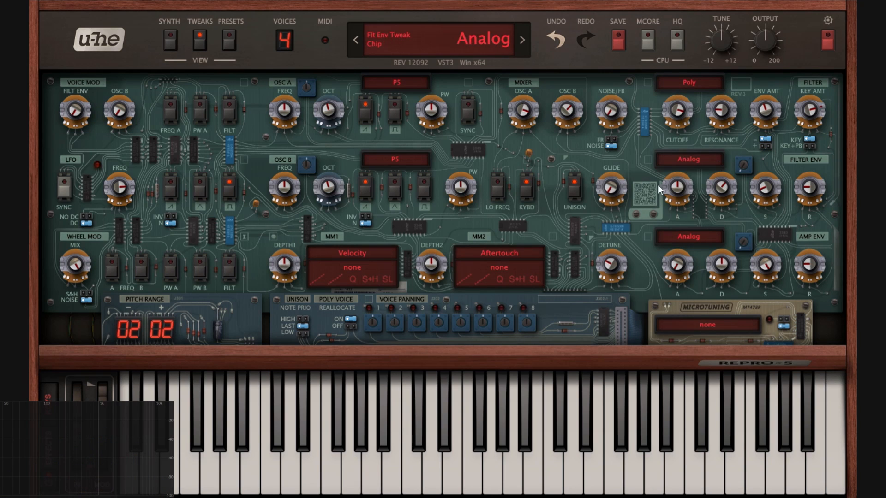
# Compare the filter envelope polarities with the cutoff raised to 96, then restore Positive polarity and lower the cutoff
pyautogui.moveTo(683, 115); pyautogui.dragTo(702, 106)
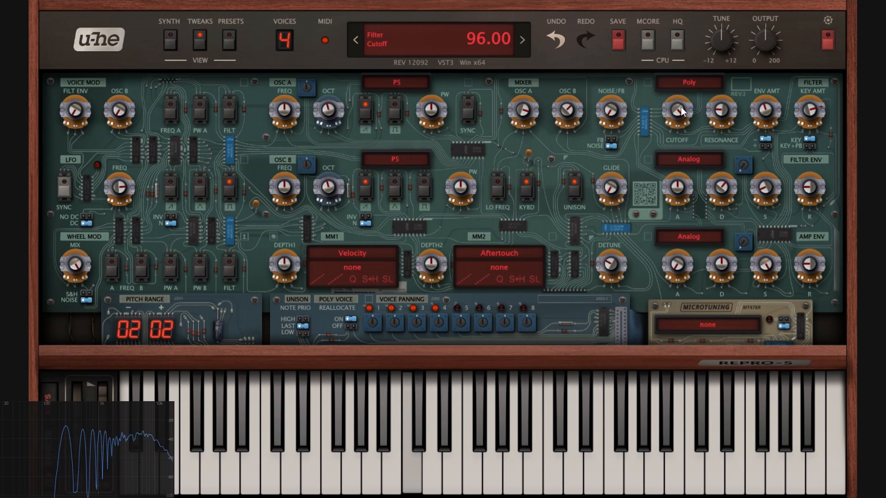
pyautogui.click(770, 145)
pyautogui.click(770, 145)
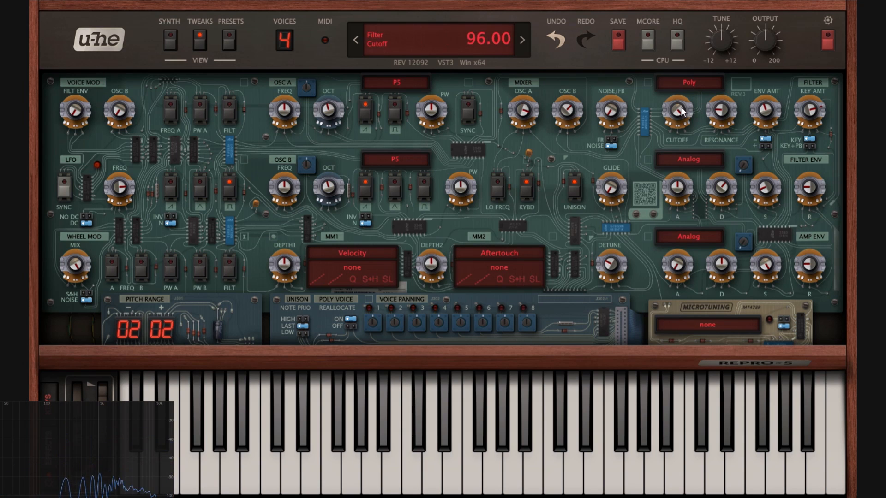
pyautogui.moveTo(677, 114); pyautogui.dragTo(789, 157)
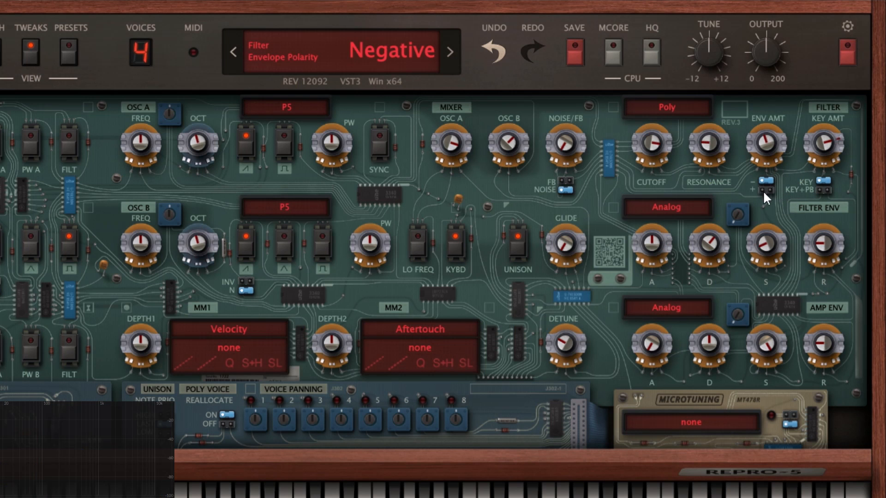
pyautogui.click(764, 191)
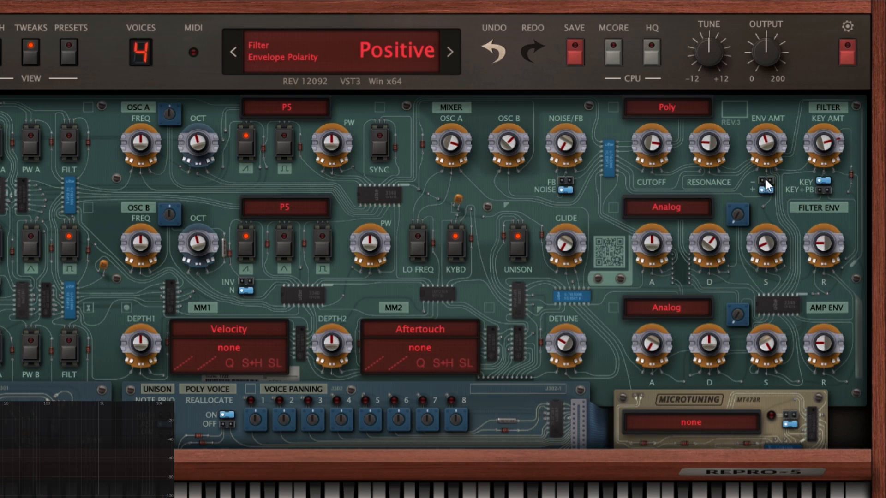
pyautogui.moveTo(646, 145); pyautogui.dragTo(656, 237)
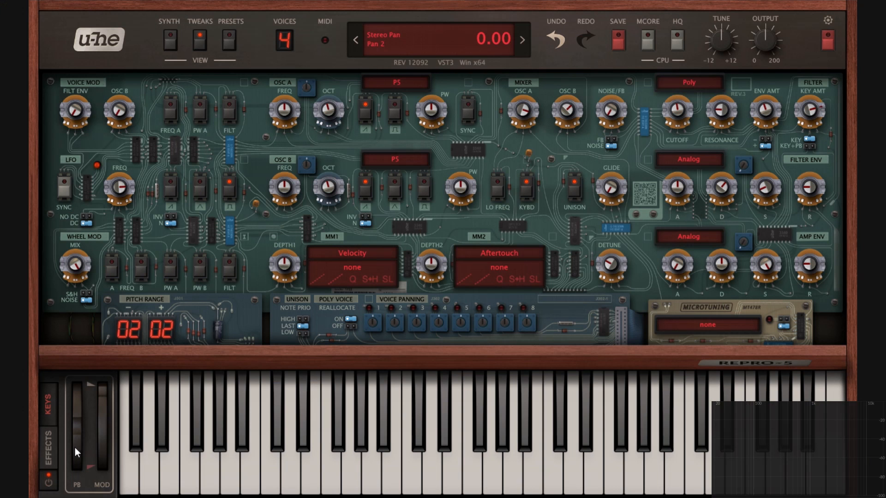
# Try the pitch bend wheel and set both the downward and upward pitch bend ranges to 12
pyautogui.moveTo(78, 437); pyautogui.dragTo(91, 497)
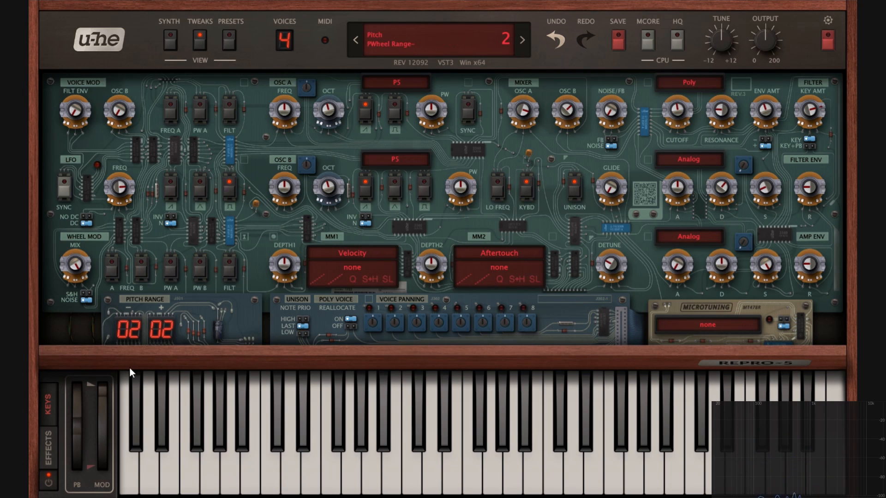
pyautogui.click(132, 331)
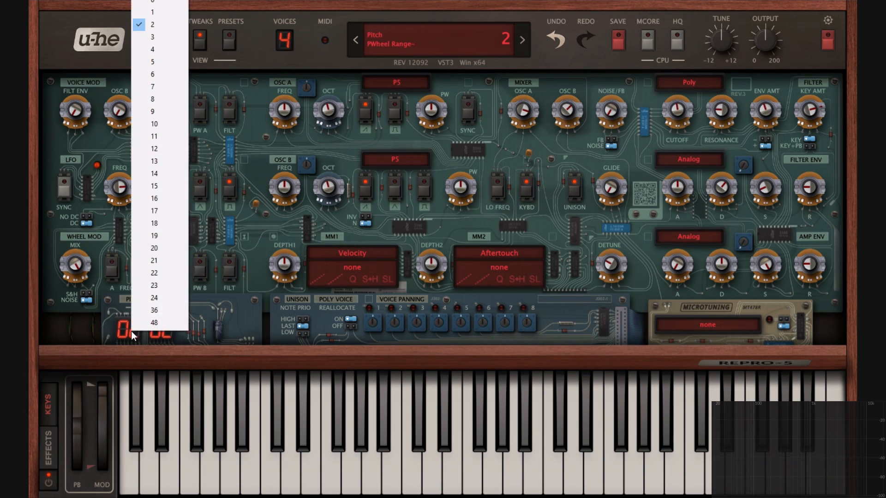
pyautogui.click(166, 150)
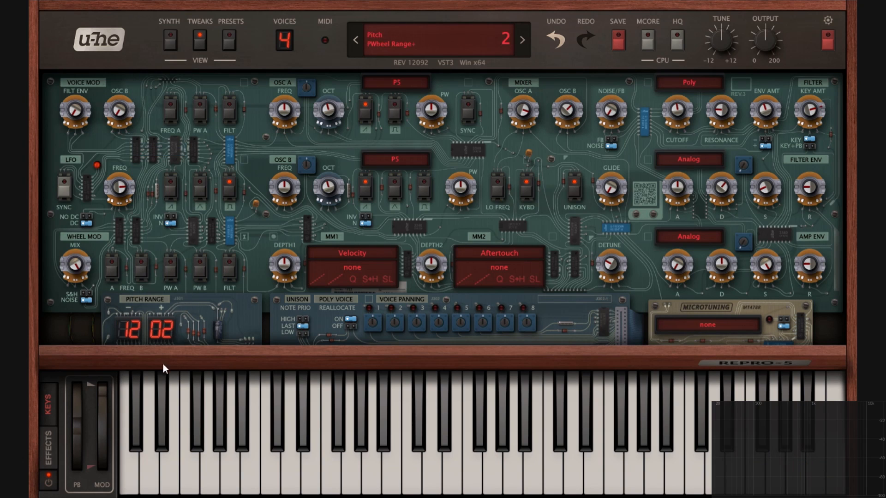
pyautogui.click(168, 338)
pyautogui.click(195, 156)
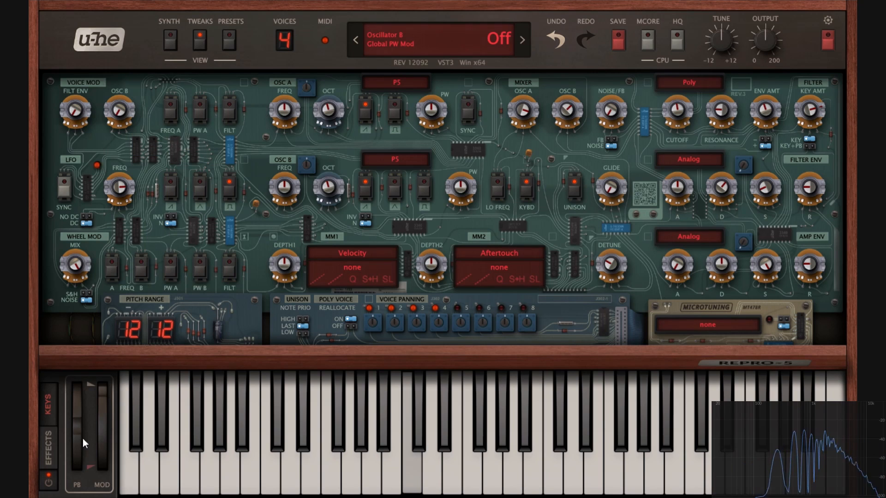
# Bend the pitch wheel up and down to test the new range, and view the available downward bend ranges without changing them
pyautogui.moveTo(82, 439); pyautogui.dragTo(84, 326)
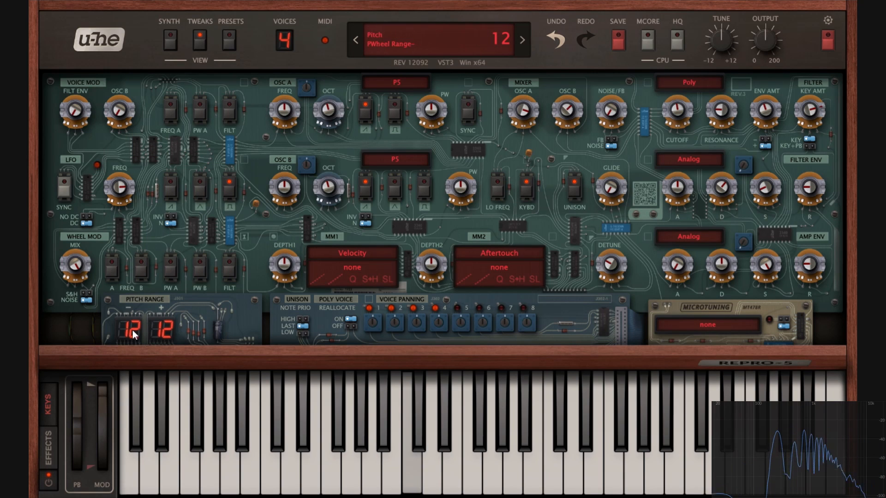
pyautogui.moveTo(80, 422); pyautogui.dragTo(79, 497)
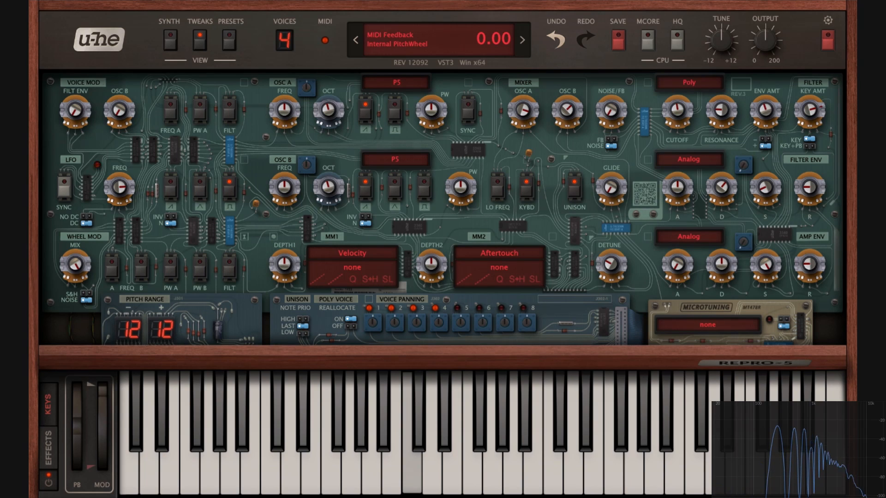
pyautogui.click(124, 333)
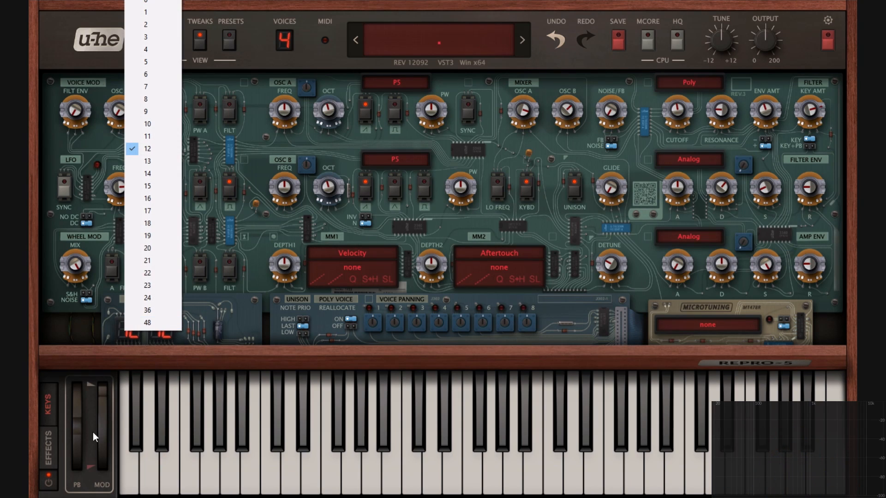
pyautogui.click(87, 421)
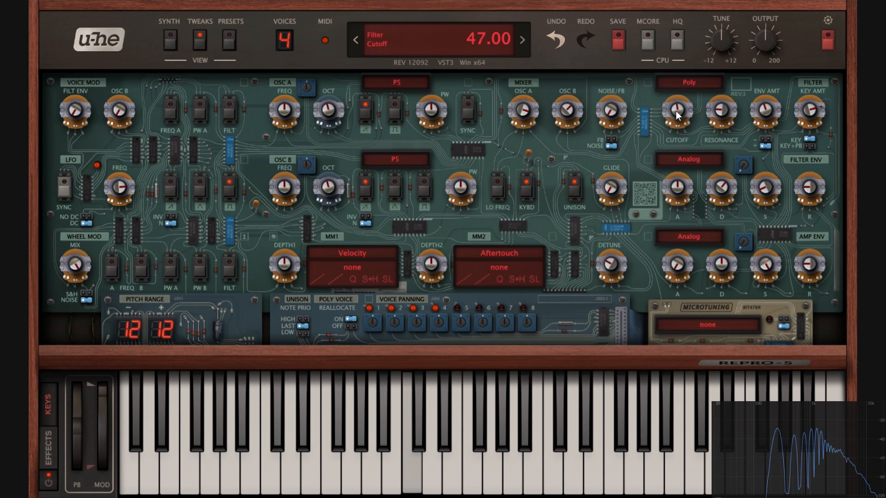
# Lower and fine-tune the filter cutoff, and bend the pitch wheel up to hear how the filter responds with Key tracking
pyautogui.moveTo(678, 115); pyautogui.dragTo(680, 157)
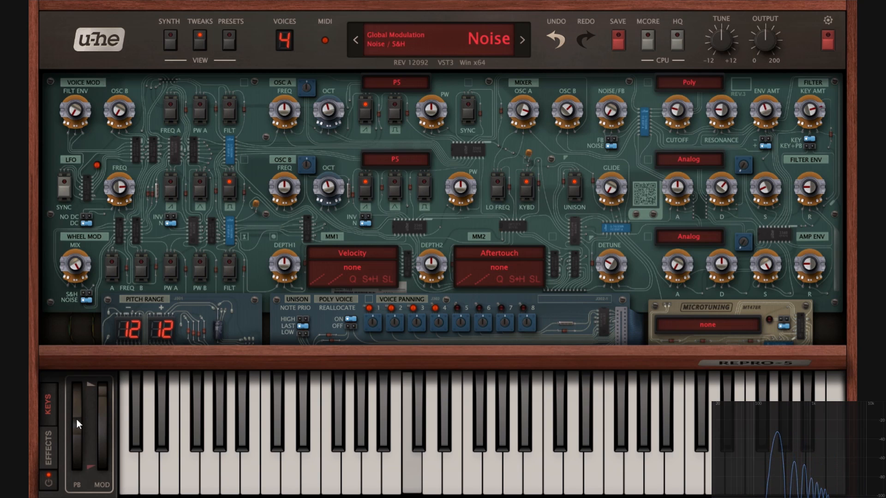
pyautogui.moveTo(76, 447); pyautogui.dragTo(88, 375)
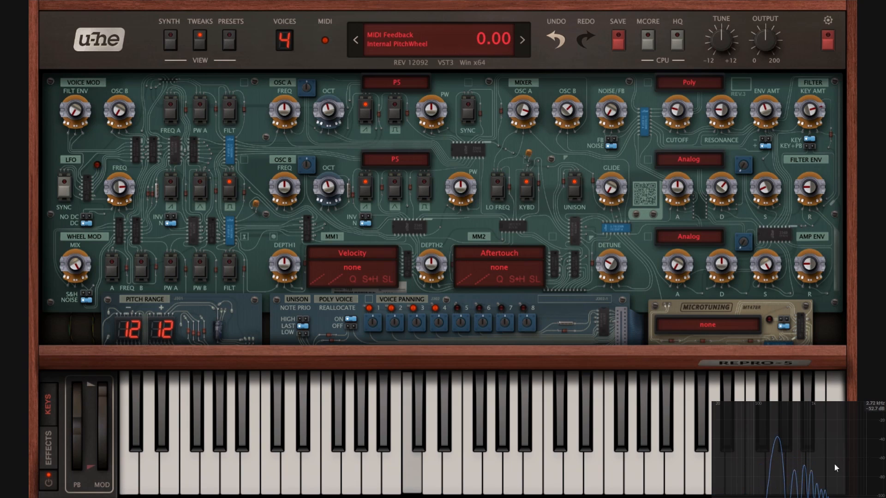
pyautogui.moveTo(70, 430); pyautogui.dragTo(95, 384)
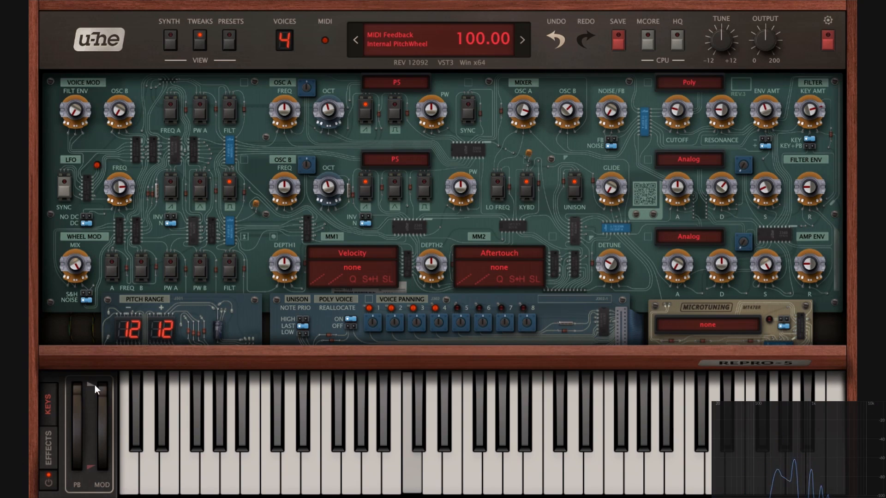
pyautogui.moveTo(674, 113)
pyautogui.mouseDown()
pyautogui.moveTo(680, 74)
pyautogui.moveTo(681, 100)
pyautogui.mouseUp()
pyautogui.moveTo(70, 423); pyautogui.dragTo(100, 322)
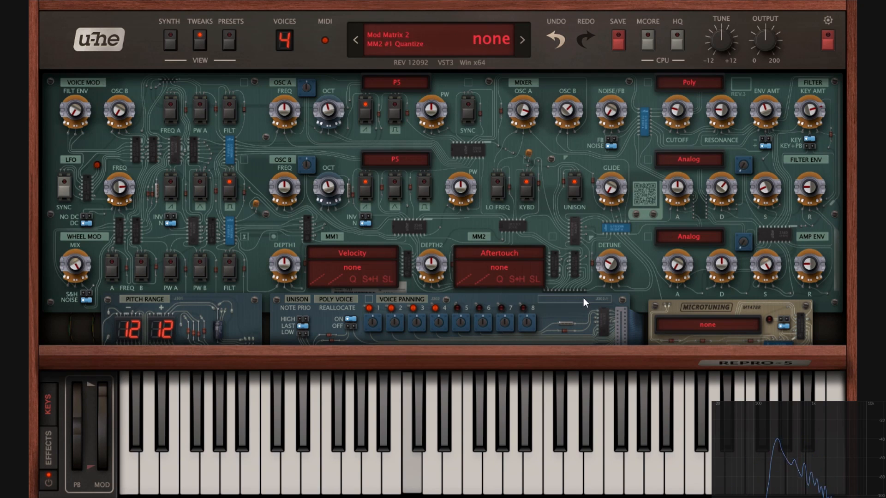
# Switch the filter key tracking to Key+PB and bend the pitch wheel repeatedly to compare the filter response
pyautogui.click(811, 147)
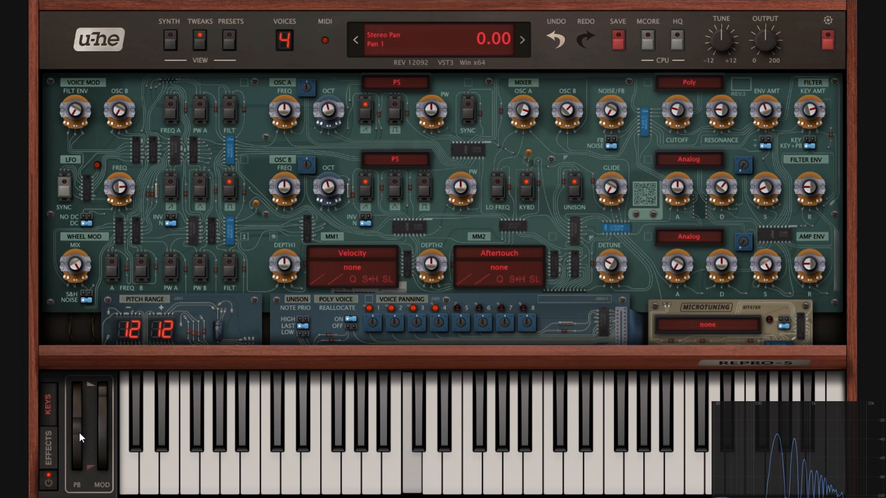
pyautogui.moveTo(80, 431); pyautogui.dragTo(101, 333)
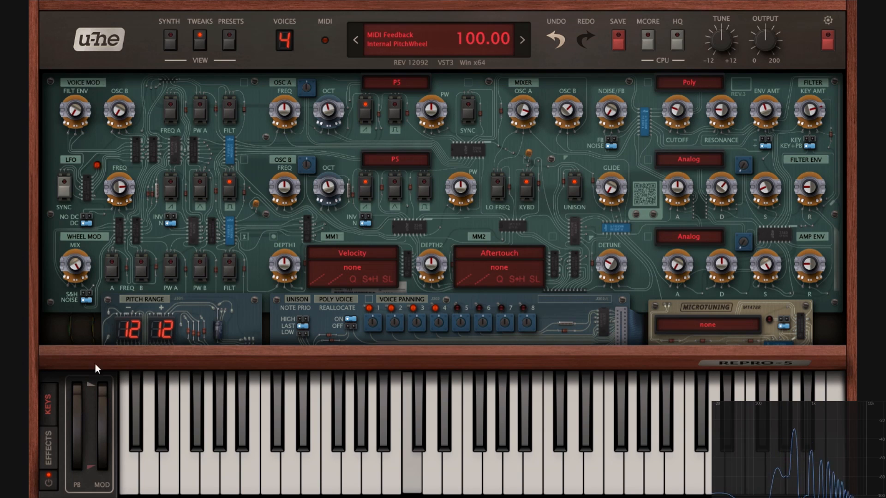
pyautogui.moveTo(96, 276); pyautogui.dragTo(96, 276)
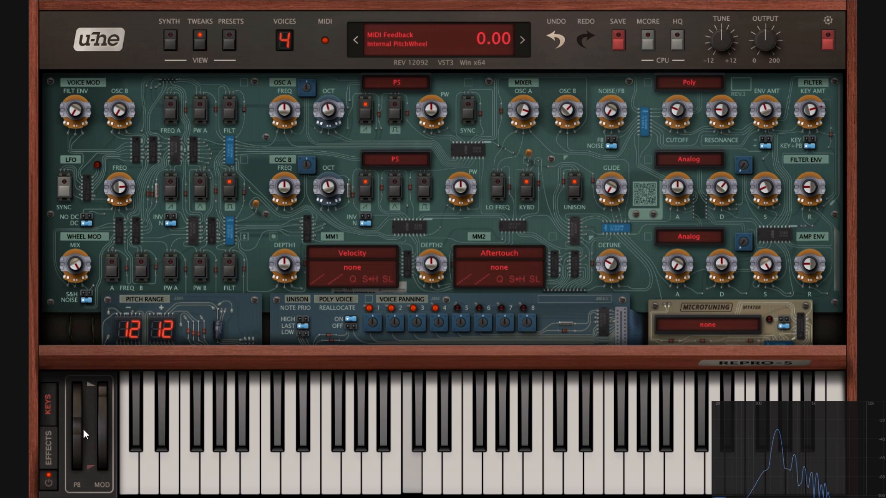
pyautogui.moveTo(83, 429); pyautogui.dragTo(95, 314)
# Compare downward pitch bend ranges of 2 and 12 using the wheel, ending on 12, and return the filter tracking to Key
pyautogui.click(135, 328)
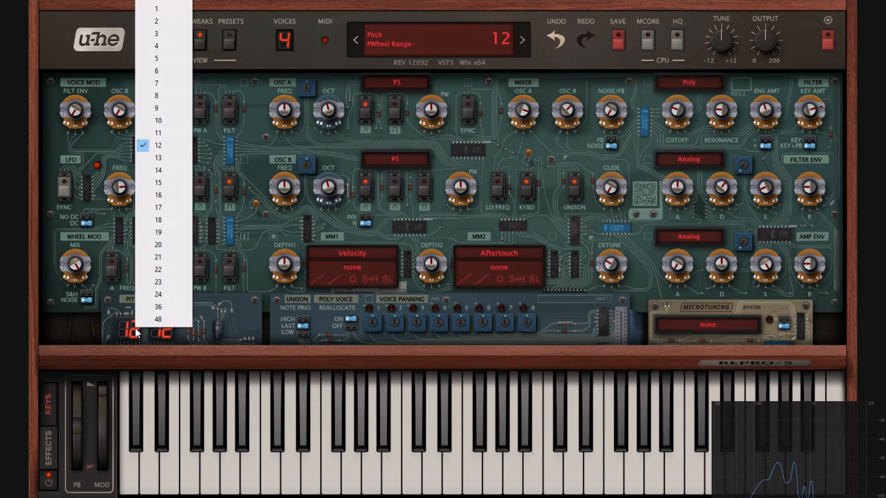
pyautogui.click(169, 21)
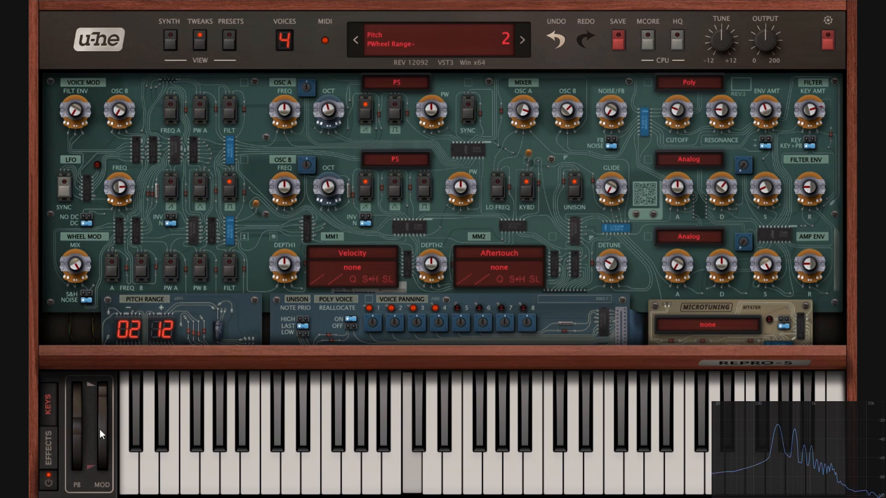
pyautogui.moveTo(76, 436); pyautogui.dragTo(79, 305)
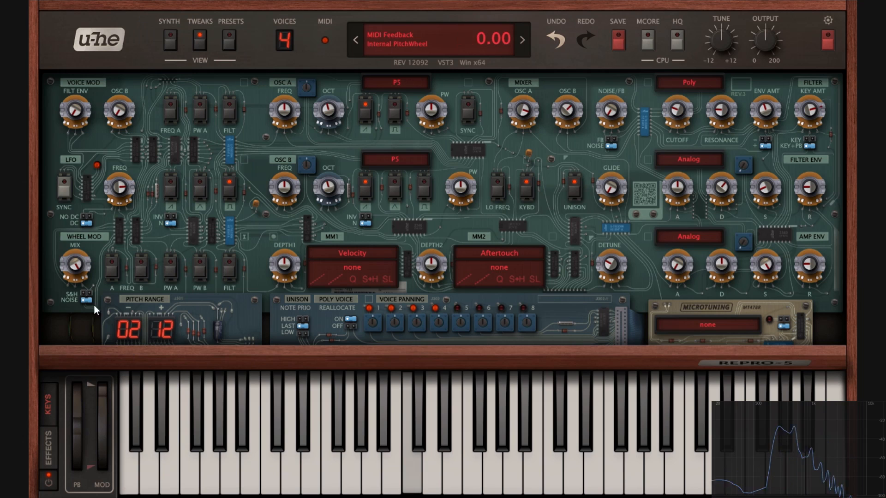
pyautogui.click(128, 331)
pyautogui.click(156, 155)
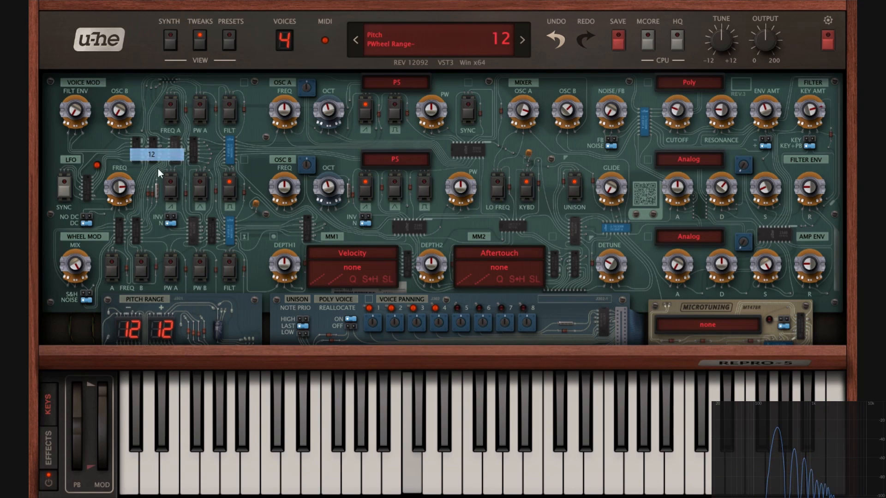
pyautogui.moveTo(78, 431); pyautogui.dragTo(93, 343)
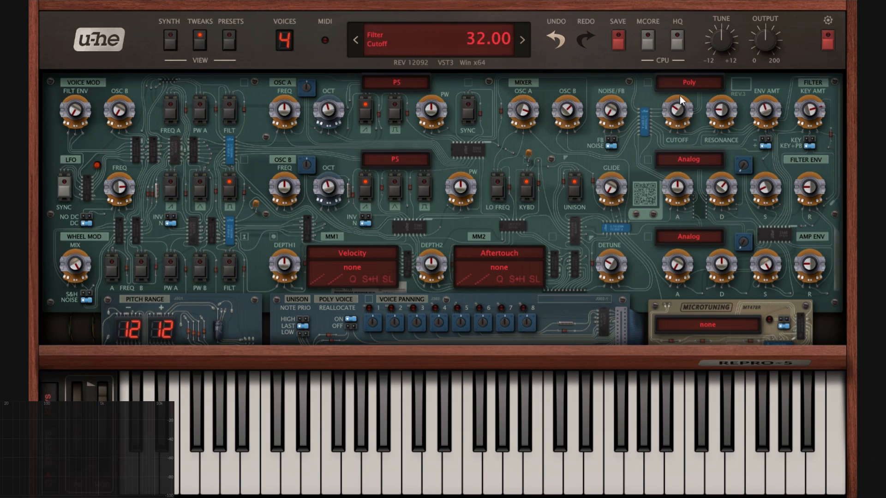
pyautogui.click(810, 143)
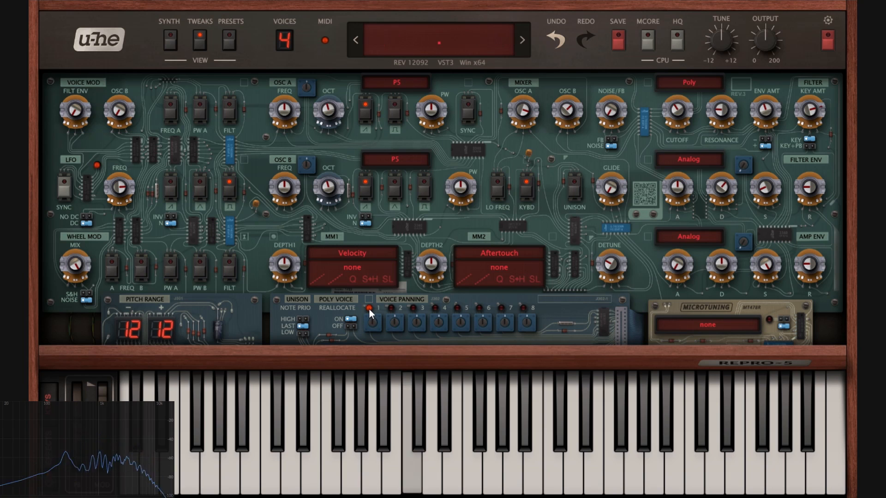
# Set the number of voices to 8 and turn off poly voice reallocation
pyautogui.click(285, 39)
pyautogui.click(312, 133)
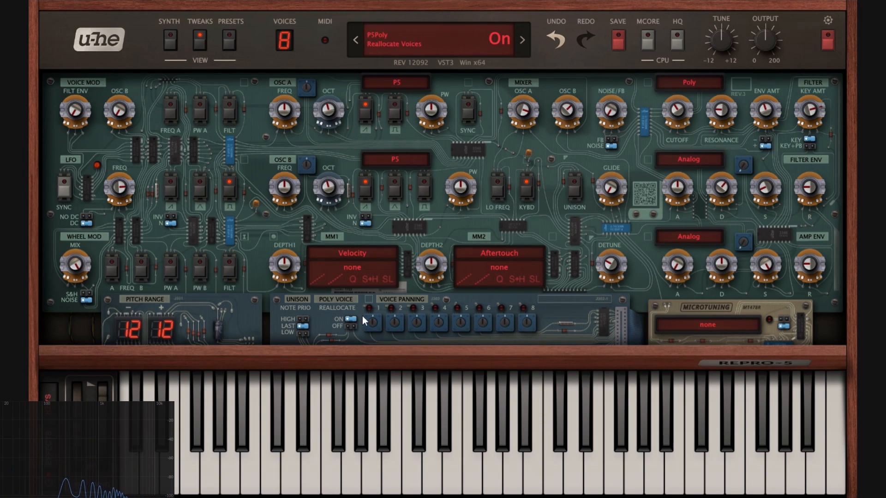
pyautogui.click(350, 326)
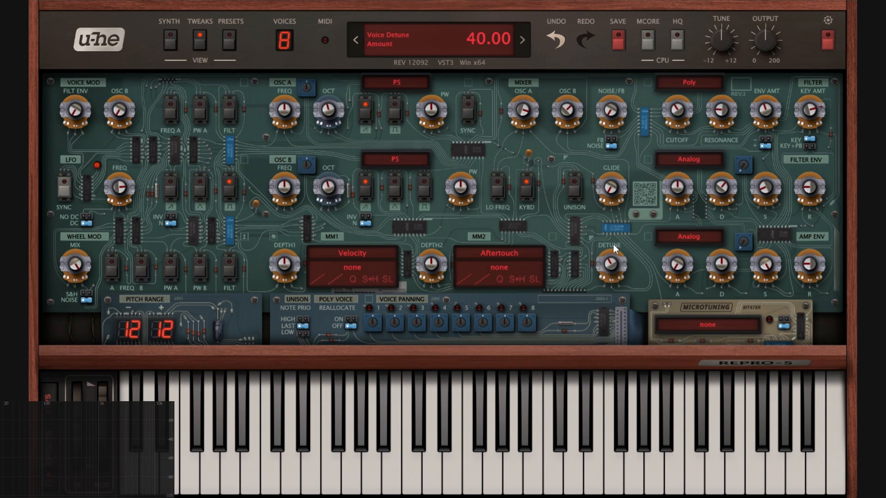
# Raise the voice detune amount to 70
pyautogui.moveTo(614, 245); pyautogui.dragTo(629, 185)
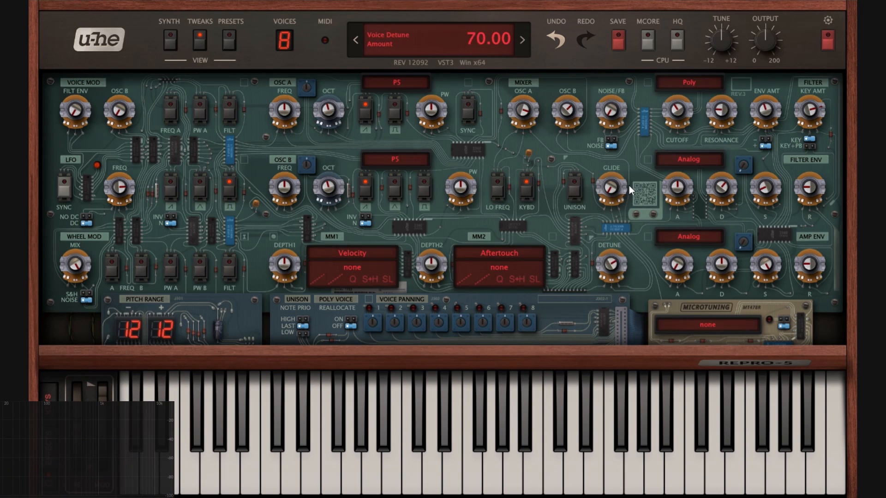
# Compare poly voice reallocation by switching it on and off twice, ending with it off
pyautogui.click(352, 319)
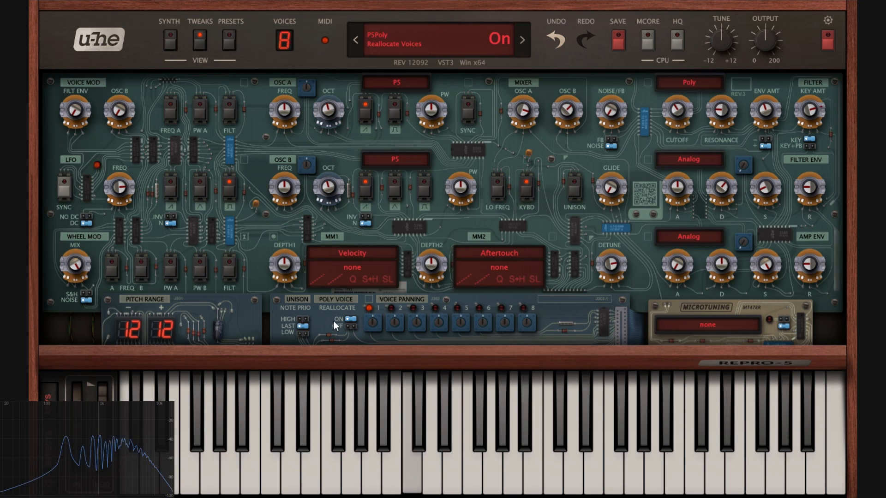
pyautogui.click(351, 327)
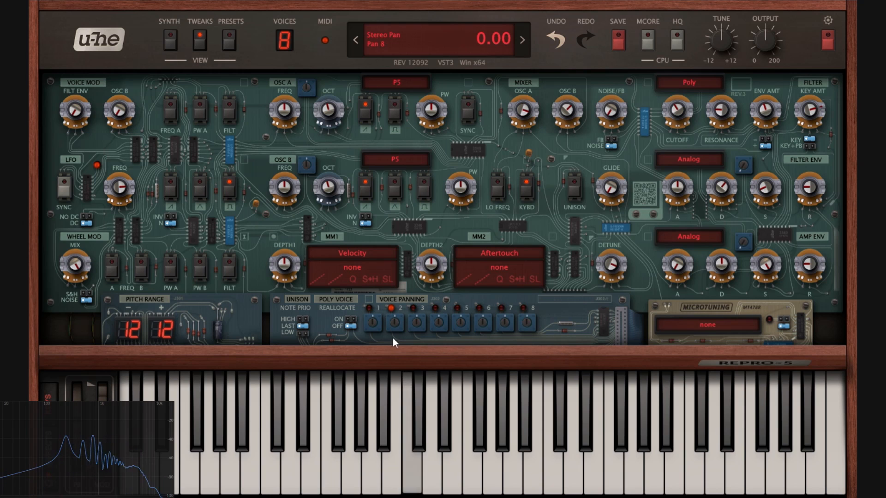
pyautogui.click(349, 319)
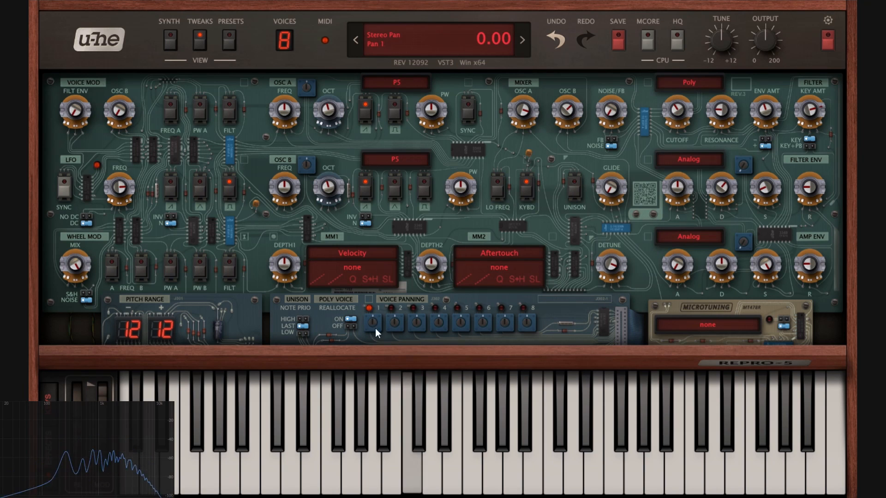
pyautogui.click(352, 327)
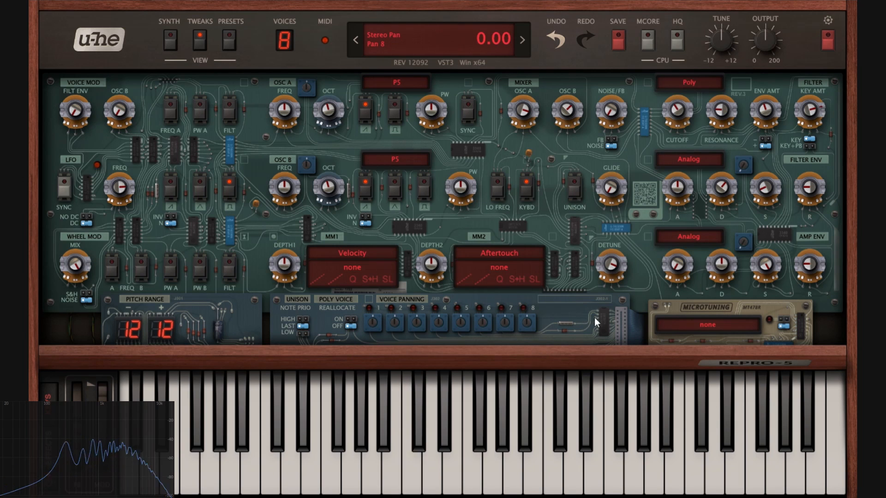
# Adjust the voice detune amount, trying a setting of 88
pyautogui.moveTo(608, 275)
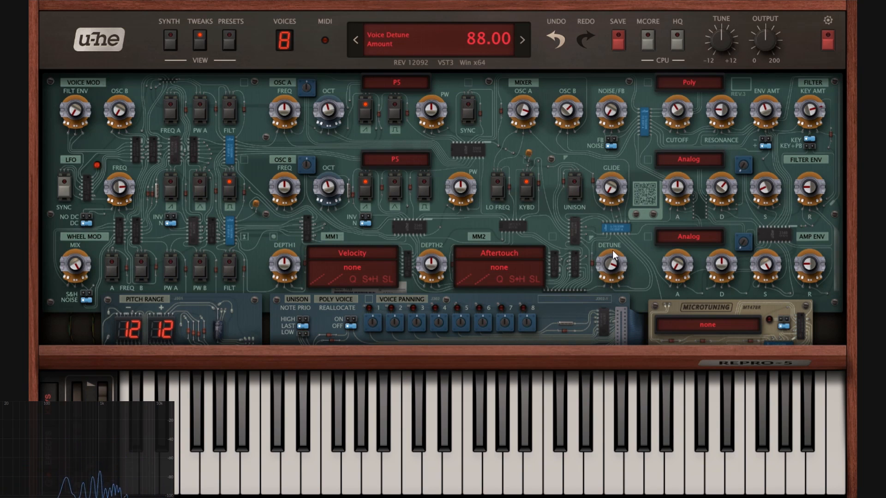
pyautogui.moveTo(349, 329)
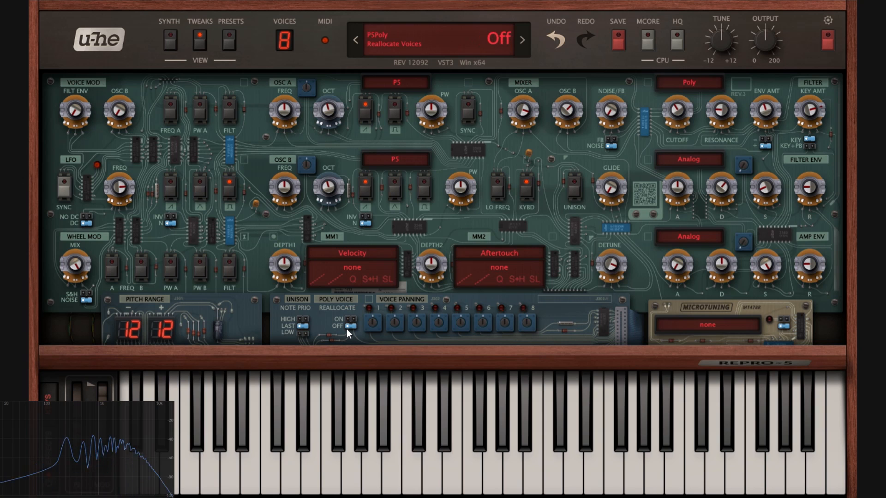
pyautogui.moveTo(628, 418); pyautogui.dragTo(624, 392)
# Spread voice 1 and voices 4 to 8 across the stereo field with voice reallocation on, and switch reallocation back off
pyautogui.moveTo(370, 321)
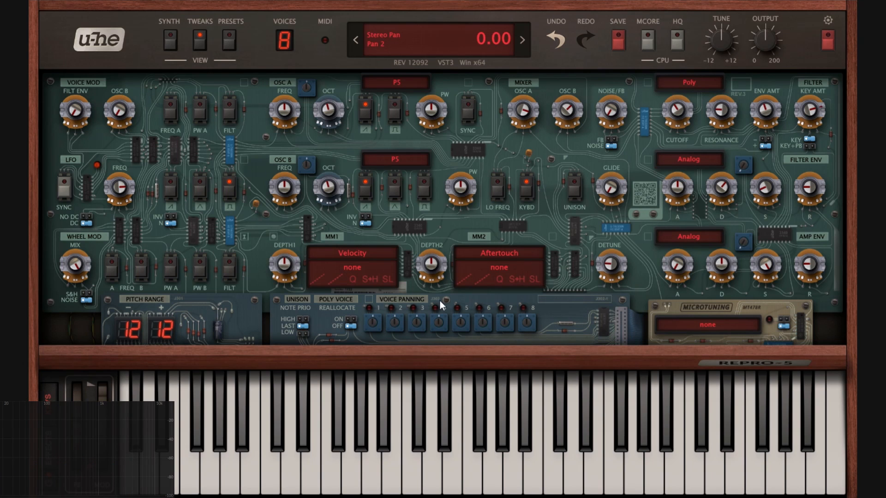
pyautogui.click(350, 321)
pyautogui.moveTo(378, 325); pyautogui.dragTo(389, 462)
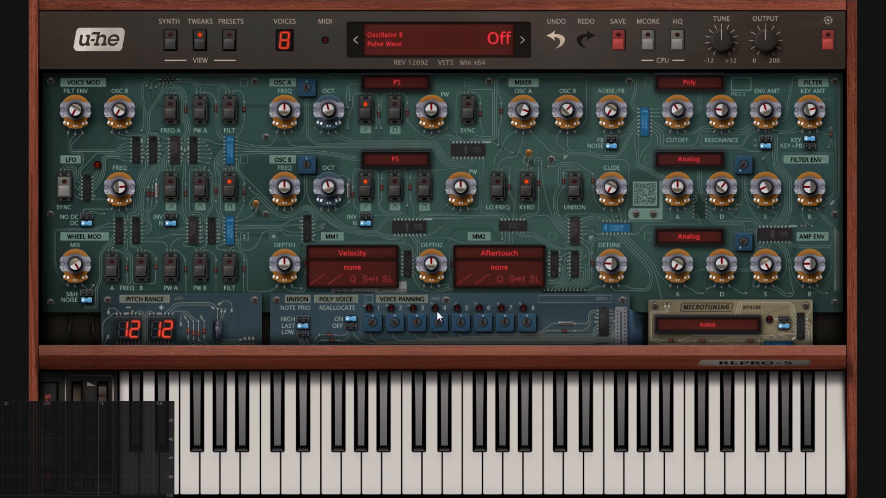
pyautogui.moveTo(437, 317); pyautogui.dragTo(445, 194)
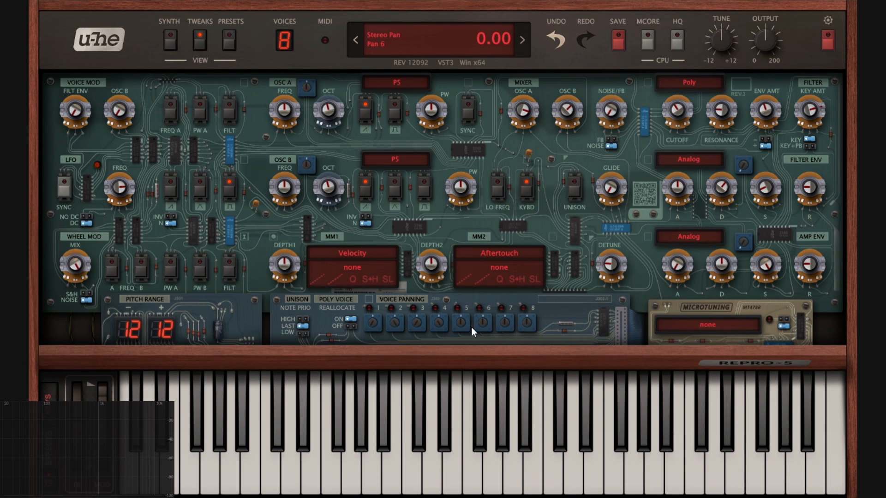
pyautogui.moveTo(465, 326); pyautogui.dragTo(467, 457)
pyautogui.moveTo(483, 326); pyautogui.dragTo(494, 199)
pyautogui.moveTo(505, 325); pyautogui.dragTo(534, 356)
pyautogui.moveTo(524, 324); pyautogui.dragTo(541, 288)
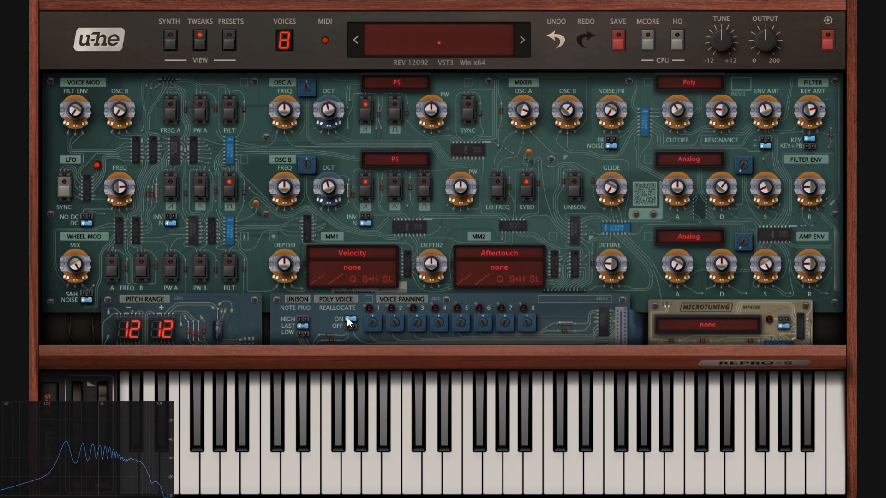
pyautogui.click(351, 327)
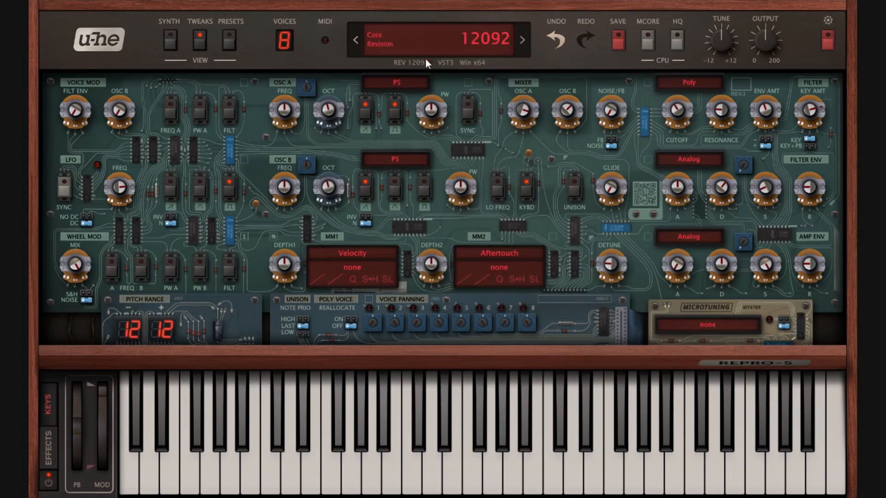
# Load a different preset from the preset list and adjust the output level
pyautogui.click(425, 49)
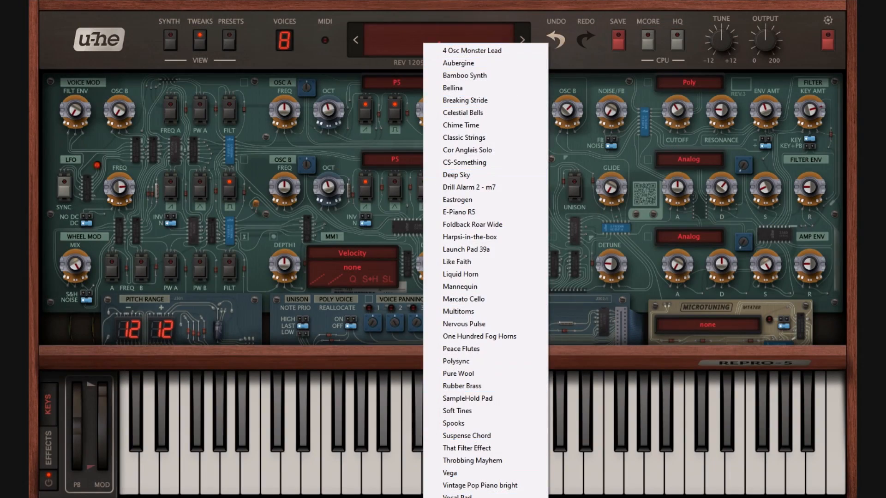
pyautogui.click(462, 497)
pyautogui.moveTo(769, 36); pyautogui.dragTo(777, 58)
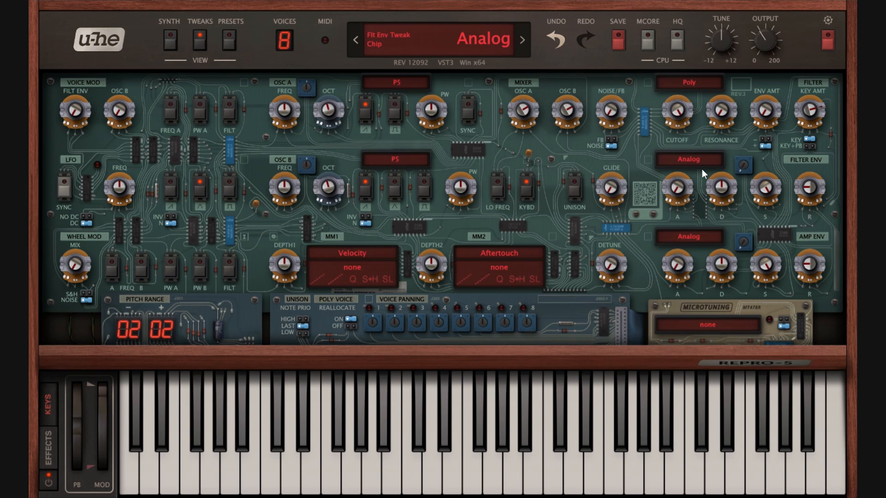
# Compare Oscillator A's chip models by switching to Ideal and back to P5
pyautogui.click(397, 82)
pyautogui.click(599, 82)
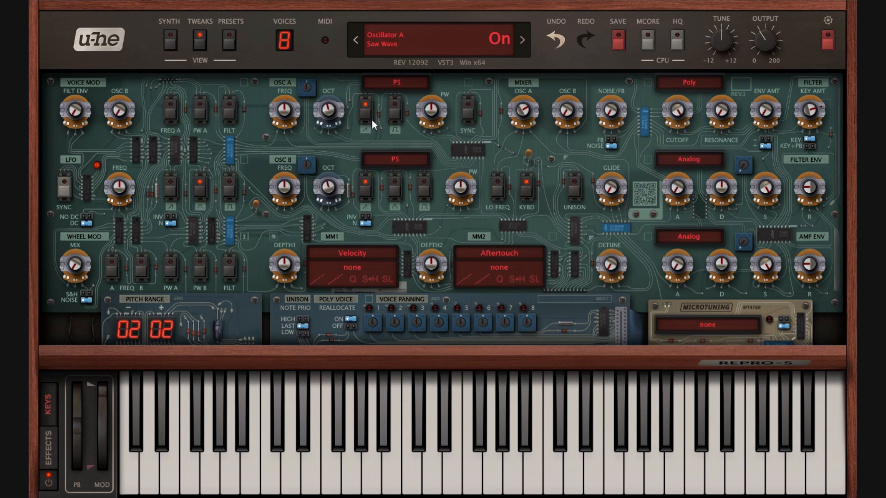
pyautogui.click(392, 82)
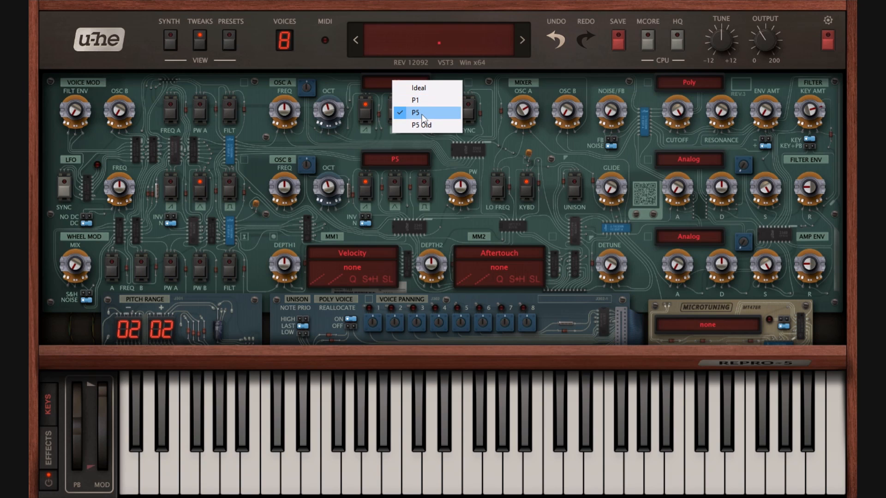
pyautogui.click(422, 88)
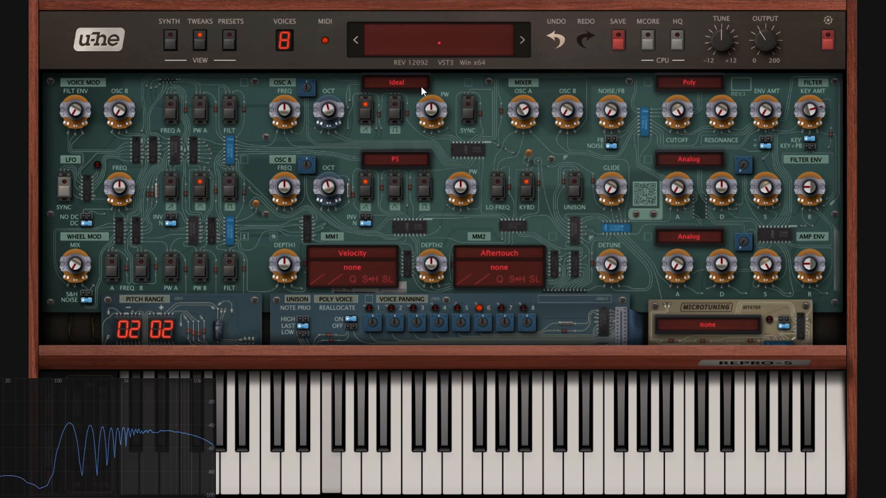
pyautogui.click(417, 85)
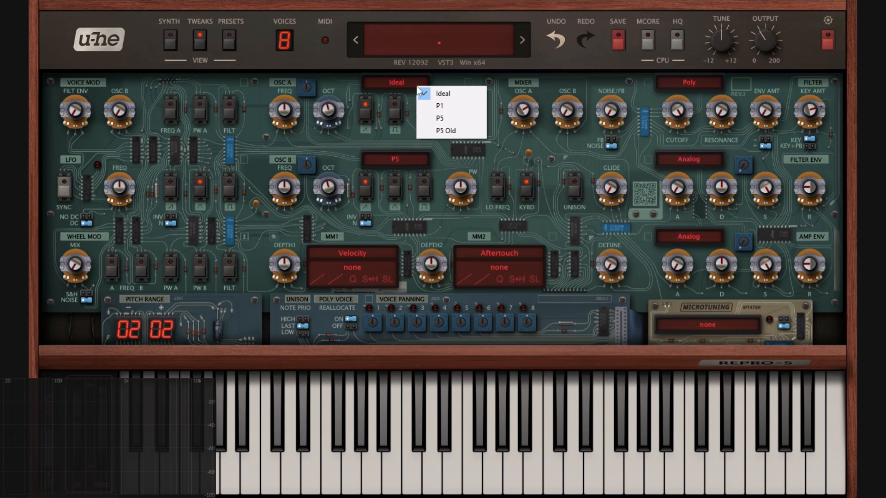
pyautogui.click(443, 117)
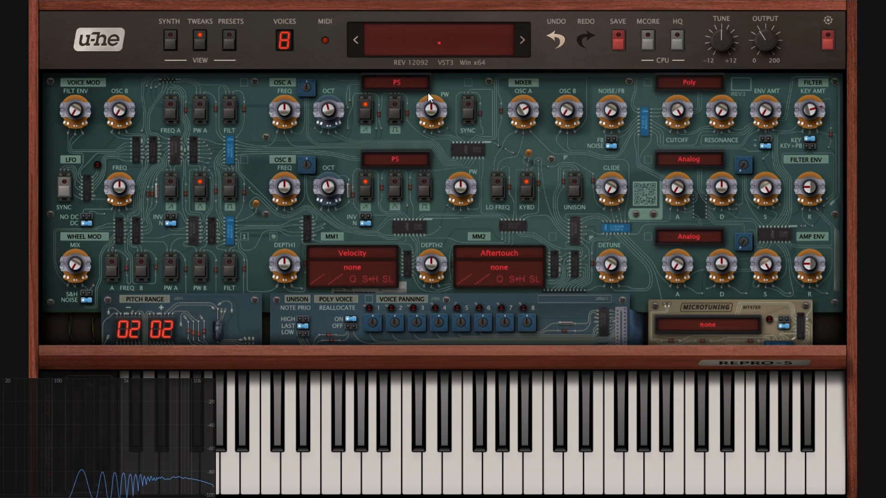
# Switch Oscillator A's chip model to P1 and back to Ideal for comparison
pyautogui.click(407, 85)
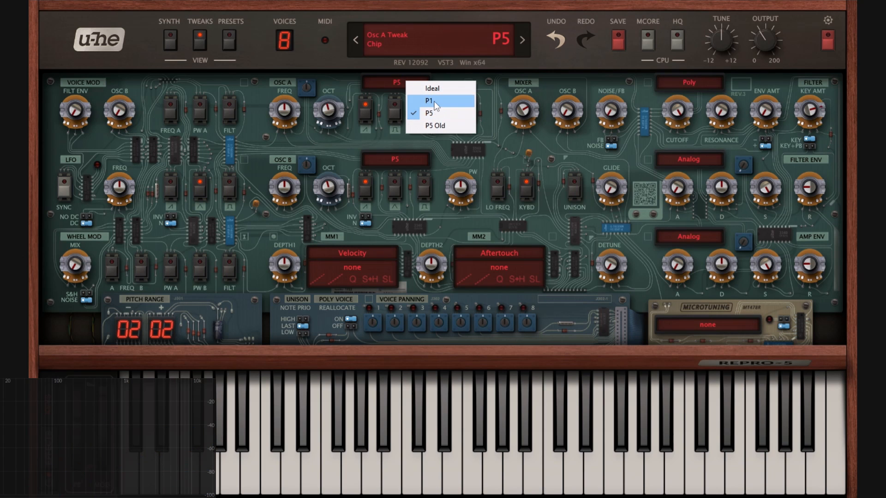
pyautogui.click(434, 101)
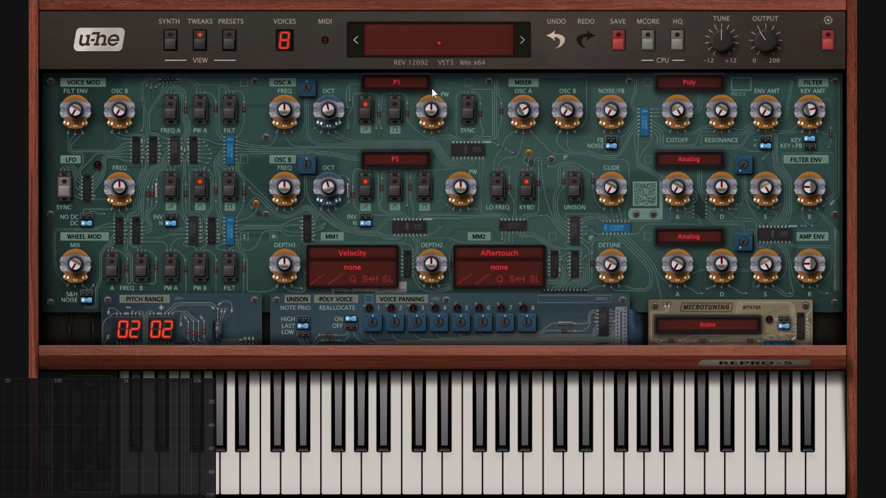
pyautogui.click(429, 86)
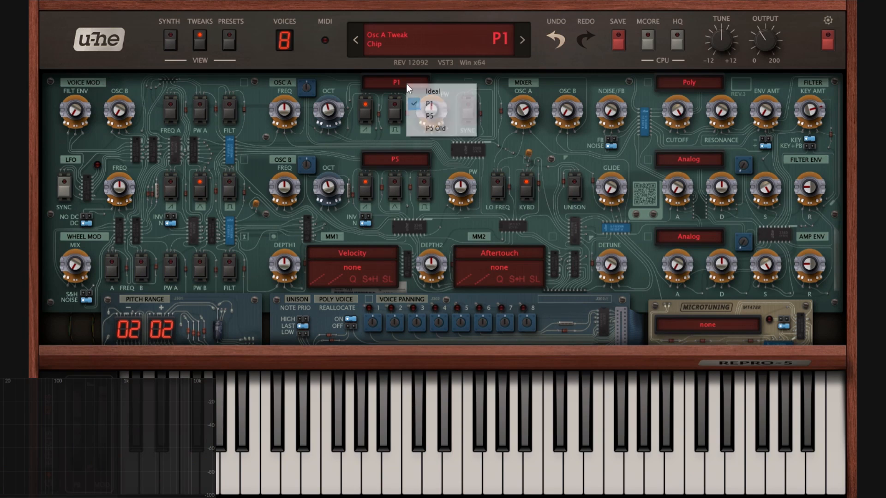
pyautogui.click(433, 92)
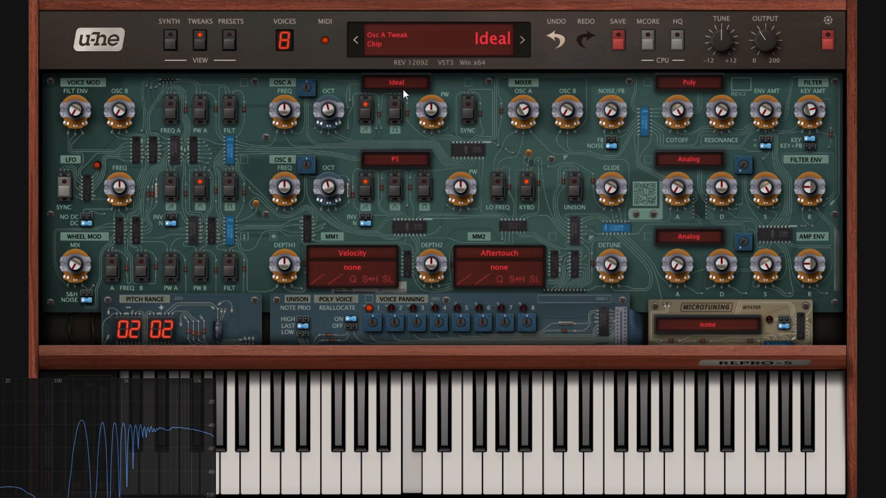
# Cycle Oscillator A's chip model through P1, P5, P1 and Ideal while a note plays
pyautogui.click(400, 84)
pyautogui.click(408, 100)
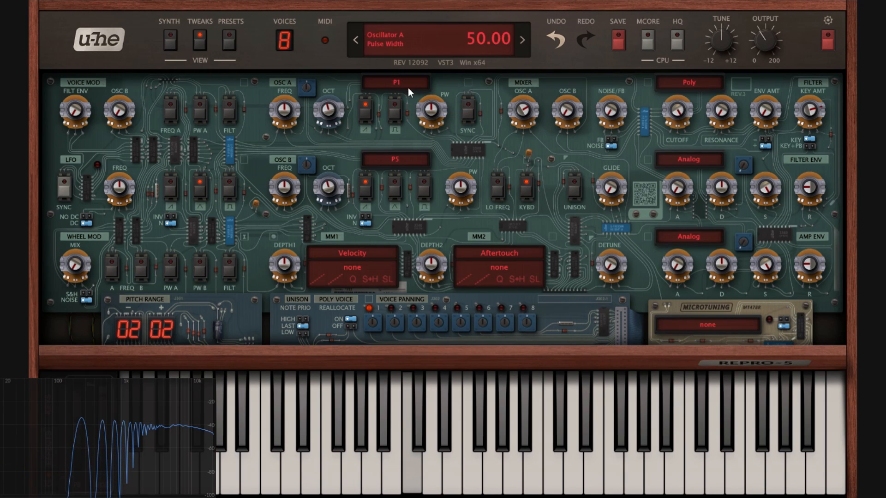
pyautogui.click(411, 85)
pyautogui.click(427, 114)
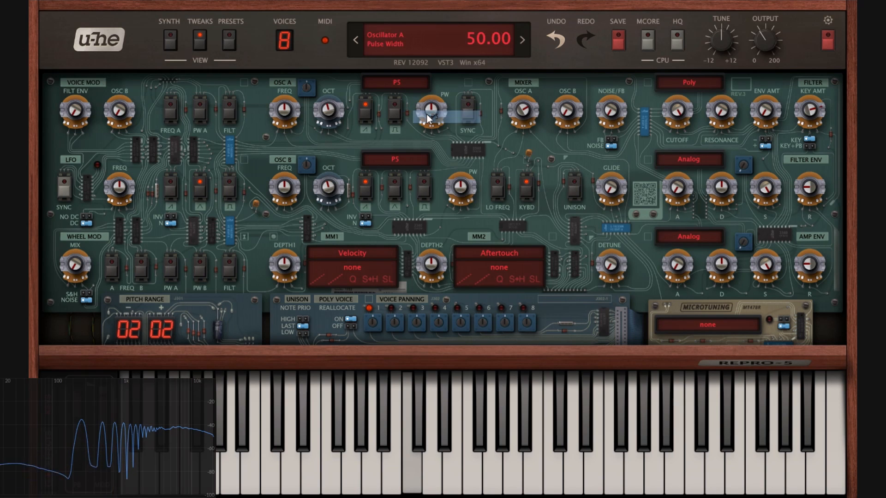
pyautogui.click(399, 84)
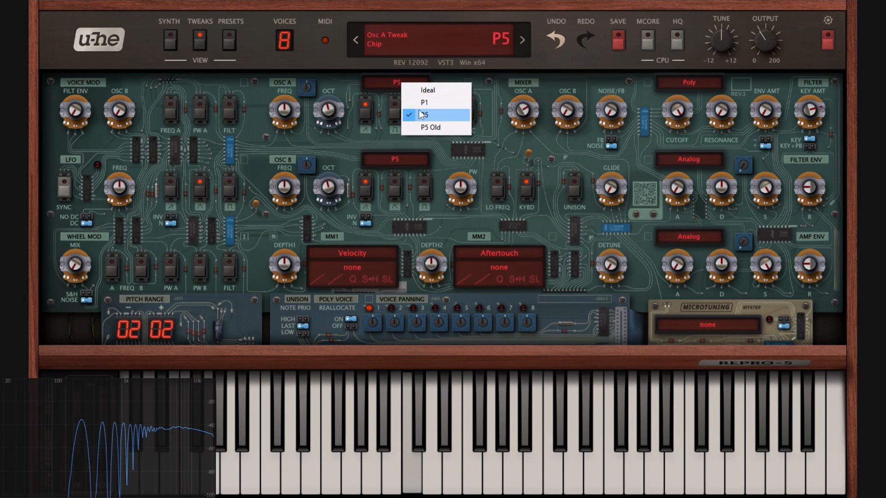
pyautogui.click(422, 102)
pyautogui.click(408, 82)
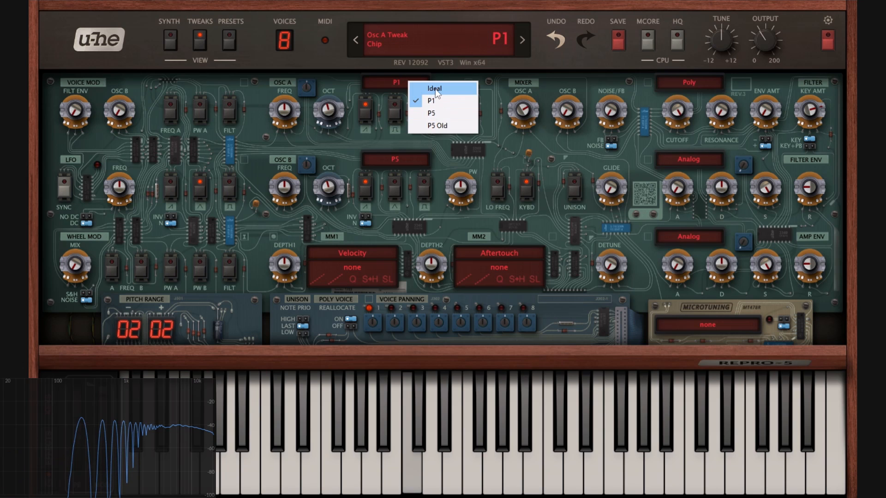
pyautogui.click(435, 89)
# Reselect Ideal for Oscillator A's chip model, and switch it to P5 Old
pyautogui.click(409, 87)
pyautogui.click(415, 92)
pyautogui.click(412, 86)
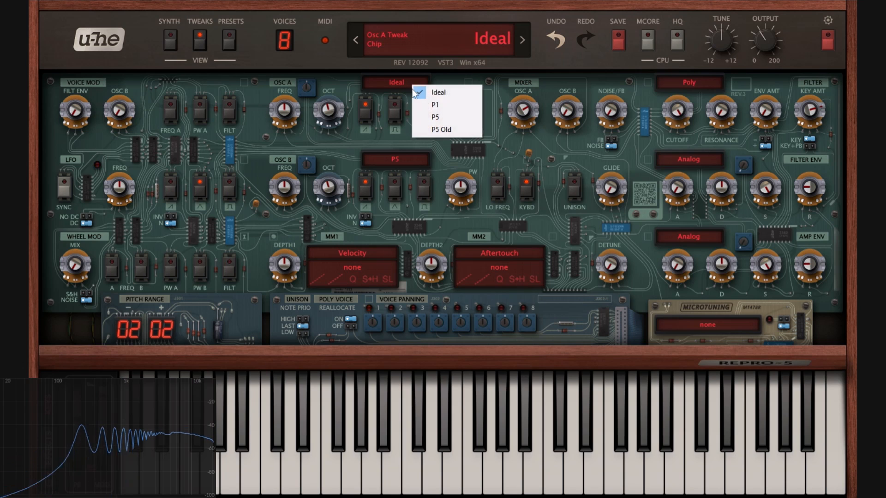
pyautogui.click(445, 130)
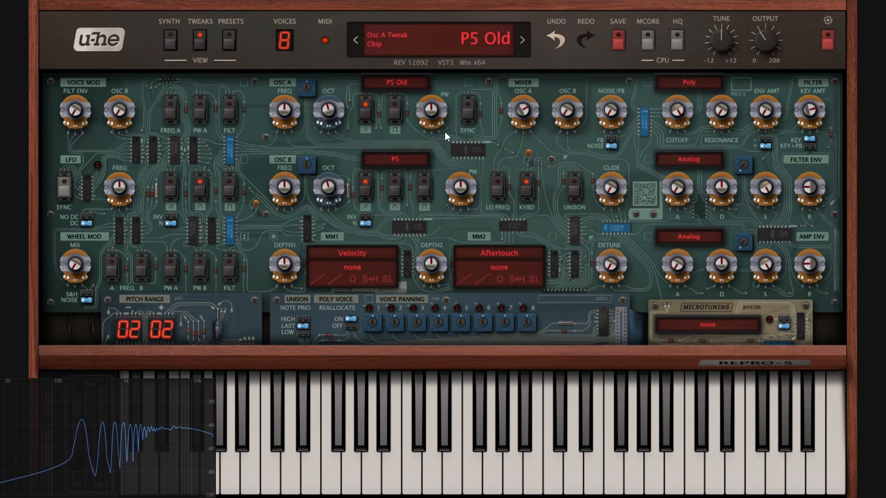
pyautogui.moveTo(431, 121)
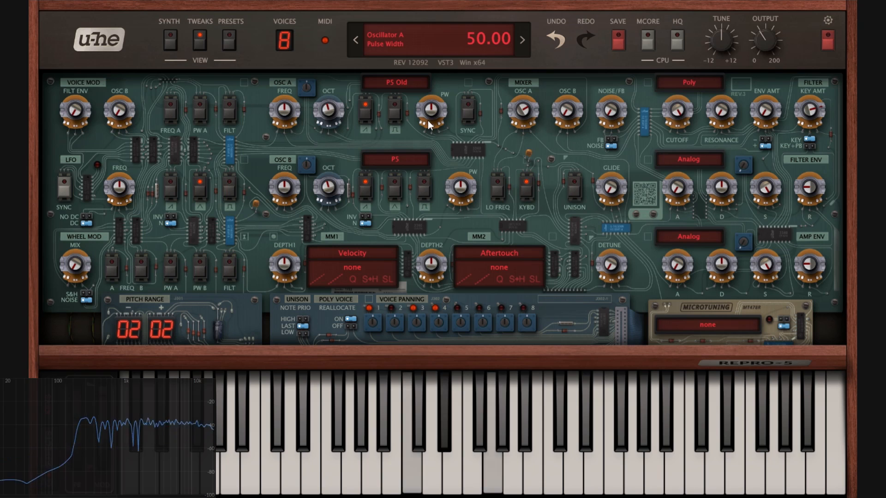
# Alternate Oscillator A's chip model between Ideal and P5 Old several times while notes play, ending on P5 Old
pyautogui.click(399, 82)
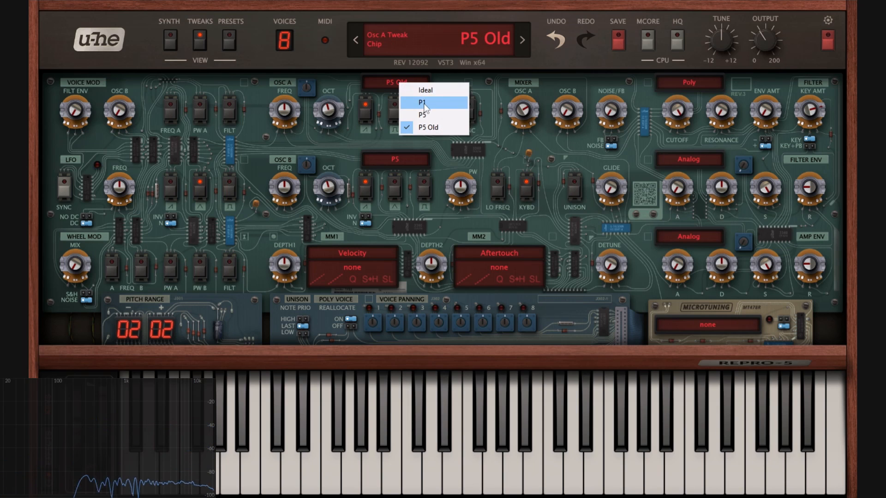
pyautogui.click(425, 90)
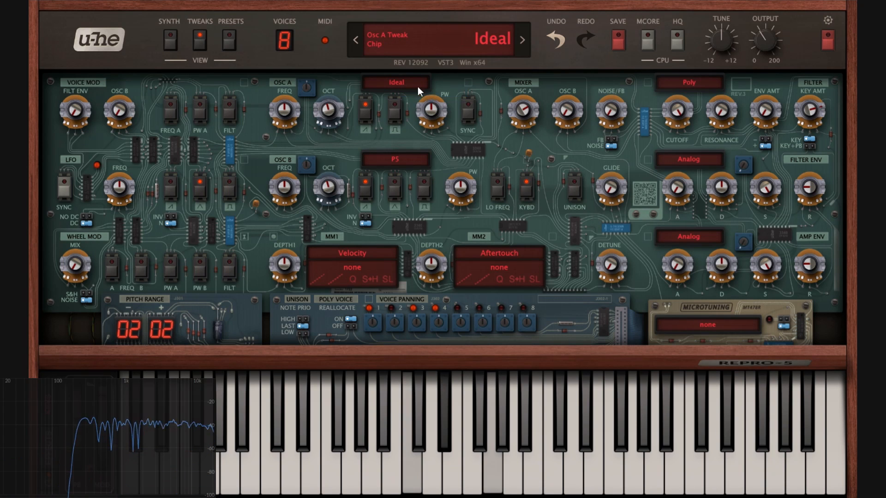
pyautogui.click(417, 86)
pyautogui.click(448, 127)
pyautogui.click(408, 83)
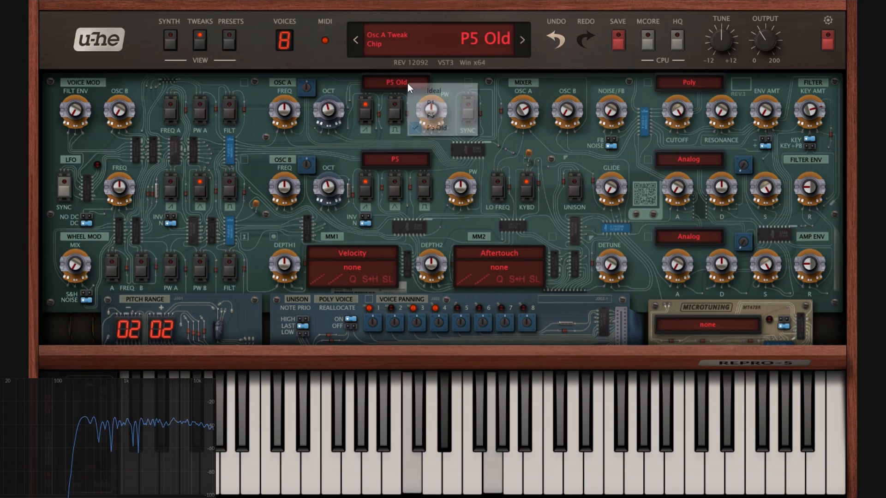
pyautogui.click(408, 84)
pyautogui.click(408, 83)
pyautogui.click(435, 125)
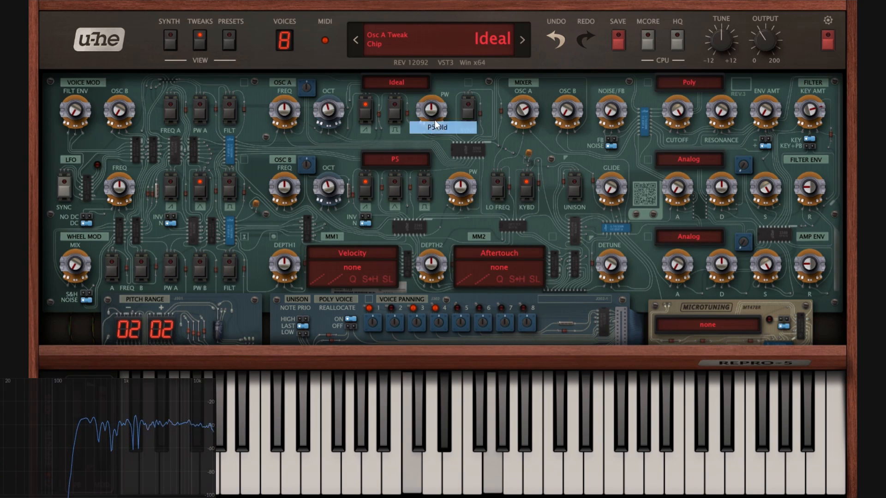
pyautogui.click(409, 82)
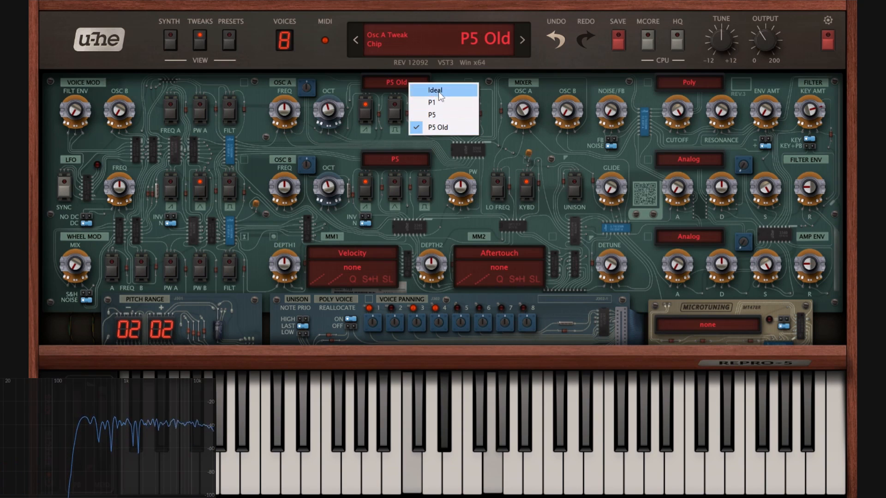
pyautogui.click(411, 87)
pyautogui.click(409, 80)
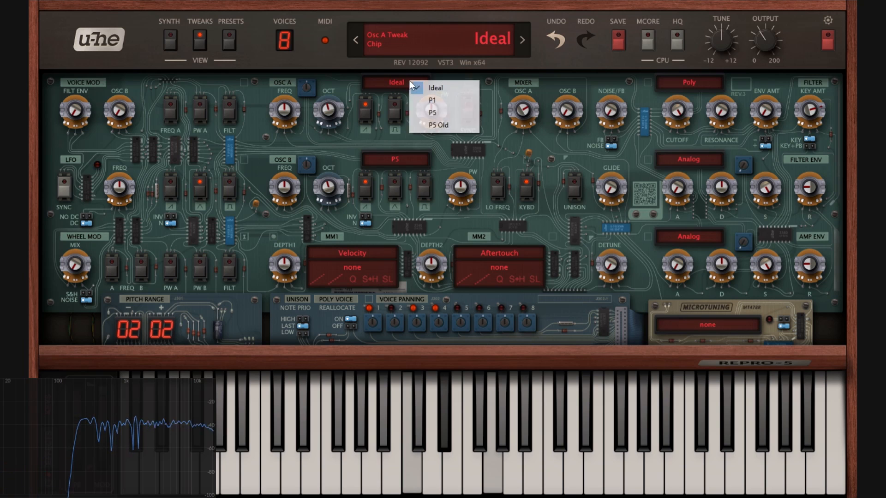
pyautogui.click(445, 123)
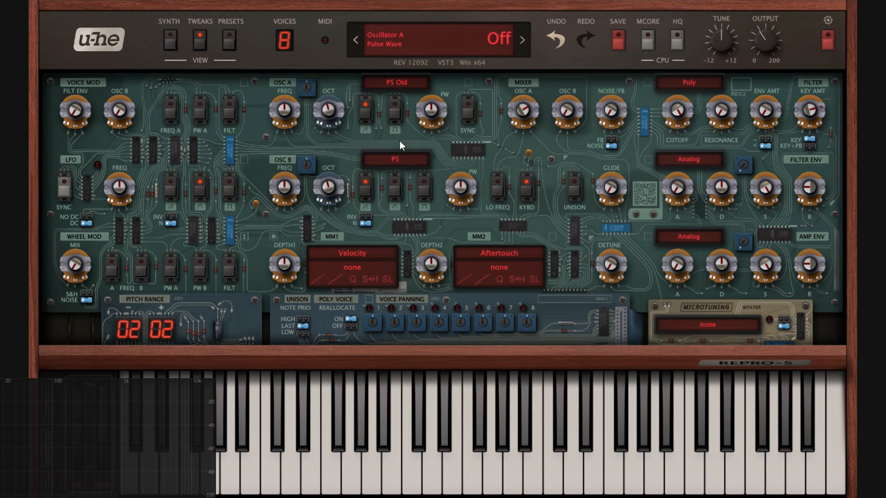
# Set Oscillator A's chip model to P5 and switch its waveform from saw to pulse
pyautogui.click(400, 82)
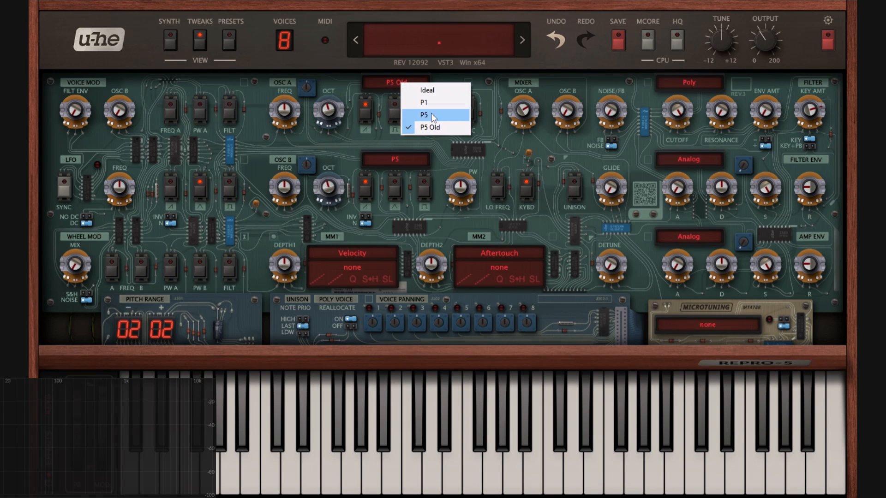
pyautogui.click(426, 112)
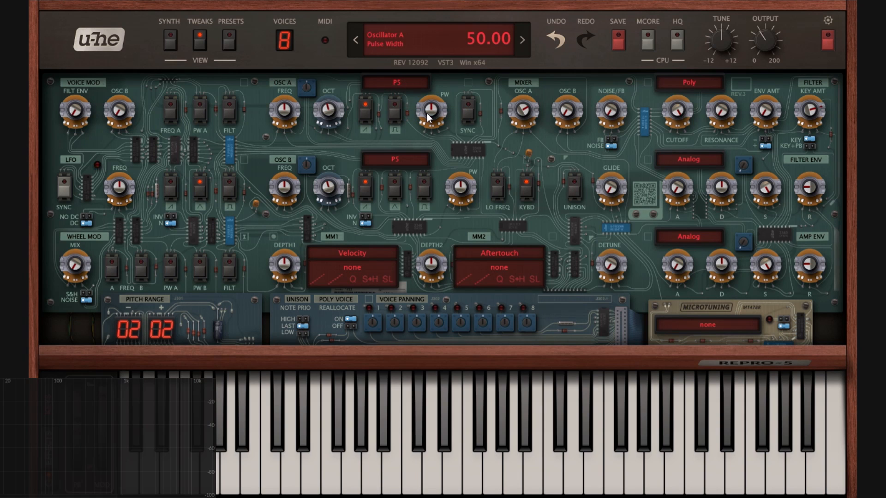
pyautogui.click(374, 115)
pyautogui.click(395, 111)
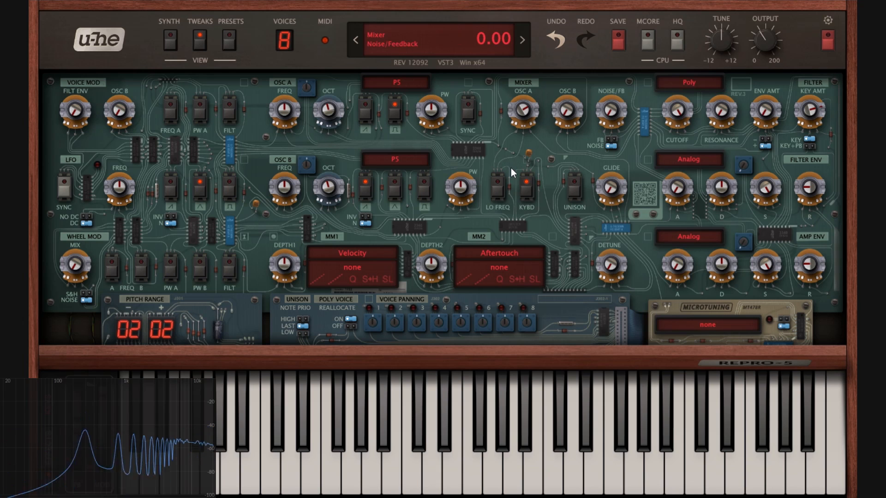
# Try the P1 chip model on Oscillator A and enable its saw wave together with the pulse wave
pyautogui.click(397, 84)
pyautogui.click(430, 111)
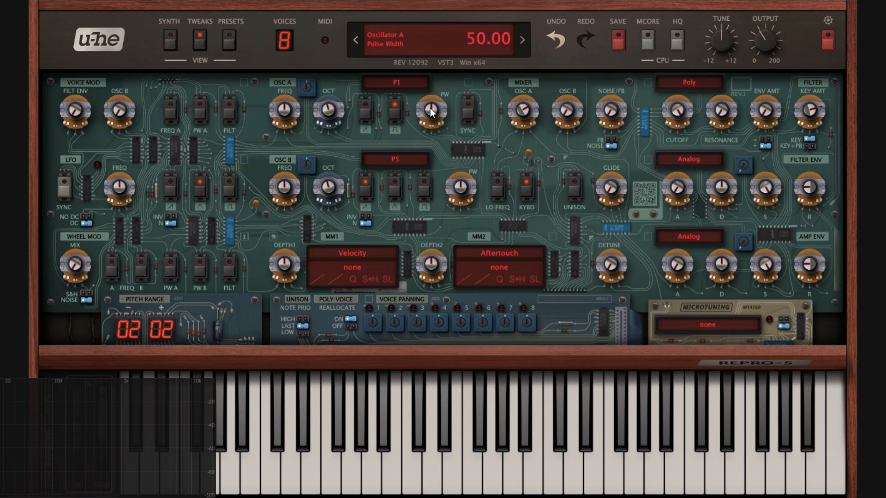
pyautogui.click(366, 111)
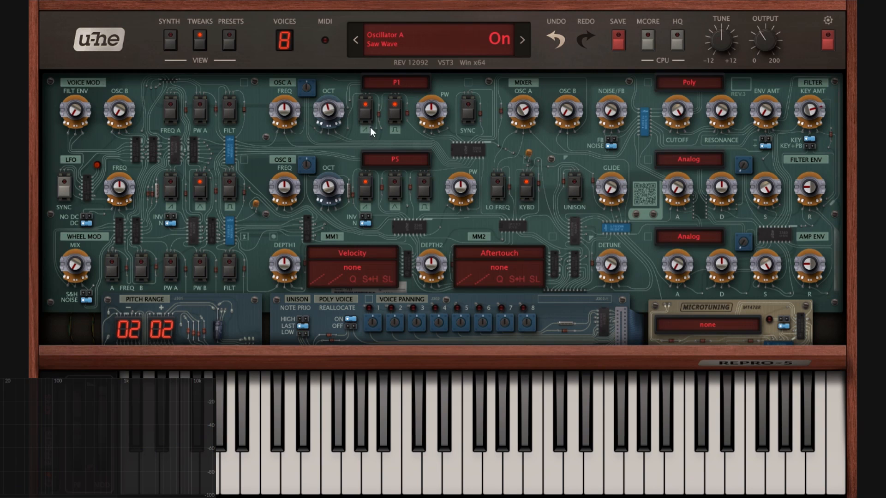
# Alternate Oscillator A's chip model between P5 and P1 with saw and pulse combined, ending on P5
pyautogui.click(404, 84)
pyautogui.click(428, 117)
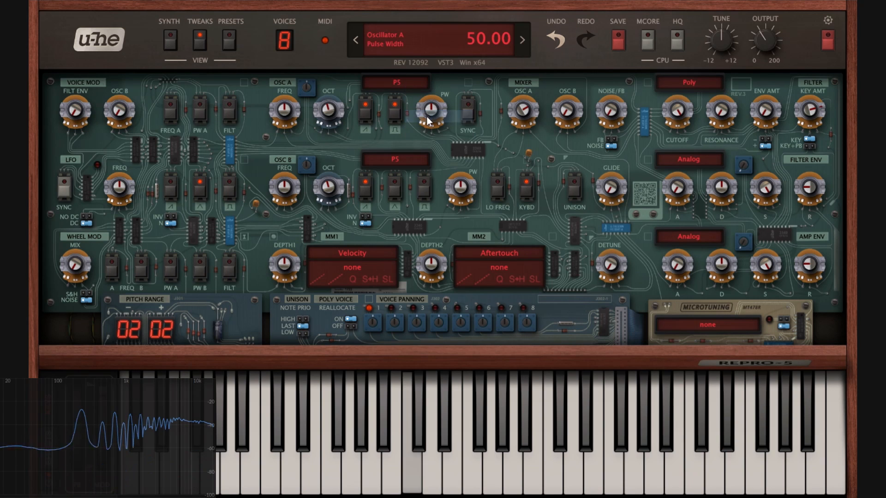
pyautogui.click(408, 85)
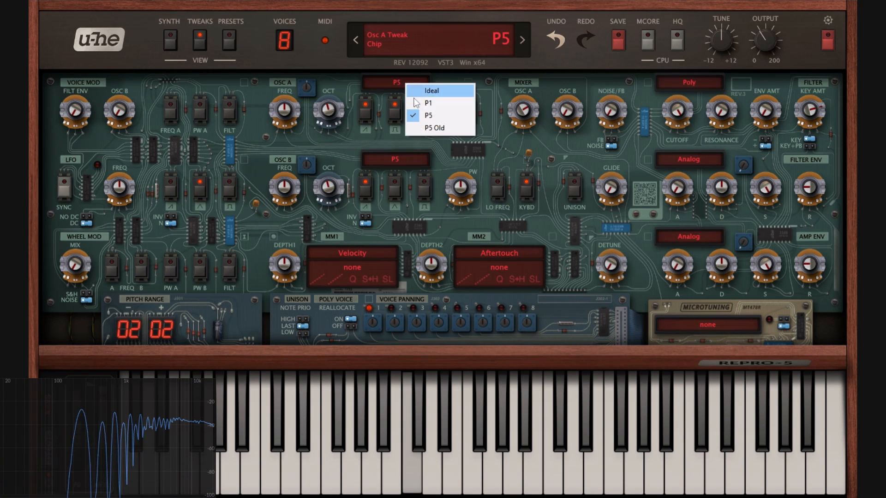
pyautogui.click(416, 103)
pyautogui.click(408, 84)
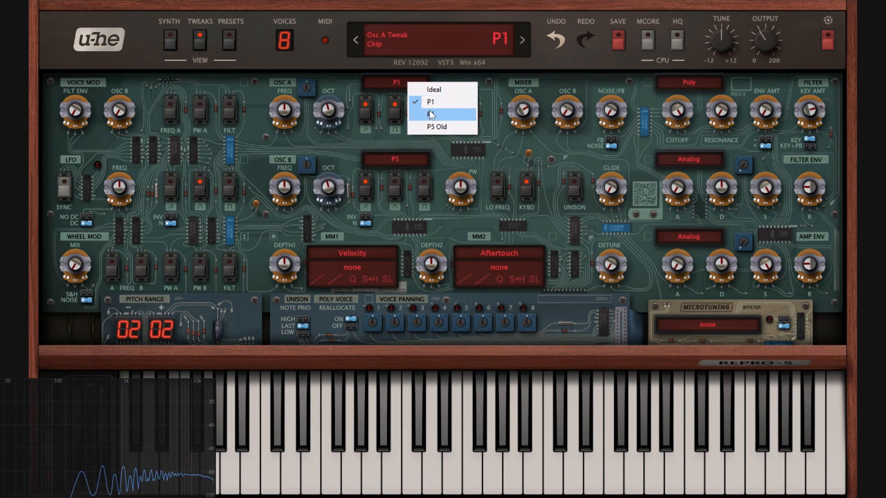
pyautogui.click(430, 114)
pyautogui.click(404, 83)
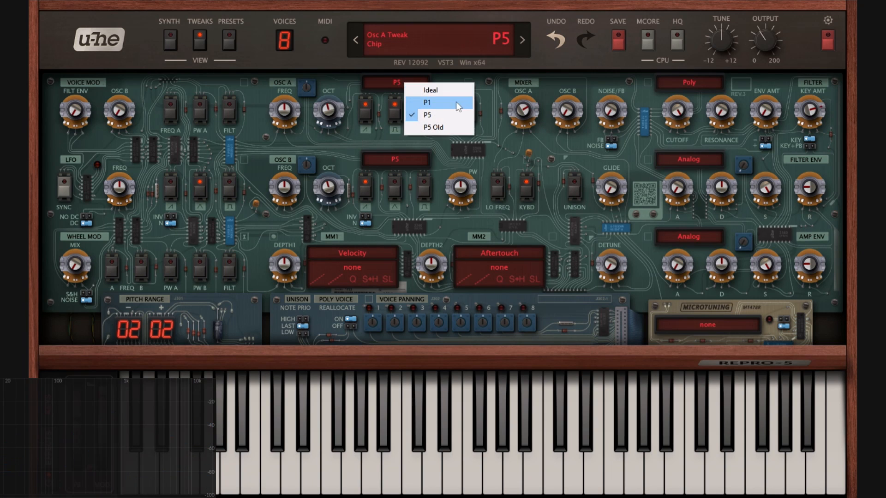
pyautogui.click(456, 103)
pyautogui.click(406, 84)
pyautogui.click(438, 118)
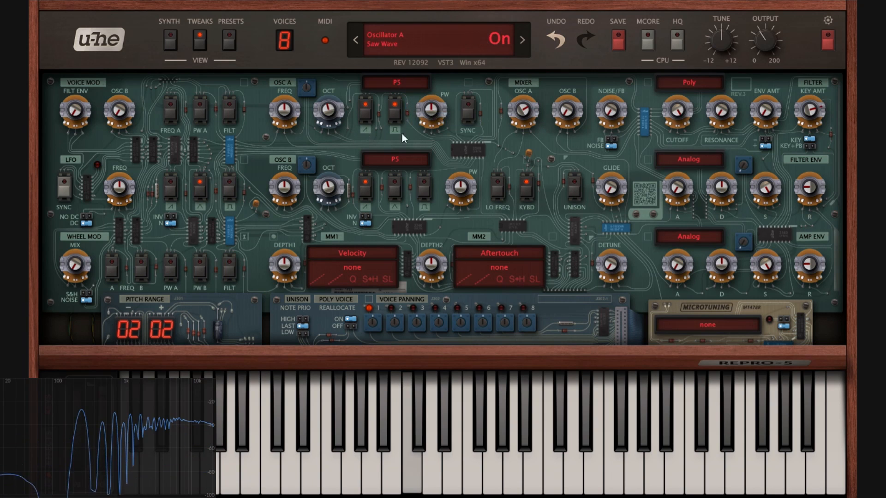
# Repeat the P1 versus P5 chip comparison on Oscillator A, and leave it set to P5
pyautogui.click(407, 84)
pyautogui.click(435, 103)
pyautogui.click(412, 84)
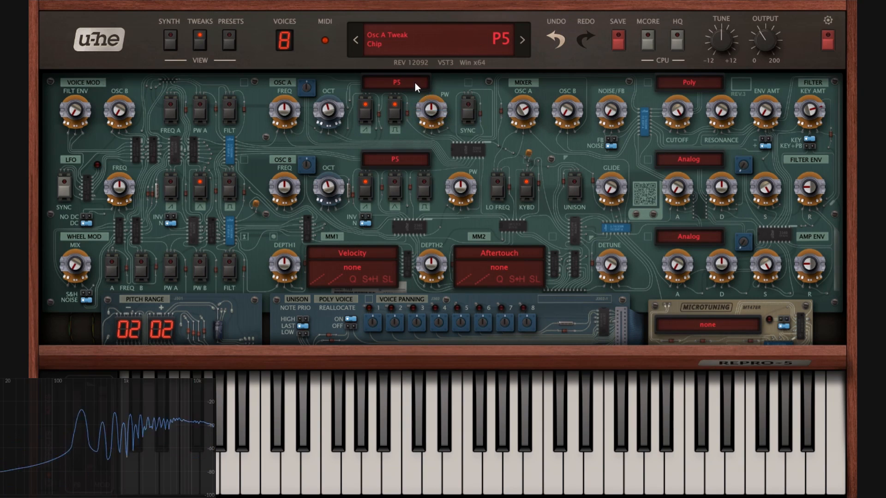
pyautogui.click(415, 82)
pyautogui.click(427, 105)
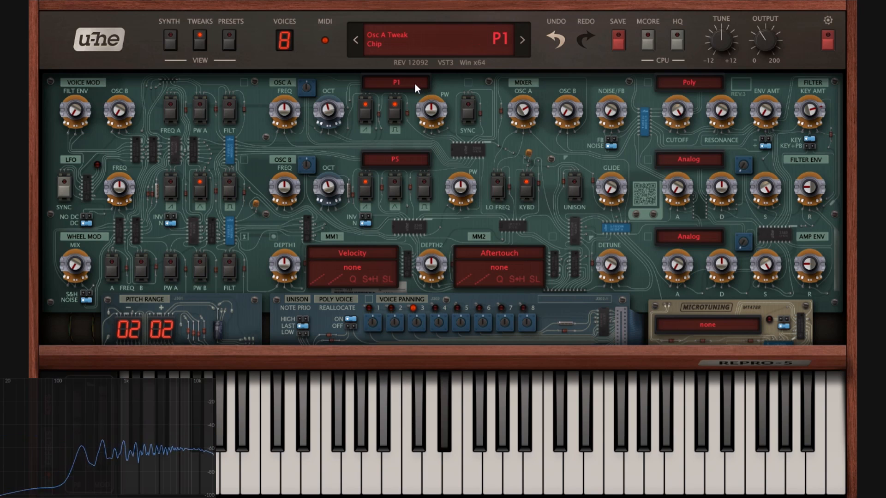
pyautogui.click(410, 90)
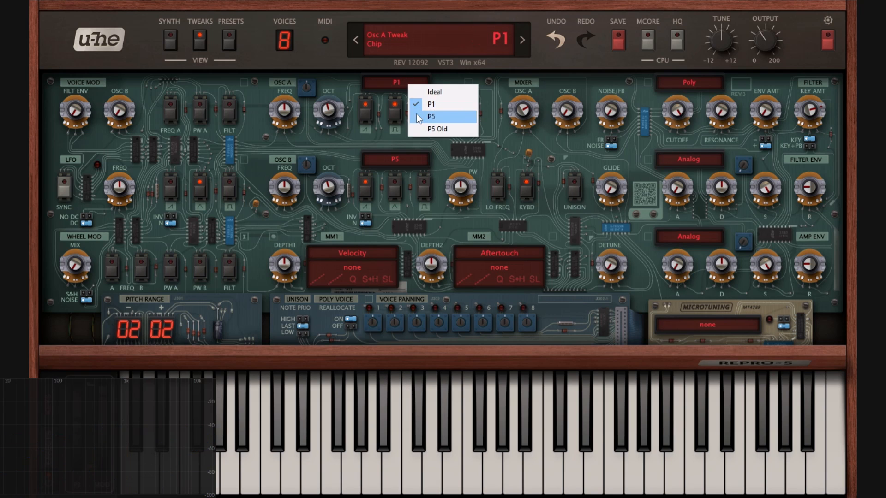
pyautogui.click(434, 113)
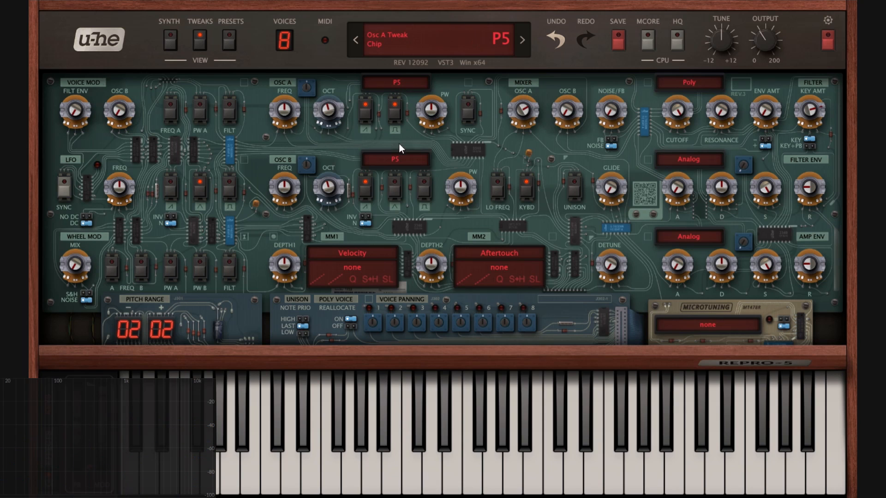
# Select the Bottom chip model for Oscillator B and raise Oscillator B's level in the mixer
pyautogui.click(400, 158)
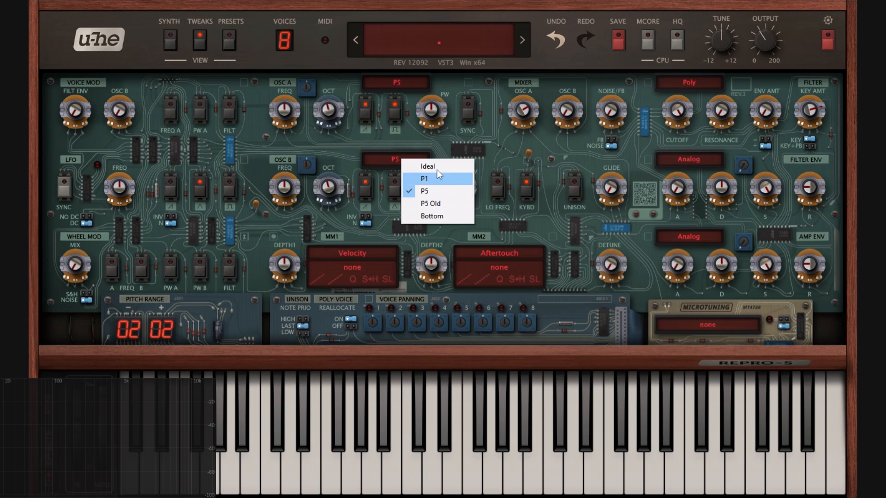
pyautogui.click(434, 216)
pyautogui.moveTo(565, 122); pyautogui.dragTo(572, 91)
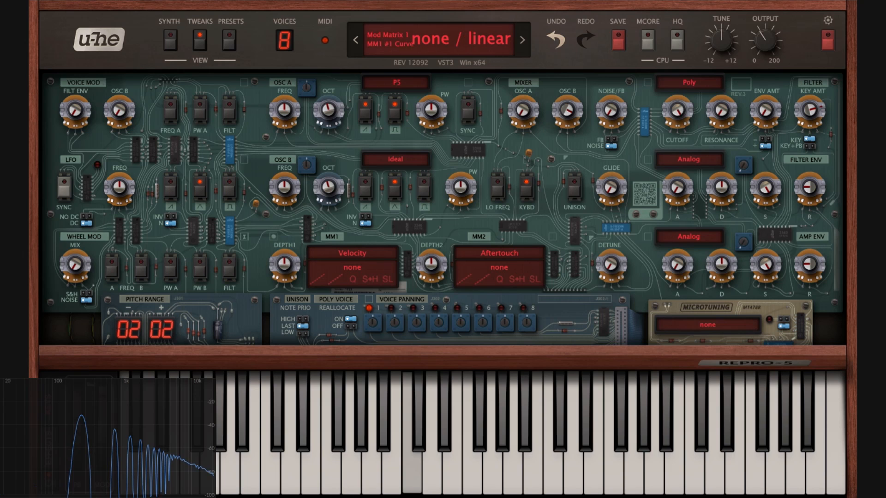
# Compare Bottom and Ideal chip models on Oscillator B's triangle wave, ending on Bottom
pyautogui.click(405, 159)
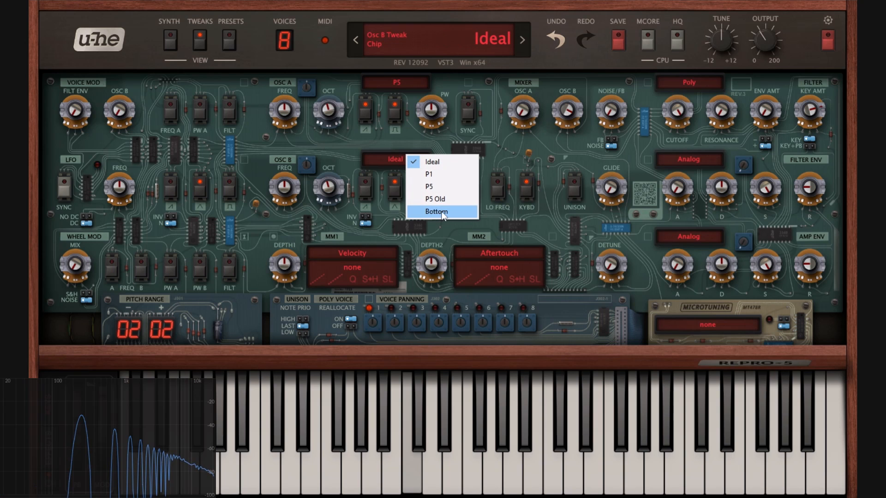
pyautogui.click(437, 212)
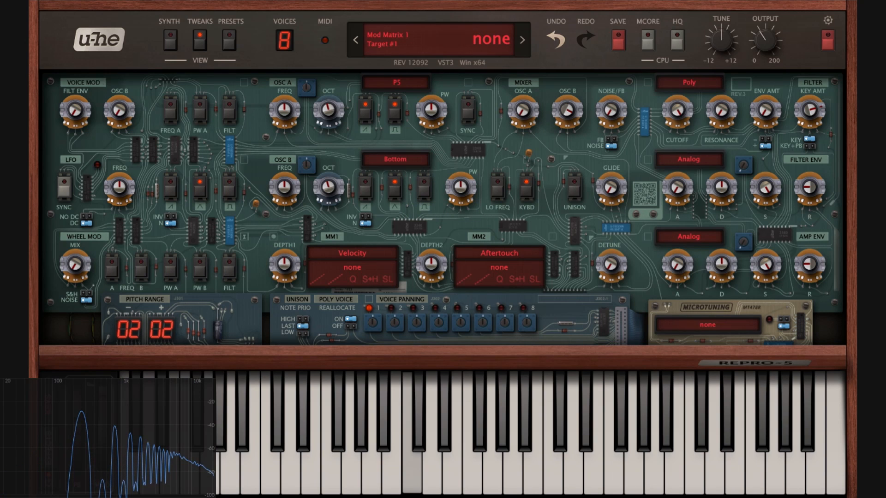
pyautogui.click(405, 161)
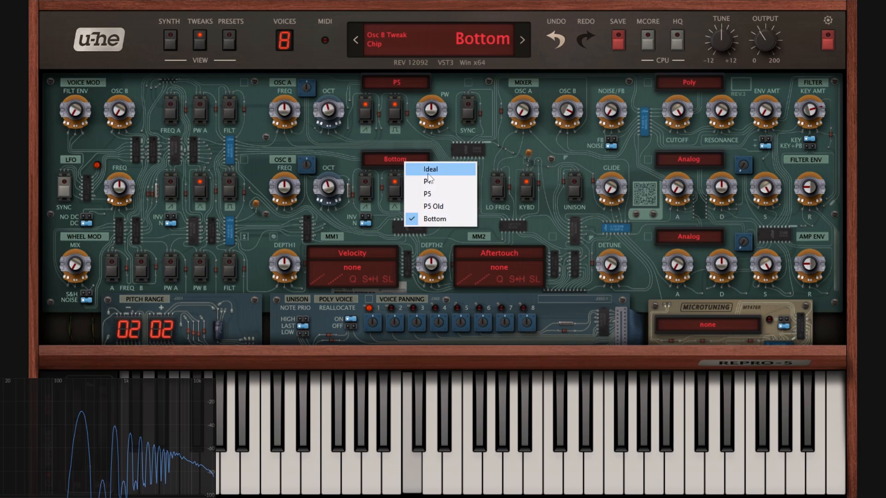
pyautogui.click(428, 173)
pyautogui.click(416, 163)
pyautogui.click(438, 220)
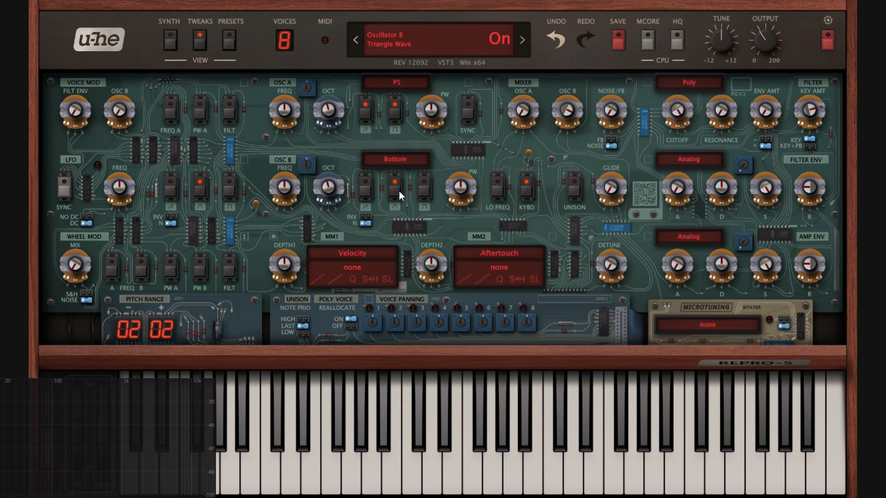
# Enable Oscillator B's saw wave alongside the triangle, and compare the Ideal chip model against Bottom
pyautogui.click(365, 190)
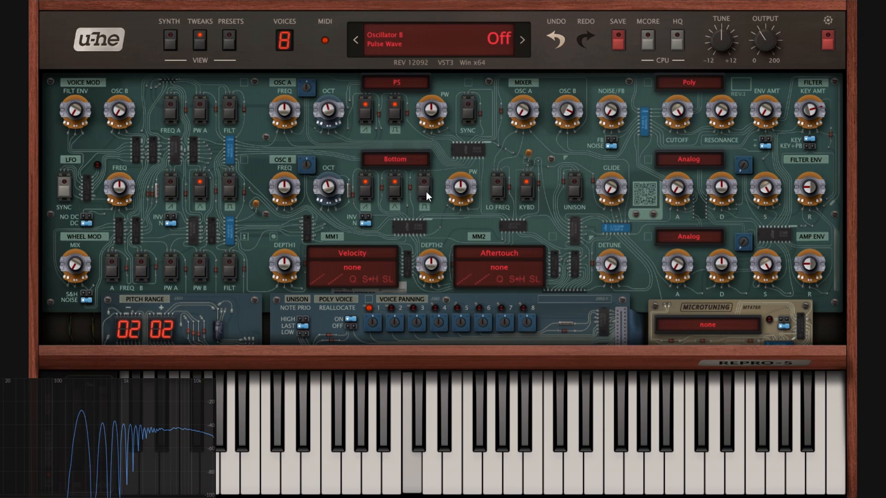
pyautogui.click(408, 160)
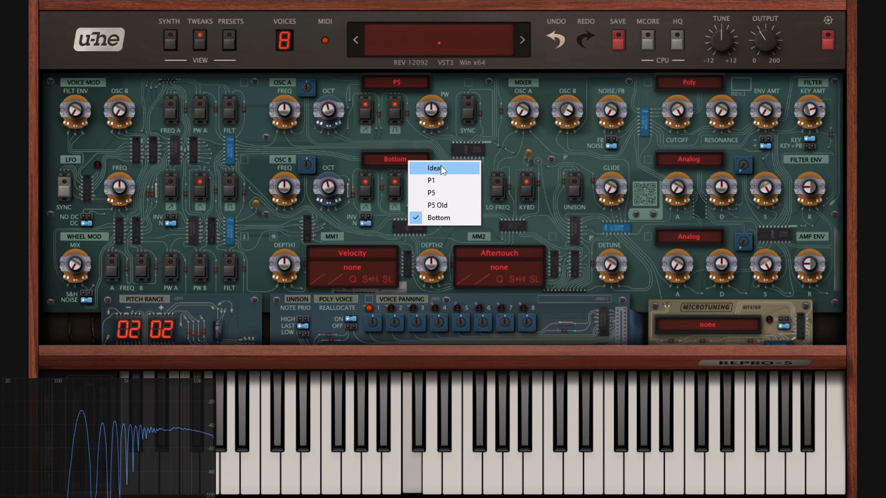
pyautogui.click(441, 169)
pyautogui.click(411, 163)
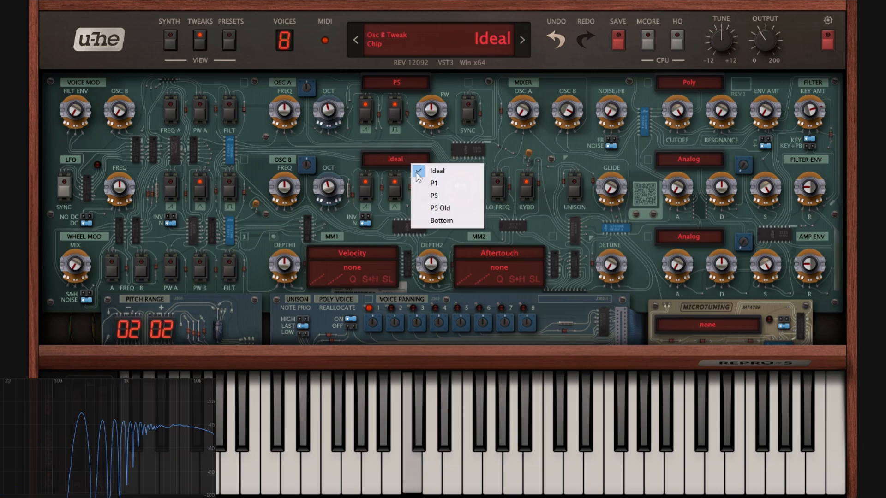
pyautogui.click(435, 221)
# Switch Oscillator B's chip model between Ideal and Bottom with saw and triangle on, finishing on Ideal
pyautogui.click(394, 187)
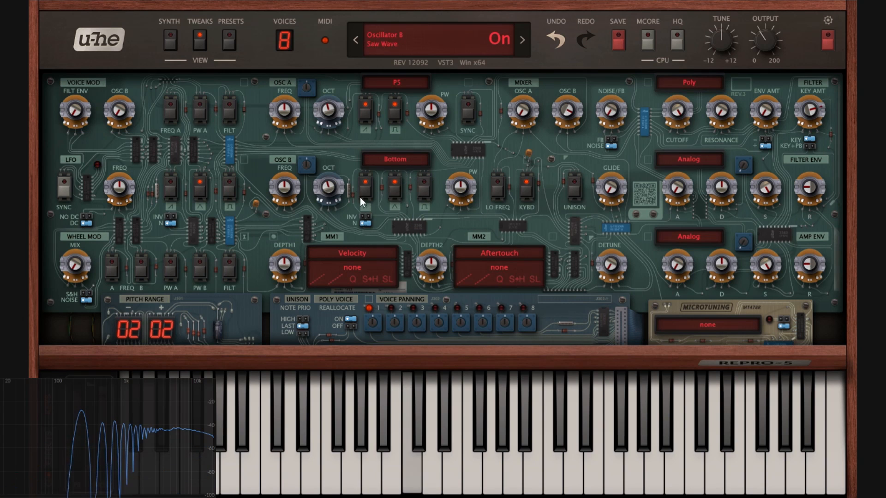
pyautogui.click(417, 160)
pyautogui.click(444, 167)
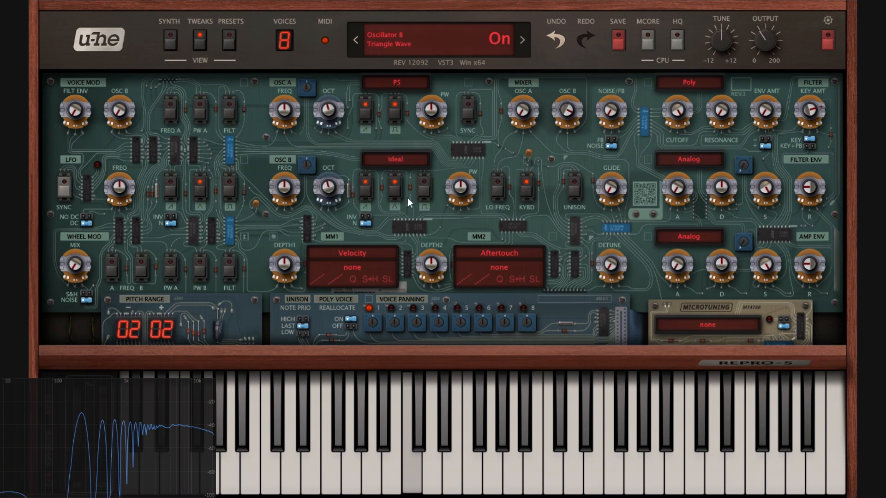
pyautogui.click(396, 160)
pyautogui.click(431, 216)
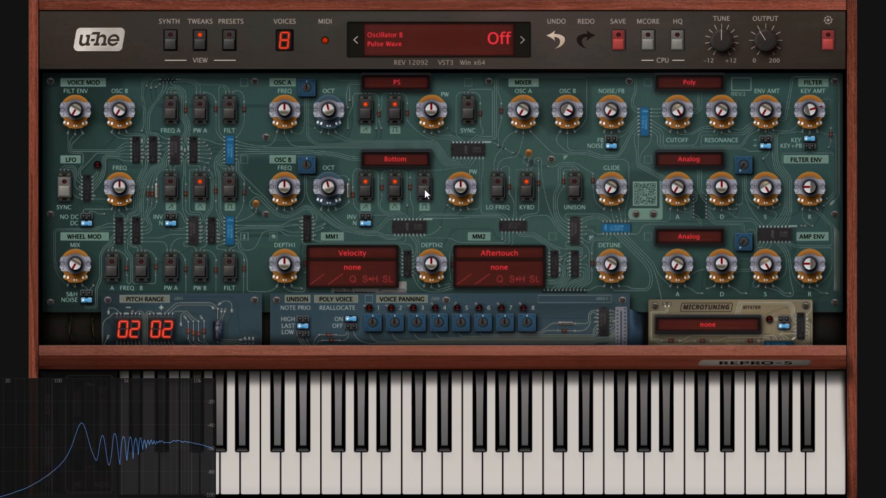
pyautogui.click(412, 165)
pyautogui.click(416, 167)
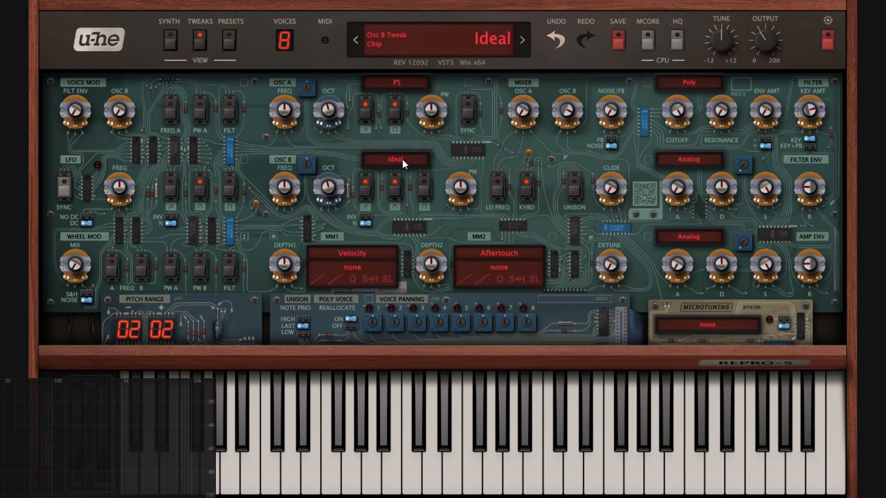
# Lower the filter cutoff and raise the resonance with the Poly filter chip model selected
pyautogui.click(401, 157)
pyautogui.click(697, 81)
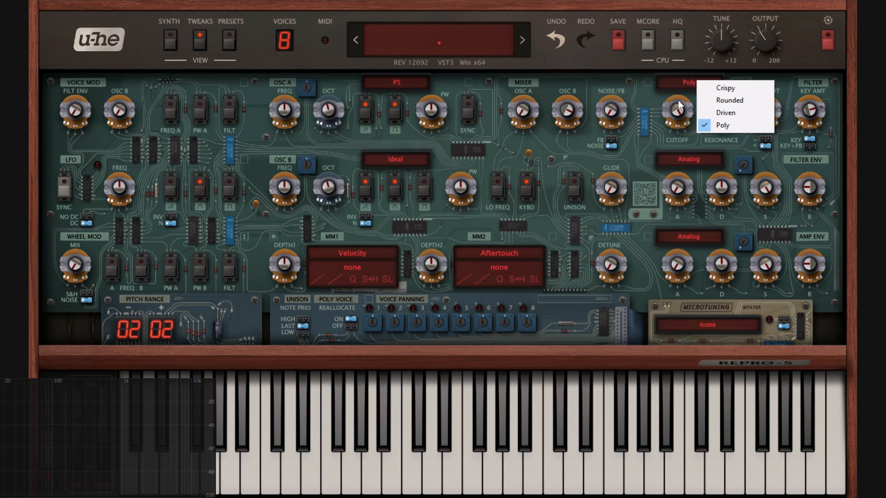
pyautogui.click(635, 88)
pyautogui.click(697, 85)
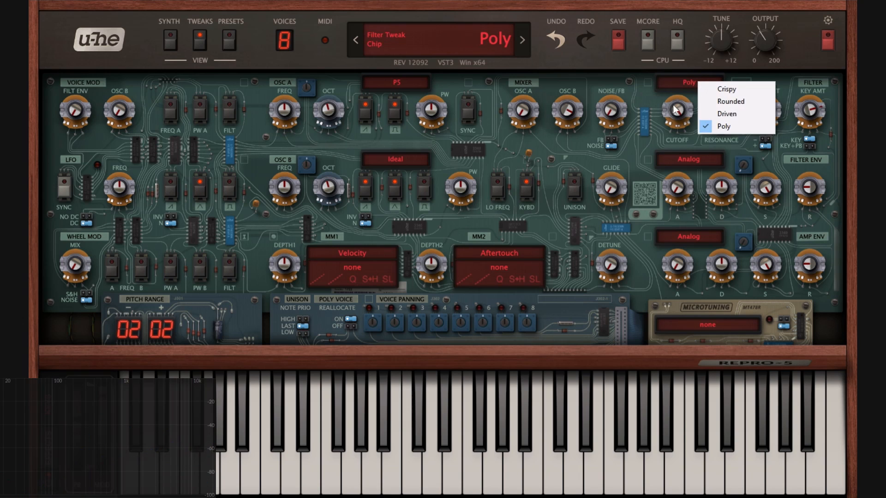
pyautogui.moveTo(677, 111); pyautogui.dragTo(695, 223)
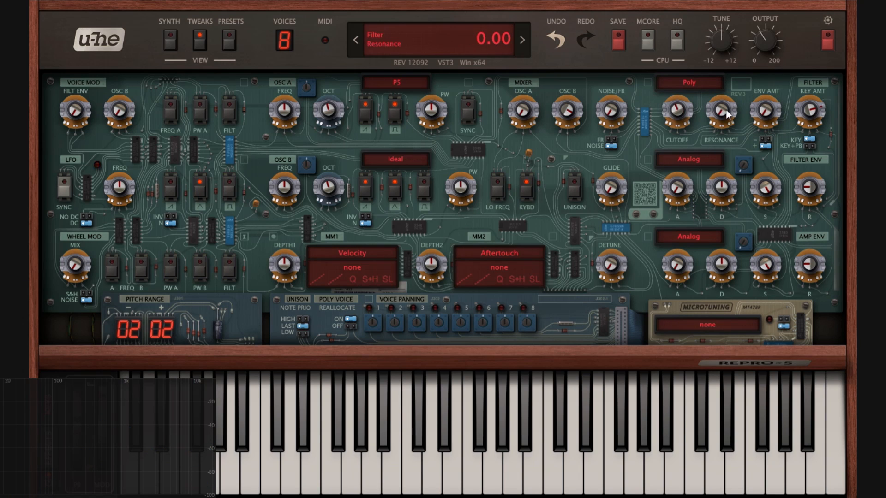
pyautogui.moveTo(724, 110); pyautogui.dragTo(730, 49)
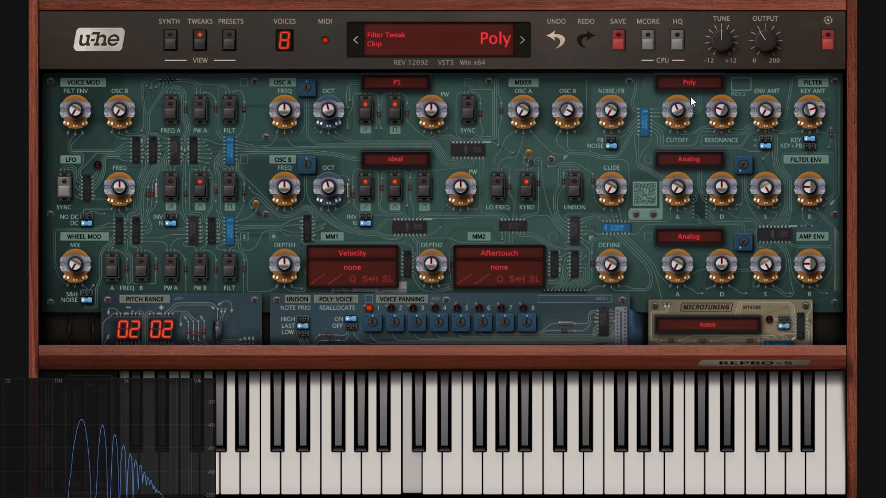
# Switch the filter's chip model to Crispy and adjust the cutoff
pyautogui.moveTo(677, 111); pyautogui.dragTo(706, 84)
pyautogui.click(706, 85)
pyautogui.click(720, 88)
pyautogui.moveTo(676, 116); pyautogui.dragTo(701, 143)
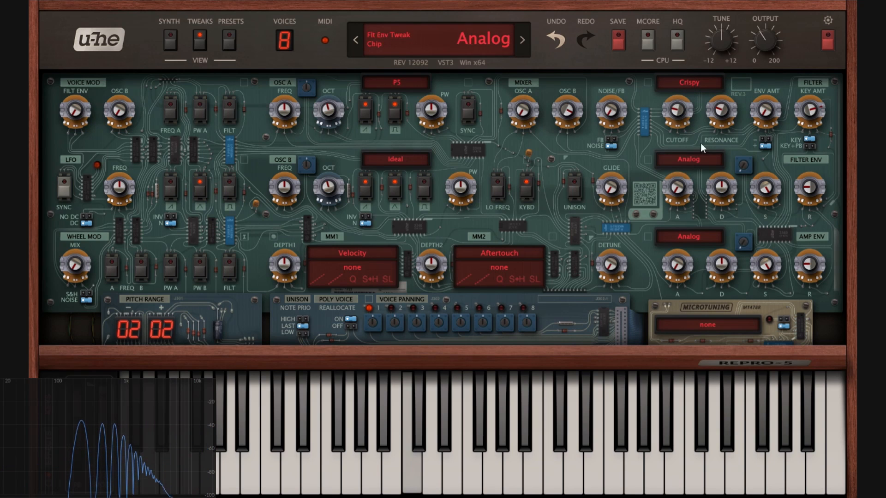
# Raise the filter cutoff and set the resonance to 47 with the Crispy chip model
pyautogui.click(699, 82)
pyautogui.click(700, 97)
pyautogui.moveTo(686, 106); pyautogui.dragTo(693, 49)
pyautogui.click(698, 84)
pyautogui.click(701, 89)
pyautogui.moveTo(724, 103); pyautogui.dragTo(725, 65)
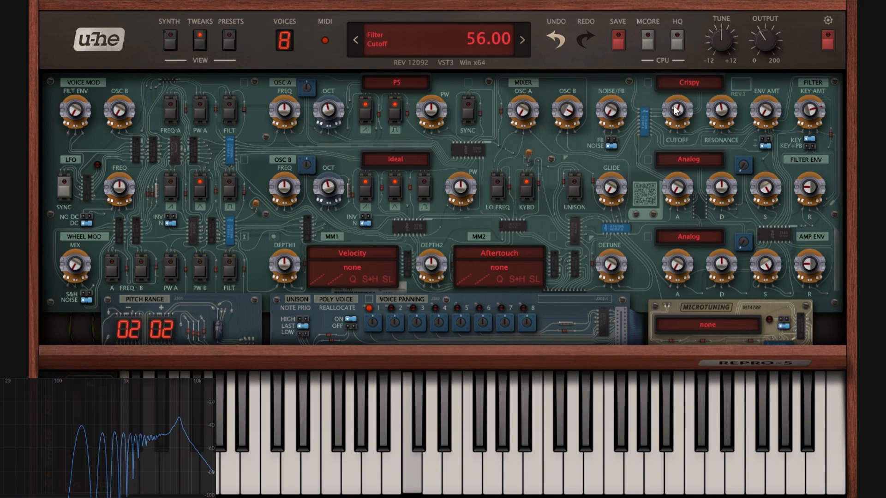
# Lower the filter cutoff and compare the Rounded chip model against Crispy, ending on Crispy
pyautogui.moveTo(677, 107); pyautogui.dragTo(692, 172)
pyautogui.click(694, 84)
pyautogui.click(727, 103)
pyautogui.click(697, 82)
pyautogui.click(703, 89)
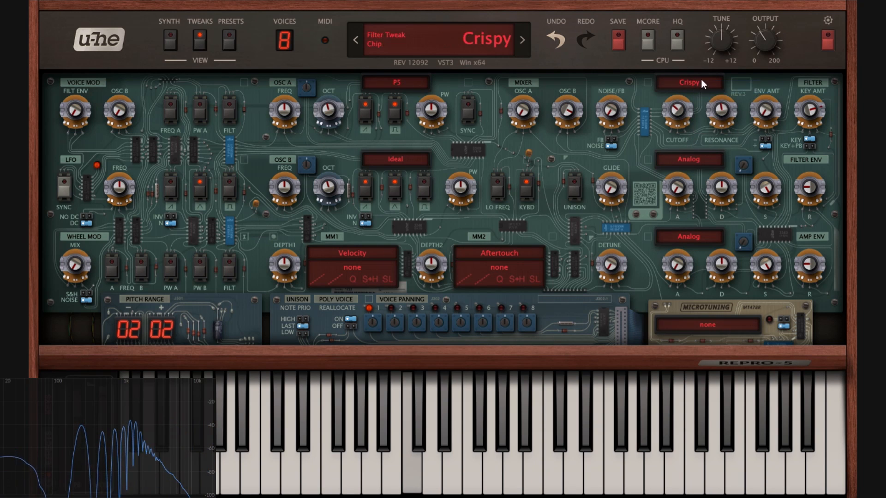
# Switch the filter's chip model to Poly and raise the cutoff to 62
pyautogui.click(701, 81)
pyautogui.click(718, 125)
pyautogui.moveTo(678, 114); pyautogui.dragTo(695, 48)
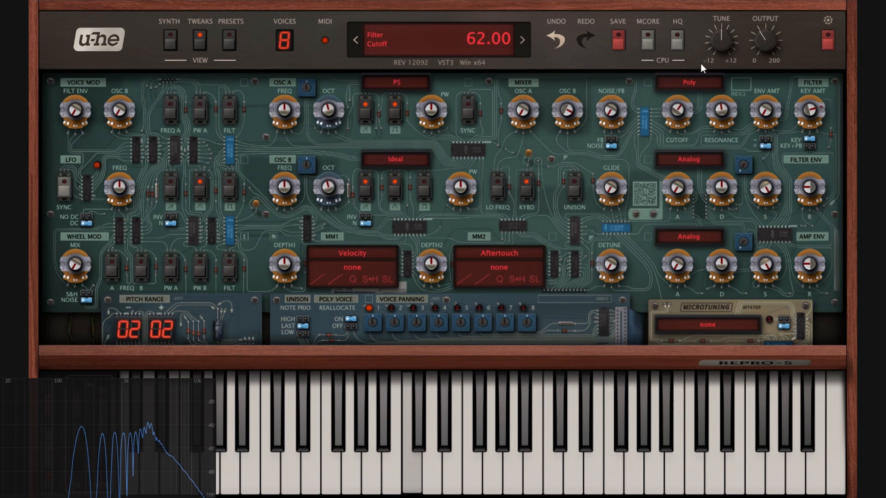
# Alternate the filter's chip model between Crispy and Poly at the same cutoff and resonance, ending on Crispy
pyautogui.click(700, 82)
pyautogui.click(727, 90)
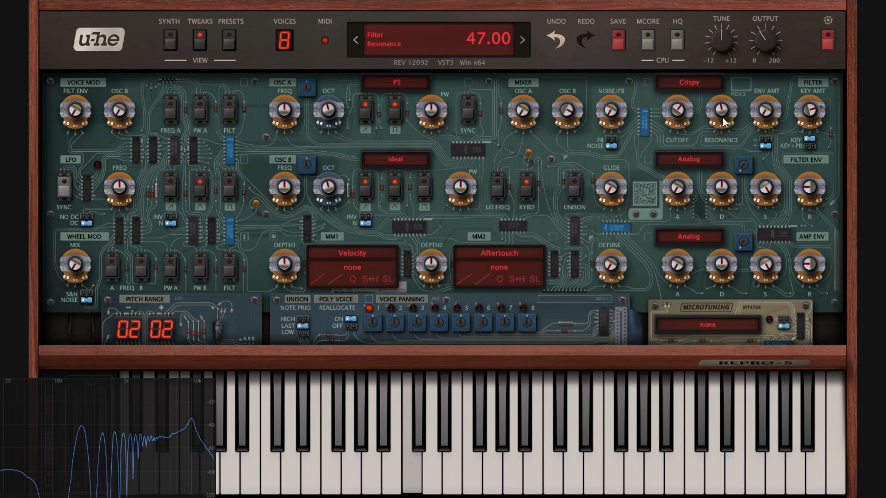
pyautogui.click(698, 82)
pyautogui.click(719, 126)
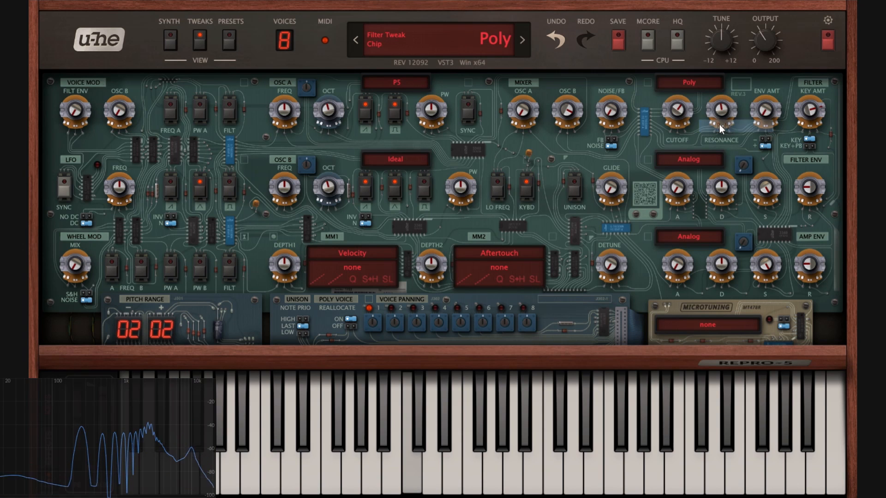
pyautogui.click(700, 82)
pyautogui.click(733, 90)
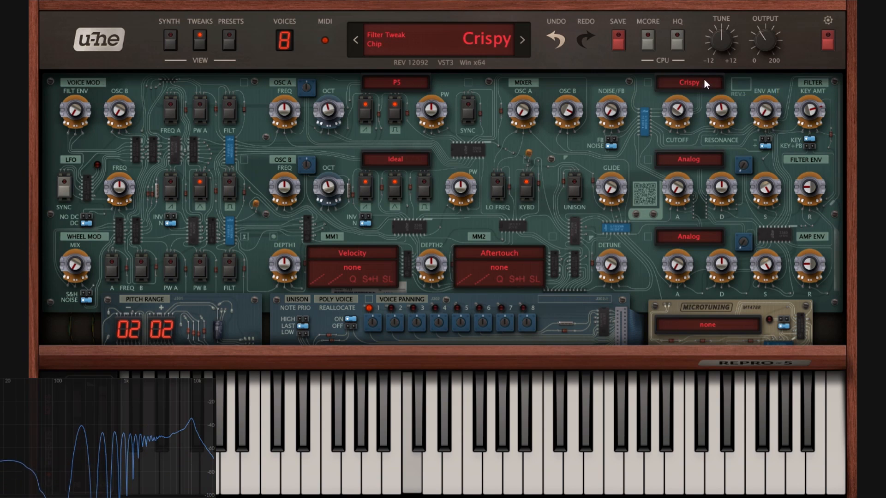
pyautogui.click(704, 79)
pyautogui.click(714, 126)
pyautogui.click(702, 82)
pyautogui.click(710, 92)
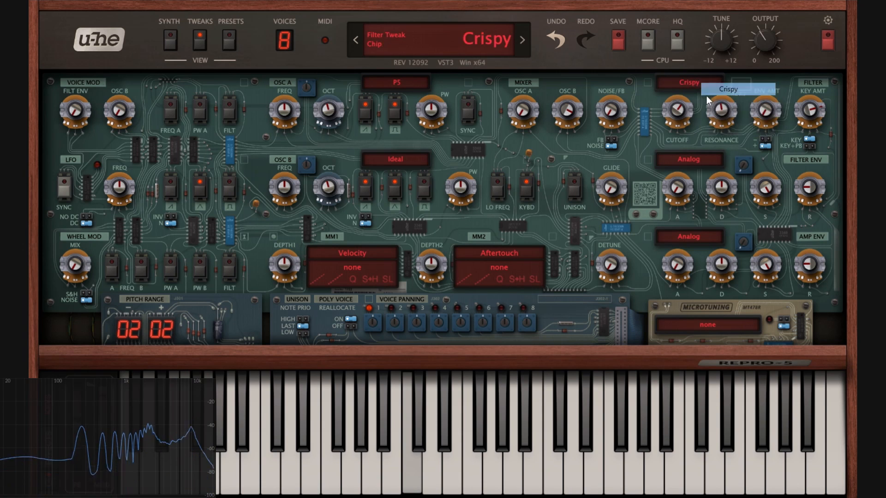
# Compare the Rounded, Driven and Poly filter chip models, ending on Poly
pyautogui.click(702, 84)
pyautogui.click(728, 106)
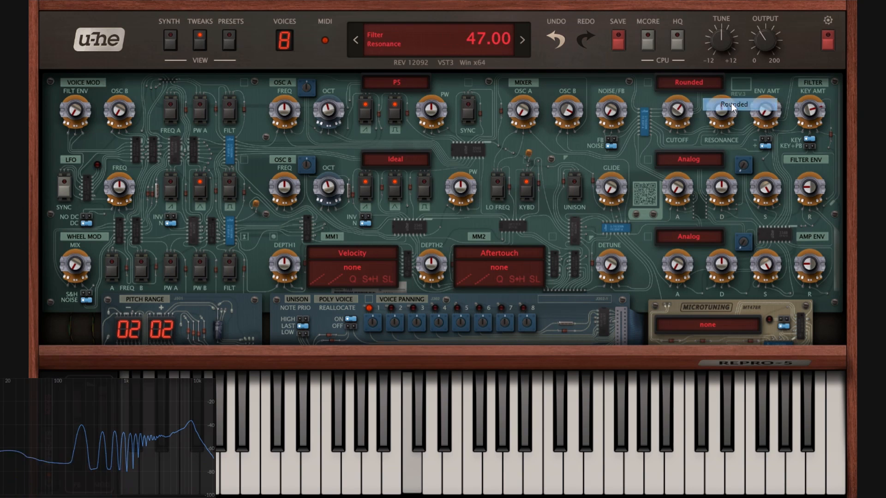
pyautogui.click(701, 86)
pyautogui.click(723, 117)
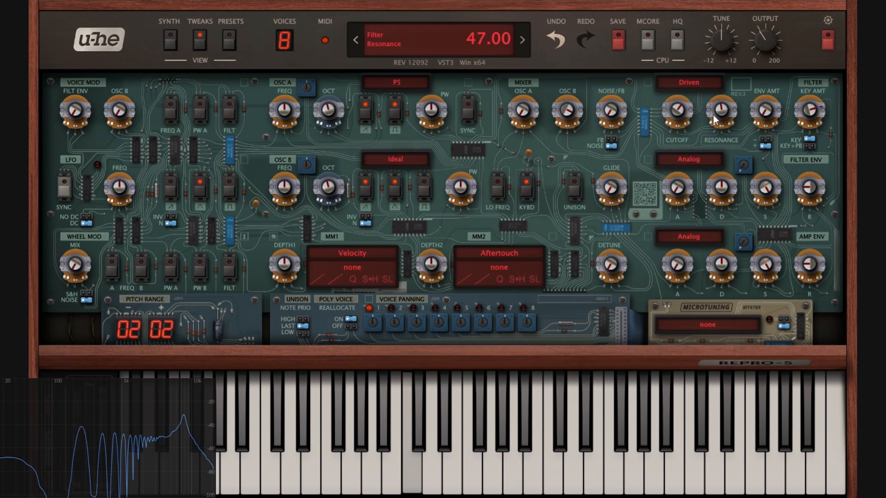
pyautogui.click(696, 83)
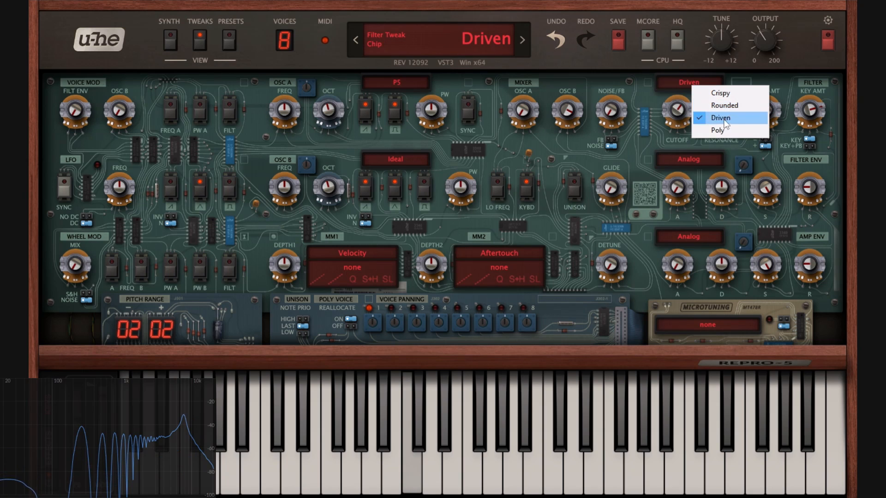
pyautogui.click(719, 130)
pyautogui.click(710, 83)
pyautogui.click(724, 117)
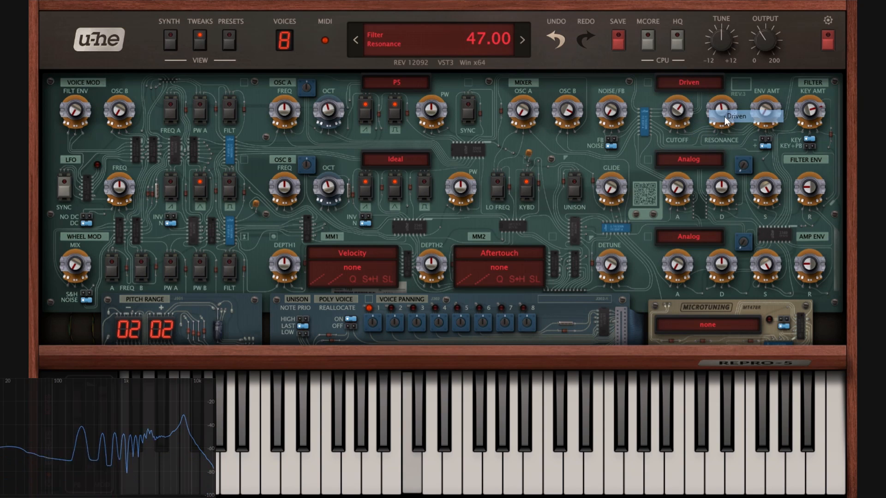
pyautogui.click(688, 80)
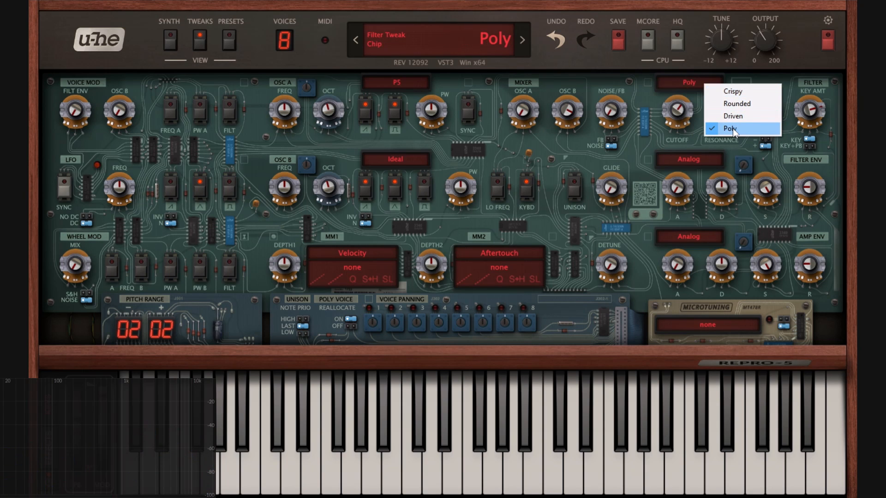
pyautogui.click(733, 128)
pyautogui.click(693, 82)
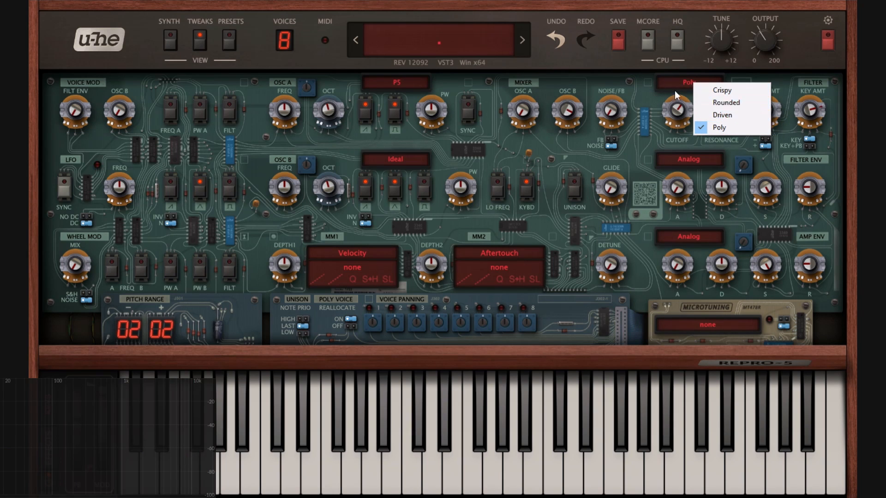
pyautogui.click(644, 86)
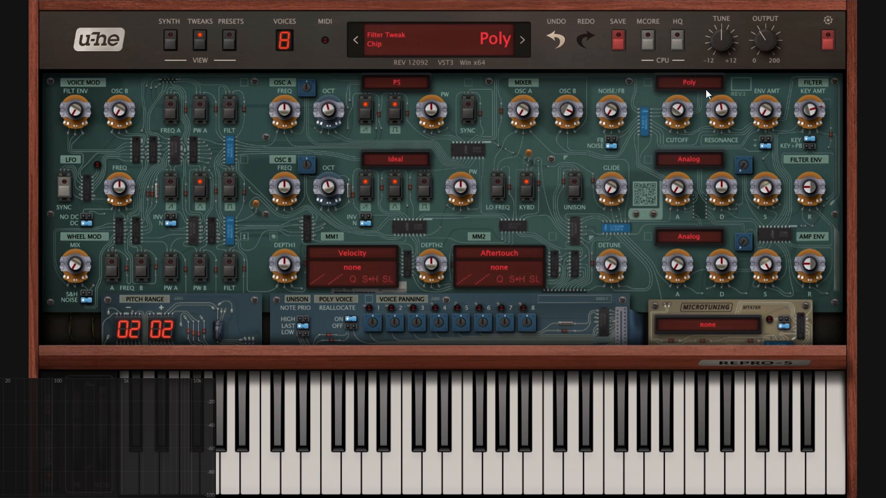
pyautogui.click(694, 157)
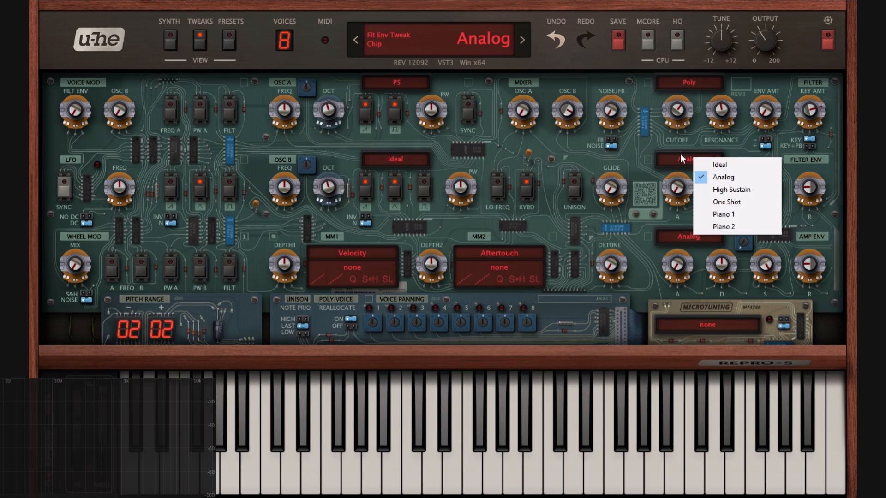
pyautogui.click(730, 180)
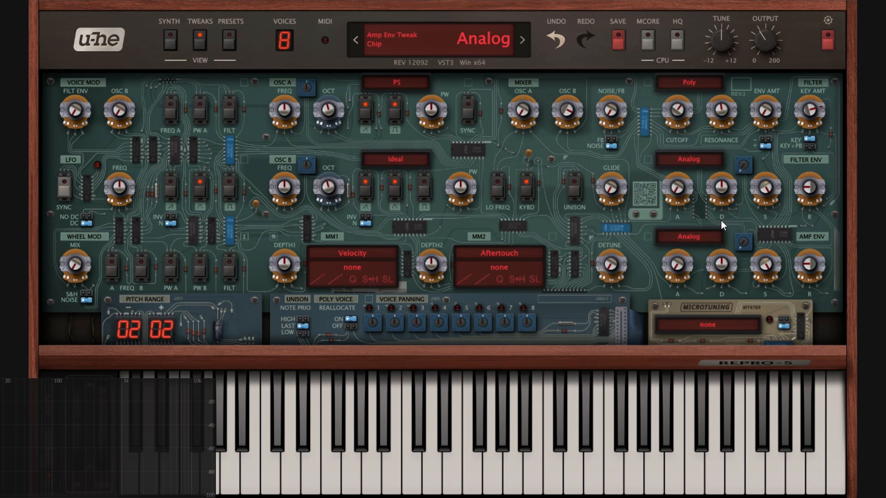
# Try the Ideal chip model on the filter envelope, and switch it to High Sustain
pyautogui.click(713, 164)
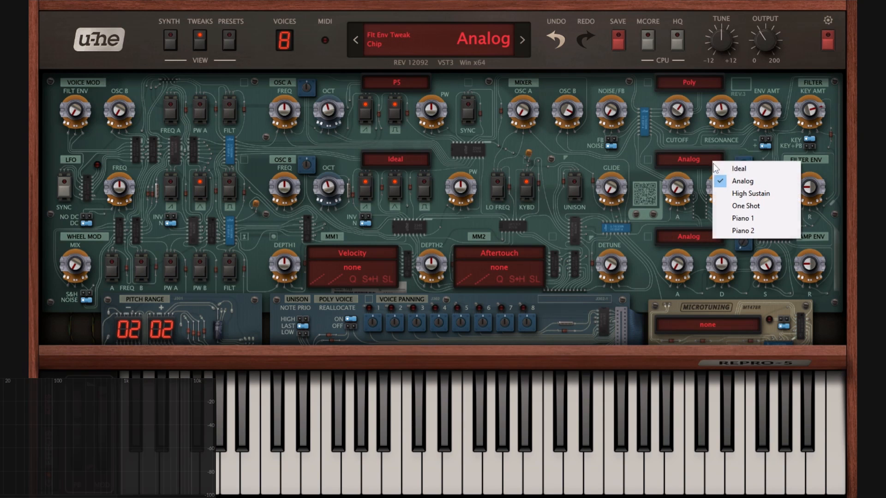
pyautogui.click(738, 169)
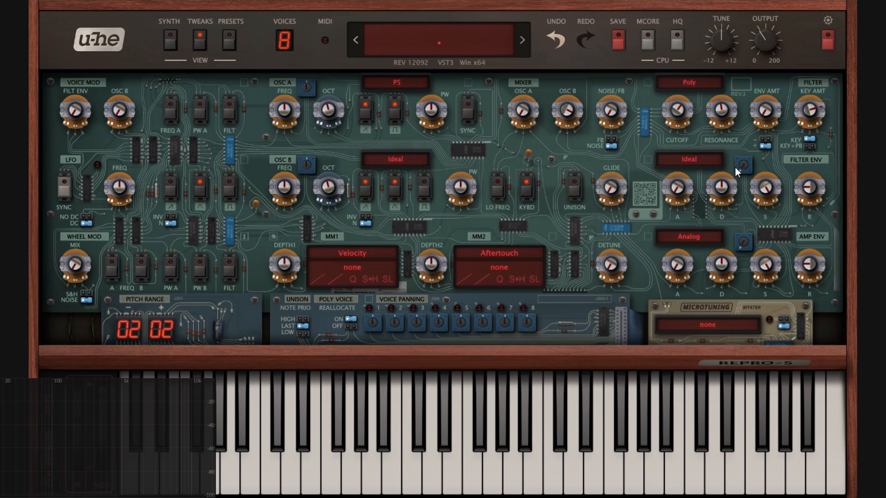
pyautogui.click(704, 157)
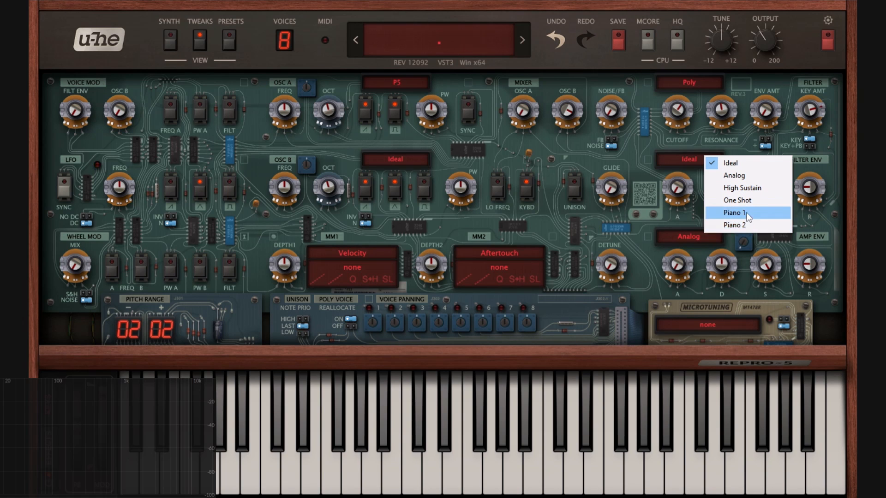
pyautogui.click(715, 163)
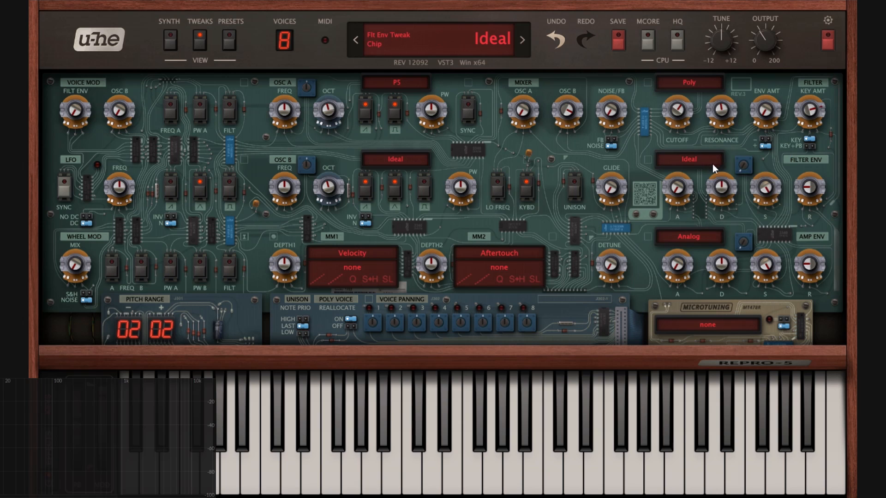
pyautogui.click(712, 165)
pyautogui.click(752, 196)
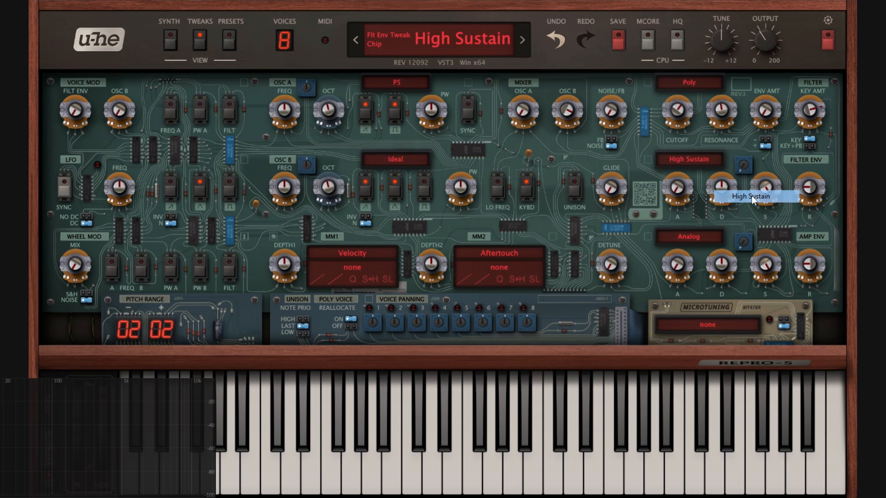
# Lower the filter cutoff while keeping the filter envelope on the High Sustain chip model
pyautogui.click(719, 159)
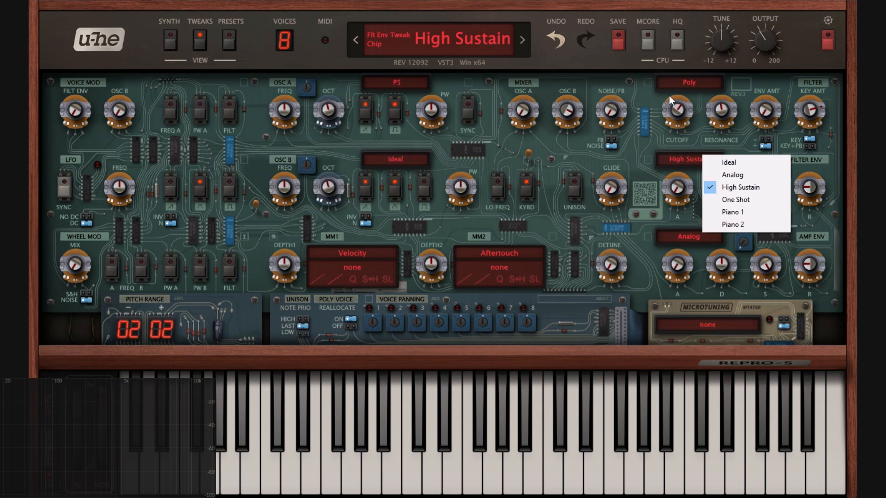
pyautogui.moveTo(669, 96); pyautogui.dragTo(702, 169)
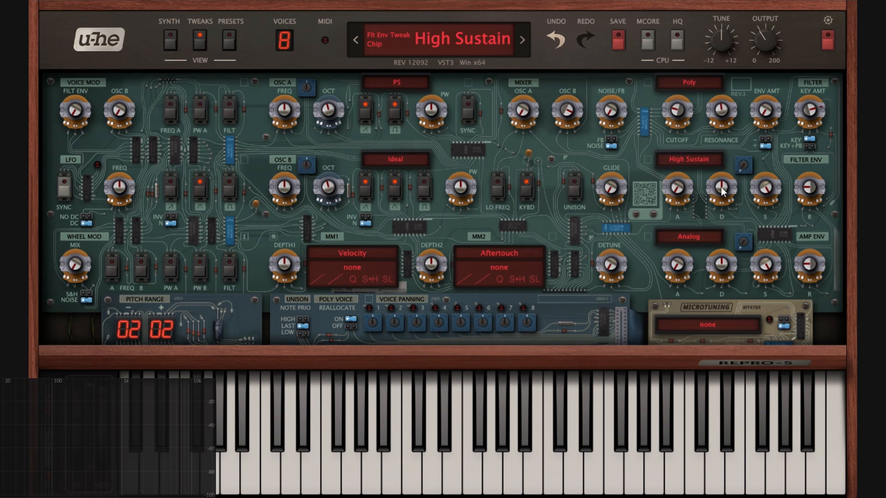
pyautogui.click(706, 161)
pyautogui.click(748, 190)
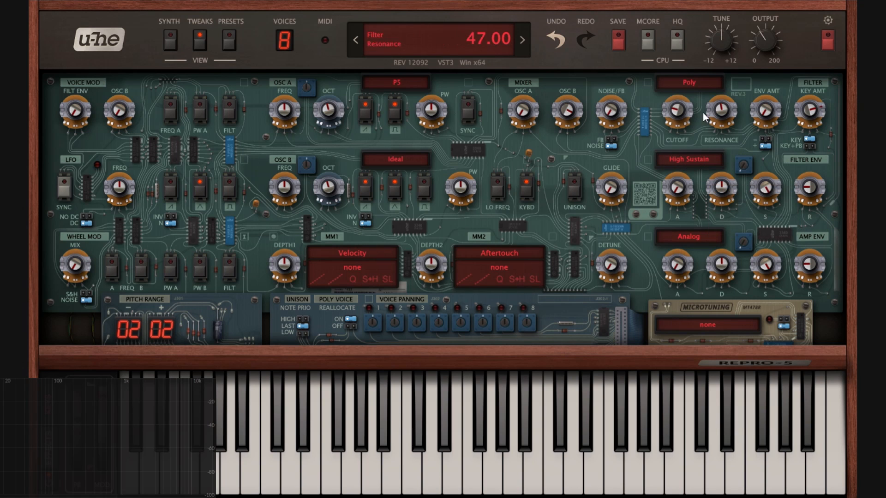
# Lower the filter resonance, set the filter's envelope amount to 71, and adjust the sustain of the amp and filter envelopes
pyautogui.moveTo(721, 110); pyautogui.dragTo(728, 141)
pyautogui.moveTo(768, 115); pyautogui.dragTo(773, 103)
pyautogui.moveTo(811, 127); pyautogui.dragTo(776, 96)
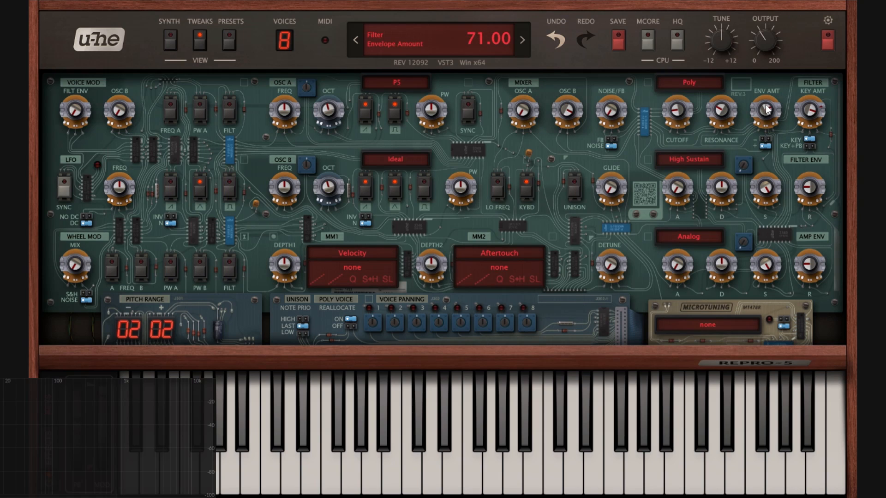
pyautogui.moveTo(701, 80); pyautogui.dragTo(711, 66)
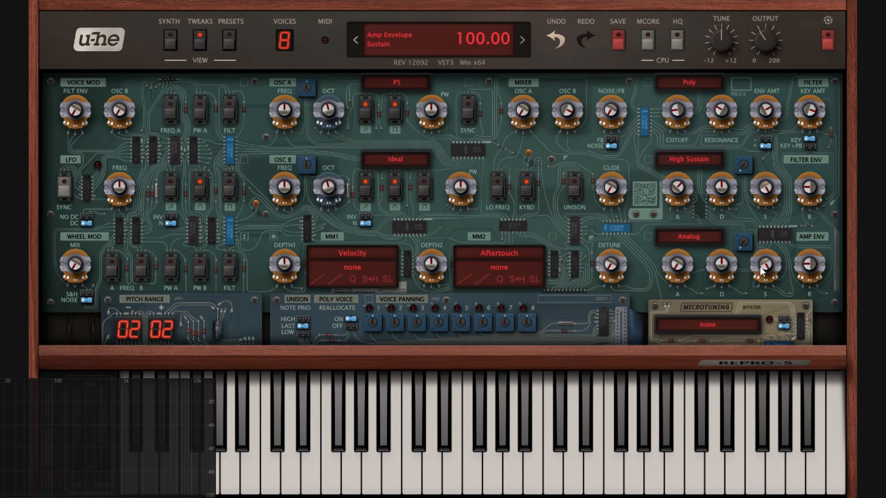
pyautogui.moveTo(766, 266); pyautogui.dragTo(780, 156)
pyautogui.moveTo(768, 189); pyautogui.dragTo(787, 138)
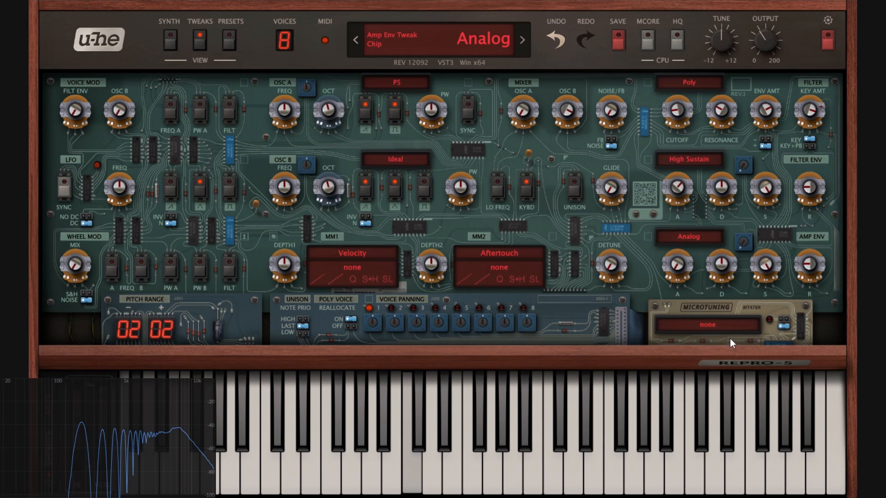
# Switch the filter envelope's chip model to Analog and back to High Sustain for comparison
pyautogui.click(702, 160)
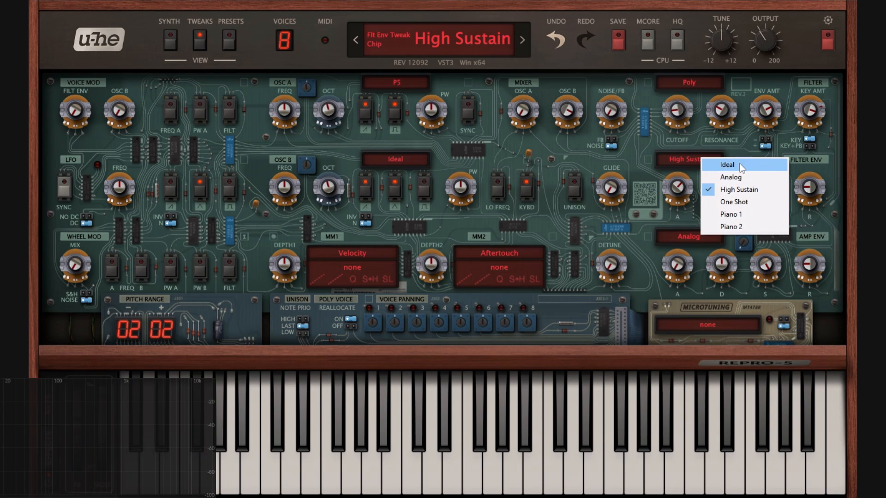
pyautogui.click(740, 177)
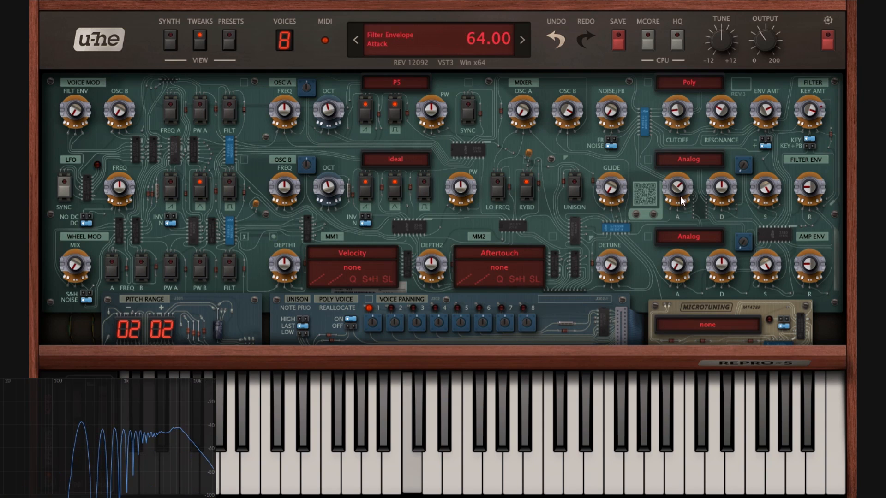
pyautogui.click(714, 164)
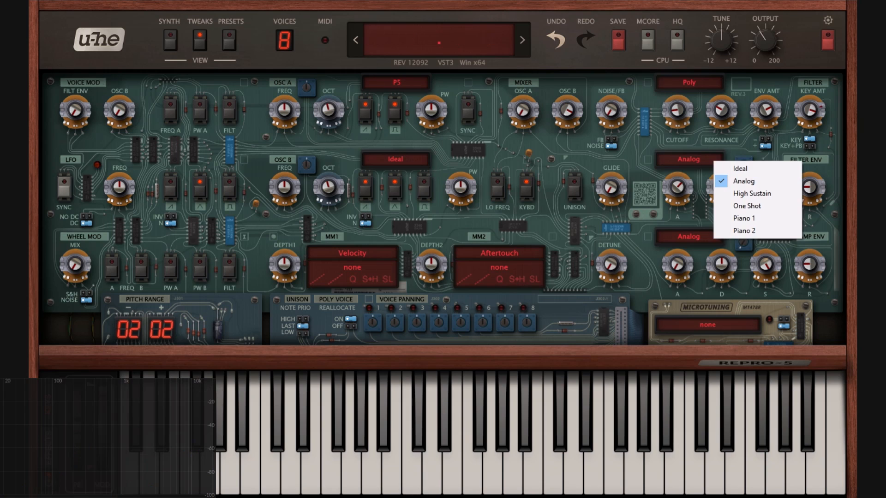
pyautogui.click(753, 195)
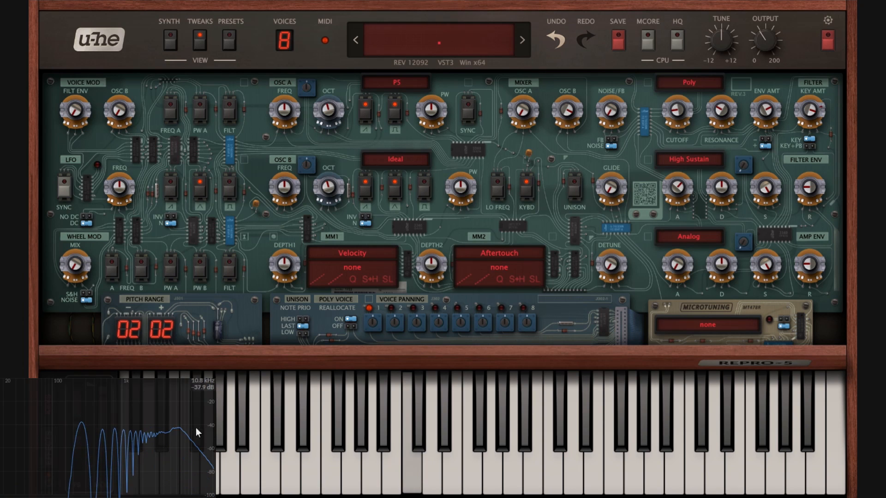
# Vary the sustain of the filter envelope on the High Sustain chip model, trying 84 and 86
pyautogui.moveTo(772, 195)
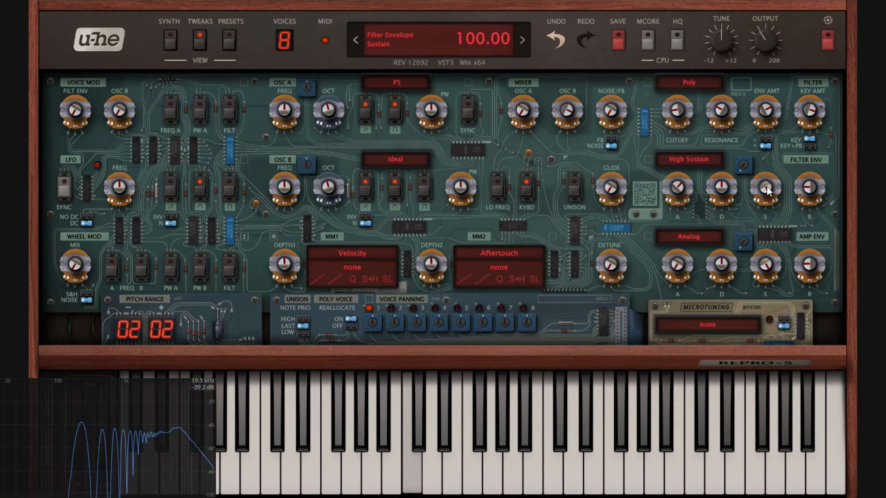
pyautogui.moveTo(768, 191); pyautogui.dragTo(771, 221)
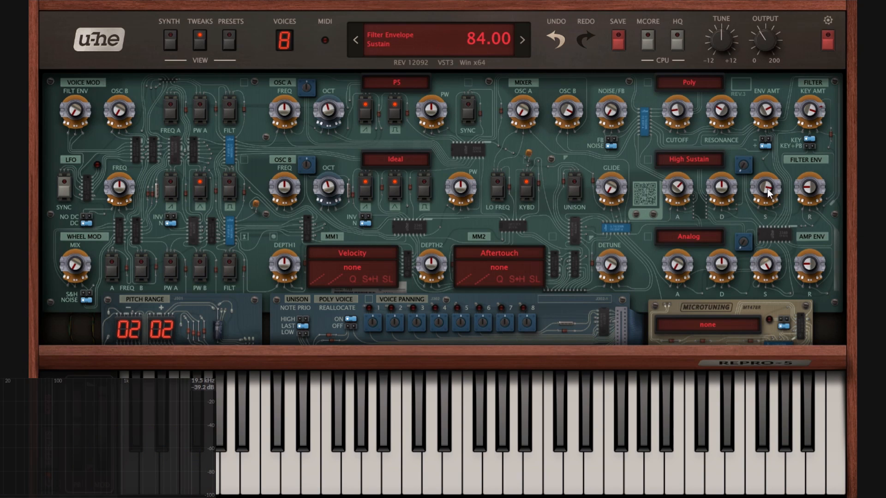
pyautogui.scroll(2, 768, 188)
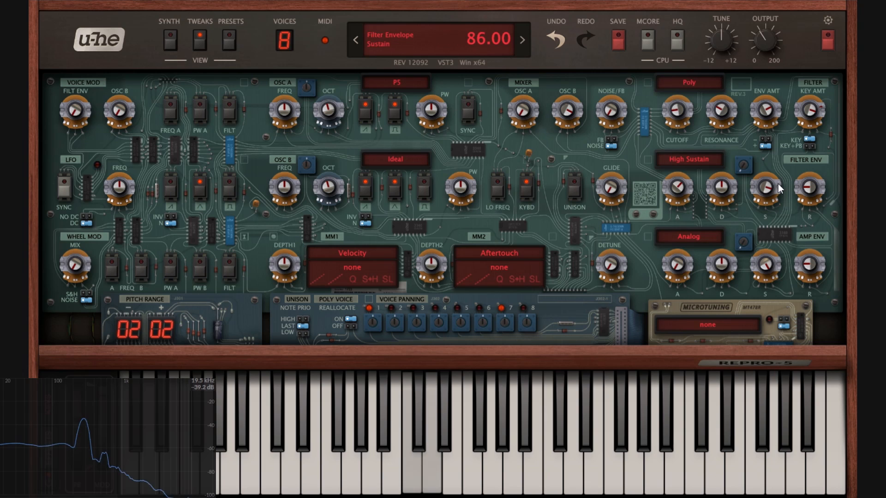
pyautogui.moveTo(779, 188); pyautogui.dragTo(787, 232)
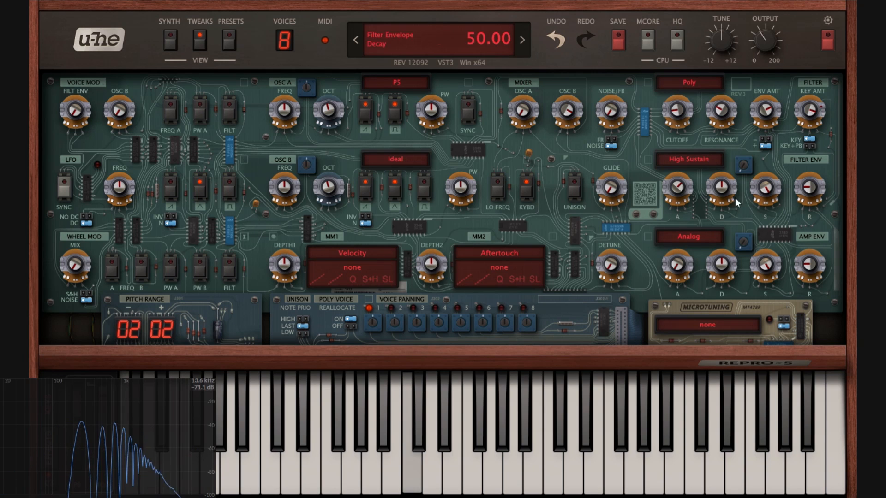
# Set the filter envelope's chip model to Analog, set the filter's envelope amount to 0, and raise the cutoff
pyautogui.click(713, 165)
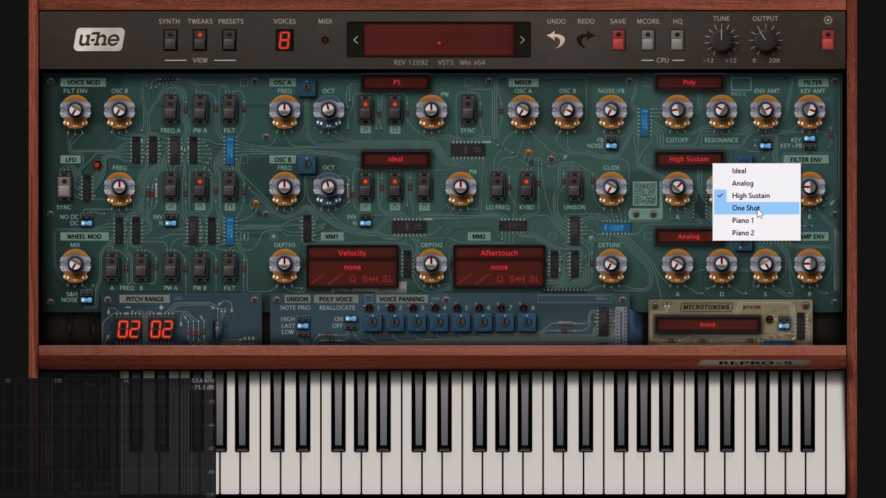
pyautogui.click(744, 183)
pyautogui.moveTo(761, 113); pyautogui.dragTo(755, 262)
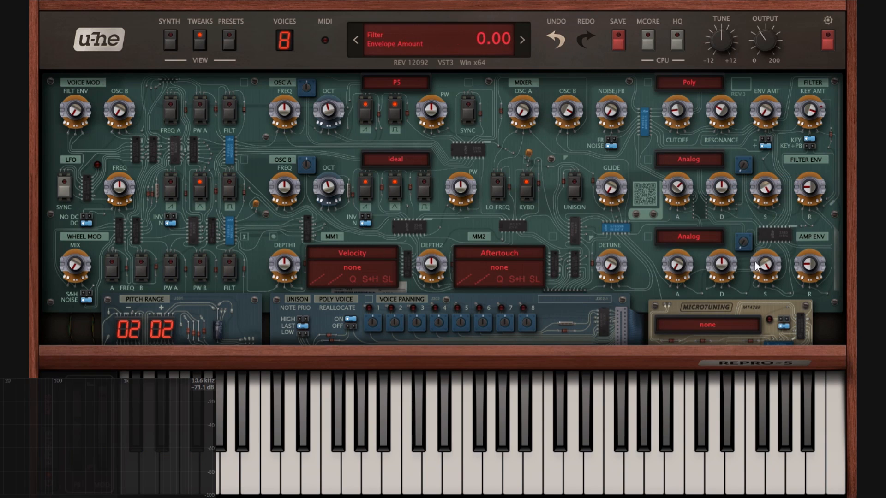
pyautogui.moveTo(680, 111); pyautogui.dragTo(697, 63)
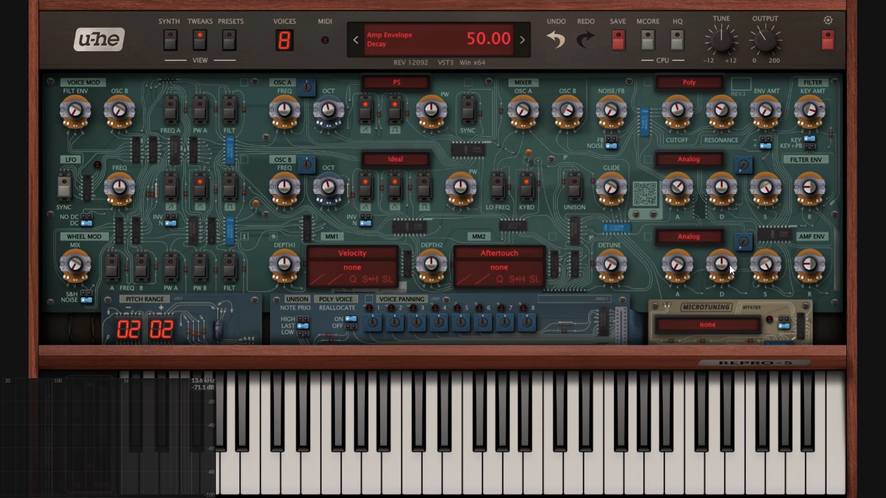
# Switch the amp envelope to the One Shot chip model, set its sustain to 0, and lower its release
pyautogui.click(699, 238)
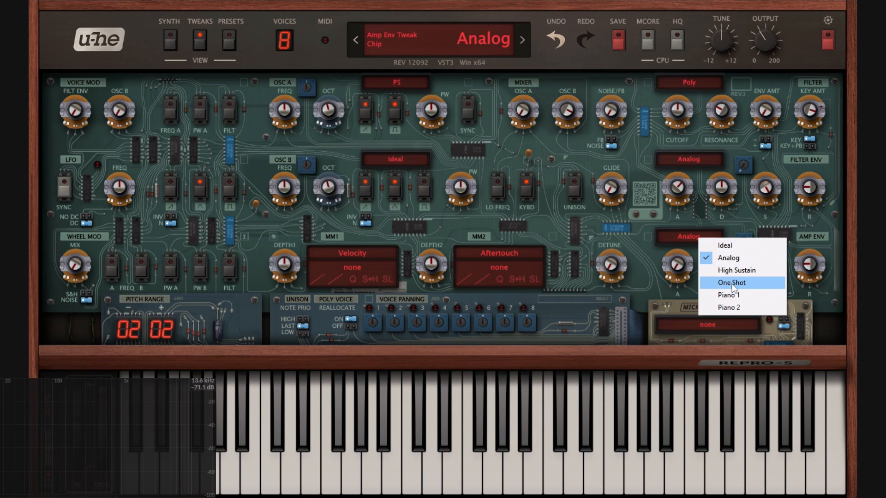
pyautogui.click(734, 283)
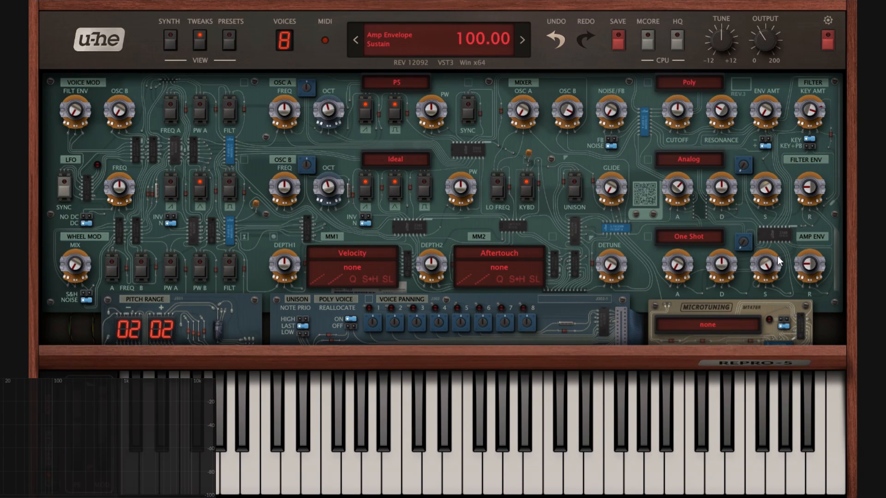
pyautogui.moveTo(777, 257); pyautogui.dragTo(808, 497)
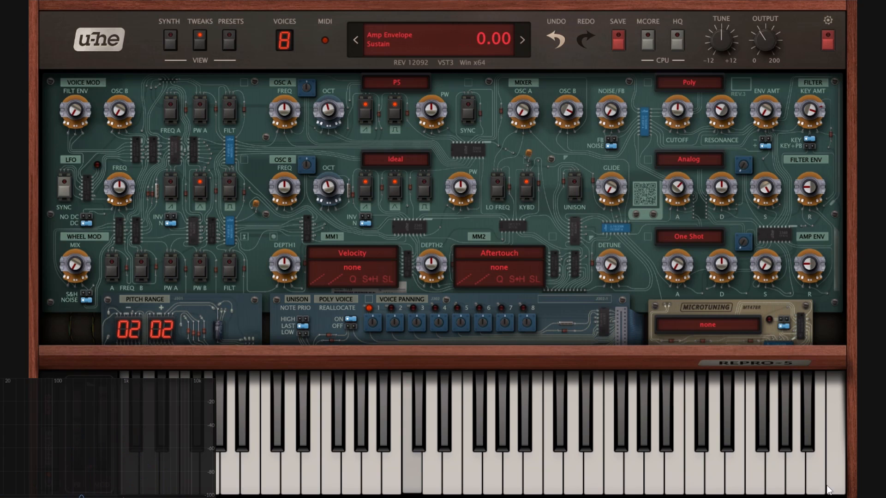
pyautogui.moveTo(811, 272); pyautogui.dragTo(814, 326)
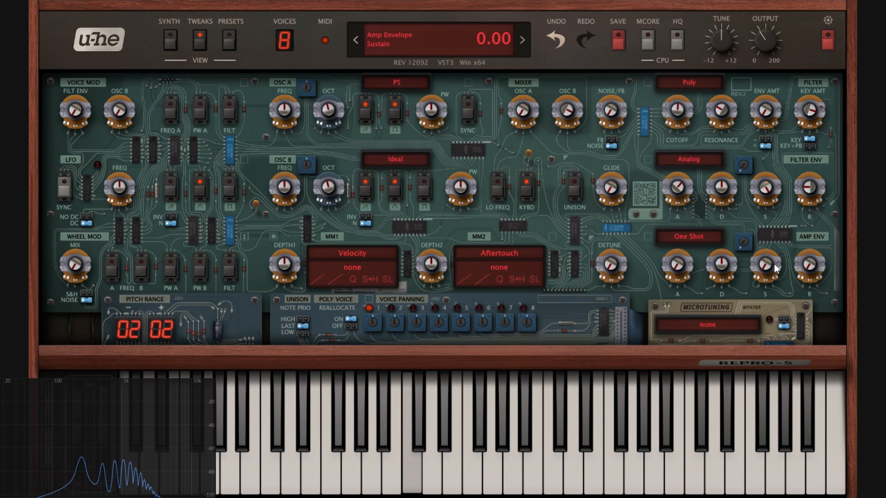
# Compare the One Shot amp envelope at sustain values of 48, 70, 100 and 89, and vary its release
pyautogui.moveTo(765, 264); pyautogui.dragTo(799, 178)
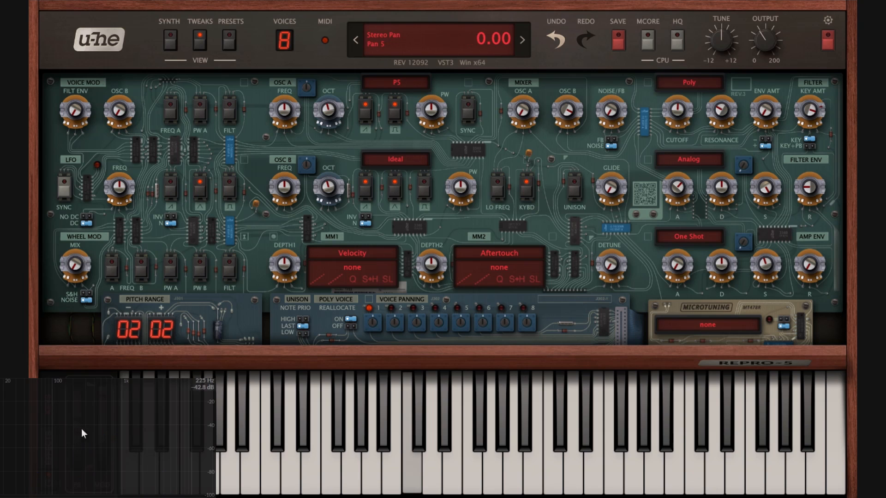
pyautogui.scroll(2, 775, 270)
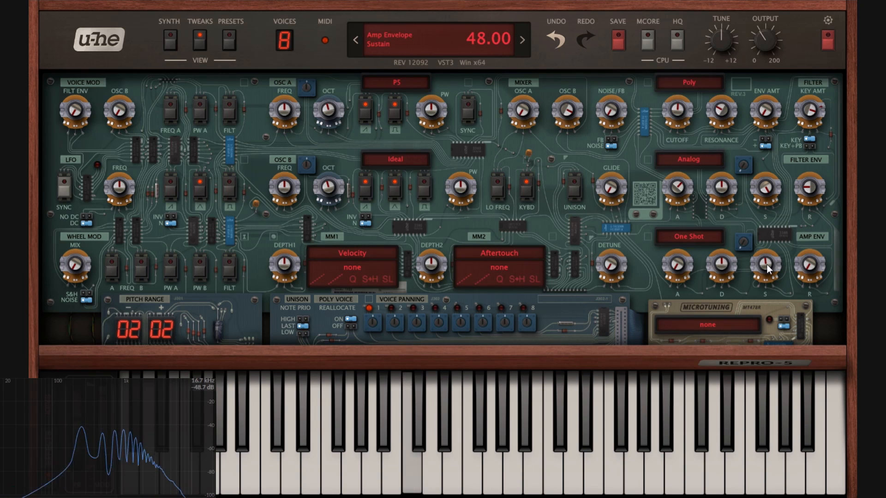
pyautogui.moveTo(767, 265); pyautogui.dragTo(771, 226)
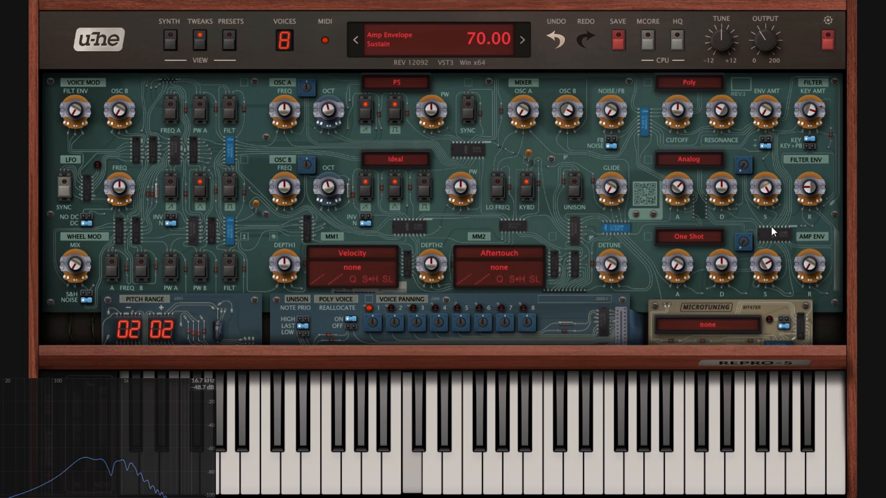
pyautogui.moveTo(768, 268); pyautogui.dragTo(804, 174)
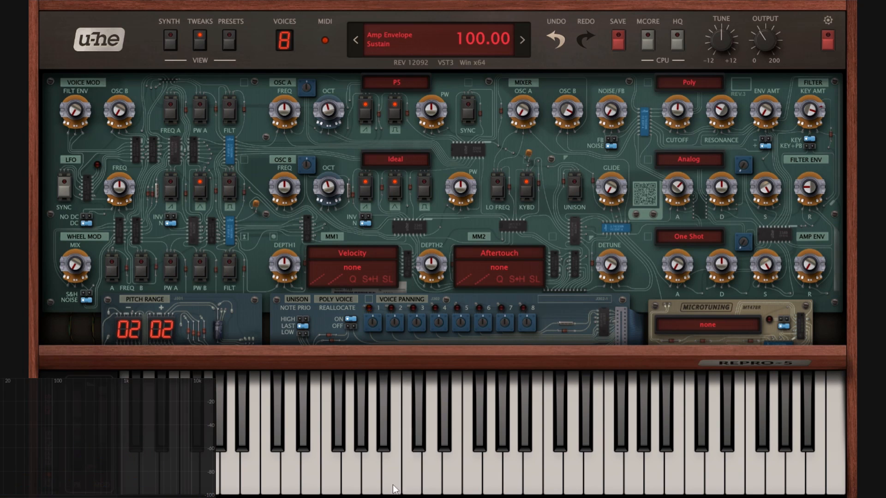
pyautogui.moveTo(770, 270); pyautogui.dragTo(770, 290)
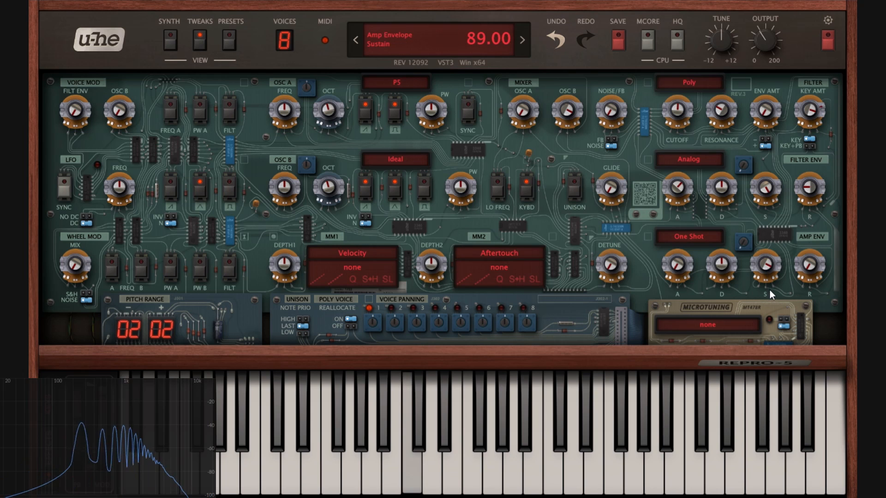
pyautogui.moveTo(813, 267); pyautogui.dragTo(840, 151)
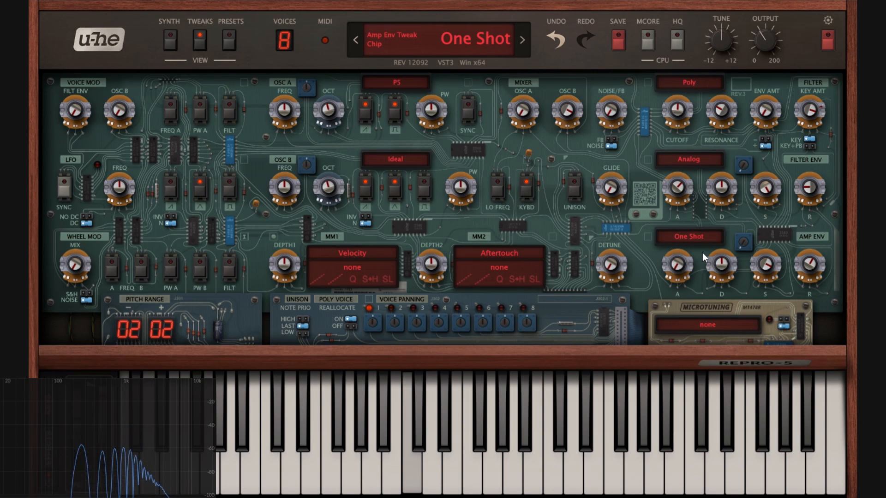
pyautogui.moveTo(815, 262); pyautogui.dragTo(818, 304)
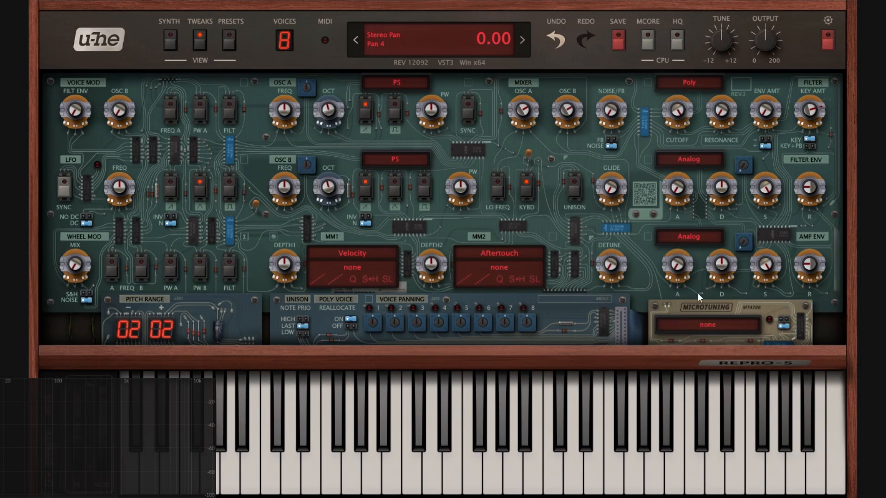
# Keep the amp envelope on Analog, and set the mixer levels to 0 for Osc B and 73 for Osc A
pyautogui.click(708, 242)
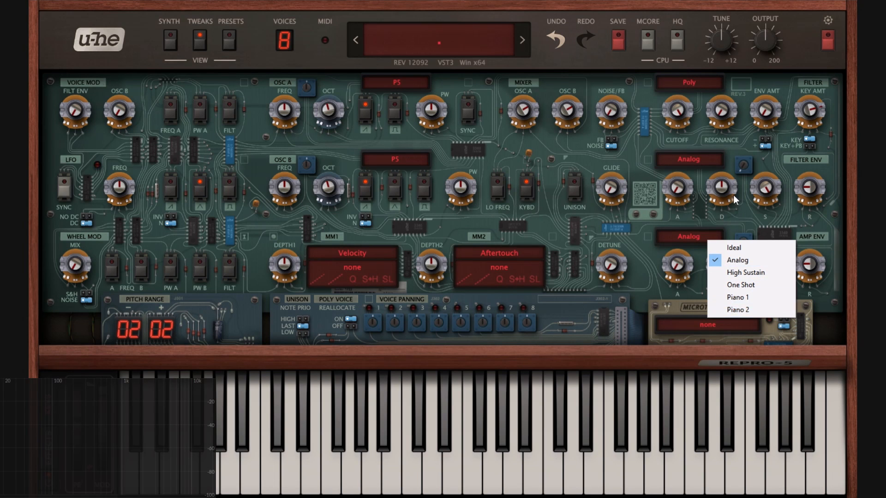
pyautogui.click(734, 219)
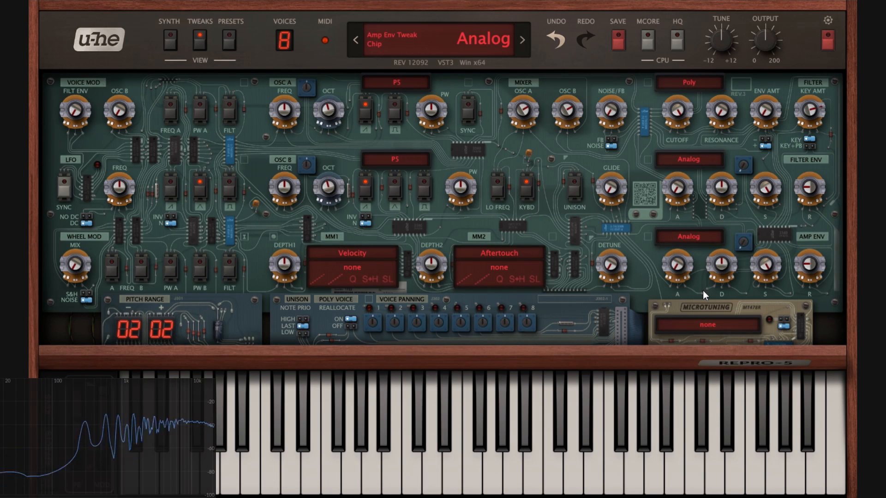
pyautogui.moveTo(566, 109); pyautogui.dragTo(592, 276)
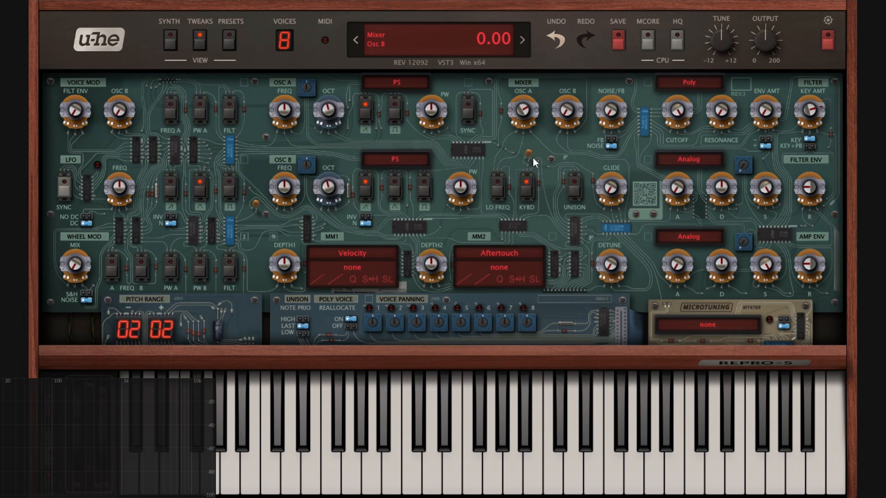
pyautogui.moveTo(528, 121); pyautogui.dragTo(528, 109)
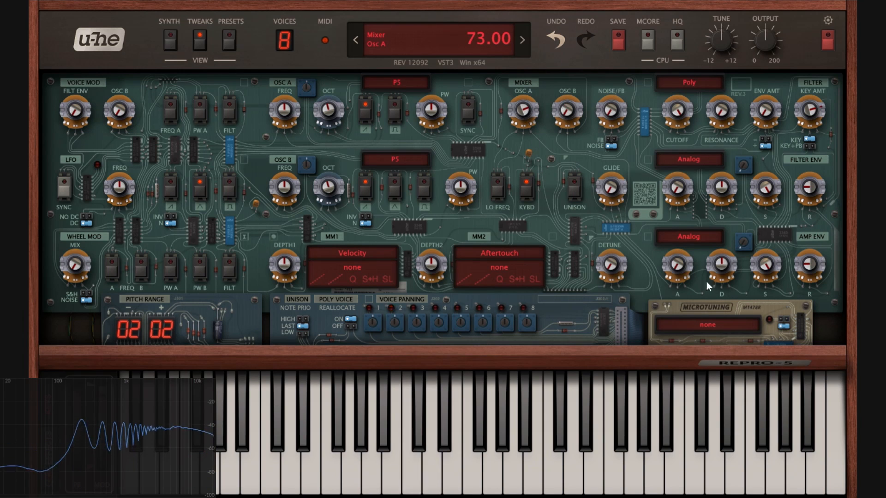
# Lower the amp envelope's decay and adjust its release on the Analog chip model
pyautogui.moveTo(678, 208); pyautogui.dragTo(697, 159)
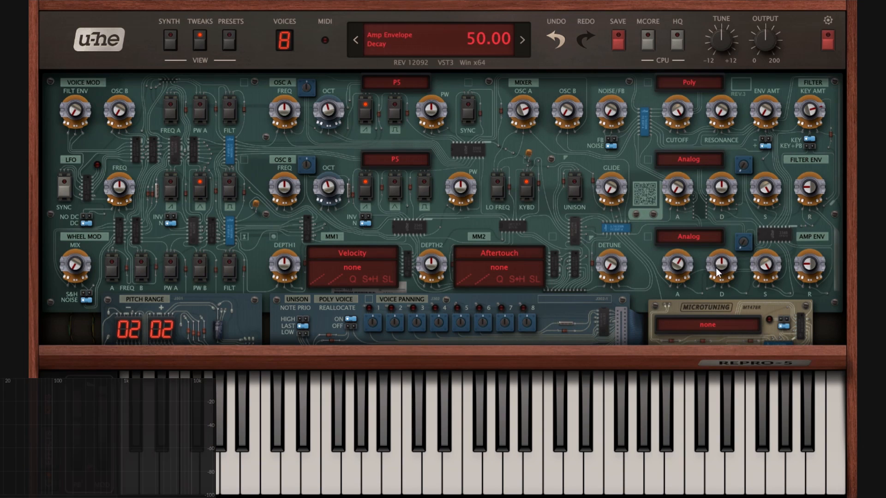
pyautogui.moveTo(717, 269); pyautogui.dragTo(717, 304)
pyautogui.moveTo(811, 252); pyautogui.dragTo(810, 199)
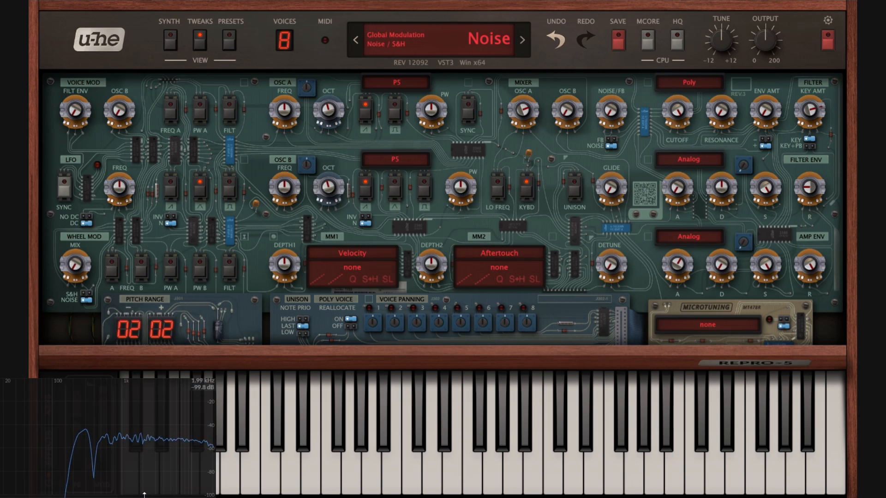
# Try the High Sustain chip model on the amp envelope, and switch it to One Shot
pyautogui.click(714, 239)
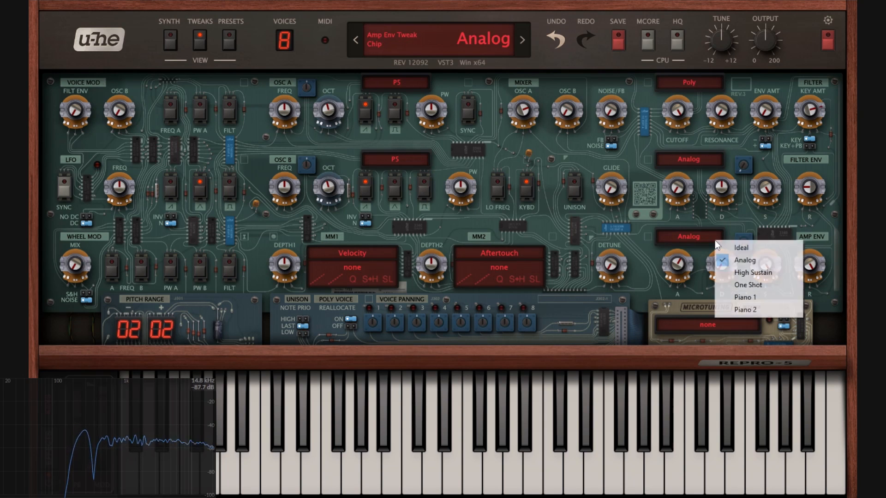
pyautogui.click(729, 271)
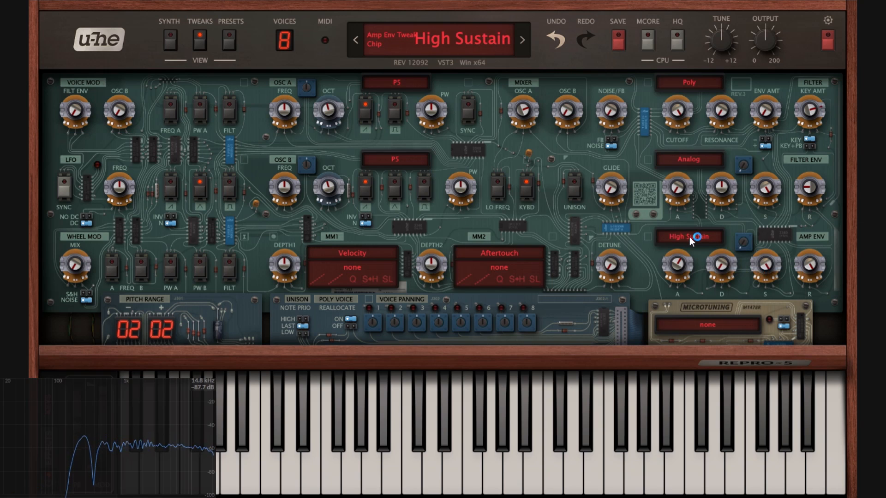
pyautogui.click(690, 237)
pyautogui.click(723, 281)
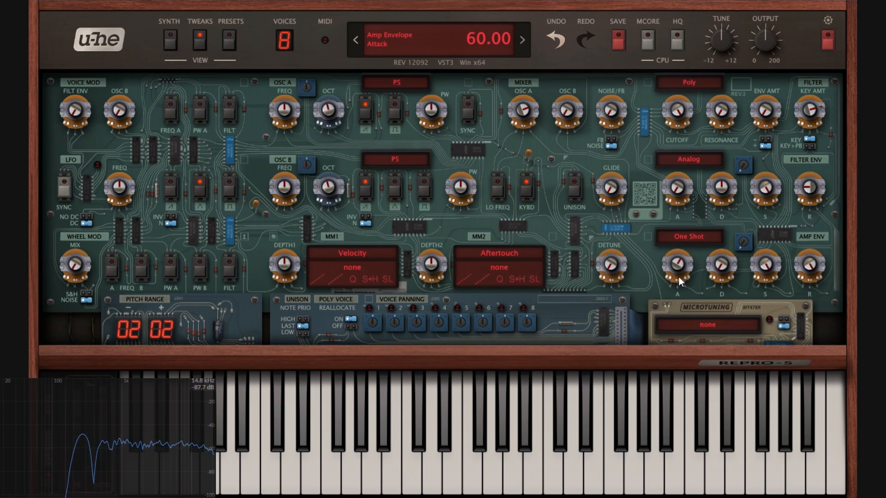
pyautogui.moveTo(822, 467); pyautogui.dragTo(836, 125)
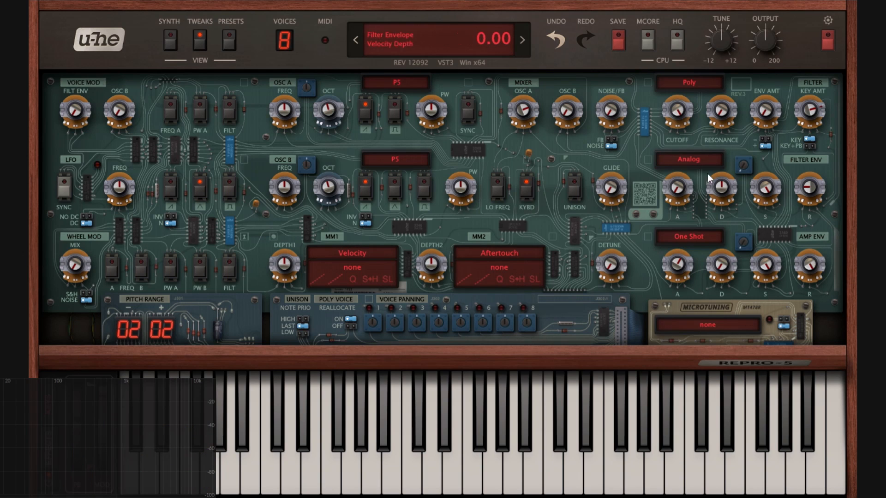
# Keep the amp envelope on the One Shot chip model and lower the filter cutoff
pyautogui.click(702, 238)
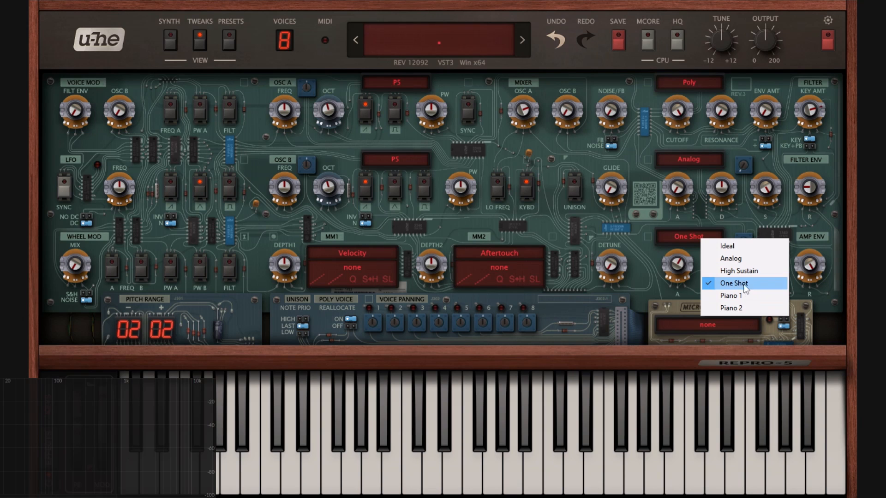
pyautogui.click(815, 242)
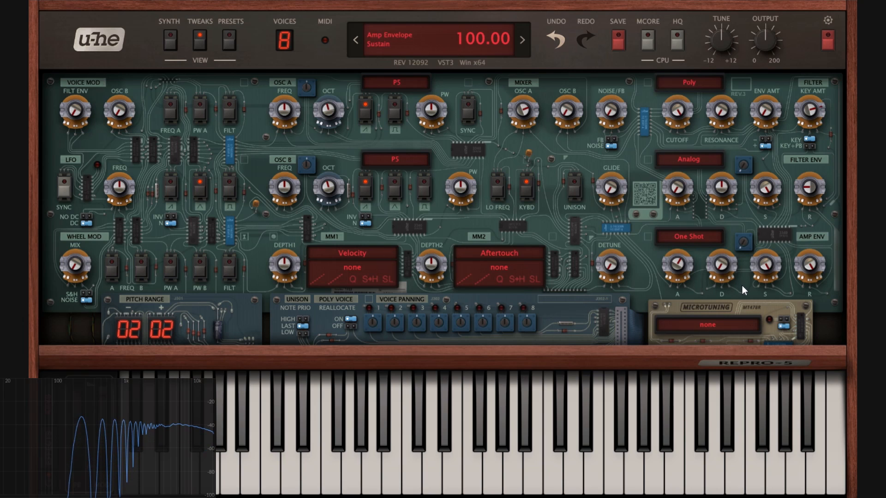
pyautogui.moveTo(680, 117); pyautogui.dragTo(686, 164)
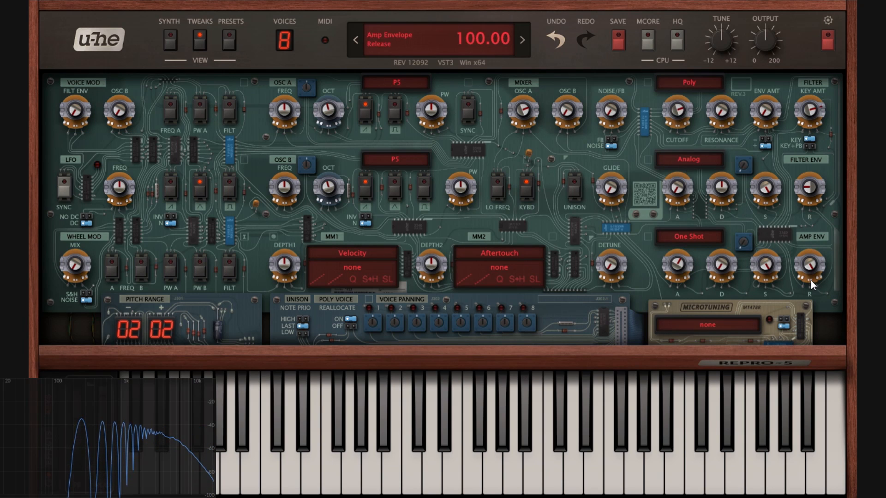
# Alternate the amp envelope's chip model between Piano 1 and Piano 2, ending on Piano 2
pyautogui.click(709, 240)
pyautogui.click(738, 293)
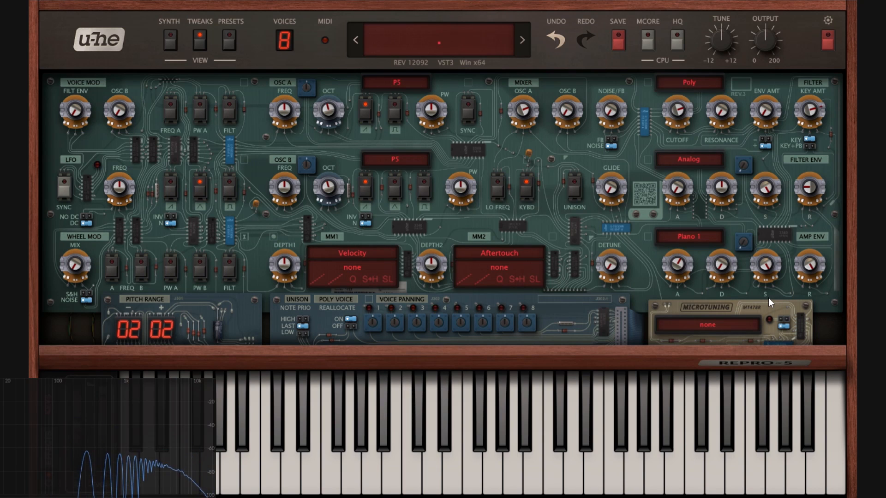
pyautogui.click(702, 237)
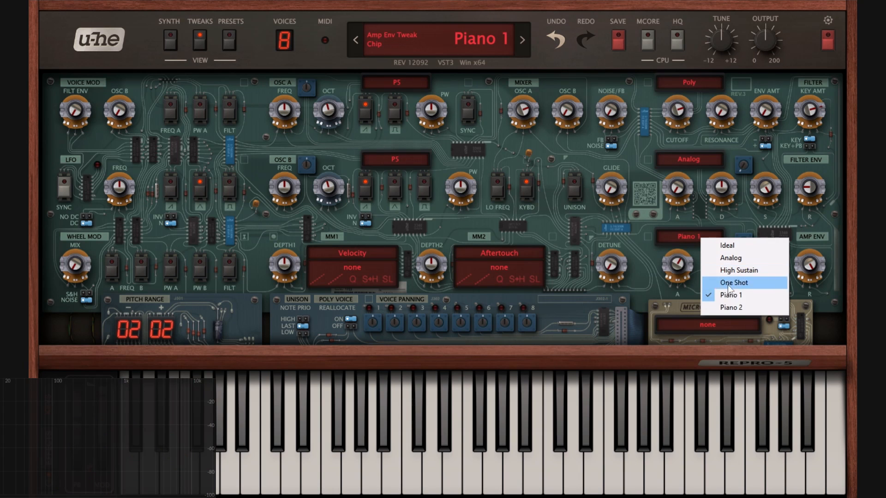
pyautogui.click(739, 307)
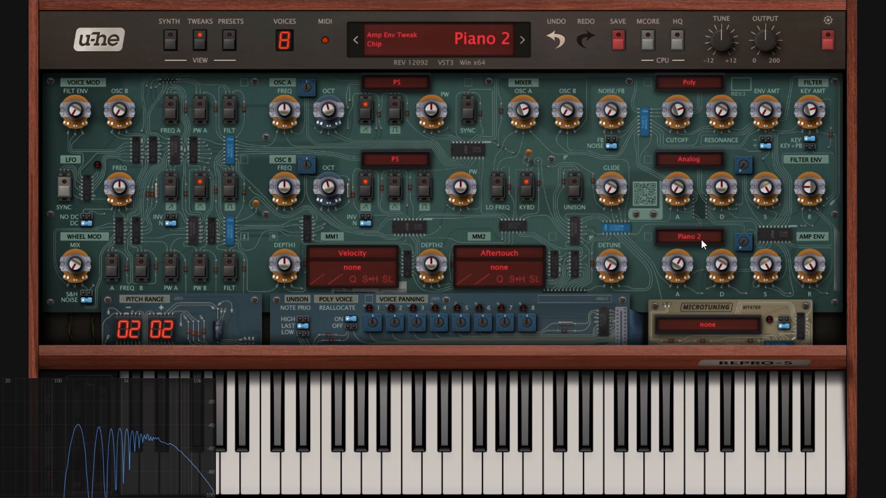
pyautogui.click(702, 241)
pyautogui.click(730, 297)
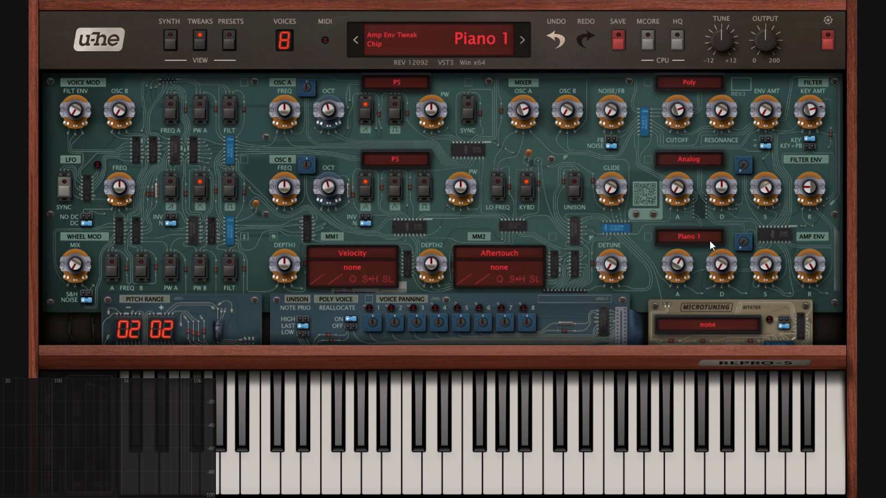
pyautogui.click(703, 240)
pyautogui.click(733, 306)
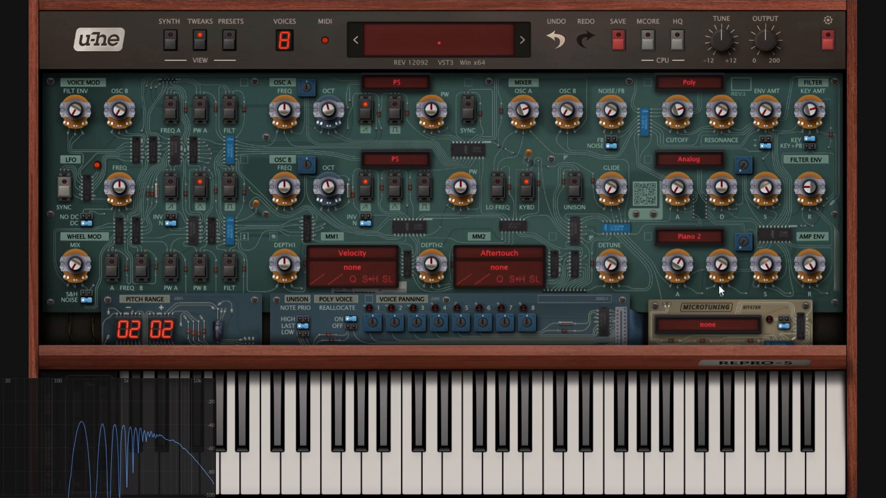
# Switch the amp envelope back to the One Shot chip model and lower its release
pyautogui.click(708, 241)
pyautogui.click(743, 284)
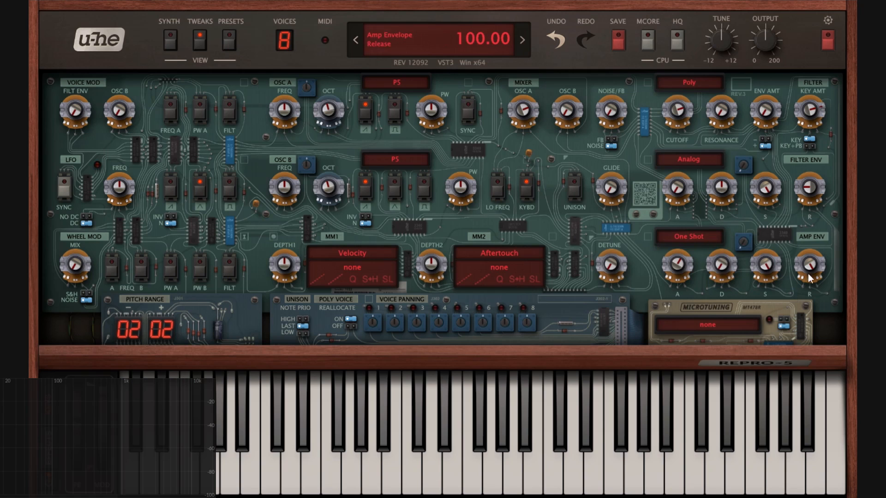
pyautogui.moveTo(809, 277); pyautogui.dragTo(813, 301)
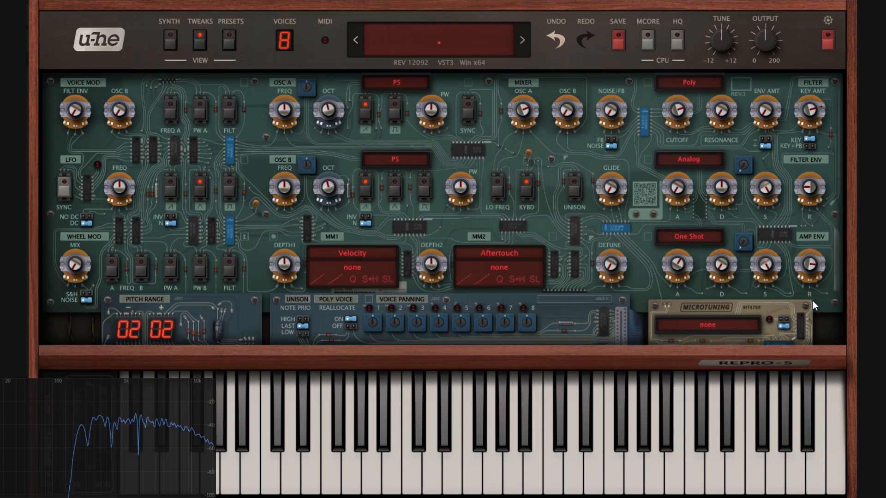
# Compare the Piano 1 and Piano 2 chip models on the amp envelope again, and return it to Analog
pyautogui.click(696, 235)
pyautogui.click(703, 292)
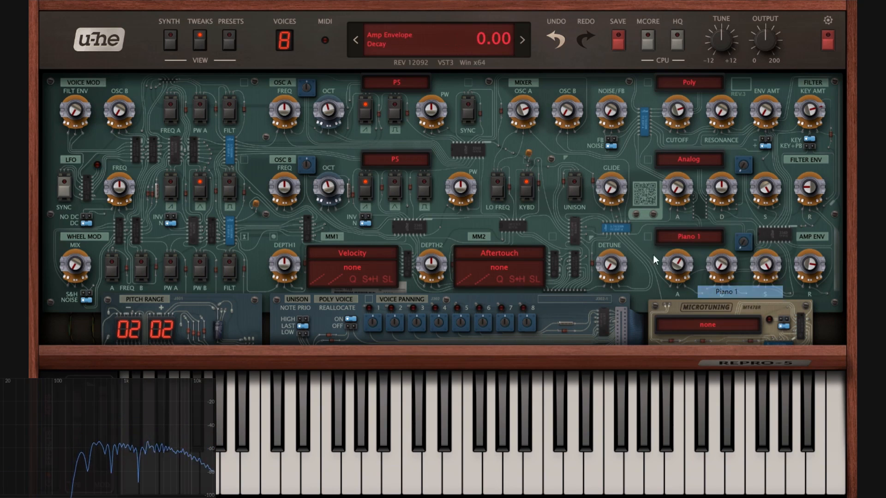
pyautogui.click(696, 240)
pyautogui.click(720, 311)
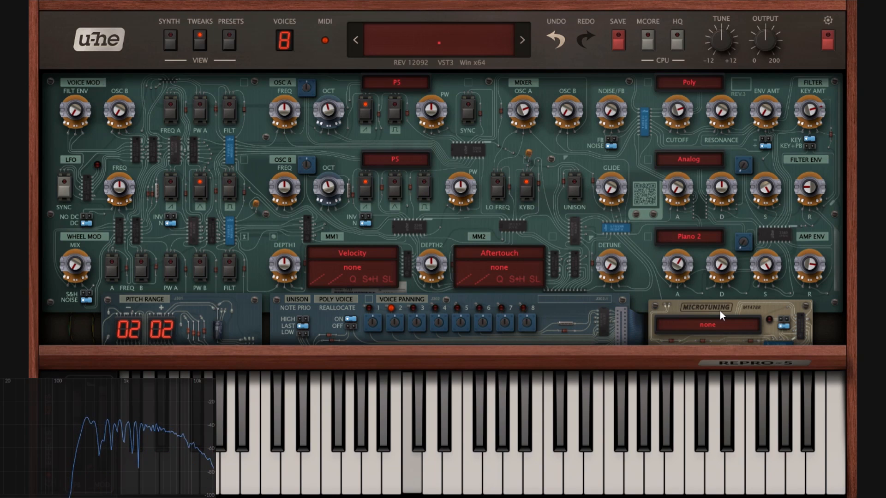
pyautogui.click(699, 236)
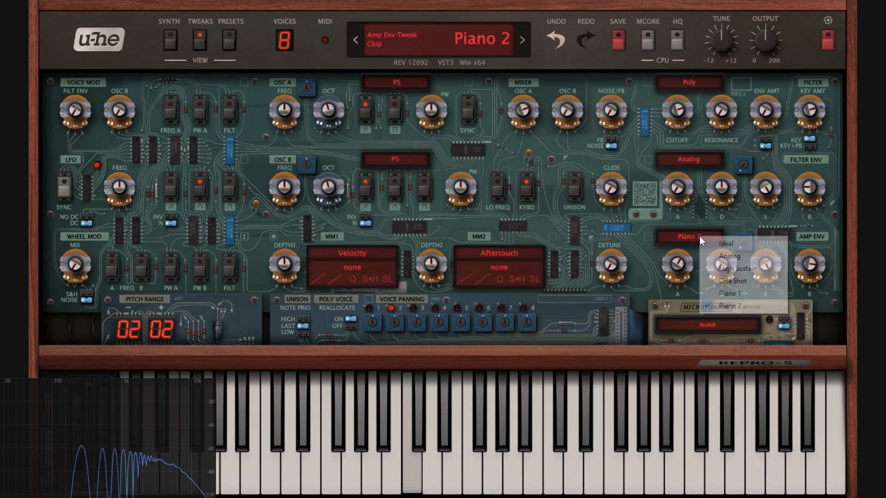
pyautogui.click(735, 295)
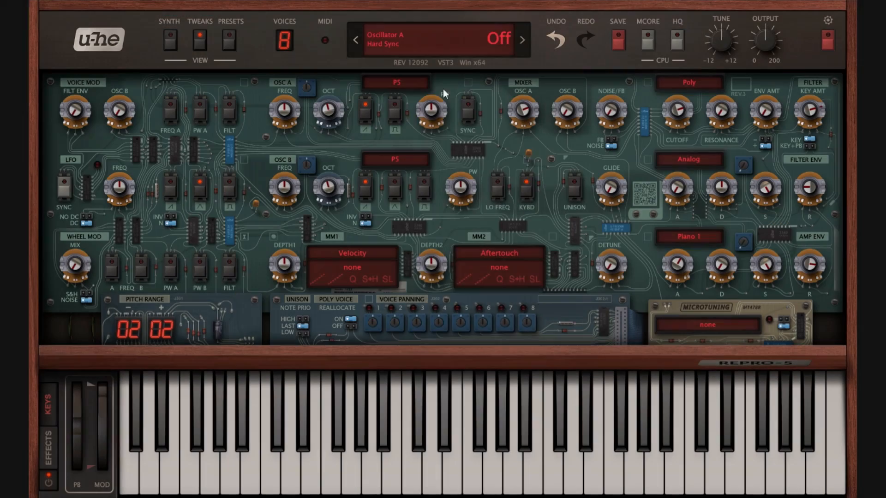
pyautogui.click(410, 47)
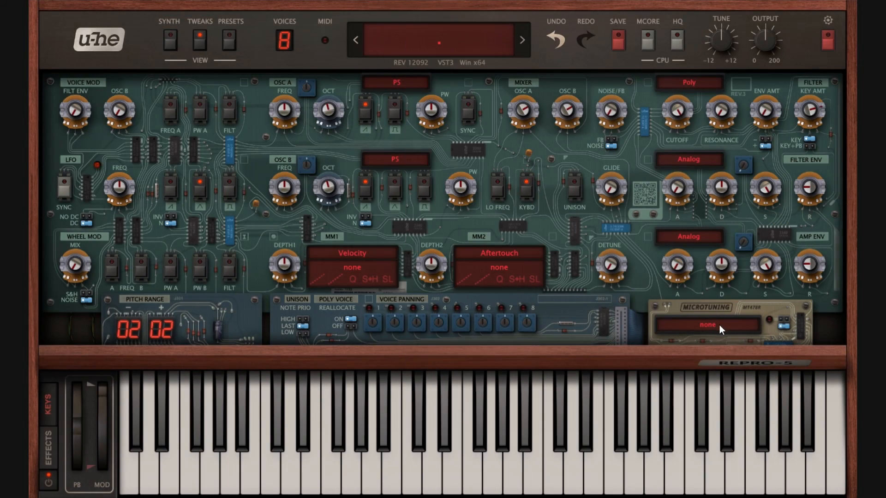
# Show the synth view briefly, return to the tweaks view, and switch Micro Tuning on
pyautogui.click(171, 37)
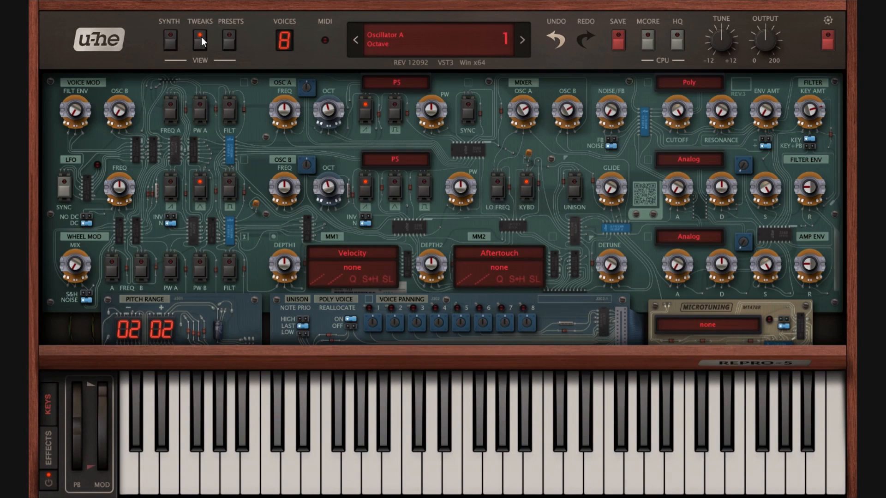
pyautogui.click(200, 37)
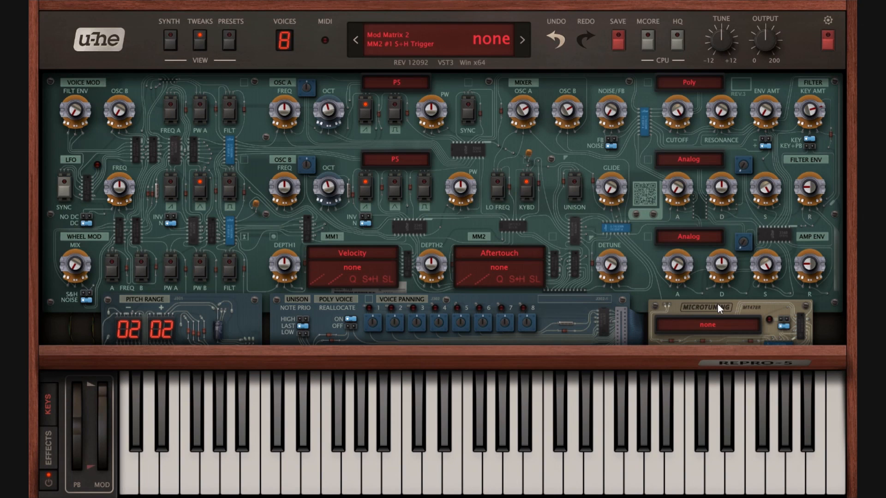
pyautogui.click(786, 323)
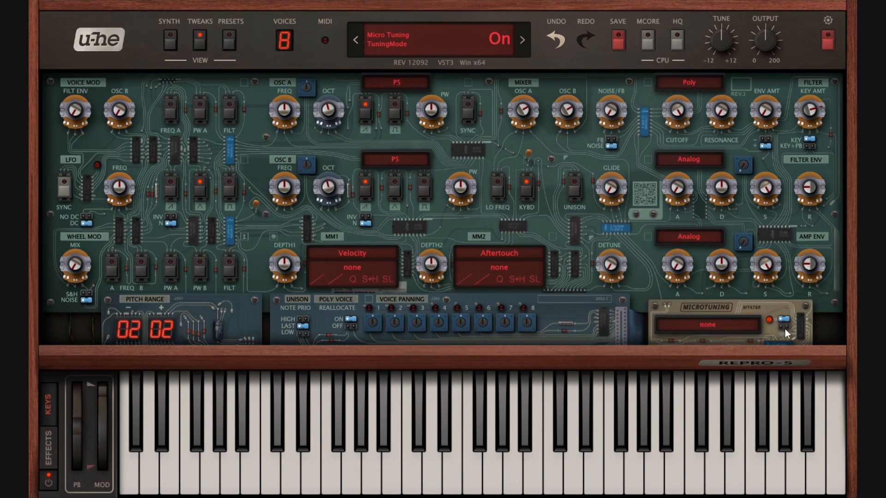
pyautogui.click(781, 327)
pyautogui.click(783, 324)
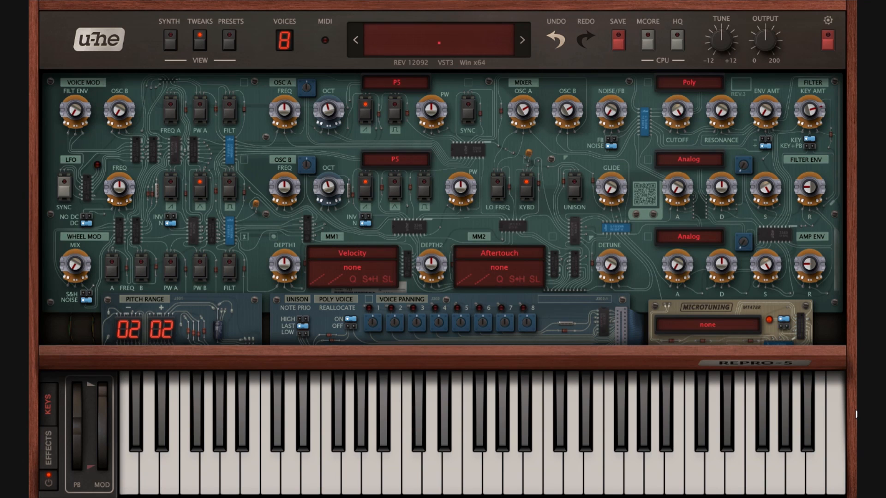
# Load the No Flats 1 tune file from the Local directory and close the tuning browser
pyautogui.click(714, 328)
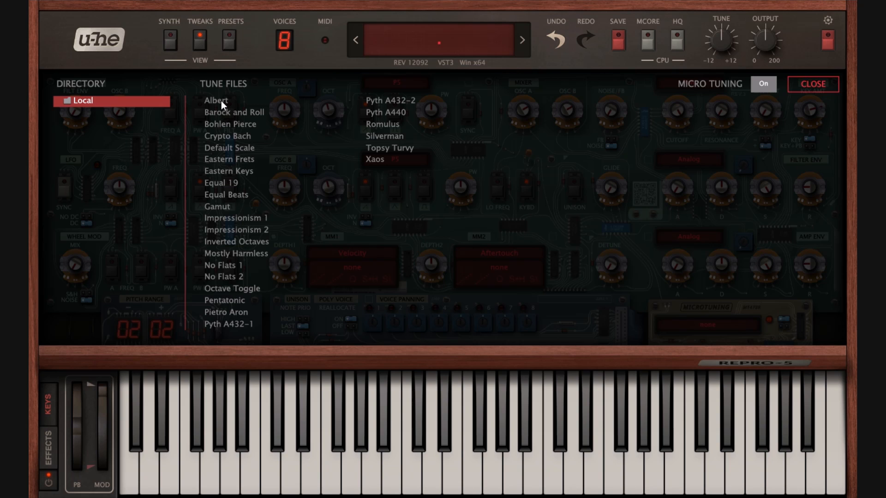
pyautogui.click(231, 264)
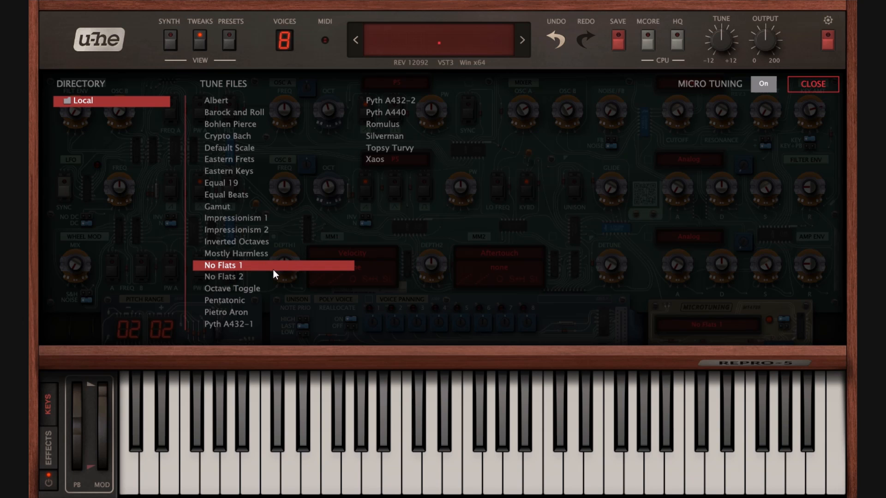
pyautogui.click(812, 84)
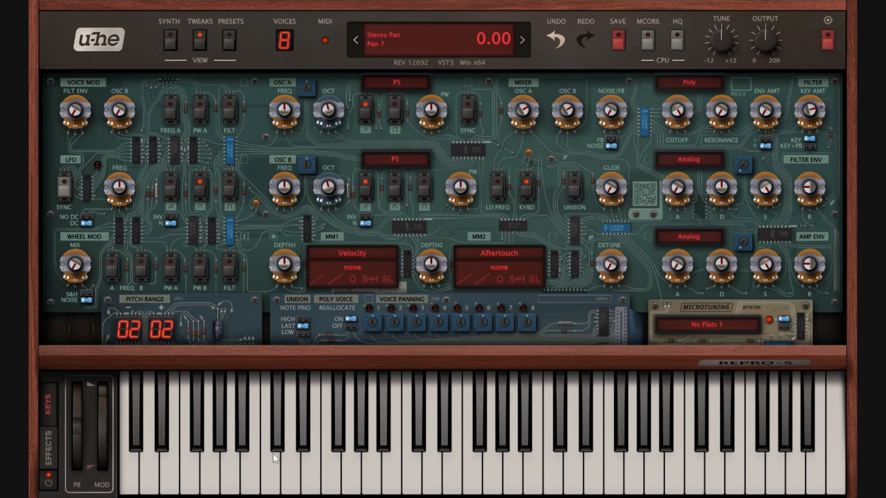
# Play neighbouring white and black keys on the virtual keyboard to hear the No Flats 1 tuning, and reopen the tune file list
pyautogui.click(312, 459)
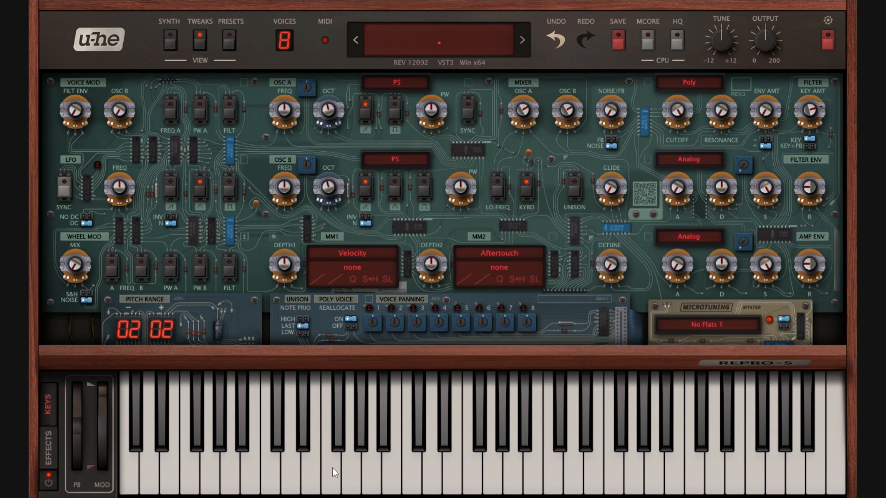
pyautogui.click(338, 443)
pyautogui.click(362, 462)
pyautogui.click(390, 437)
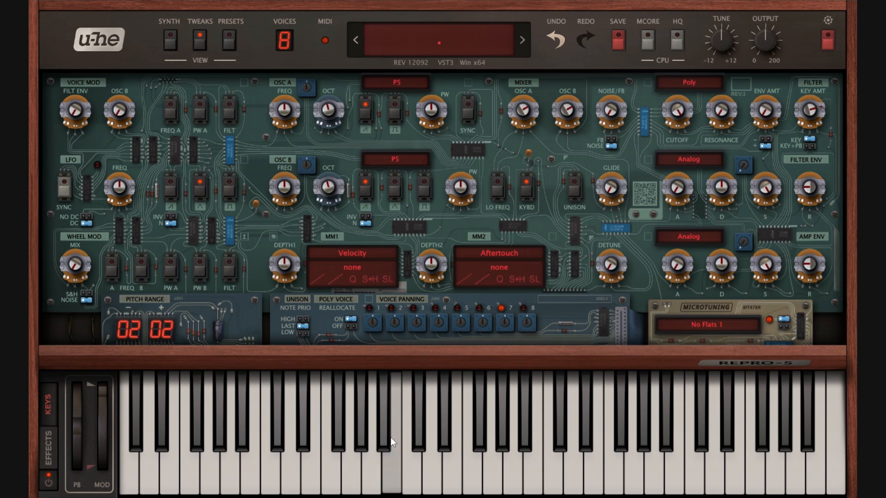
pyautogui.click(386, 438)
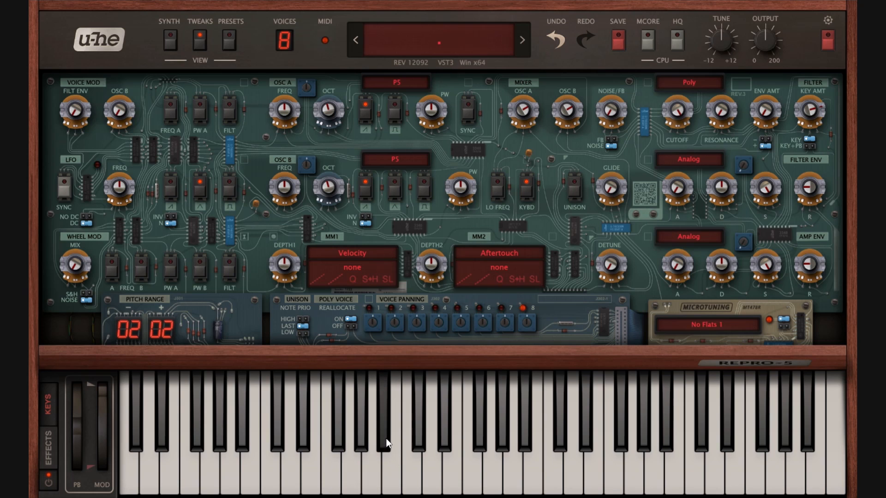
pyautogui.click(277, 437)
pyautogui.click(277, 437)
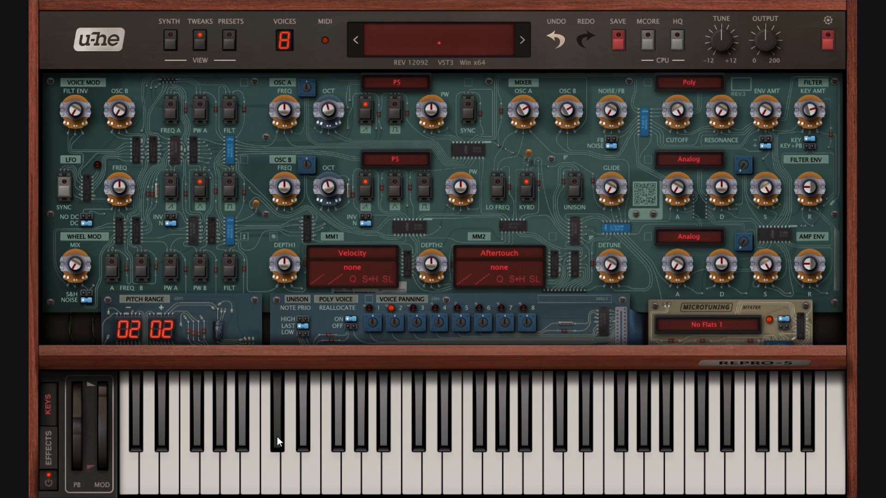
pyautogui.click(354, 472)
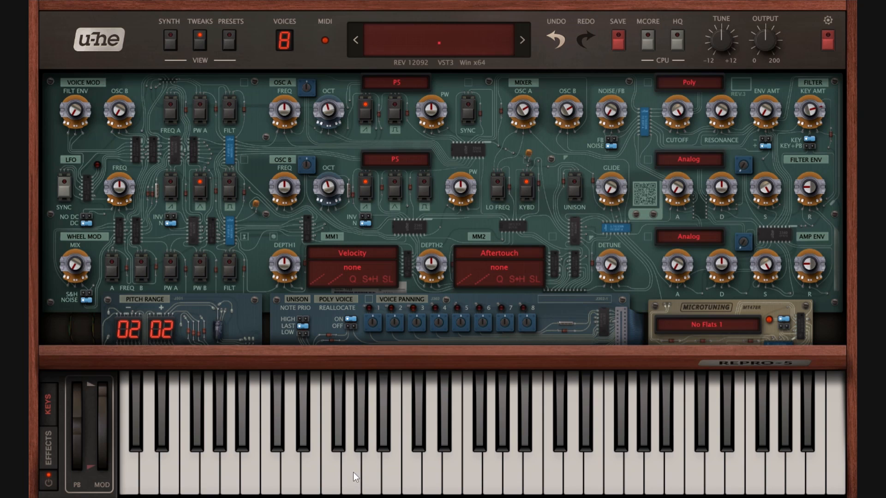
pyautogui.click(353, 473)
pyautogui.click(279, 436)
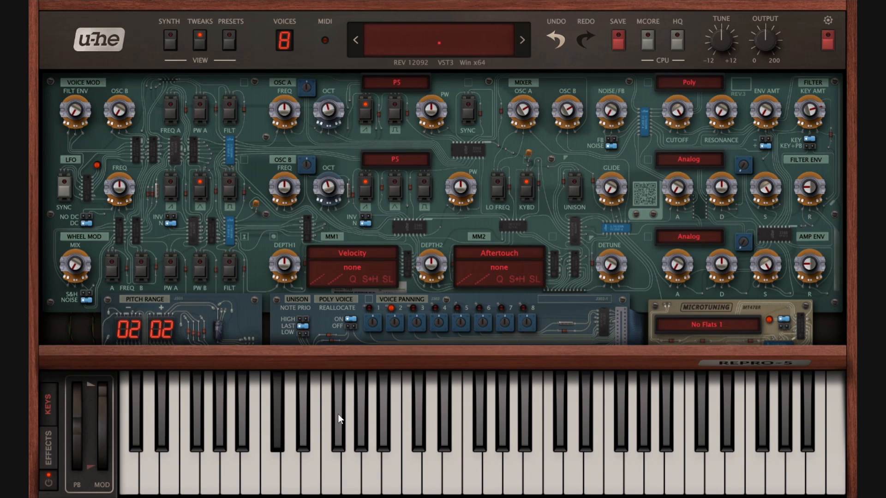
pyautogui.click(281, 420)
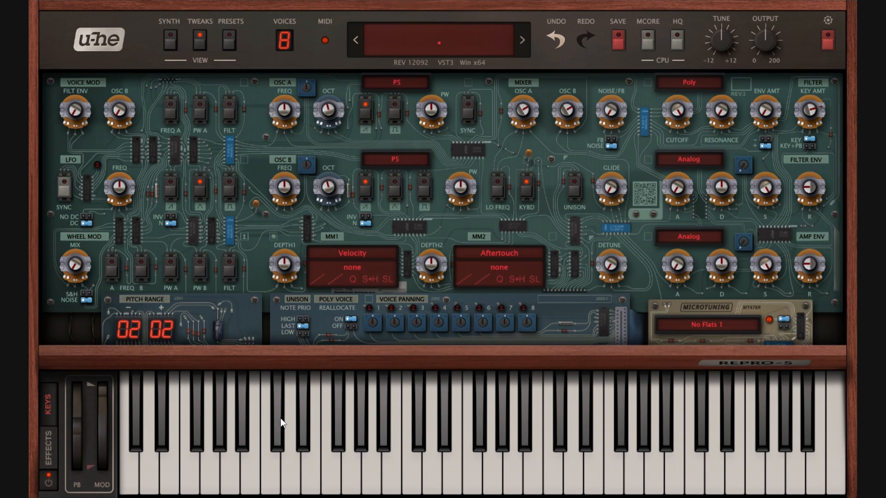
pyautogui.click(282, 420)
pyautogui.click(280, 421)
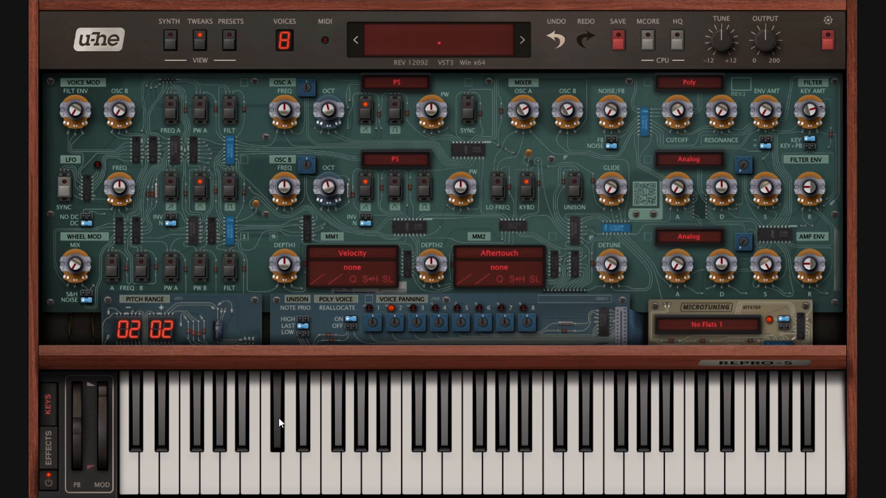
pyautogui.click(276, 436)
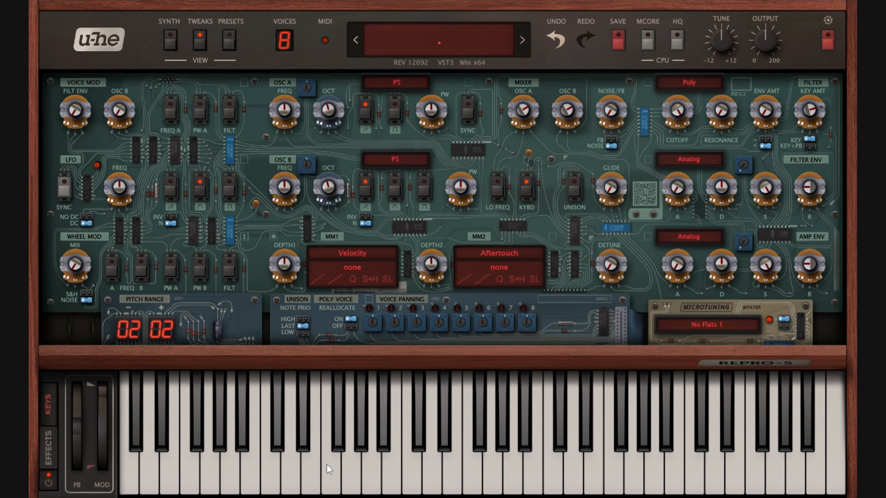
pyautogui.click(280, 442)
pyautogui.click(276, 427)
pyautogui.click(354, 479)
pyautogui.click(702, 325)
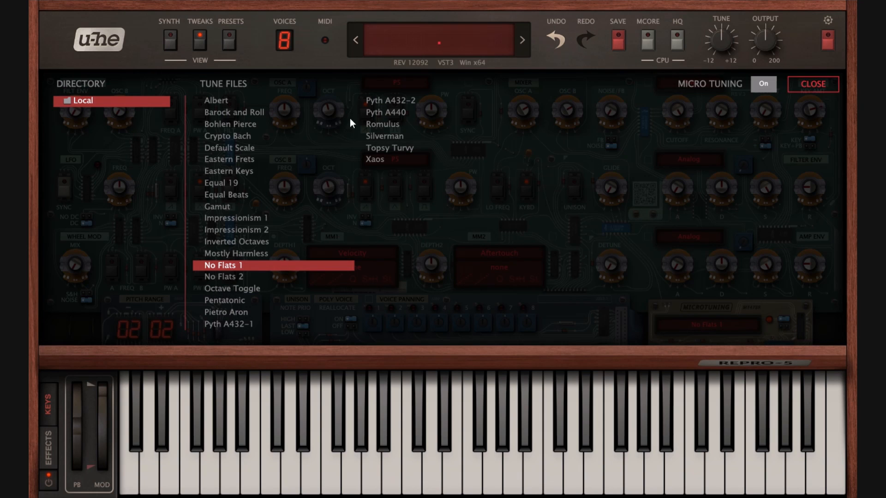
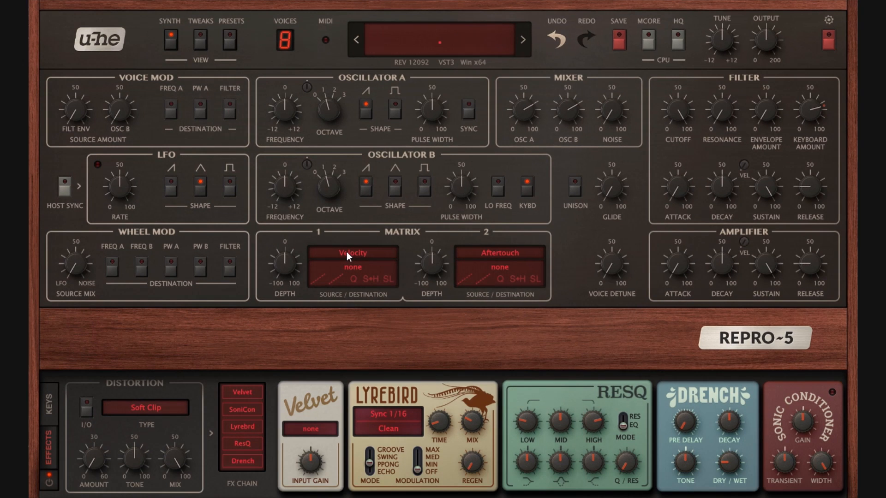
# Step through the sources of modulation matrix slot 1 and set its source to LFO
pyautogui.scroll(-2, 341, 270)
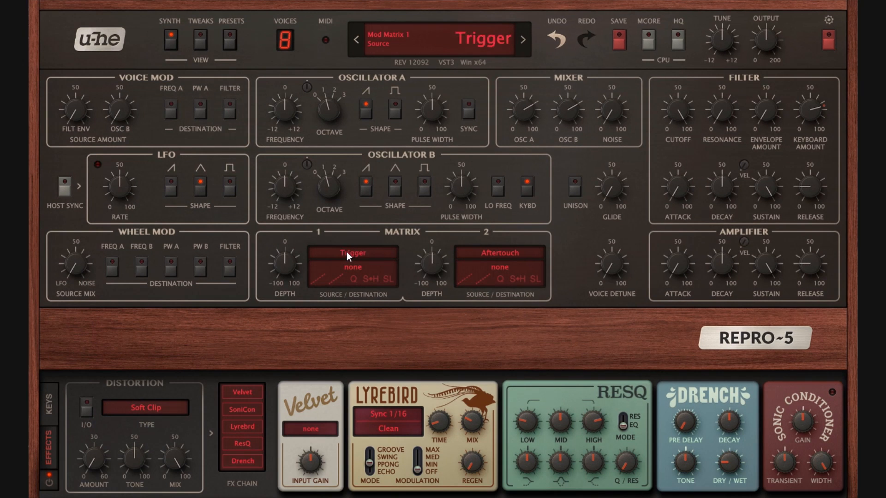
pyautogui.scroll(1, 347, 252)
pyautogui.click(347, 252)
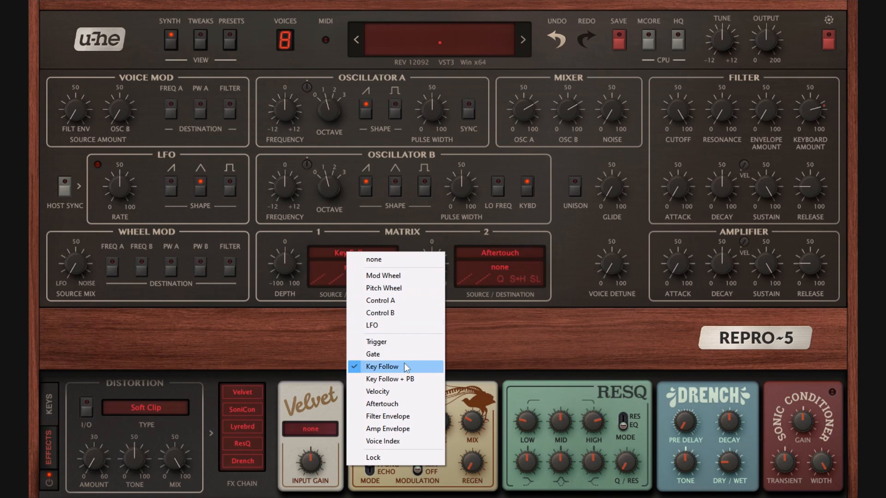
pyautogui.click(381, 325)
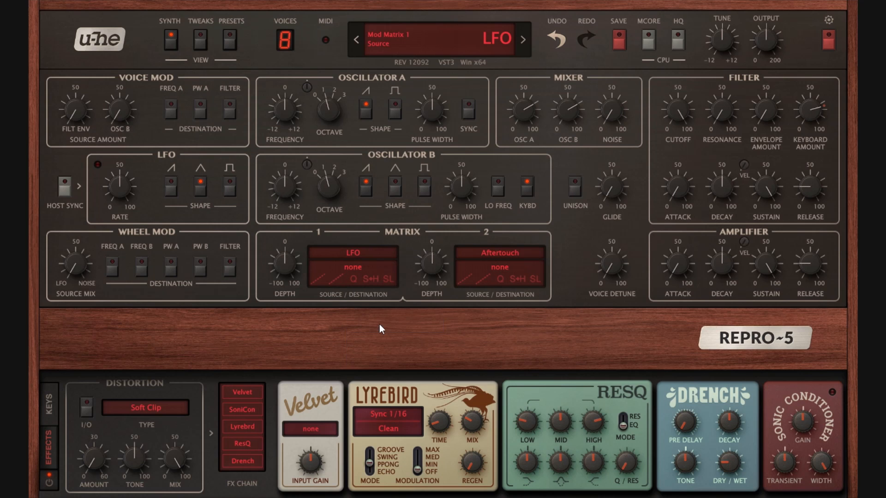
# Browse the available destinations for matrix slot 1 and assign it to the filter cutoff
pyautogui.click(359, 267)
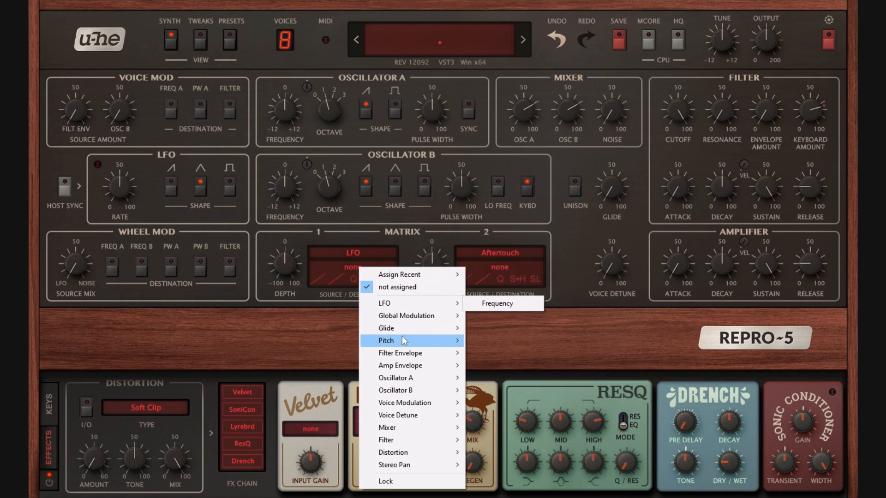
pyautogui.moveTo(417, 275)
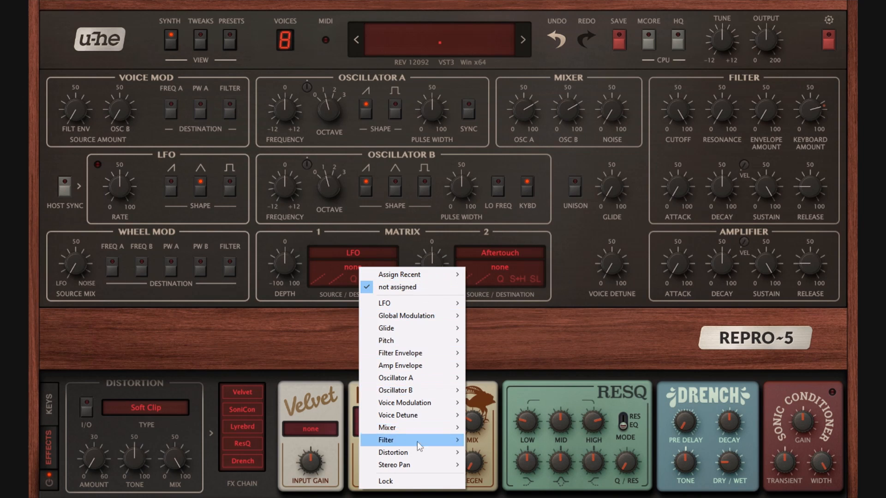
pyautogui.click(423, 234)
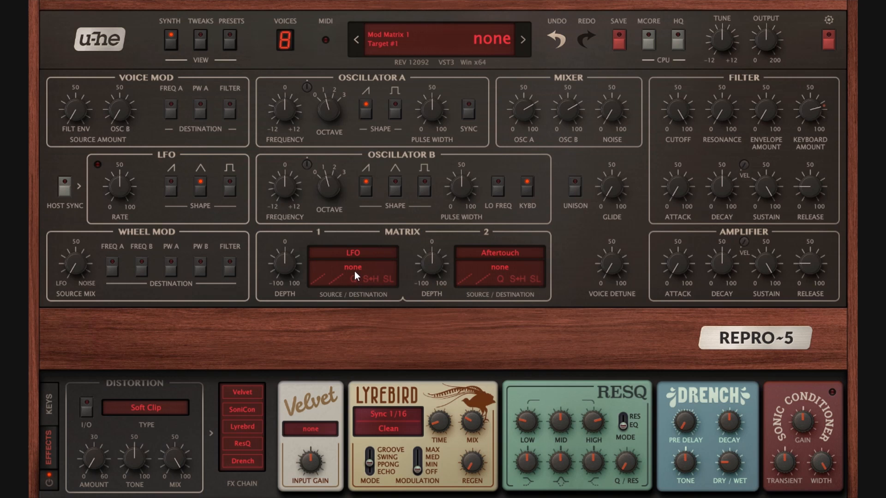
pyautogui.moveTo(356, 269); pyautogui.dragTo(684, 109)
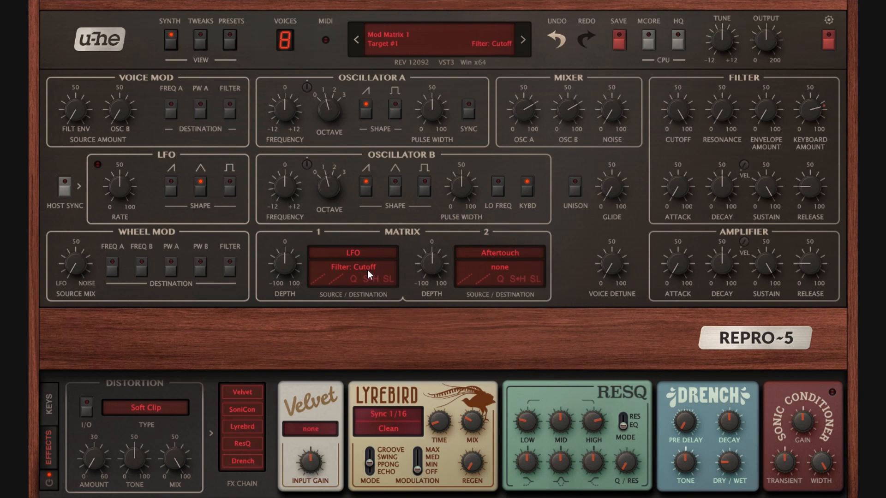
# Adjust the filter cutoff around the middle of its range and raise matrix slot 1's depth
pyautogui.moveTo(673, 121); pyautogui.dragTo(679, 215)
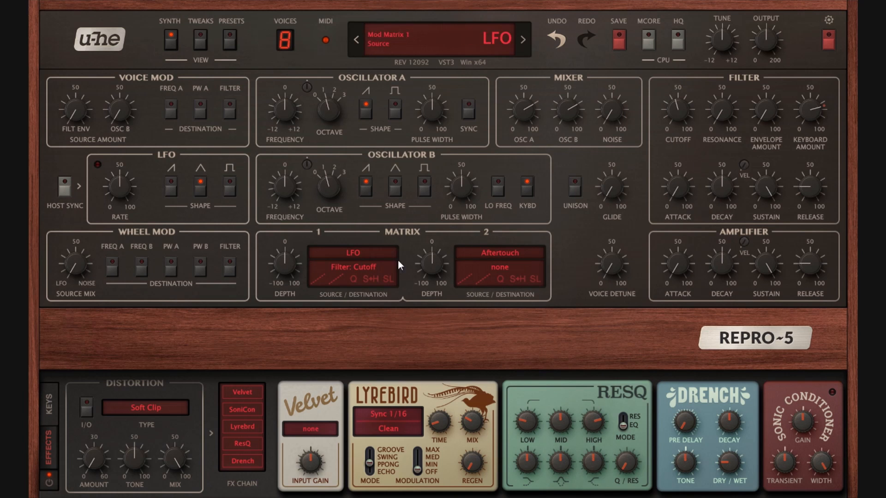
pyautogui.moveTo(676, 111)
pyautogui.mouseDown()
pyautogui.moveTo(687, 82)
pyautogui.moveTo(682, 126)
pyautogui.moveTo(675, 107)
pyautogui.mouseUp()
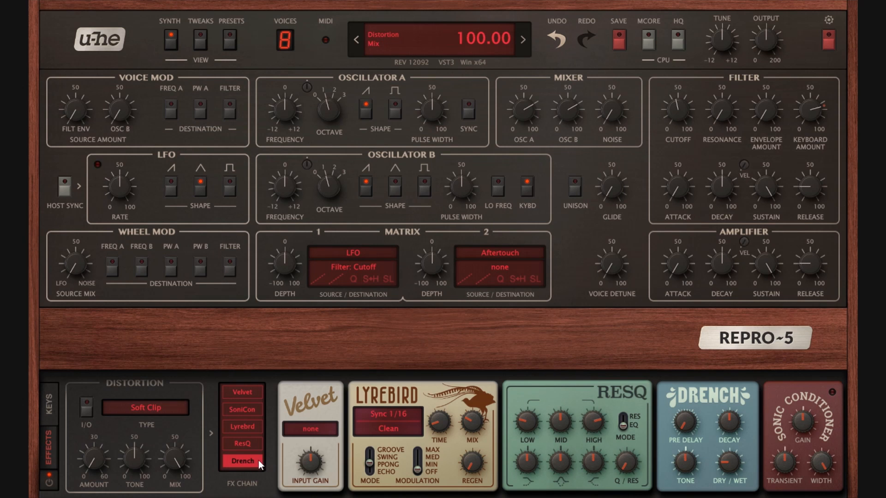
pyautogui.moveTo(688, 77); pyautogui.dragTo(681, 124)
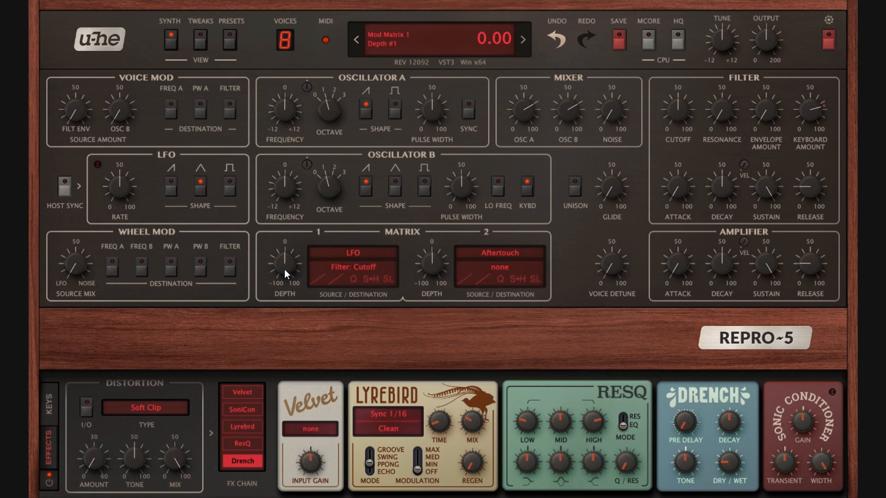
pyautogui.moveTo(303, 231); pyautogui.dragTo(303, 228)
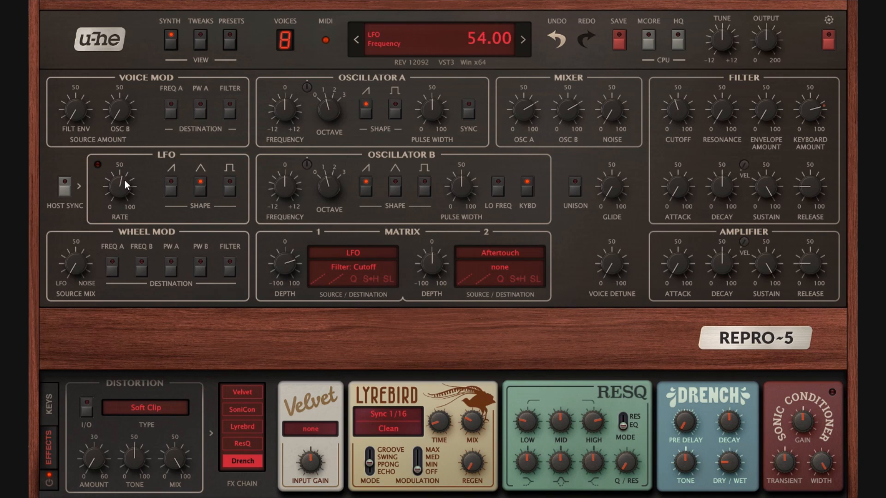
# Speed up and slow down the LFO rate to hear the cutoff modulation, and fine-tune matrix slot 1's depth
pyautogui.scroll(5, 129, 167)
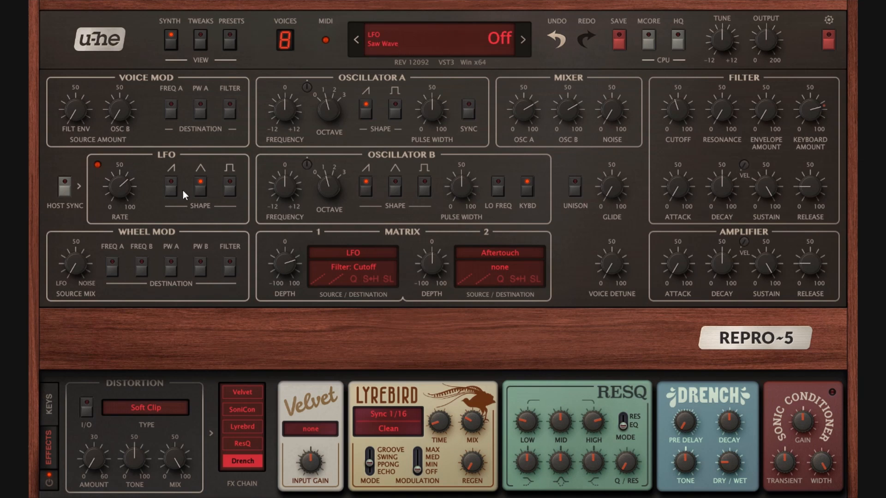
pyautogui.moveTo(118, 190); pyautogui.dragTo(118, 211)
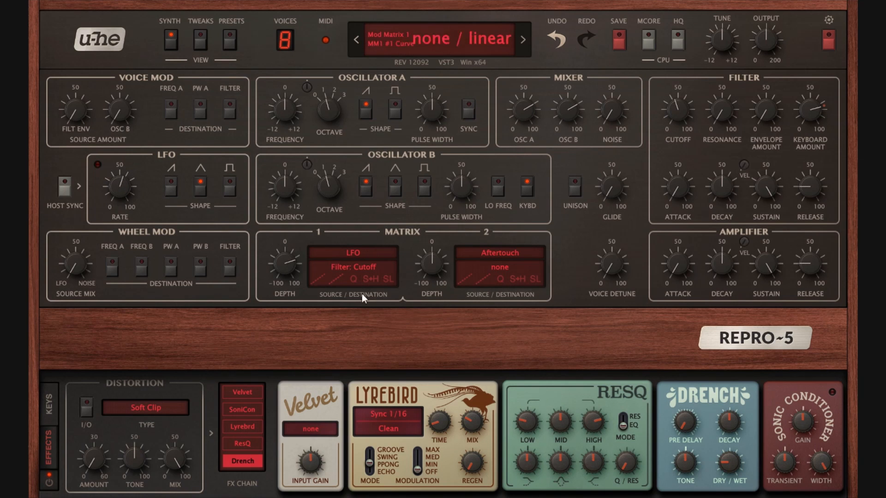
pyautogui.moveTo(286, 266); pyautogui.dragTo(307, 268)
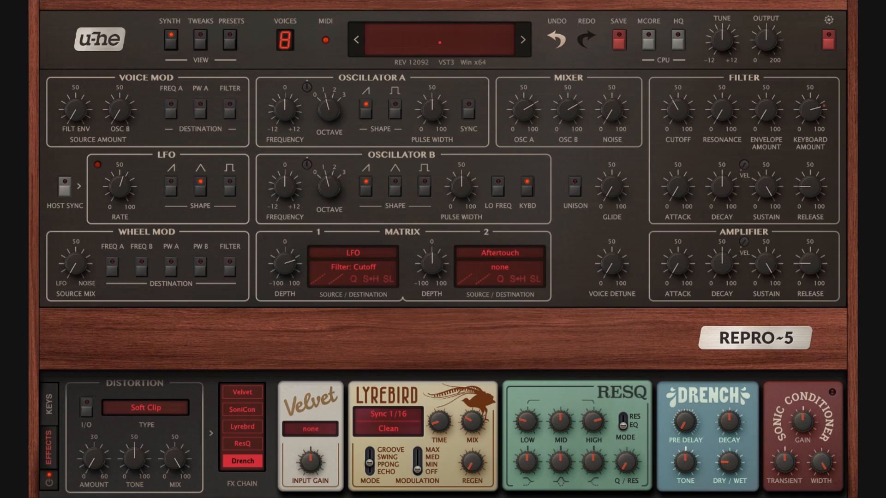
# Switch matrix slot 1's source to Trigger and lower the filter cutoff to hear its effect
pyautogui.click(332, 252)
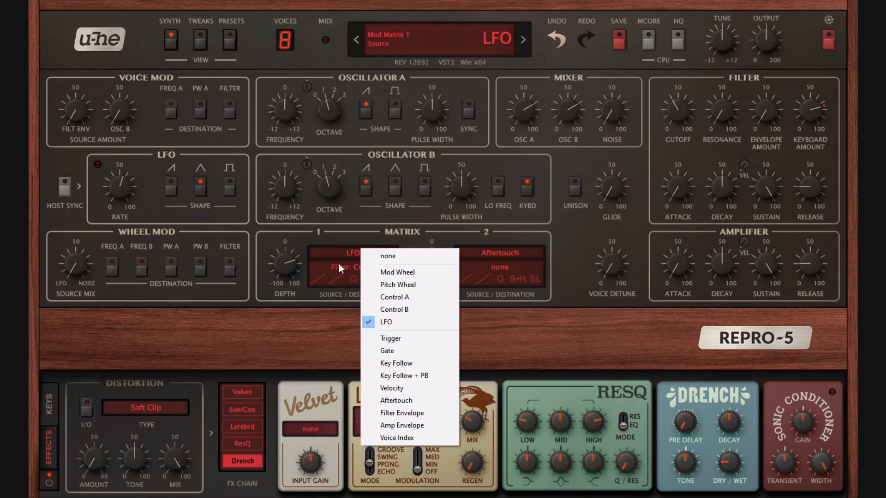
pyautogui.click(287, 285)
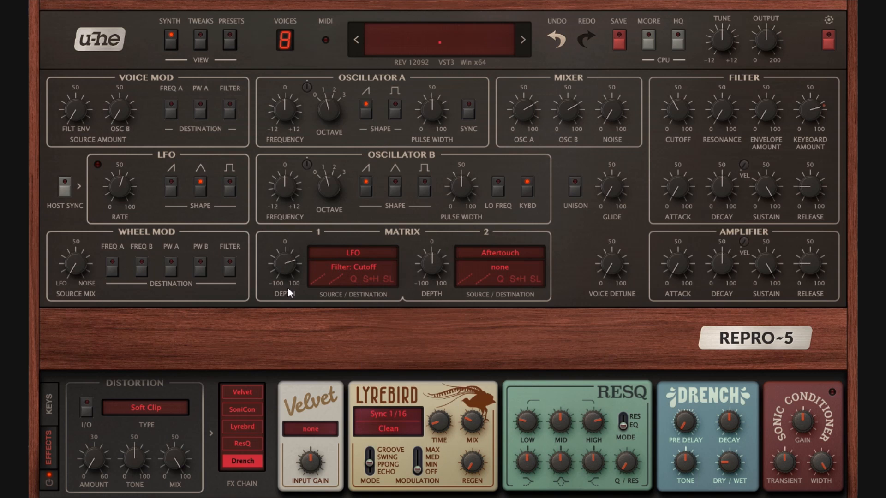
pyautogui.click(360, 251)
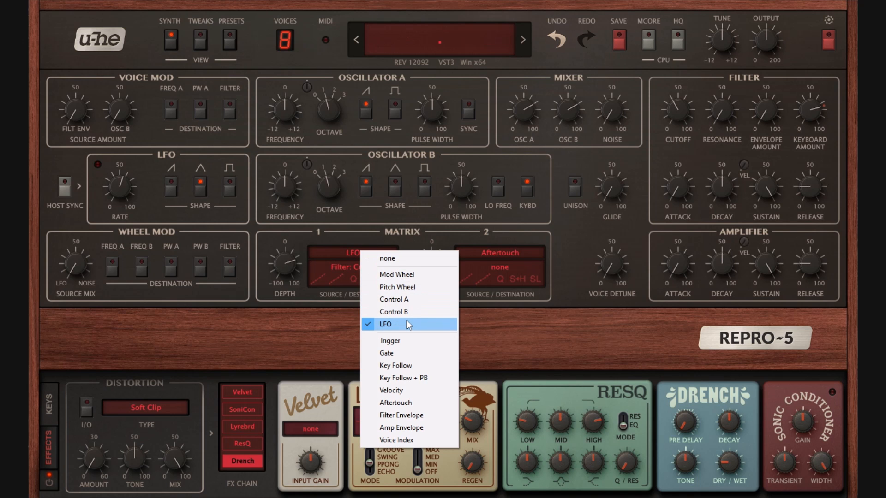
pyautogui.click(392, 341)
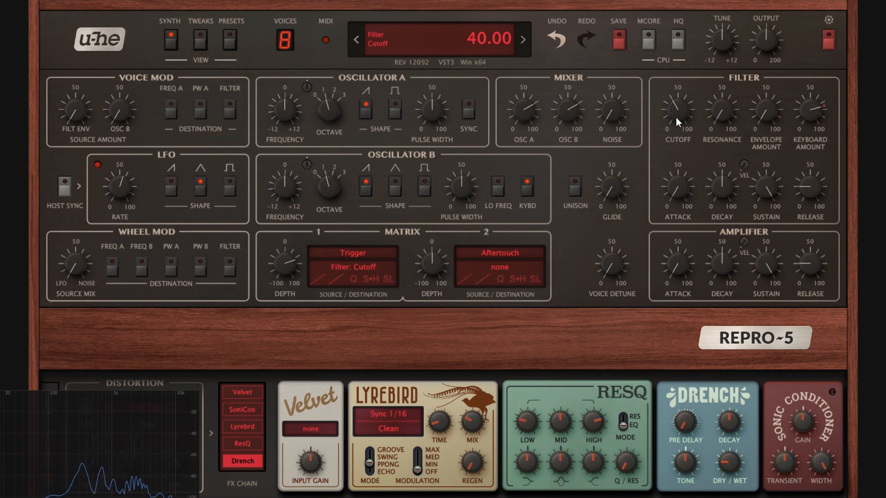
pyautogui.moveTo(676, 117)
pyautogui.mouseDown()
pyautogui.moveTo(685, 57)
pyautogui.moveTo(687, 126)
pyautogui.mouseUp()
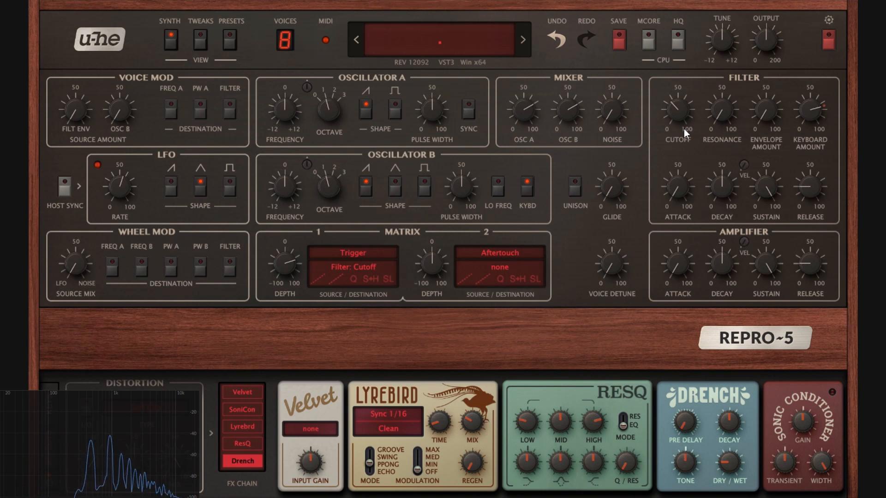
# Switch matrix slot 1's source to Gate and test it with the filter cutoff at 32 and an adjusted depth
pyautogui.click(360, 253)
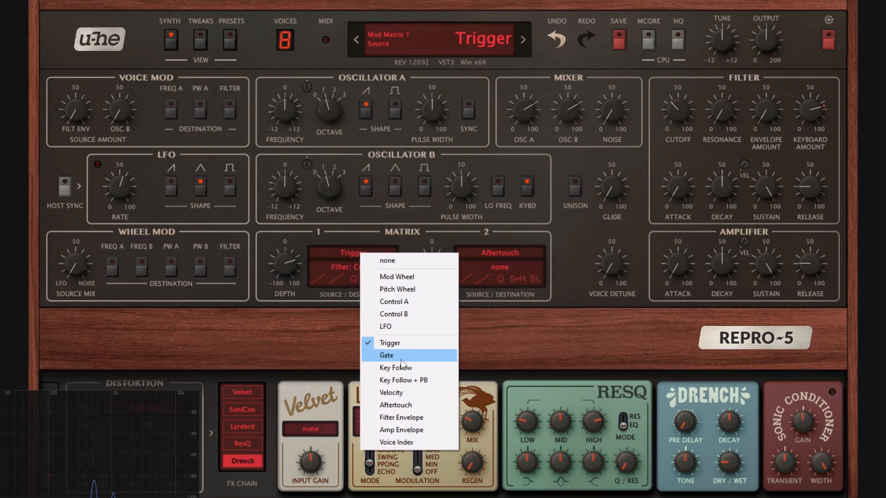
pyautogui.click(403, 357)
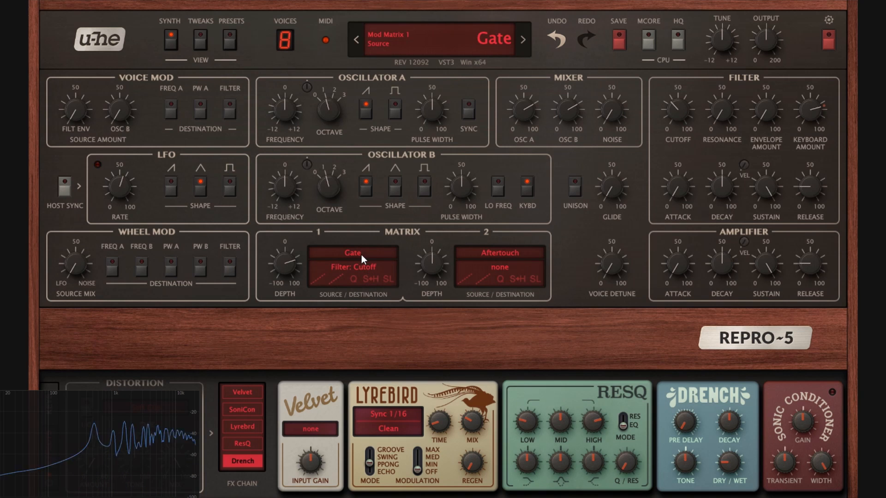
pyautogui.moveTo(678, 101); pyautogui.dragTo(693, 112)
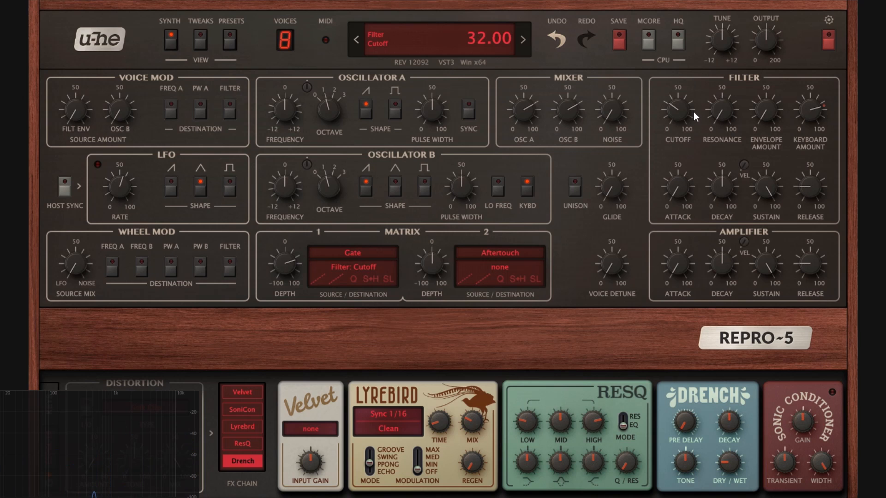
pyautogui.moveTo(284, 265); pyautogui.dragTo(304, 283)
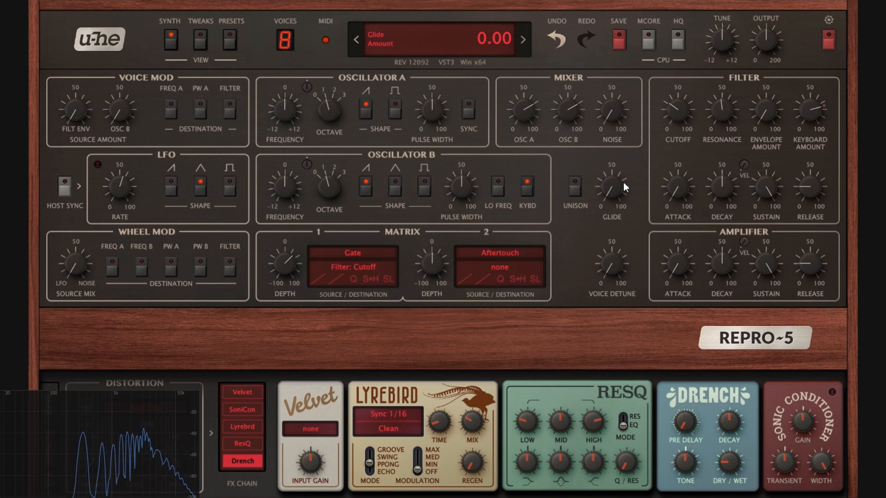
# Check the filter's key tracking source switch in the tweaks view, and set matrix slot 1's source to Key Follow
pyautogui.click(357, 253)
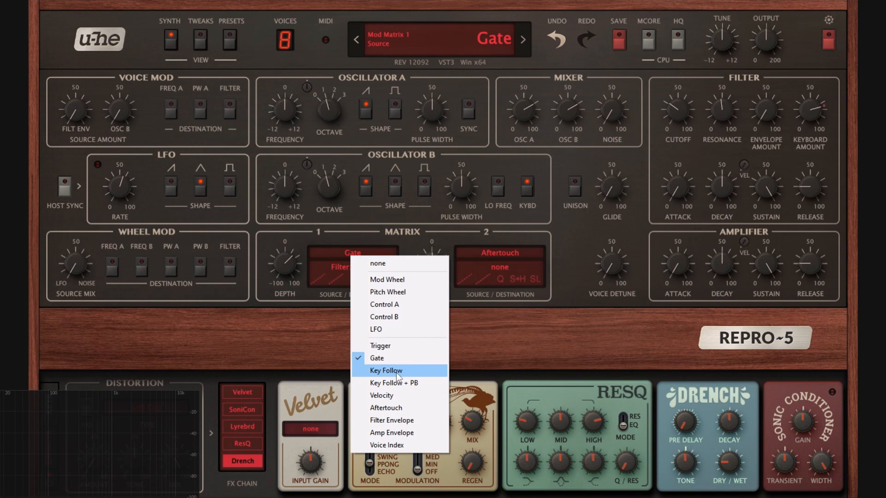
pyautogui.click(200, 40)
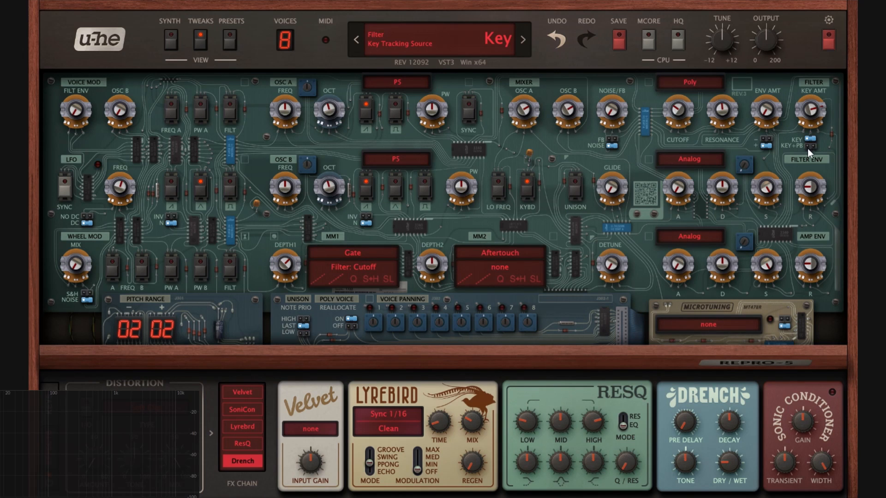
pyautogui.click(365, 259)
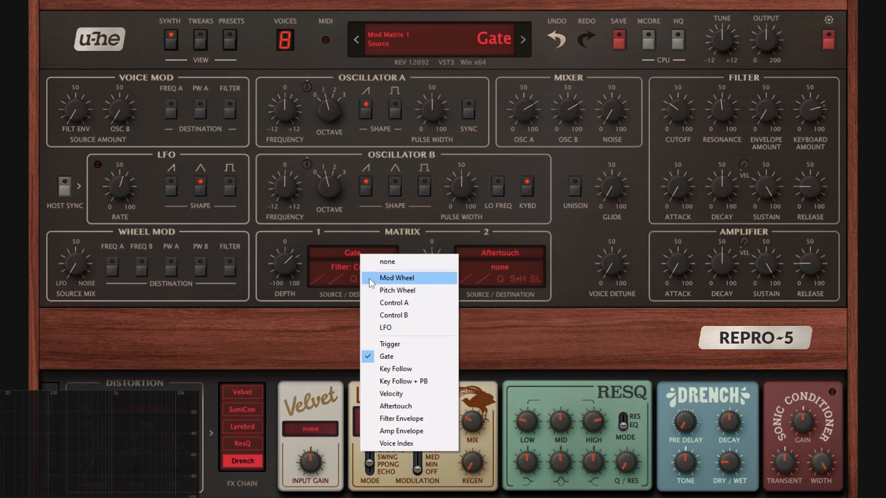
pyautogui.click(396, 369)
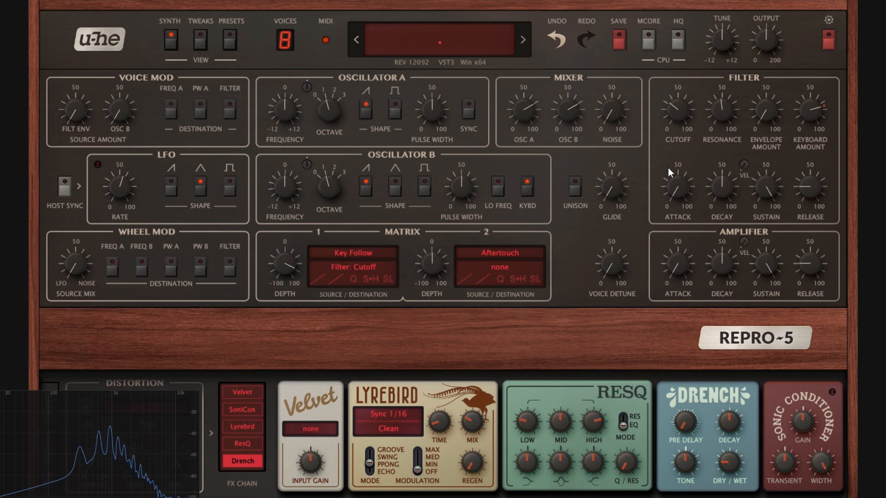
# Try Velocity as matrix slot 1's source, and change the source to Aftertouch
pyautogui.click(367, 252)
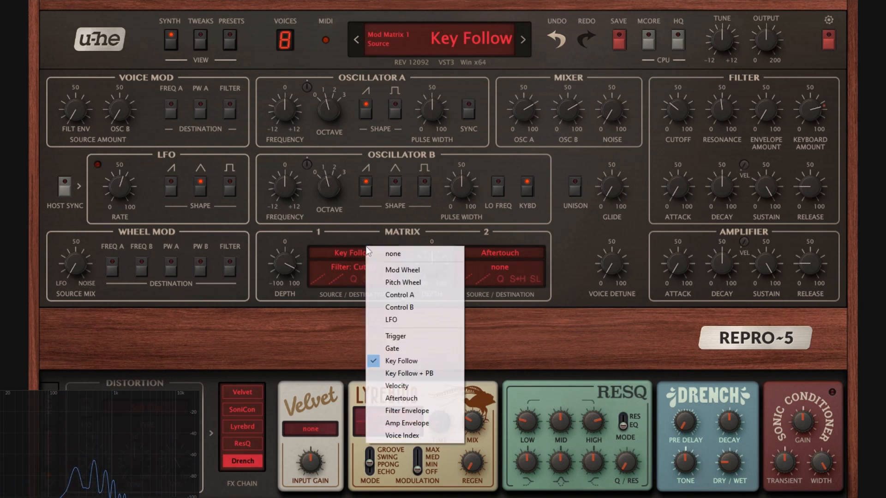
pyautogui.click(409, 389)
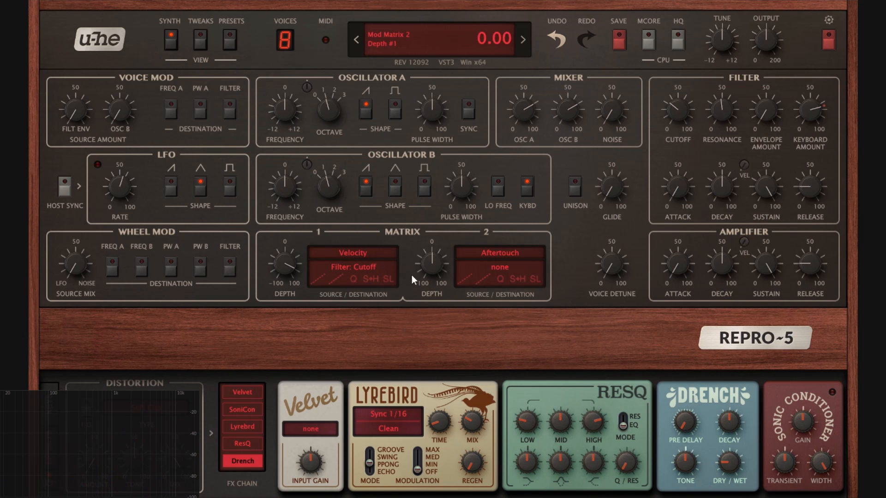
pyautogui.click(365, 253)
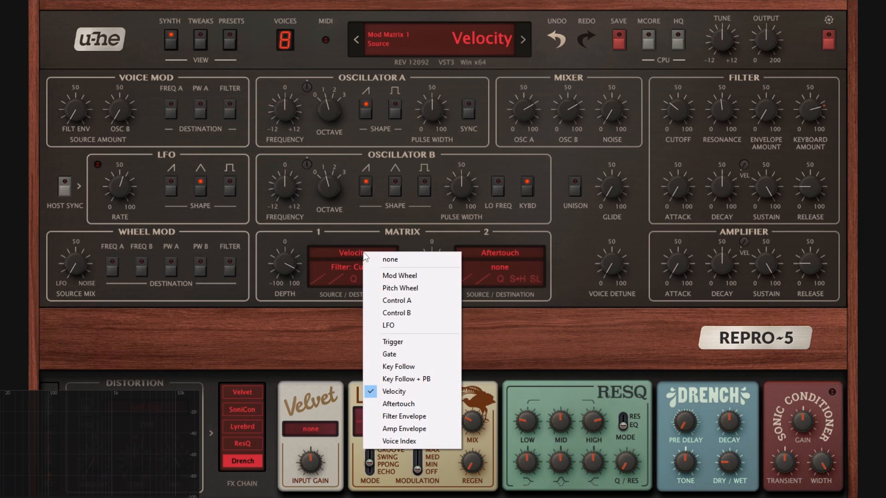
pyautogui.click(398, 404)
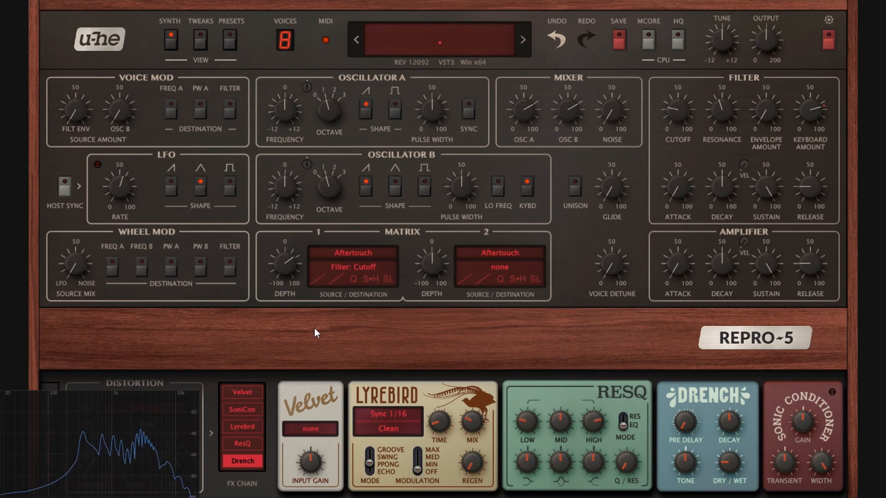
# Set matrix slot 1's source to Voice Index and switch poly voice reallocation off in the tweaks view
pyautogui.click(360, 252)
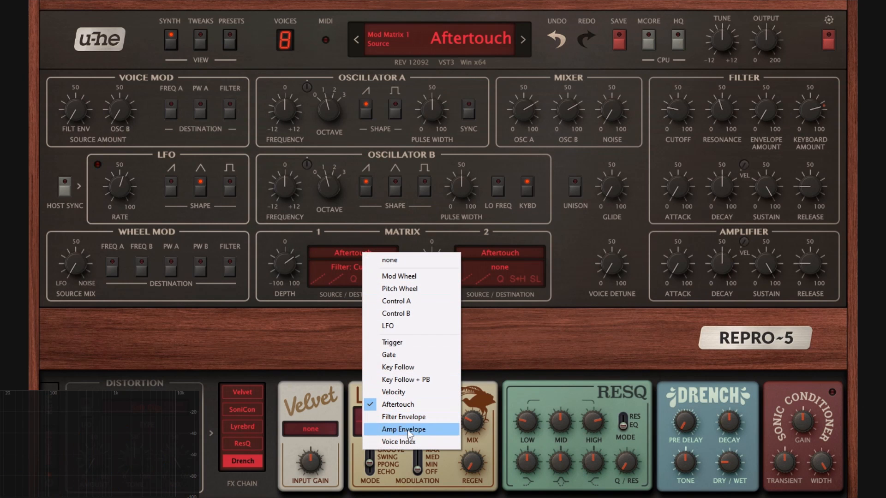
pyautogui.click(414, 442)
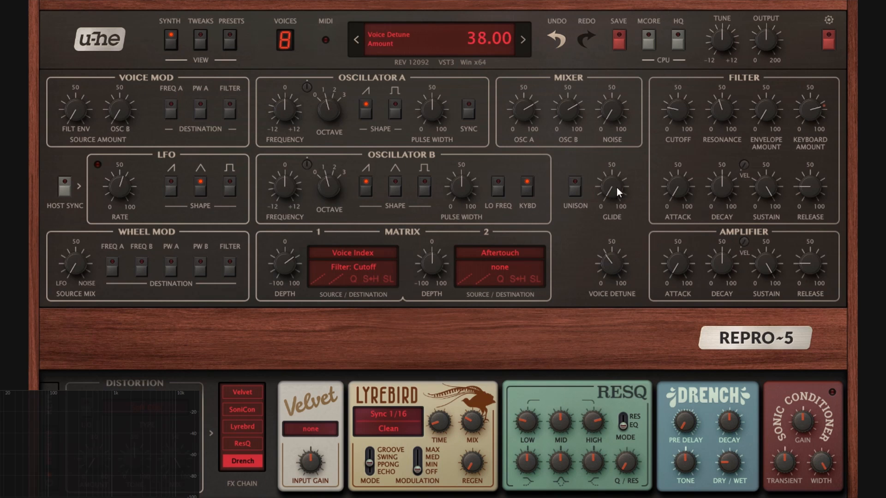
pyautogui.click(199, 41)
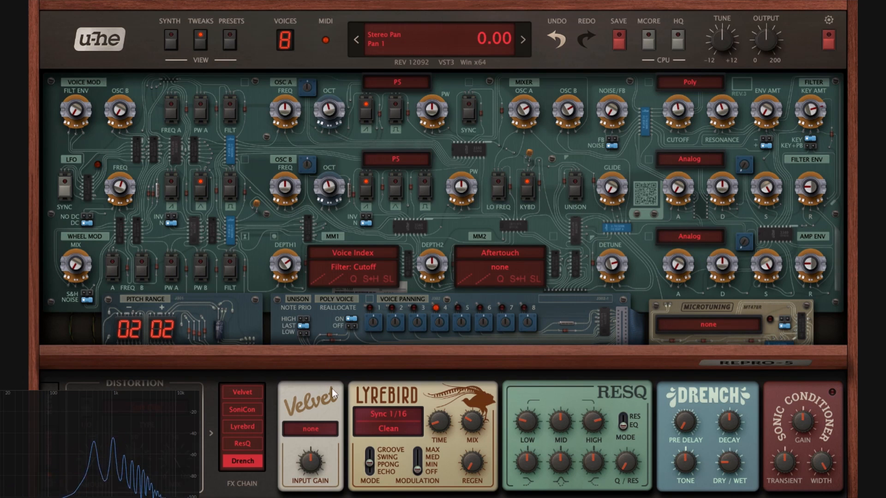
pyautogui.click(354, 326)
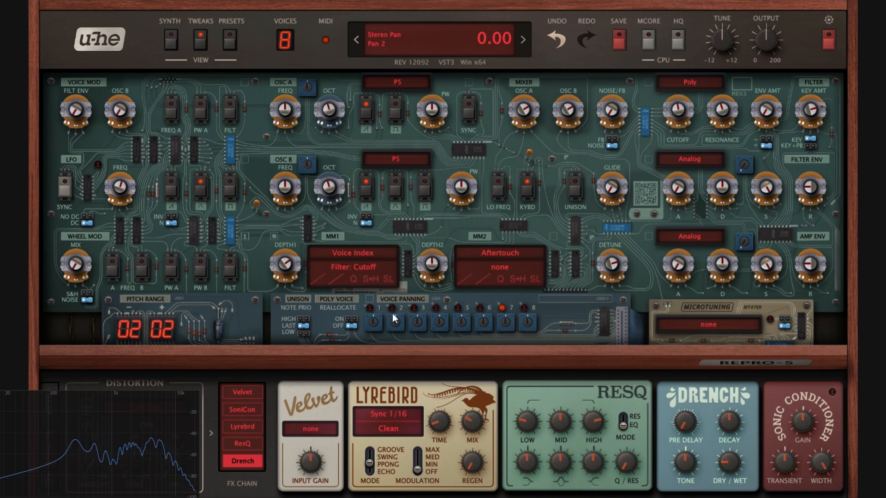
# Compare poly voice reallocation switched on and off, leaving it on
pyautogui.click(354, 321)
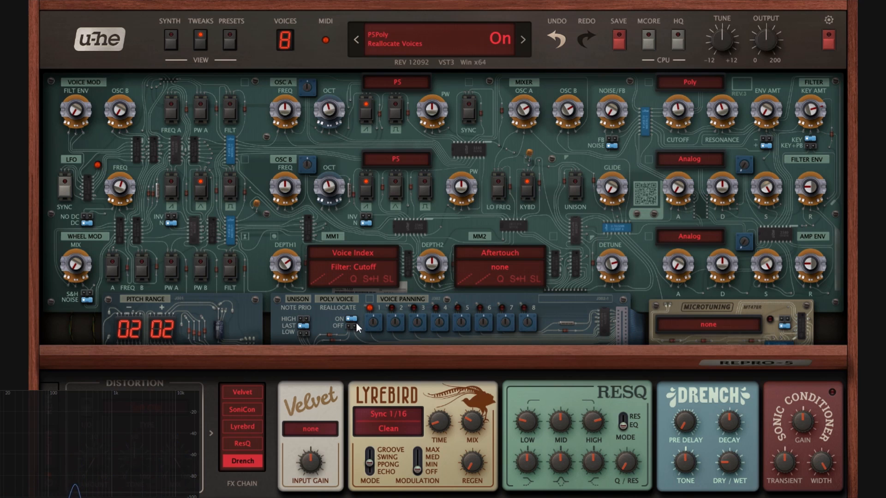
pyautogui.click(350, 325)
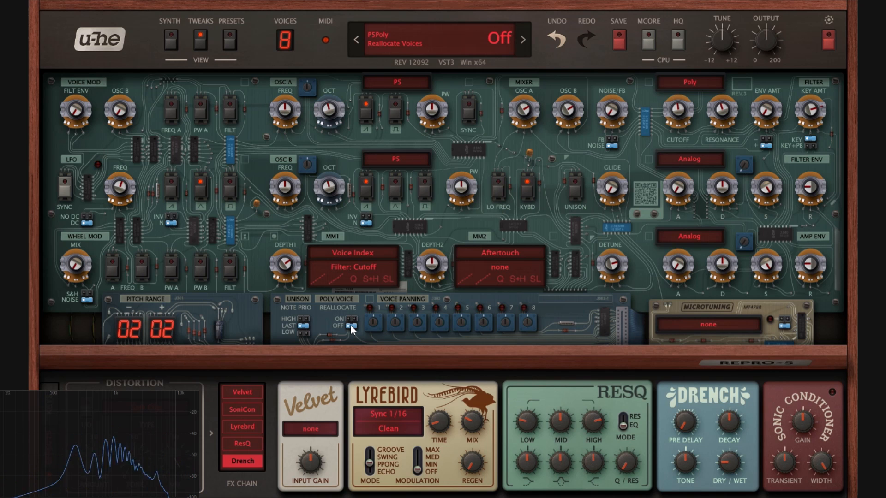
pyautogui.click(352, 319)
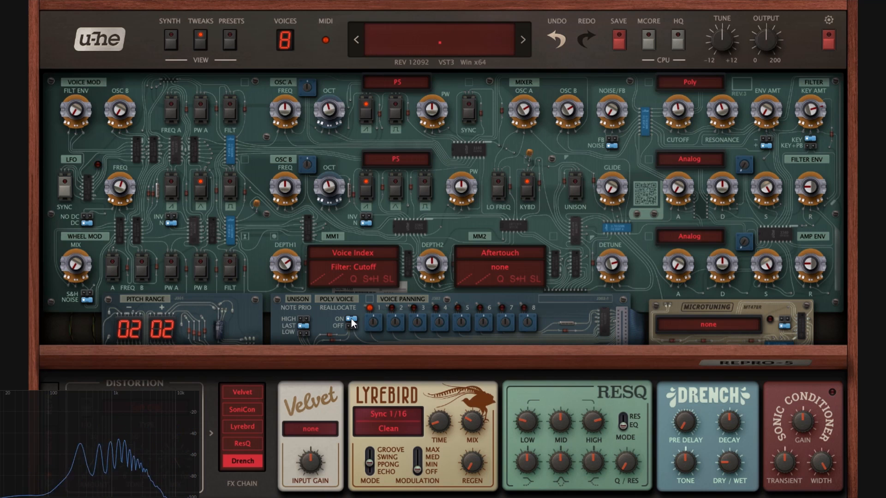
# Return to the synth view and show the keyboard in place of the effects section
pyautogui.click(171, 40)
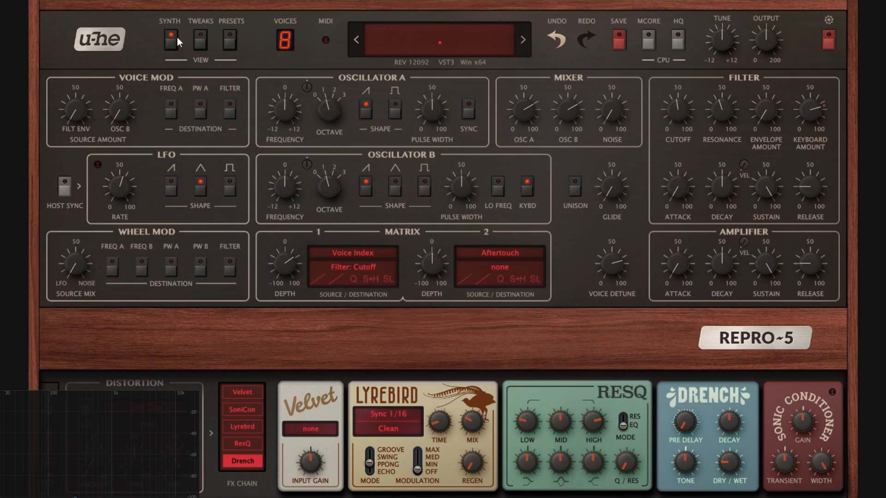
pyautogui.click(51, 428)
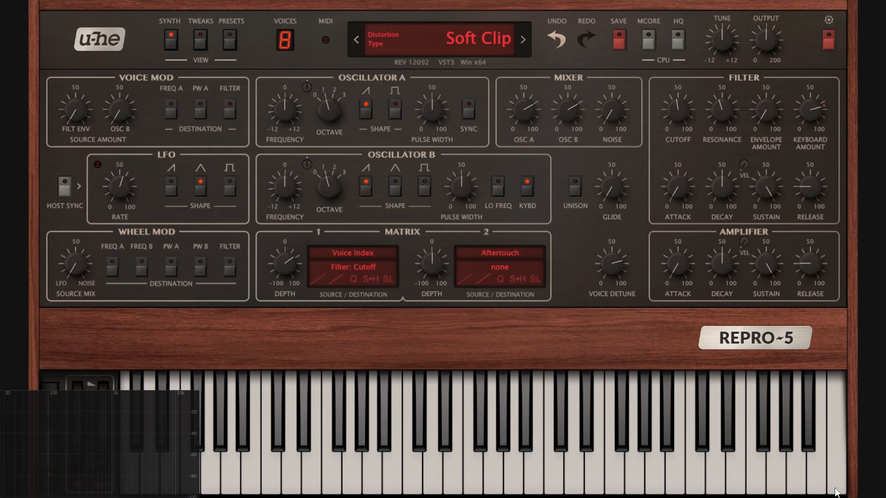
pyautogui.moveTo(836, 489)
pyautogui.mouseDown()
pyautogui.moveTo(235, 472)
pyautogui.moveTo(818, 468)
pyautogui.moveTo(254, 459)
pyautogui.mouseUp()
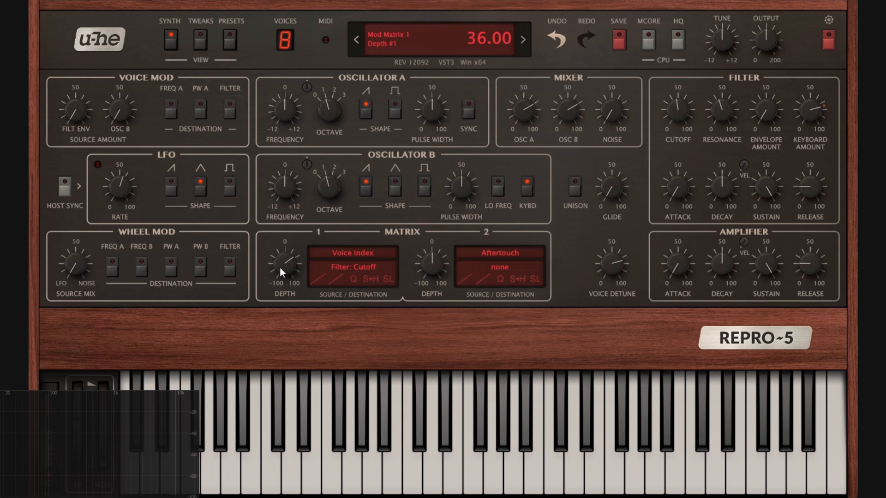
# Try Control A as matrix slot 1's source, and reset the patch to its default settings
pyautogui.click(294, 304)
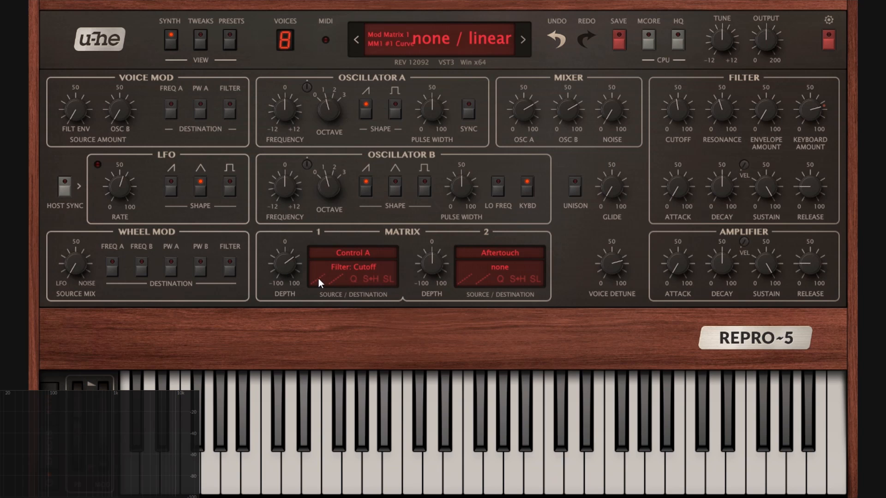
pyautogui.rightClick(412, 42)
pyautogui.click(422, 48)
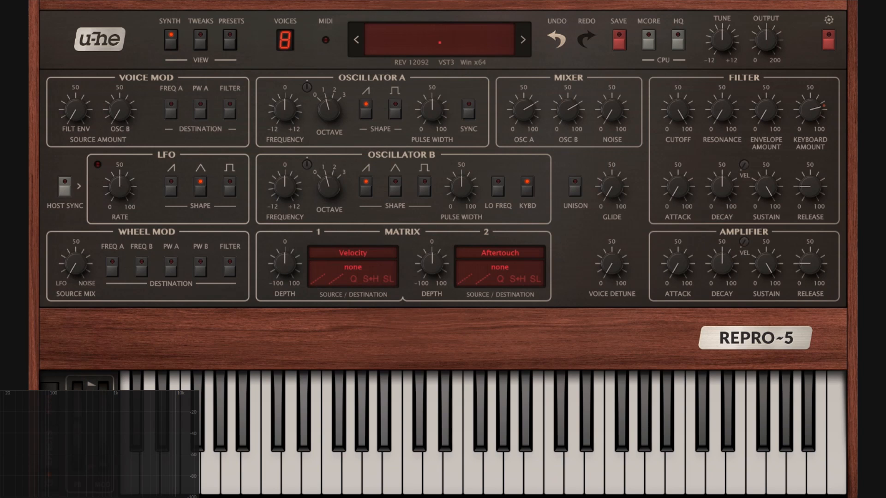
pyautogui.moveTo(677, 120); pyautogui.dragTo(684, 215)
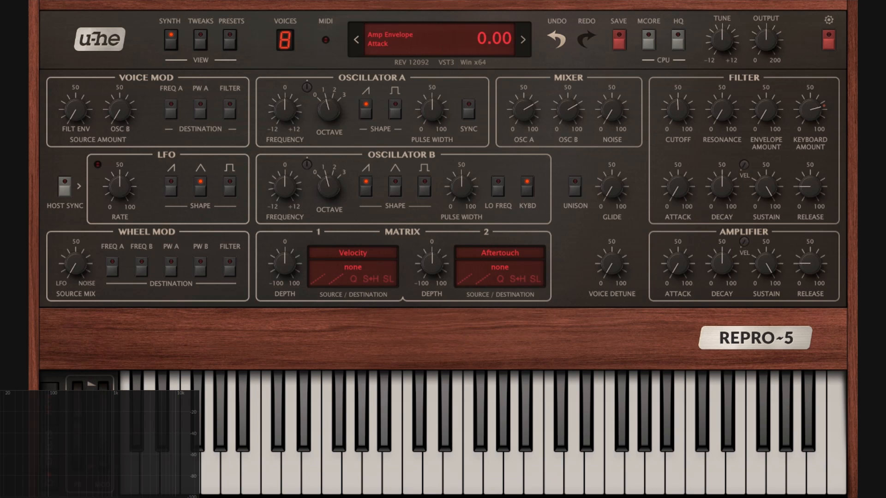
# Route the LFO to oscillator A's frequency in matrix slot 1 with a positive depth
pyautogui.click(359, 250)
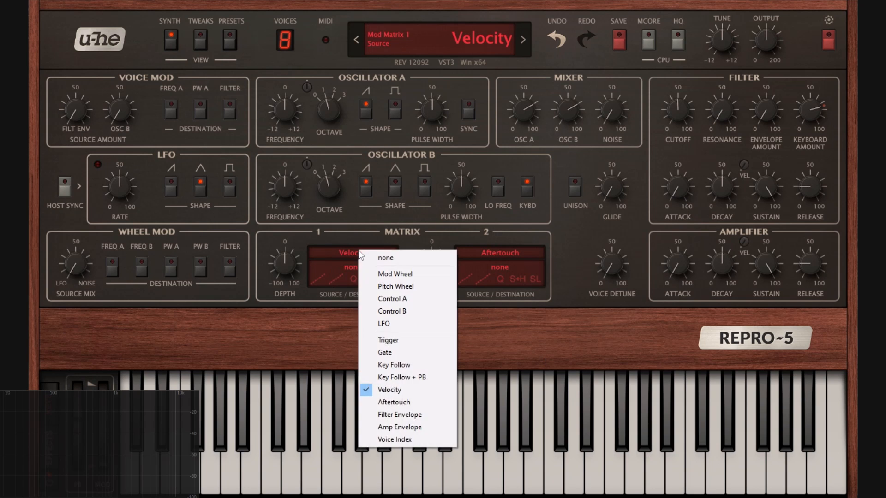
pyautogui.click(384, 323)
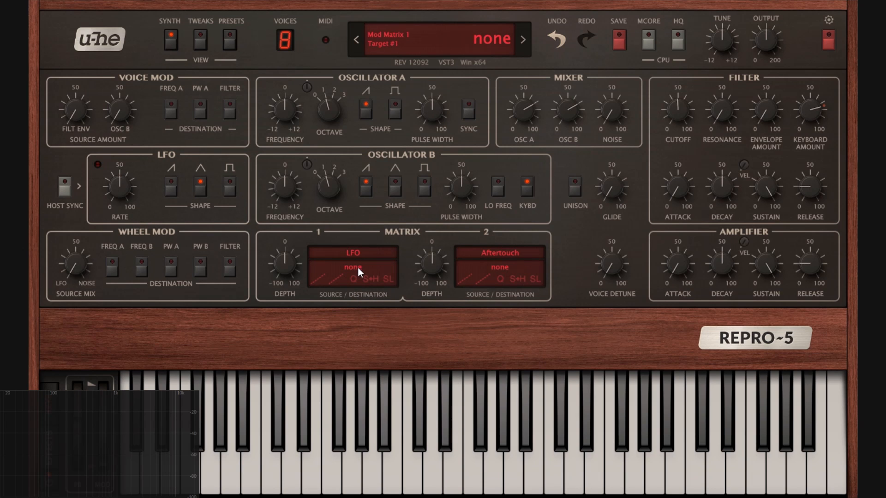
pyautogui.moveTo(358, 268); pyautogui.dragTo(285, 113)
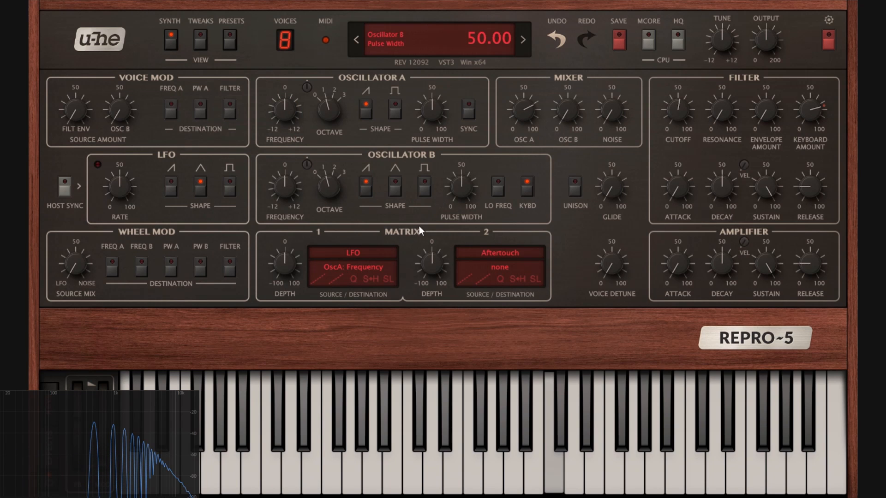
pyautogui.moveTo(285, 269); pyautogui.dragTo(295, 207)
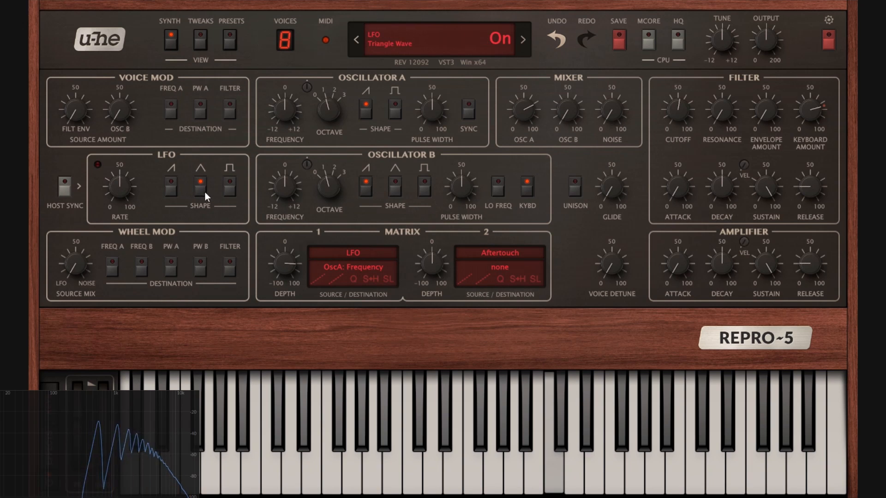
# Audition the LFO's saw shape alone and combined with the triangle, and return to the triangle alone
pyautogui.click(169, 189)
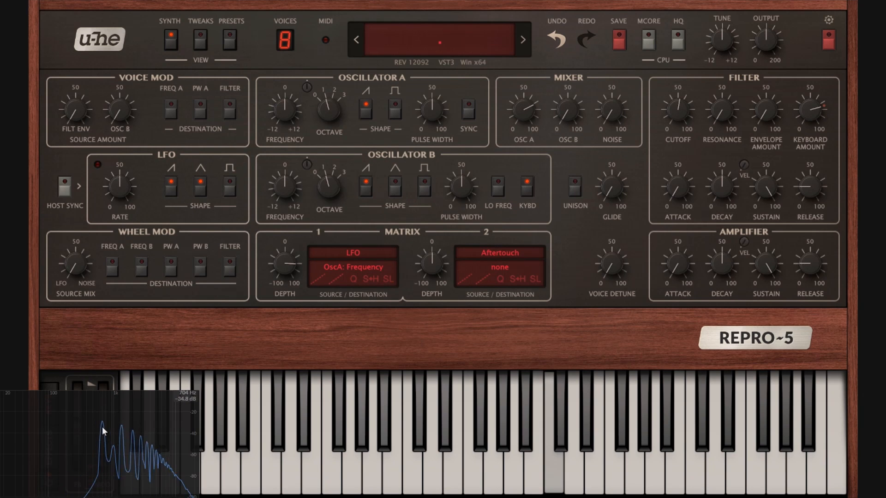
pyautogui.click(194, 187)
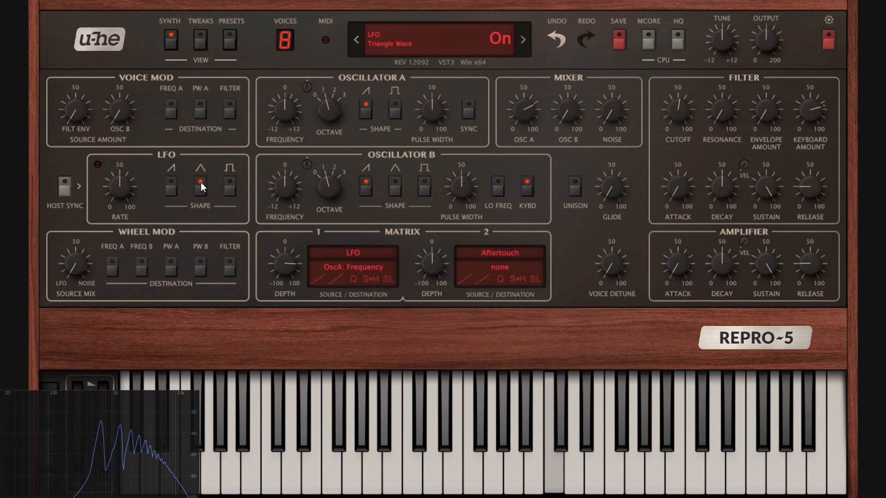
pyautogui.click(200, 185)
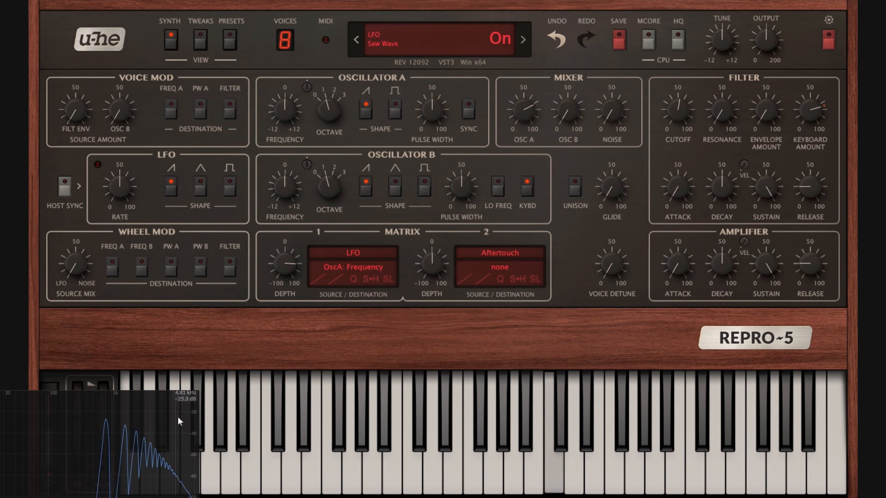
pyautogui.click(172, 185)
pyautogui.click(201, 186)
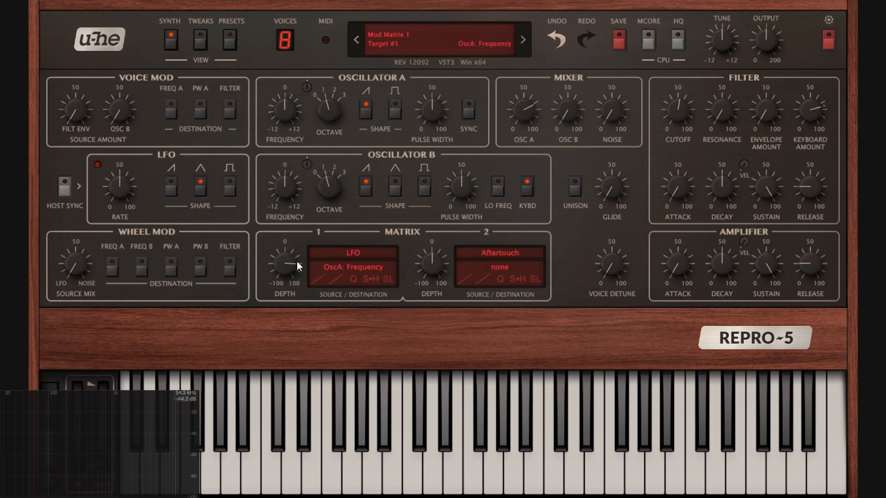
# Set matrix slot 1's curve to very compressed and adjust its modulation depth
pyautogui.click(316, 278)
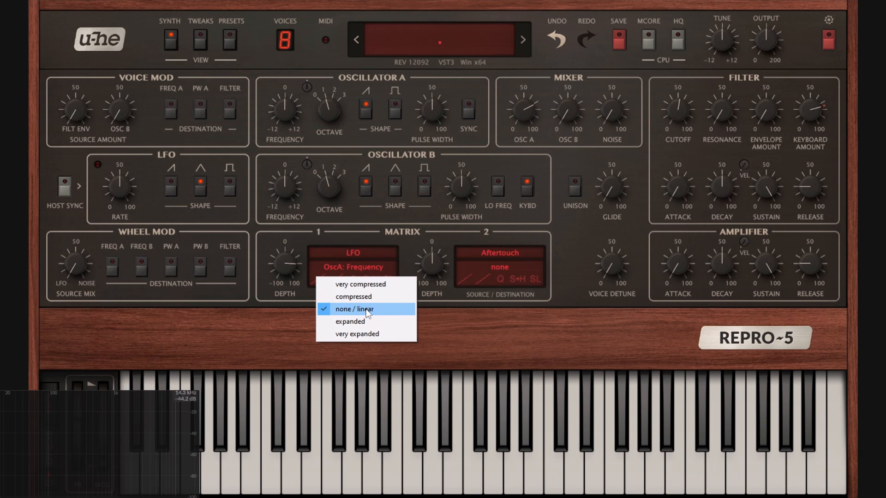
pyautogui.click(258, 308)
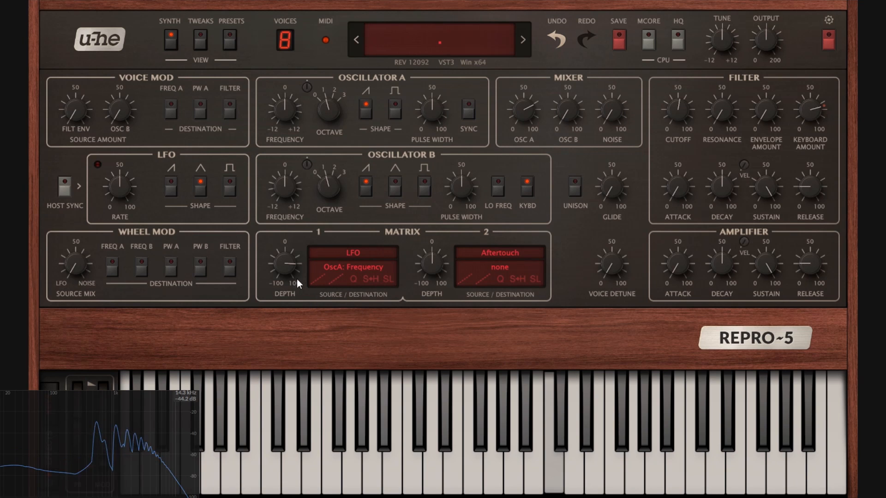
pyautogui.click(321, 280)
pyautogui.click(361, 289)
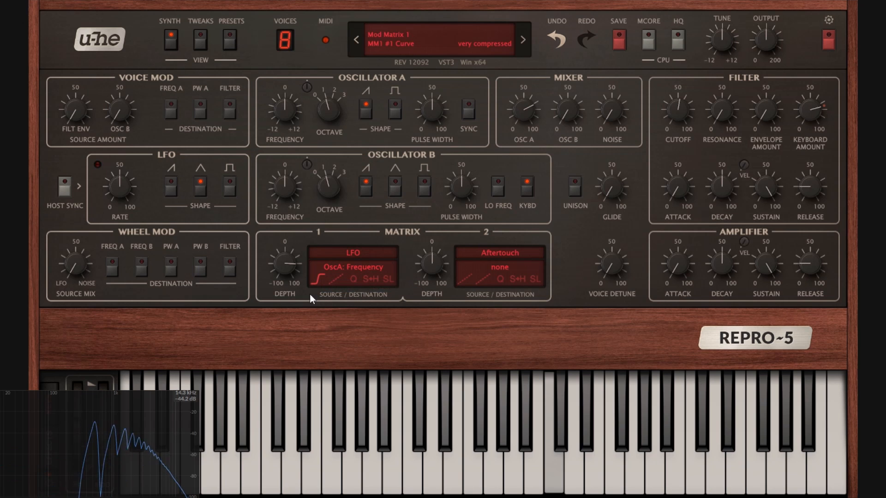
pyautogui.moveTo(291, 264); pyautogui.dragTo(291, 262)
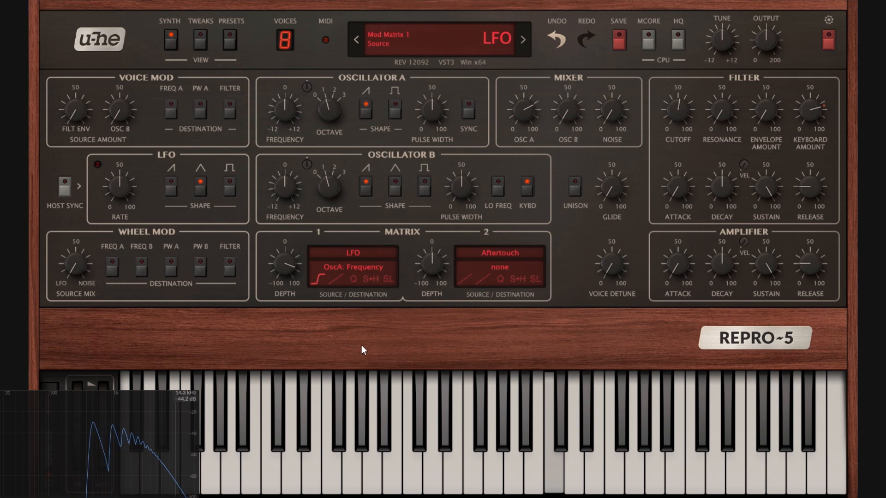
# Compare matrix slot 1's linear and very compressed curves, readjusting the depth and ending on none / linear
pyautogui.click(317, 279)
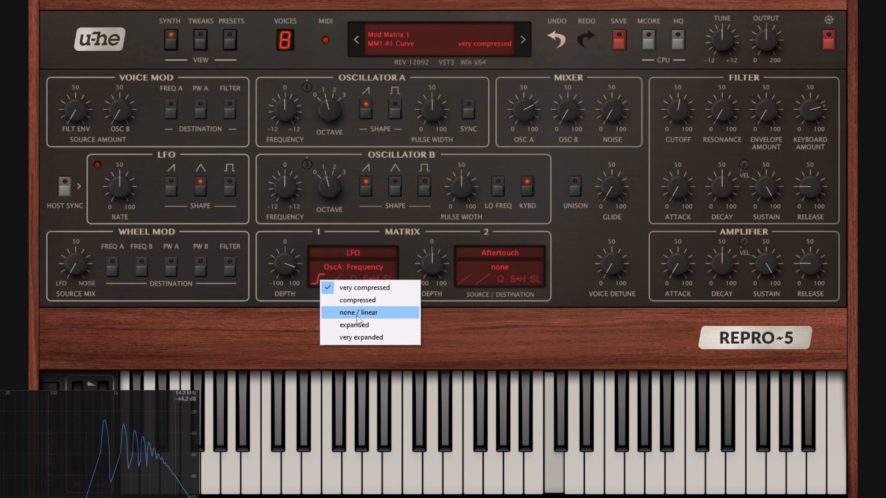
pyautogui.click(357, 313)
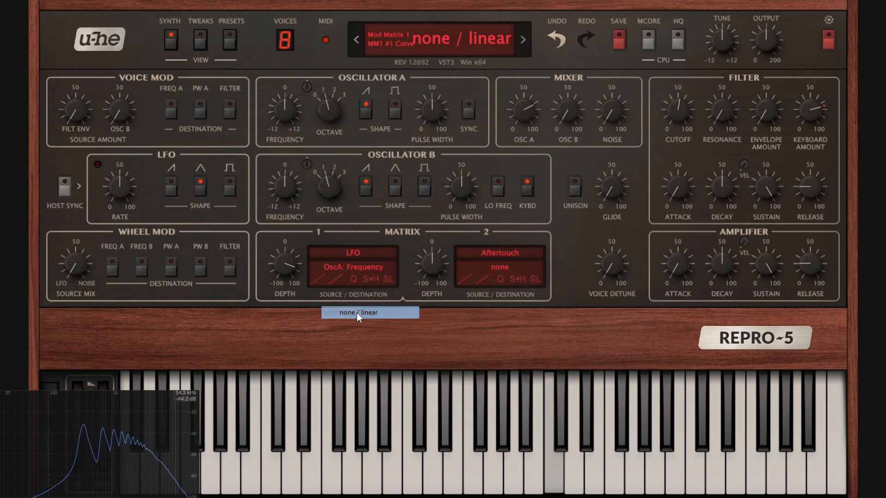
pyautogui.click(317, 277)
pyautogui.click(359, 283)
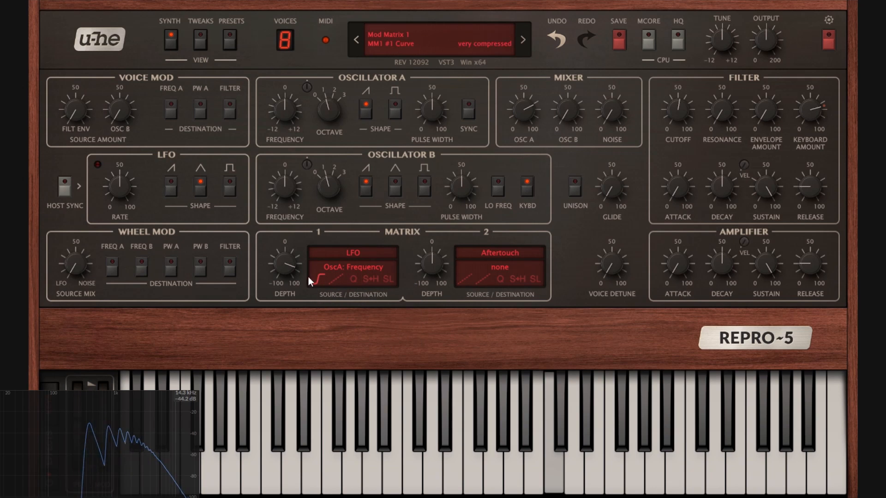
pyautogui.moveTo(283, 267); pyautogui.dragTo(282, 271)
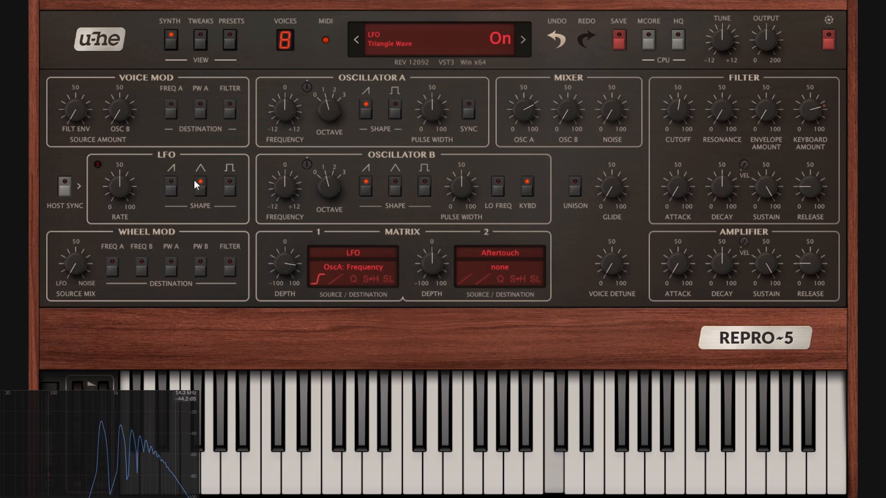
pyautogui.click(317, 282)
pyautogui.click(359, 316)
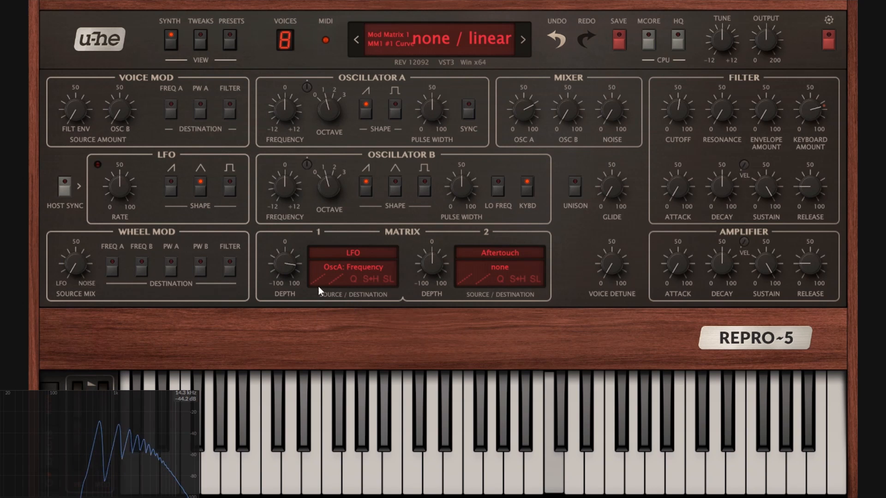
# Audition the compressed, expanded and very expanded curves in turn on matrix slot 1
pyautogui.click(314, 281)
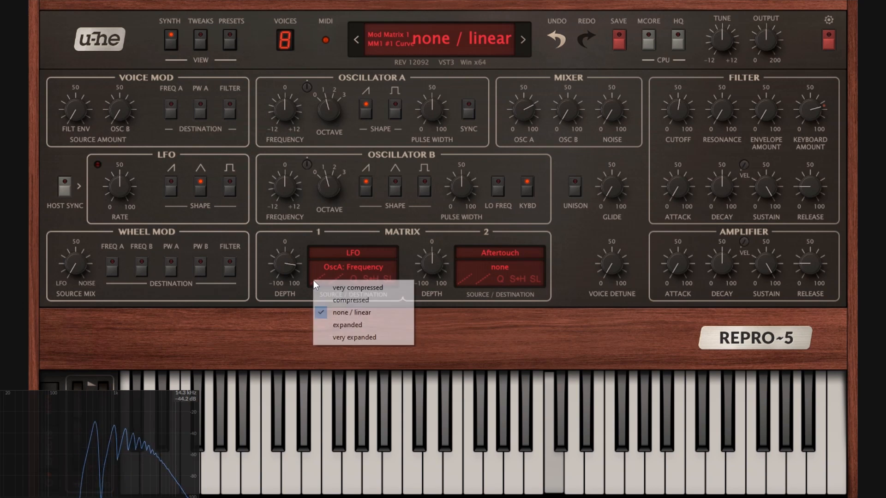
pyautogui.click(352, 301)
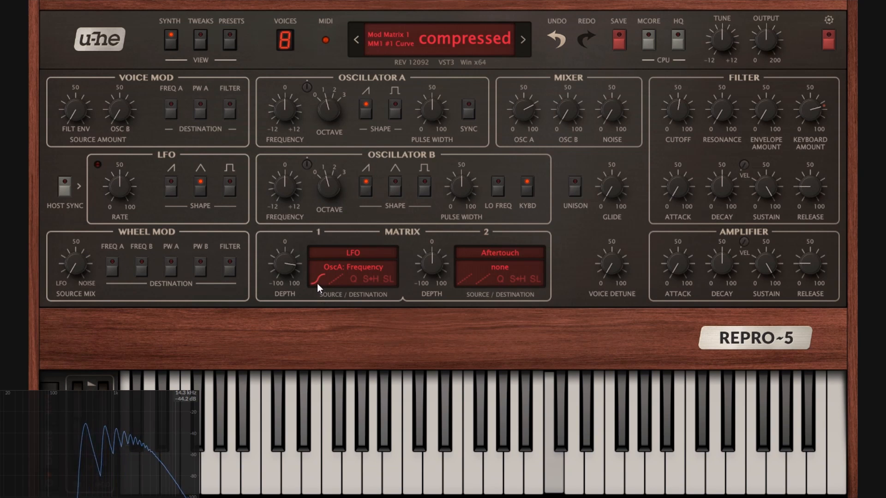
pyautogui.click(317, 284)
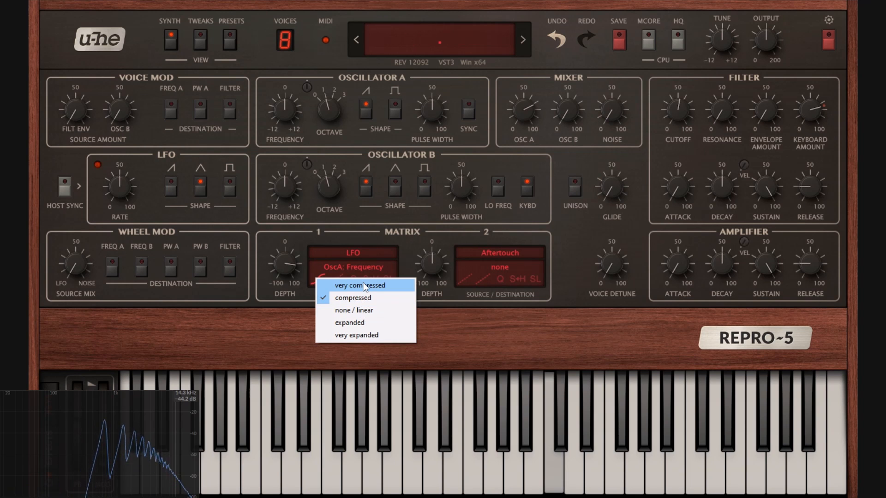
pyautogui.click(355, 323)
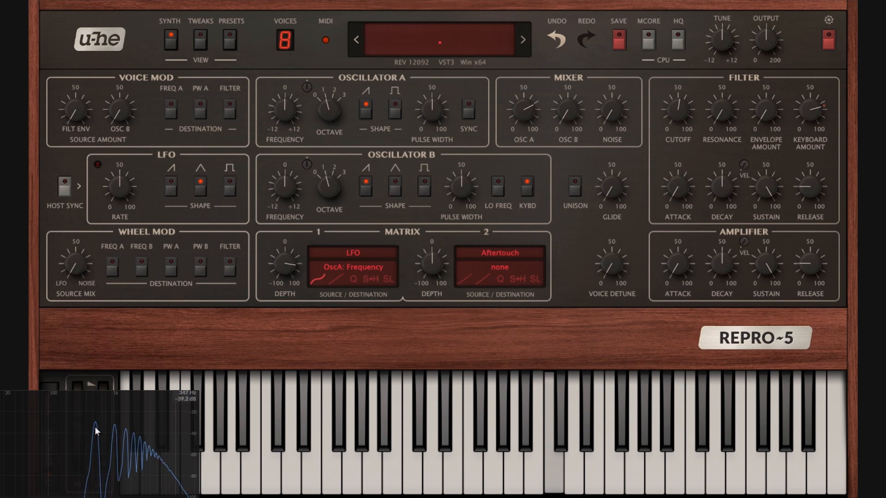
pyautogui.click(321, 279)
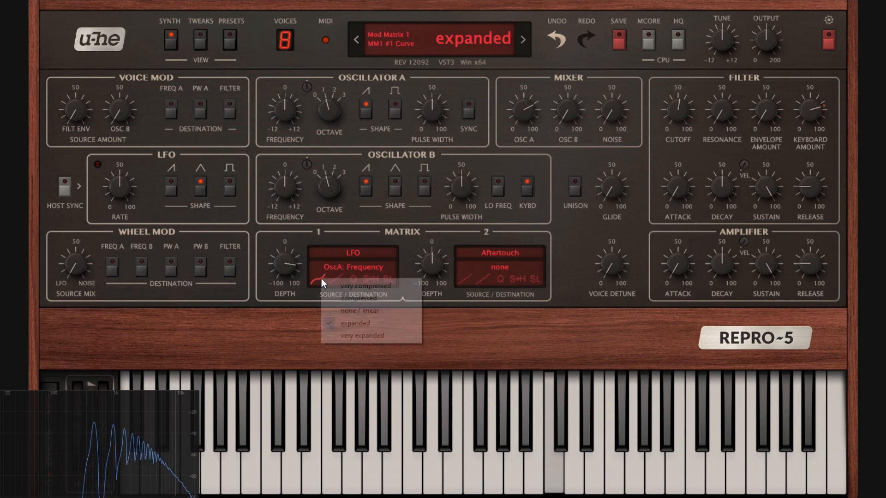
pyautogui.click(380, 336)
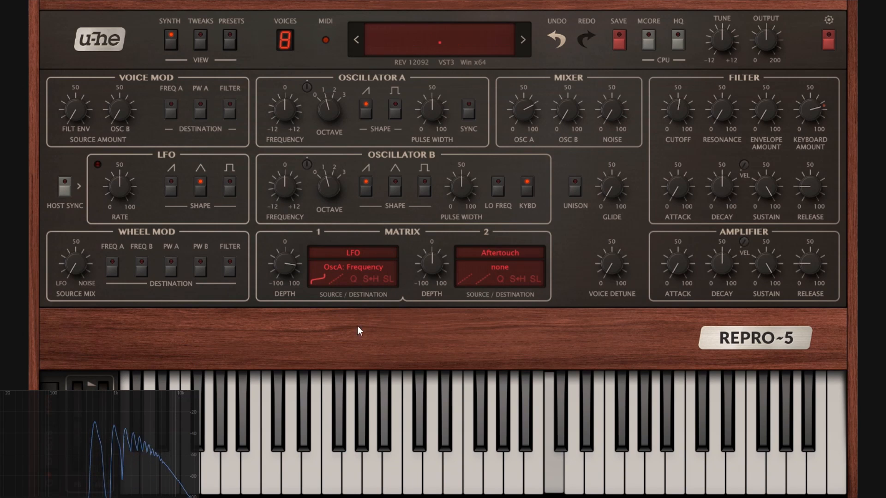
# Audition matrix slot 1's curves from very compressed through compressed, none / linear, expanded and very expanded, and return to none / linear
pyautogui.click(317, 278)
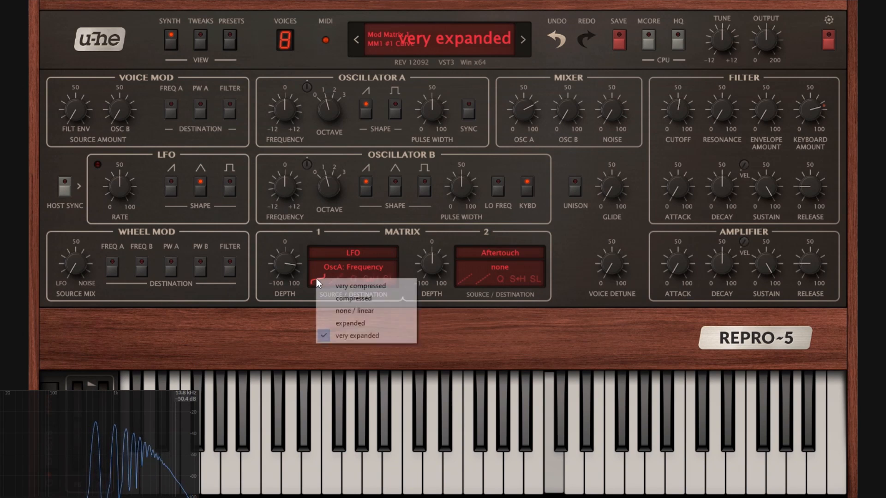
pyautogui.click(353, 286)
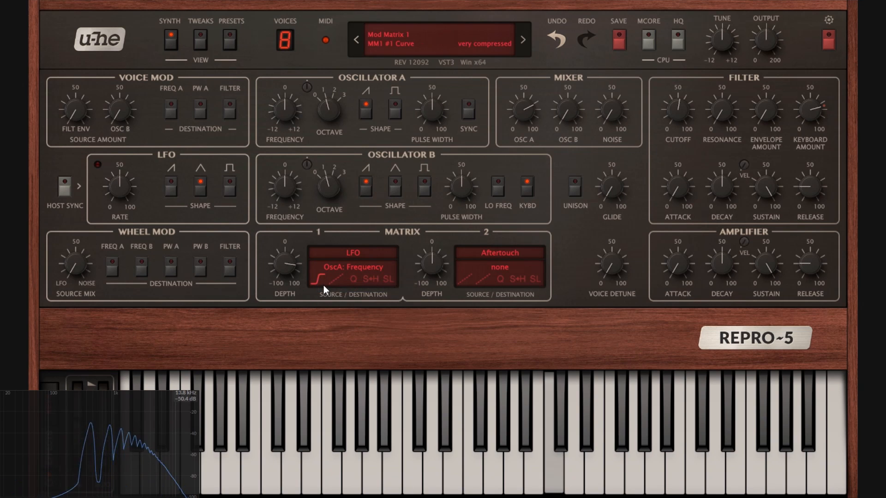
pyautogui.click(323, 285)
pyautogui.click(334, 303)
pyautogui.click(312, 279)
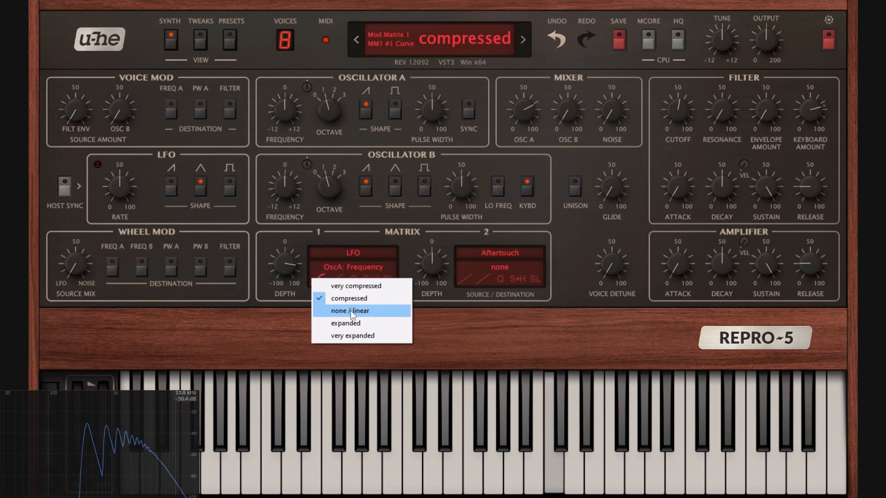
pyautogui.click(351, 312)
pyautogui.click(316, 281)
pyautogui.click(347, 324)
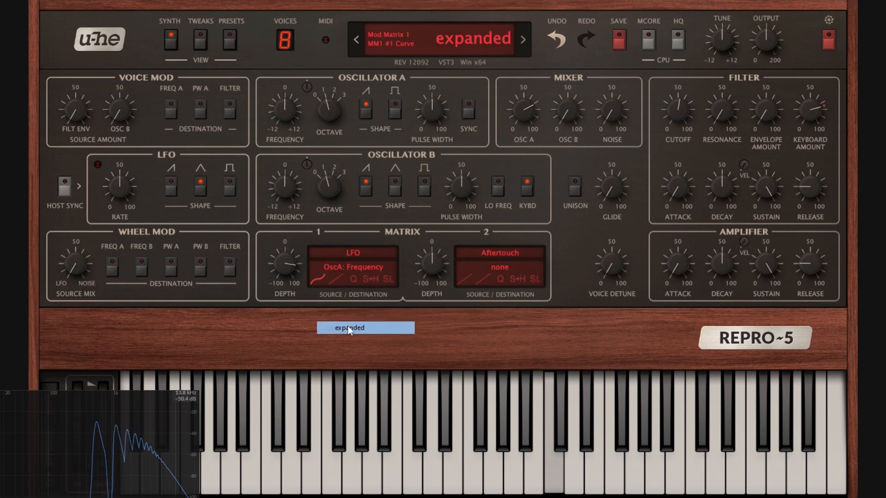
pyautogui.click(317, 282)
pyautogui.click(364, 339)
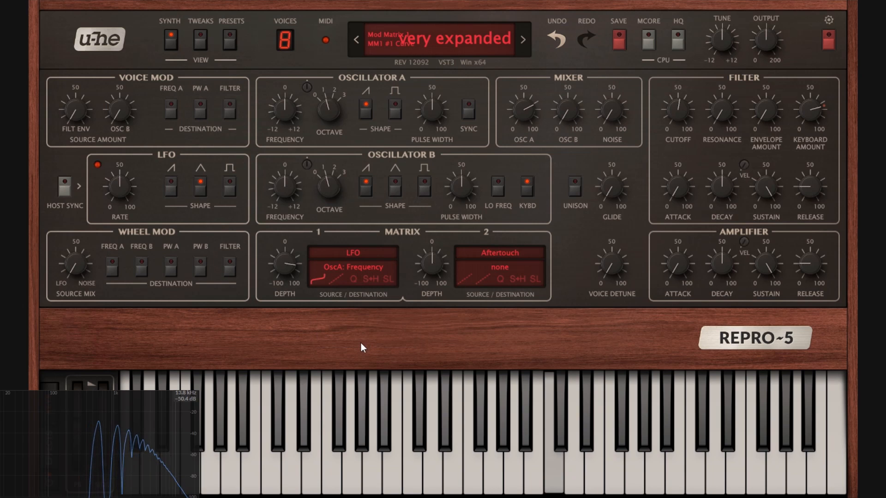
pyautogui.click(318, 282)
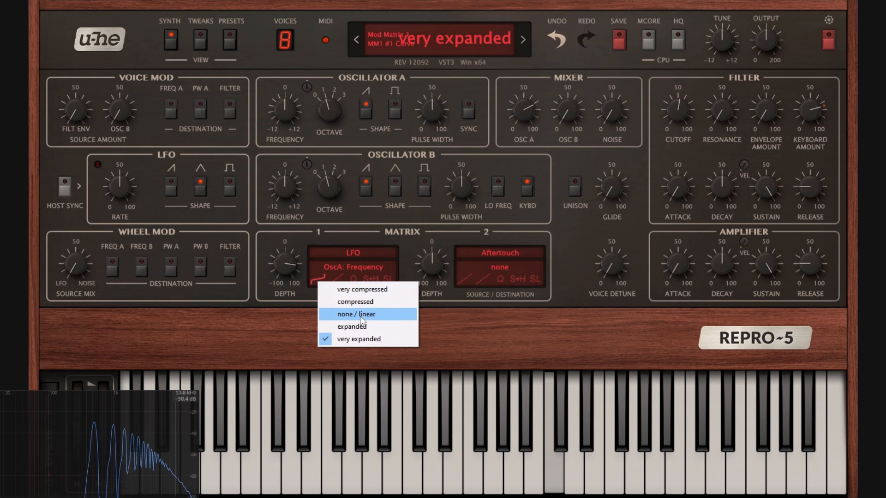
pyautogui.click(359, 316)
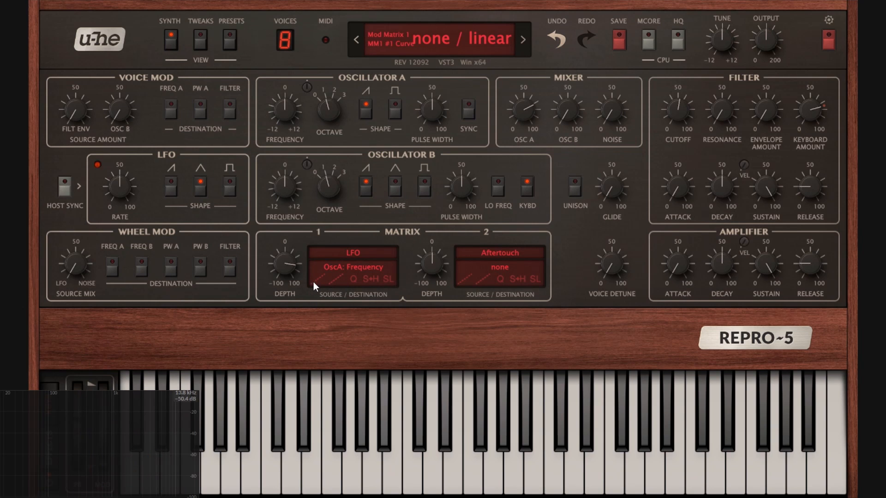
# Set matrix slot 1's rectify modifier to half wave +, switch it to half wave -, and return to half wave +
pyautogui.click(333, 281)
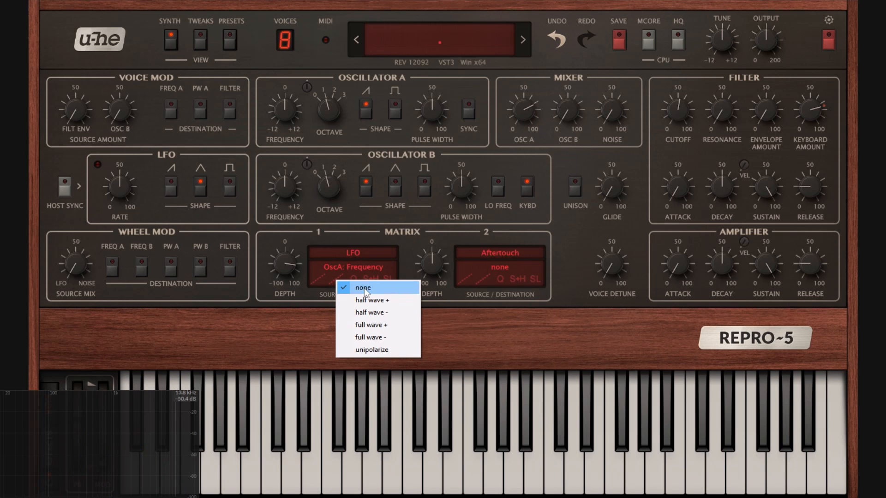
pyautogui.click(284, 320)
pyautogui.click(335, 280)
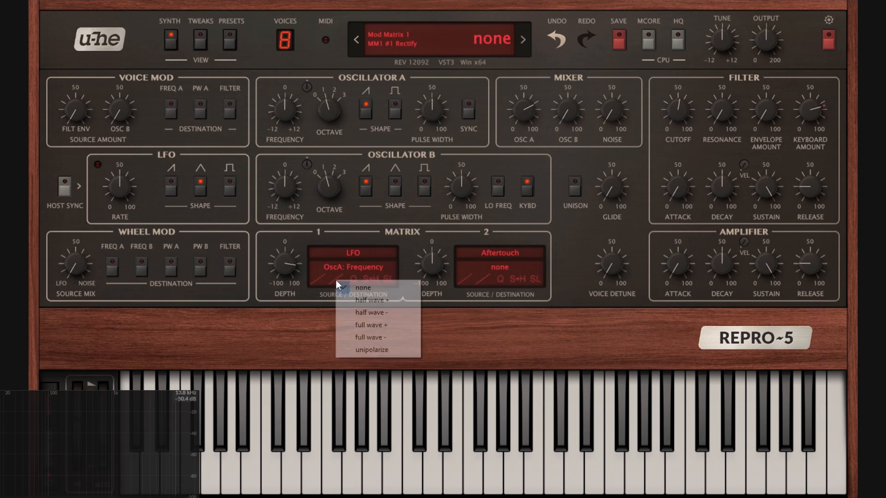
pyautogui.click(377, 301)
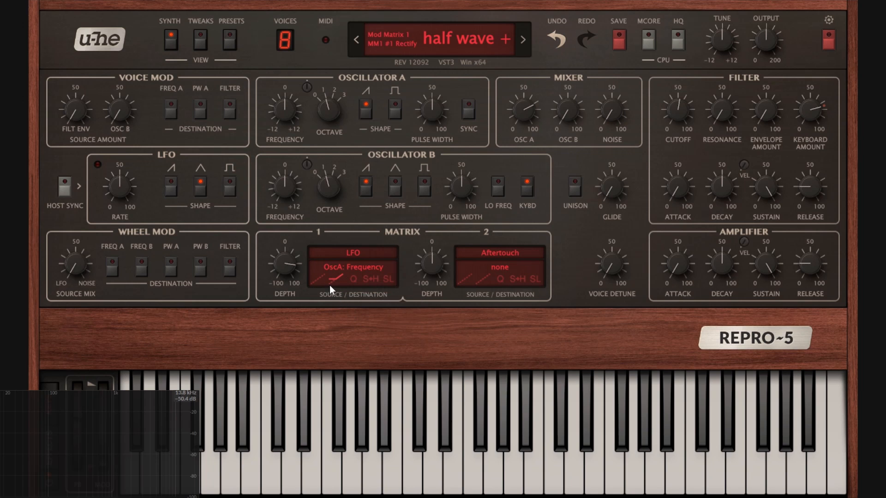
pyautogui.click(334, 278)
pyautogui.click(369, 310)
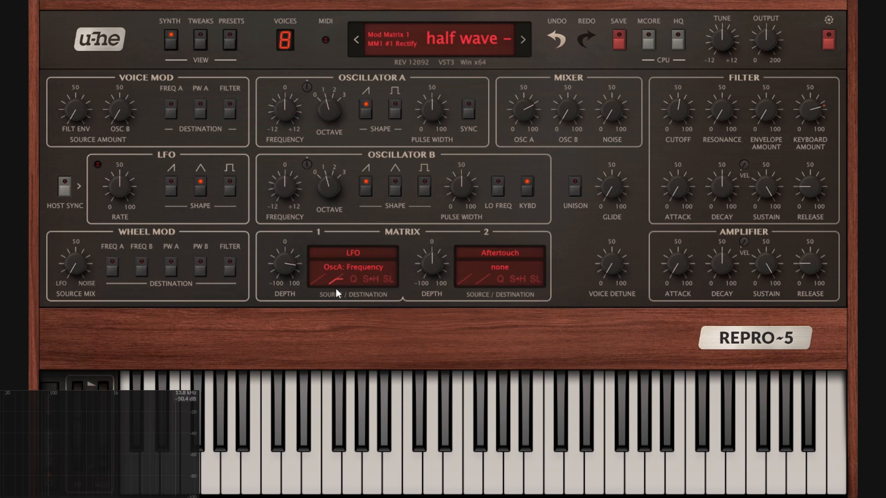
pyautogui.click(336, 280)
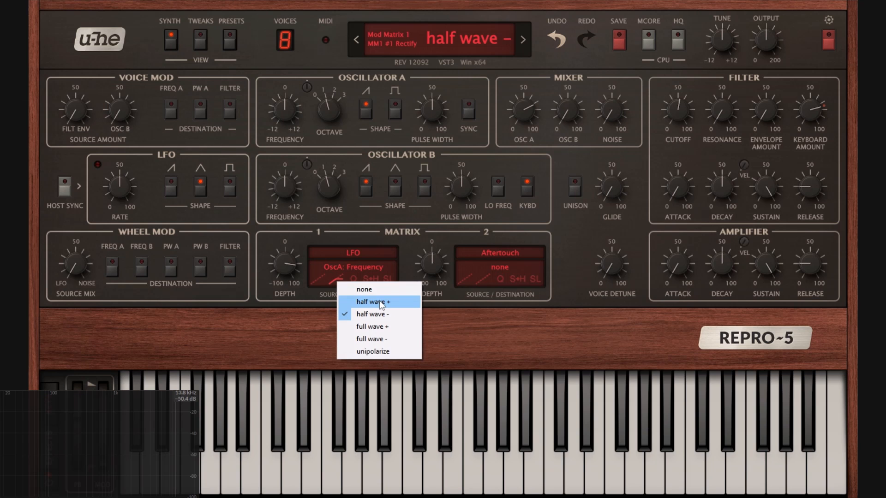
pyautogui.click(378, 300)
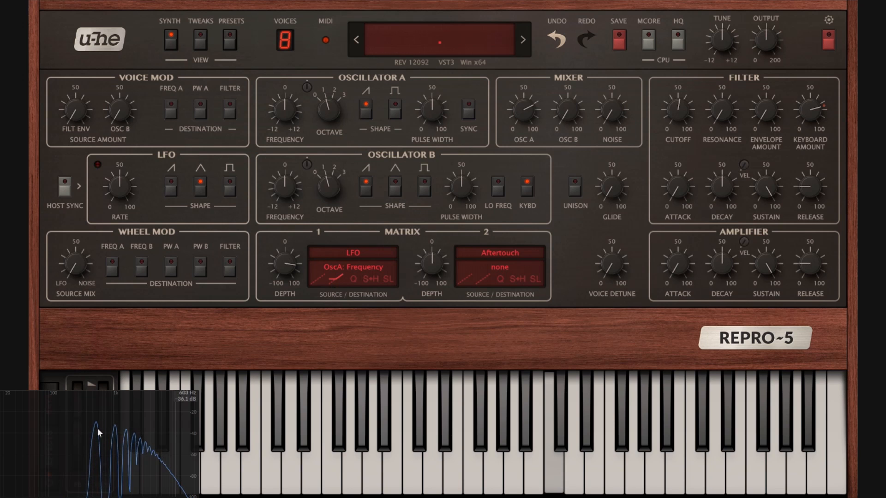
# Compare no rectification with half wave + on matrix slot 1, and end on half wave -
pyautogui.click(339, 281)
pyautogui.click(369, 289)
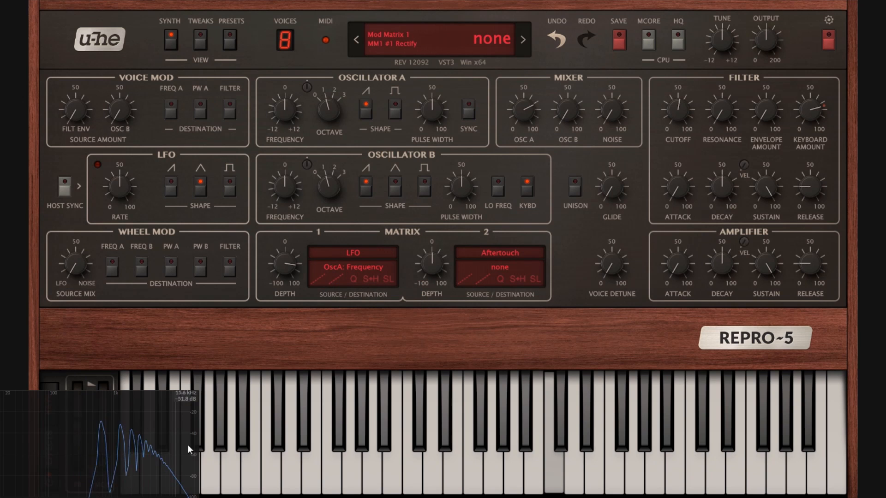
pyautogui.click(336, 279)
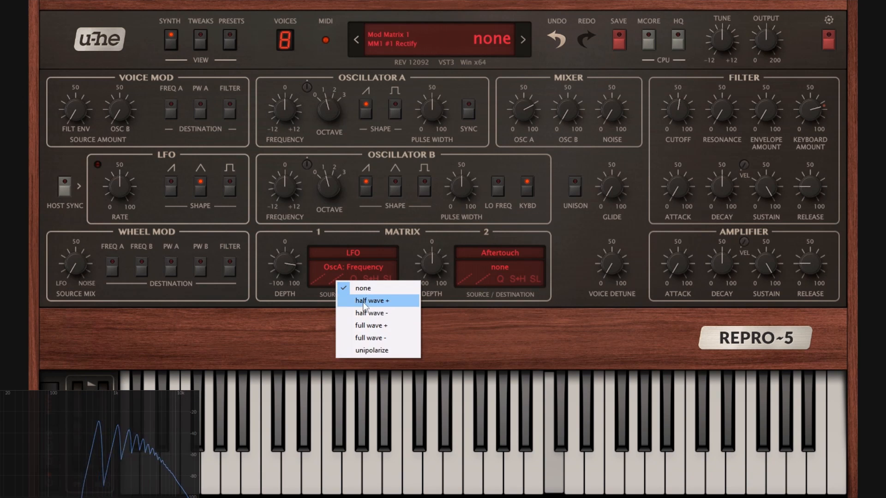
pyautogui.click(369, 300)
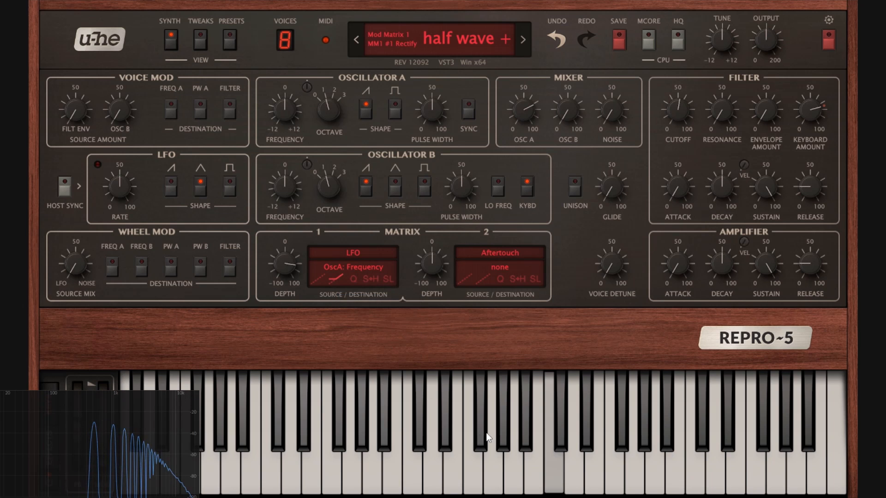
pyautogui.click(336, 279)
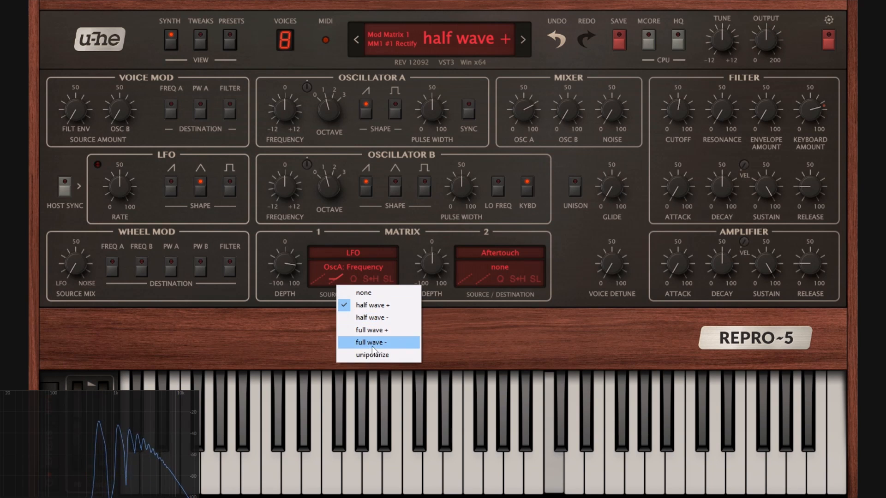
pyautogui.click(376, 318)
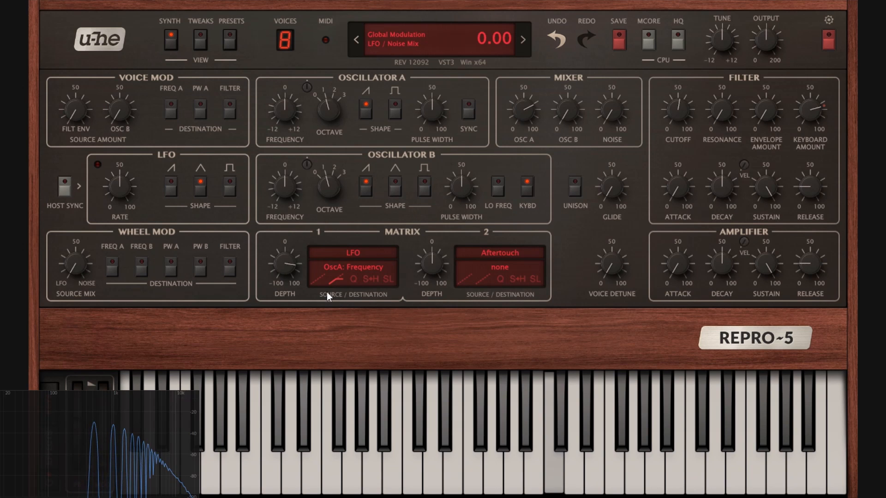
# Compare full wave + rectification with none on matrix slot 1, and end on full wave -
pyautogui.click(334, 280)
pyautogui.click(384, 327)
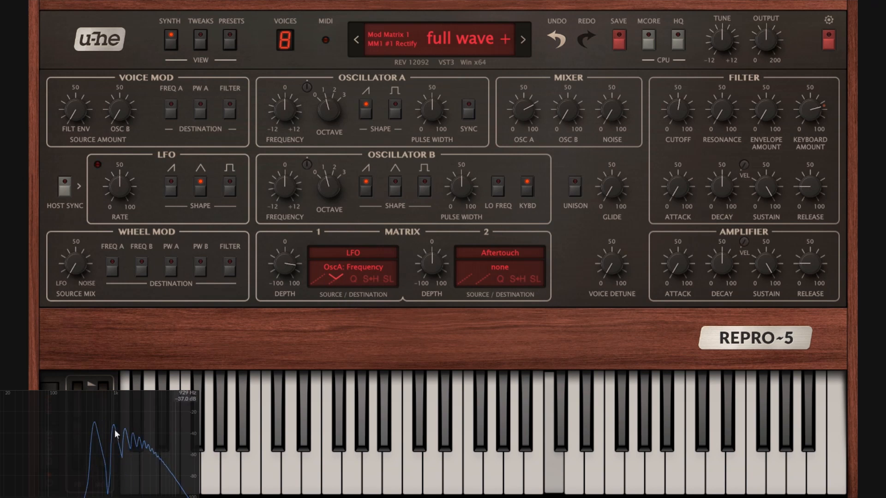
pyautogui.click(335, 276)
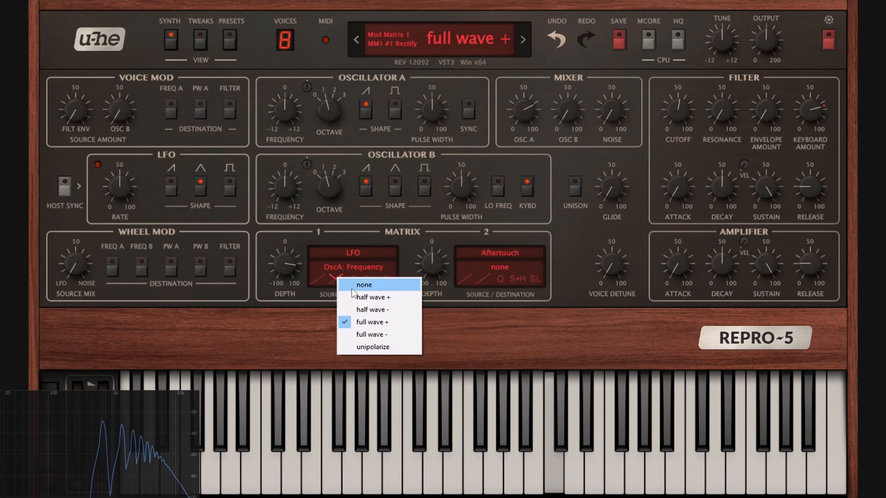
pyautogui.click(374, 283)
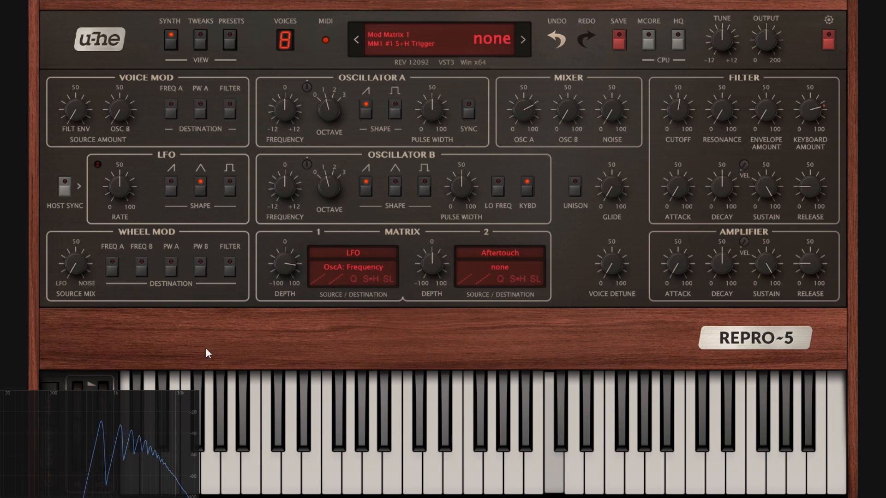
pyautogui.click(336, 281)
pyautogui.click(381, 326)
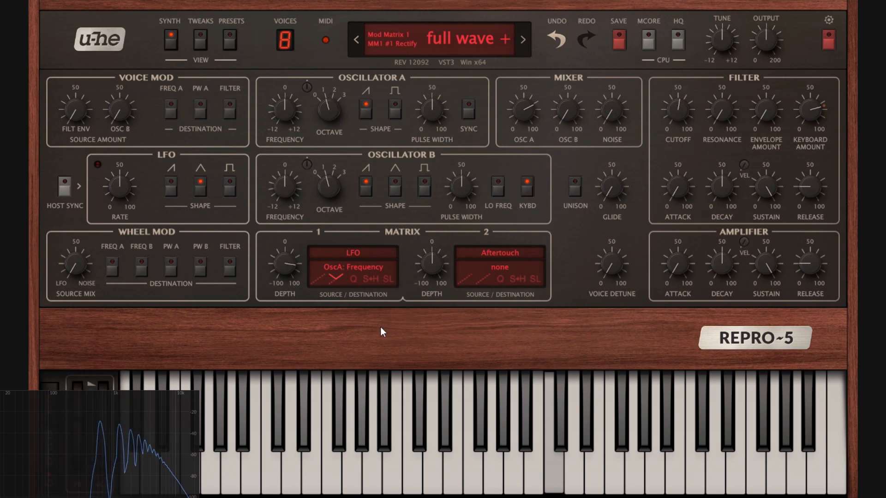
pyautogui.click(337, 278)
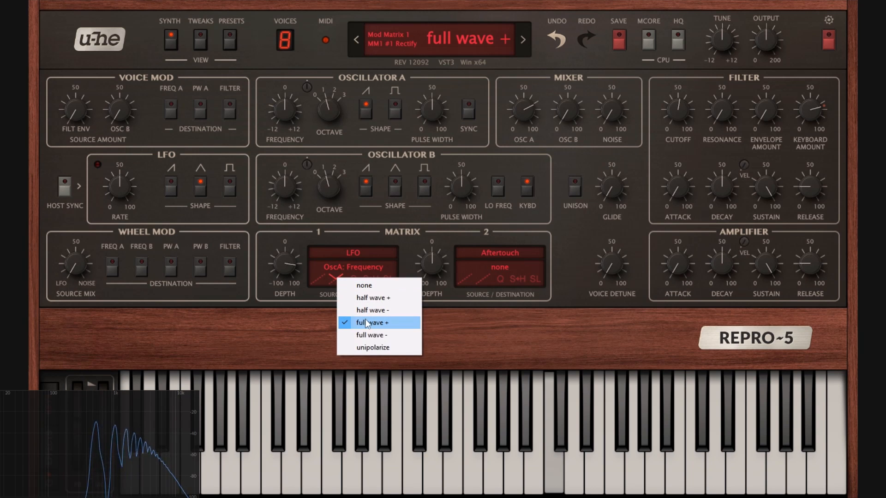
pyautogui.click(386, 335)
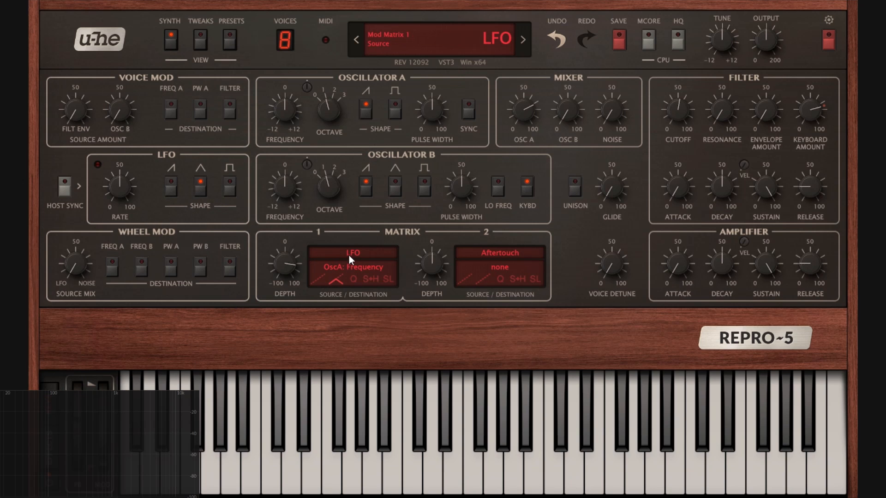
# Reselect full wave - rectification on matrix slot 1 and switch the LFO's square shape on and off again
pyautogui.click(335, 282)
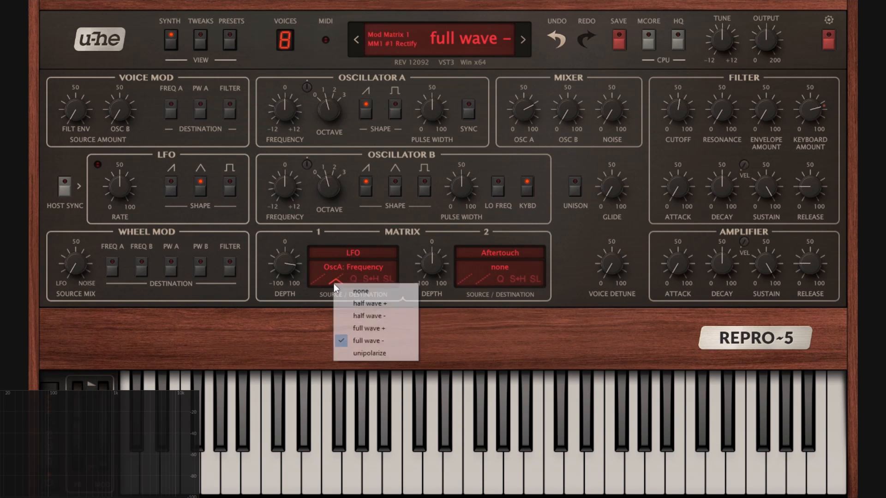
pyautogui.click(372, 343)
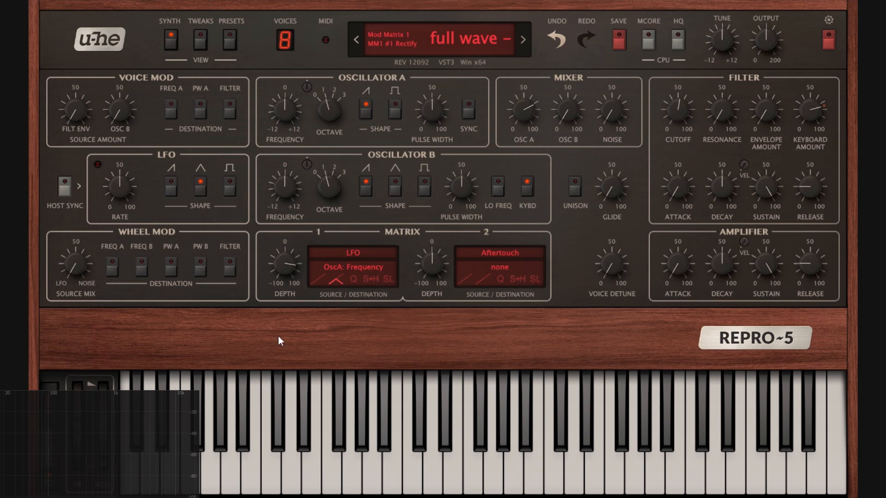
pyautogui.click(332, 285)
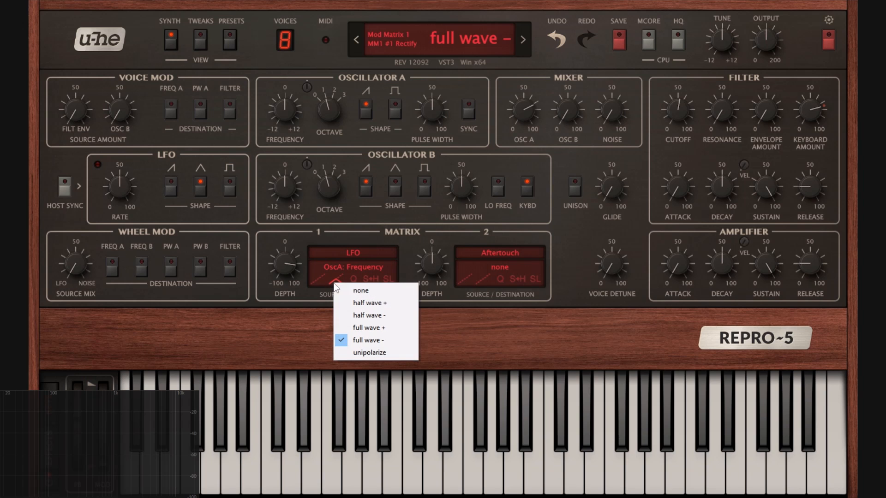
pyautogui.click(229, 186)
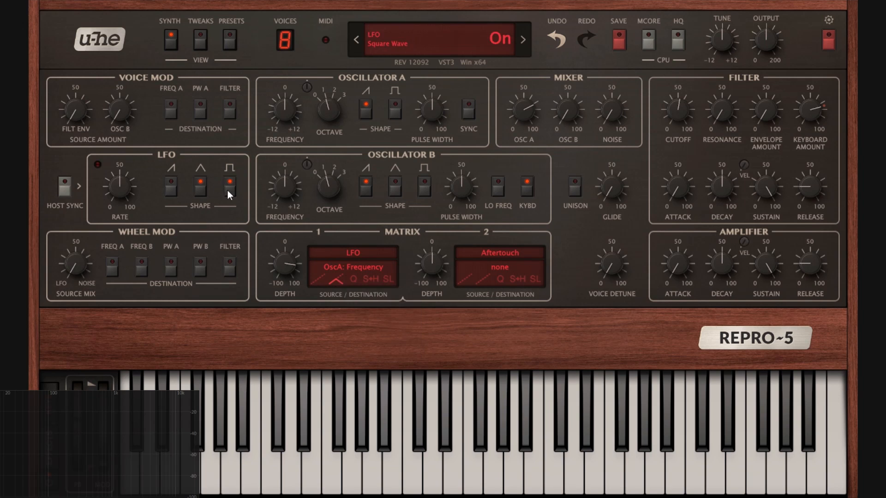
pyautogui.click(229, 190)
# Set matrix slot 1's rectify modifier to unipolarize, compare it with none, and return to unipolarize
pyautogui.click(332, 281)
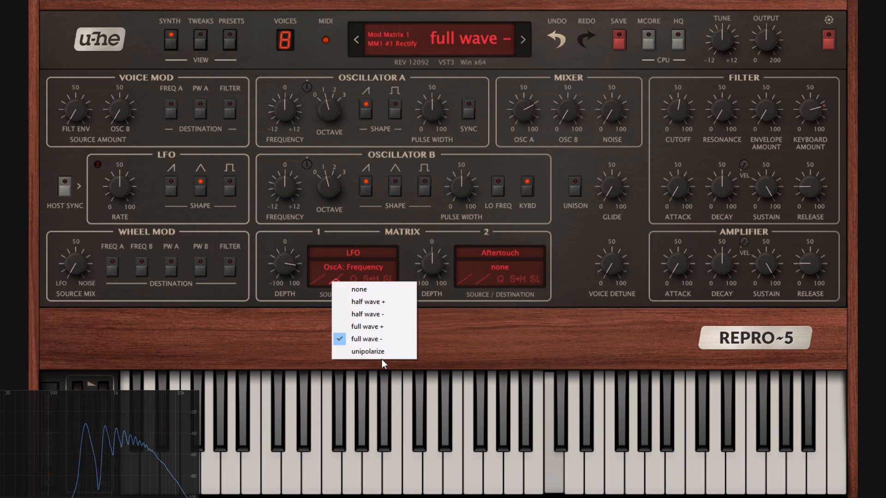
pyautogui.click(366, 353)
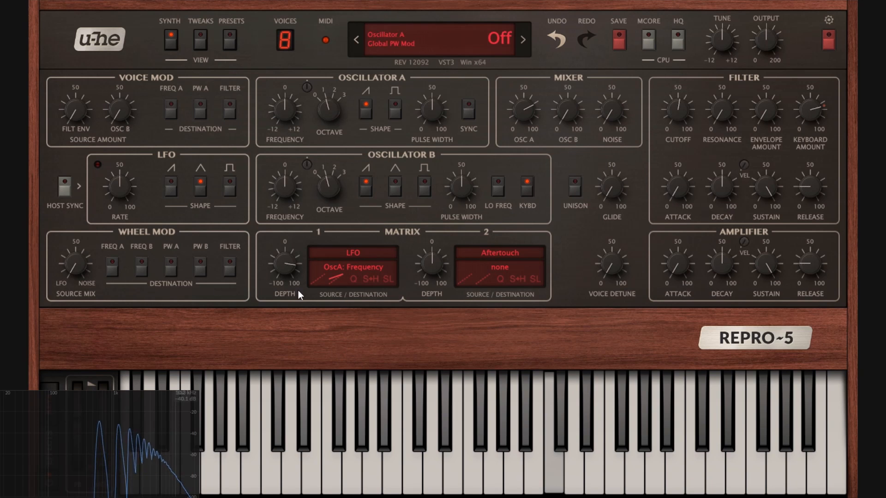
pyautogui.click(336, 279)
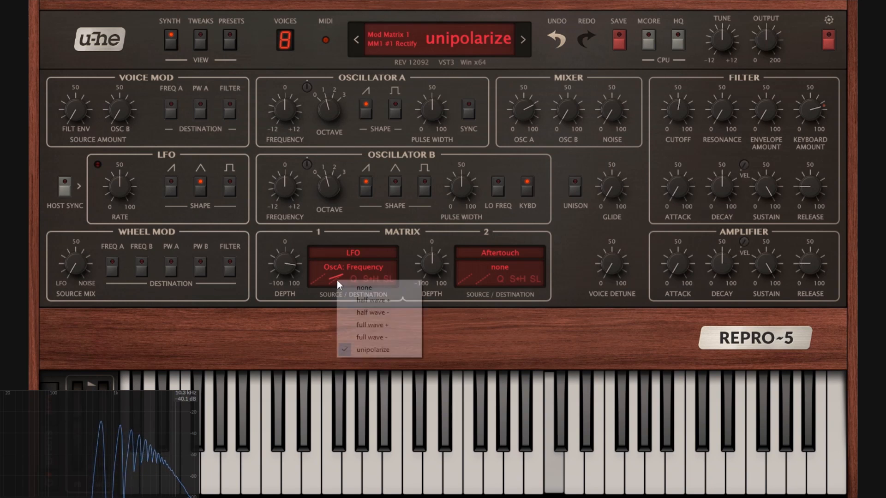
pyautogui.click(376, 289)
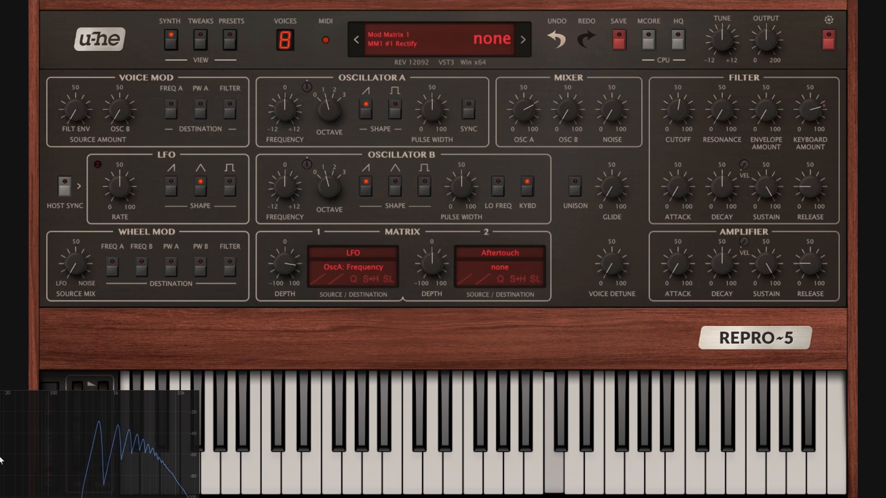
pyautogui.click(336, 278)
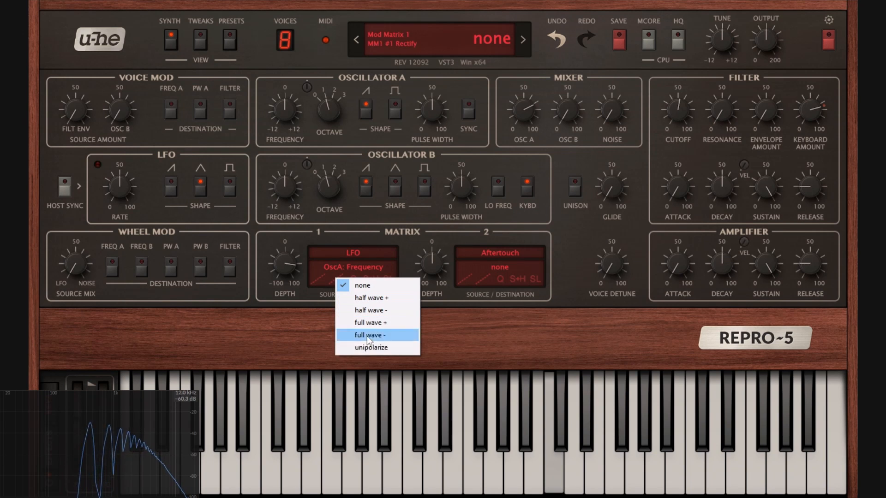
pyautogui.click(374, 347)
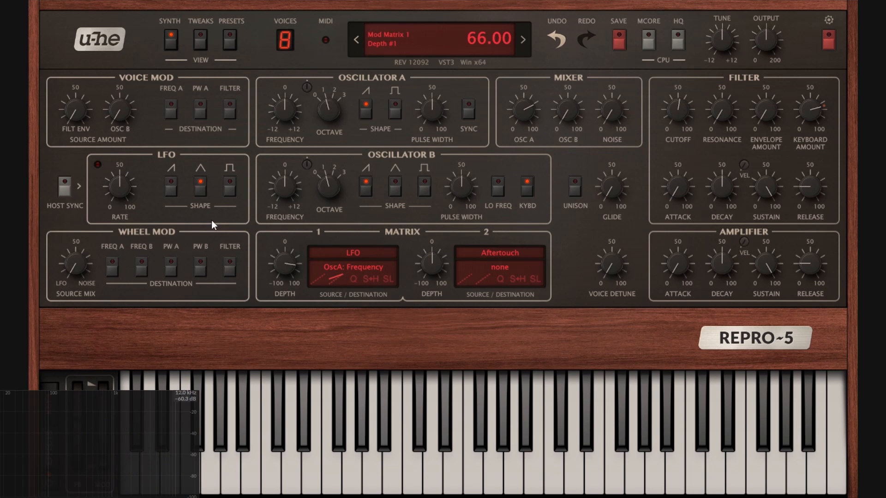
# Set the LFO's DC option to No DC among the tweaks and return to the synth view
pyautogui.click(200, 40)
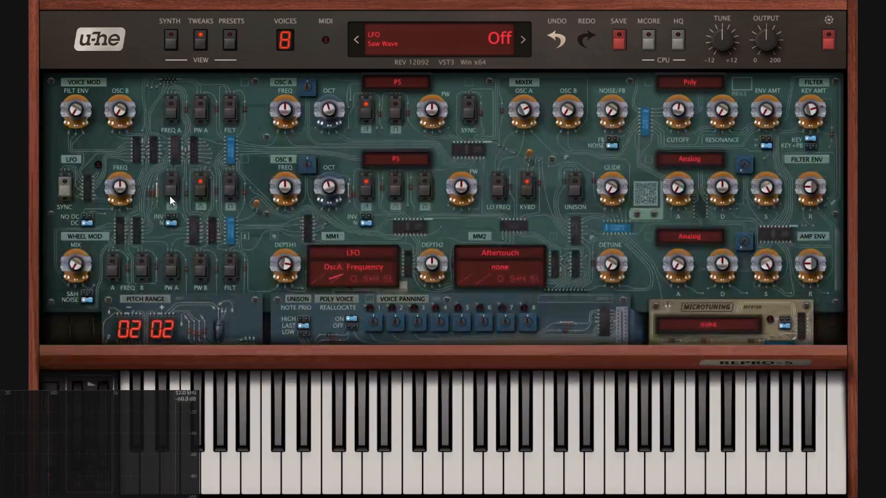
pyautogui.click(88, 220)
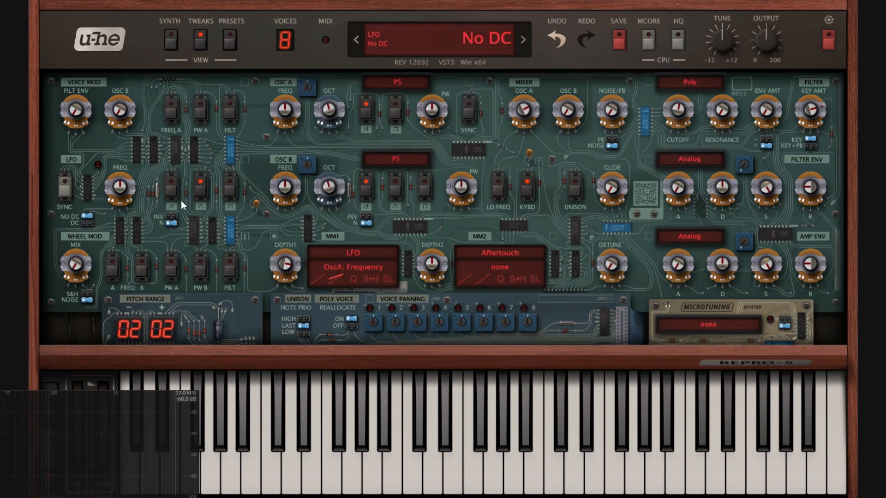
pyautogui.click(173, 43)
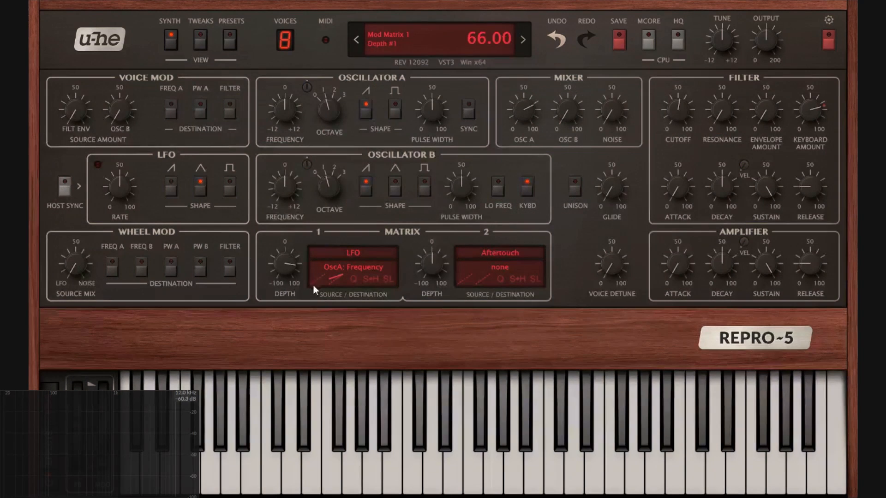
# Reselect unipolarize rectification on matrix slot 1, and end with rectification set to none
pyautogui.click(340, 276)
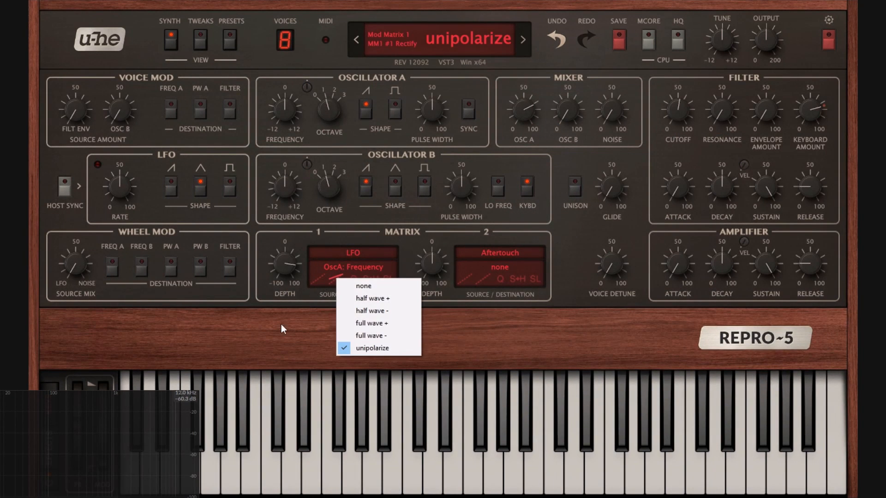
pyautogui.click(369, 351)
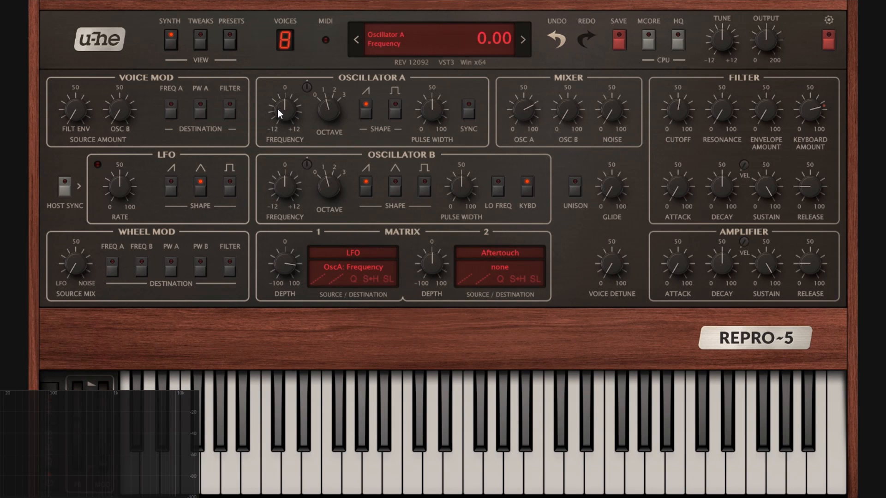
# Set matrix slot 1's quantize modifier to steps of 2
pyautogui.click(353, 283)
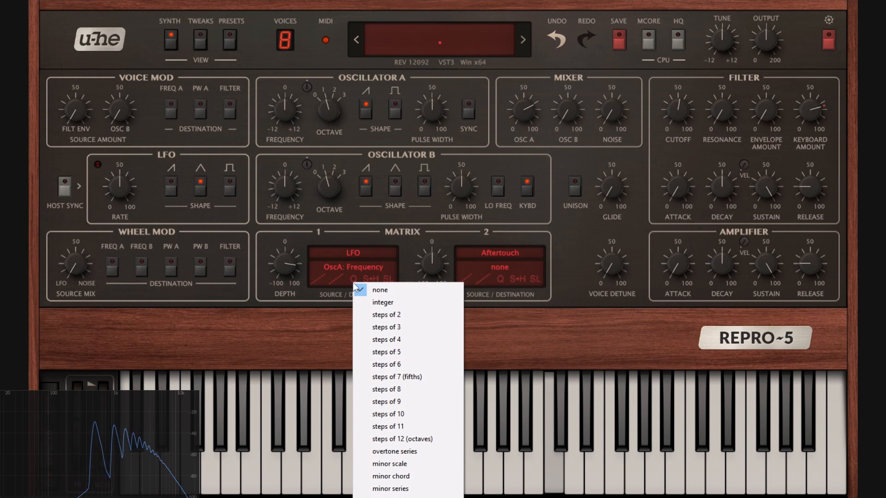
pyautogui.click(303, 359)
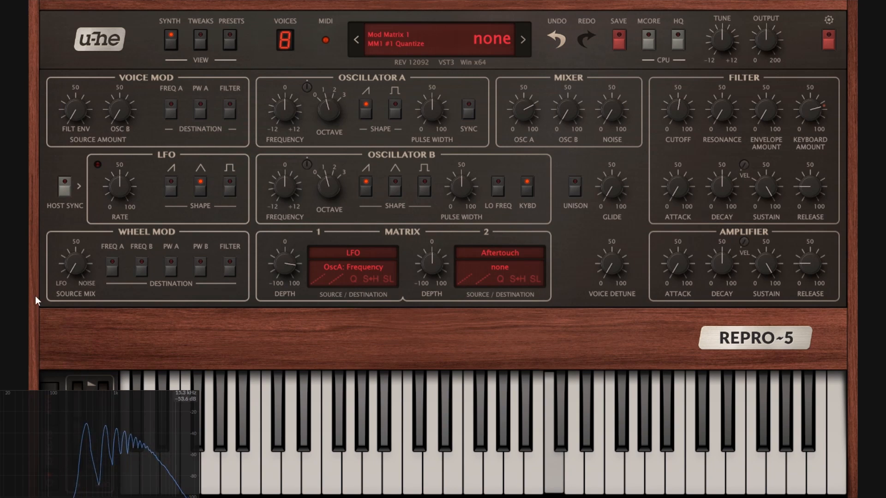
pyautogui.click(355, 279)
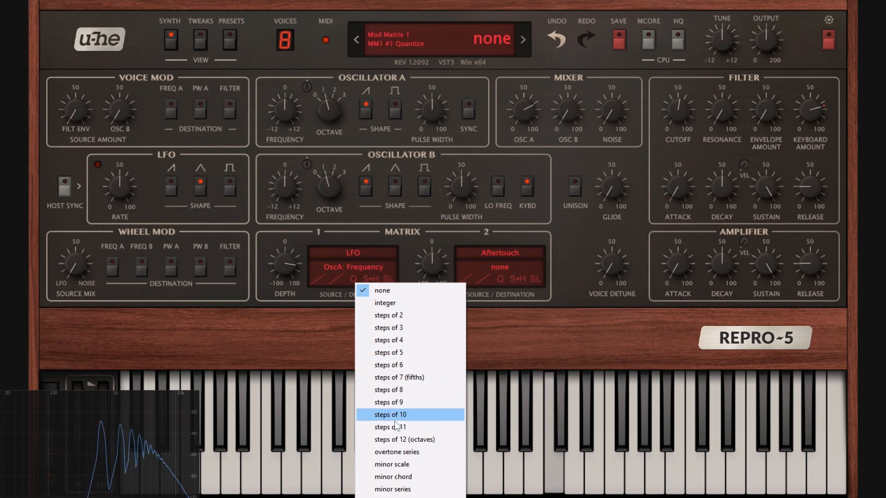
pyautogui.click(397, 317)
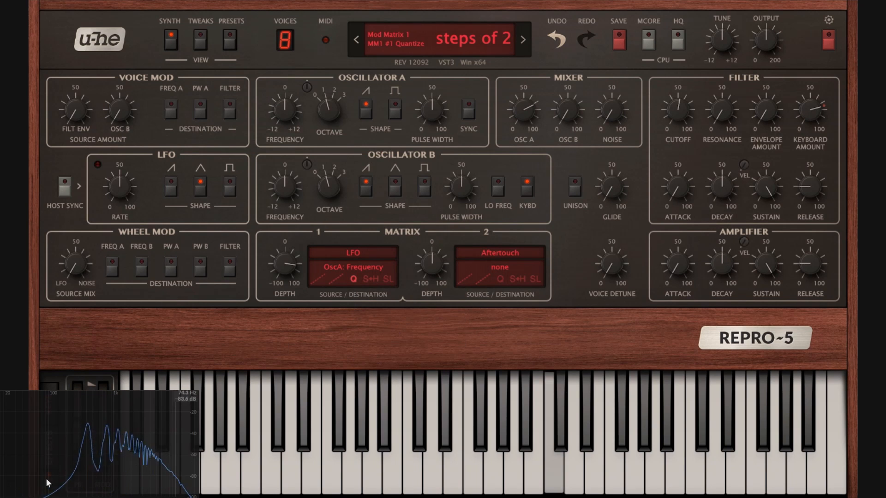
# Change matrix slot 1's quantize modifier to steps of 7 (fifths) and raise the LFO rate
pyautogui.click(353, 280)
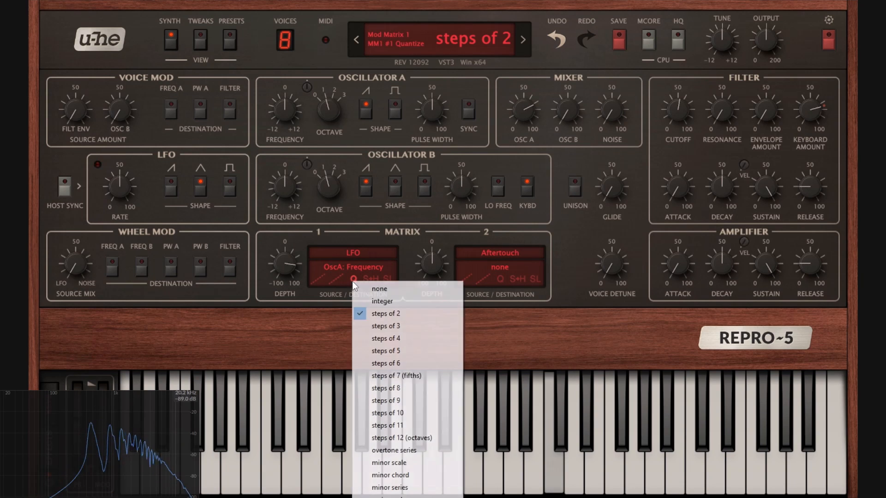
pyautogui.click(404, 377)
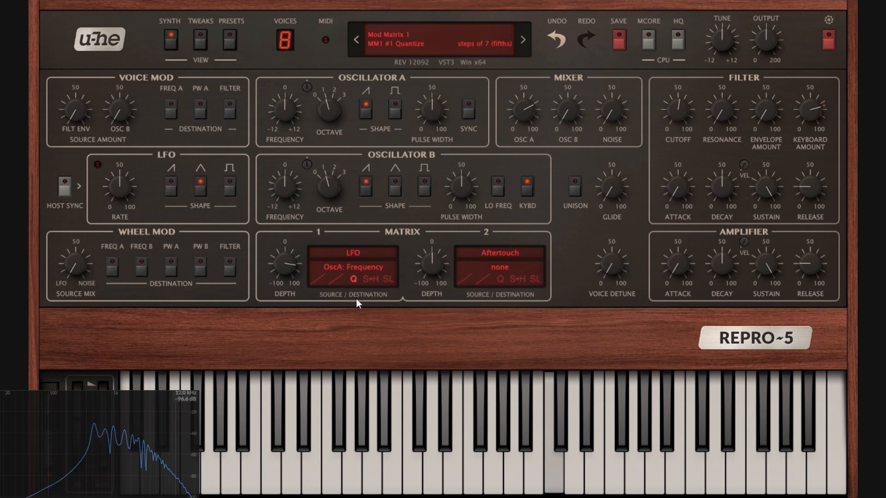
pyautogui.moveTo(120, 185); pyautogui.dragTo(162, 166)
# Set matrix slot 1's quantize to steps of 12 (octaves) and its depth to 100, auditioning slower and faster LFO rates
pyautogui.click(349, 279)
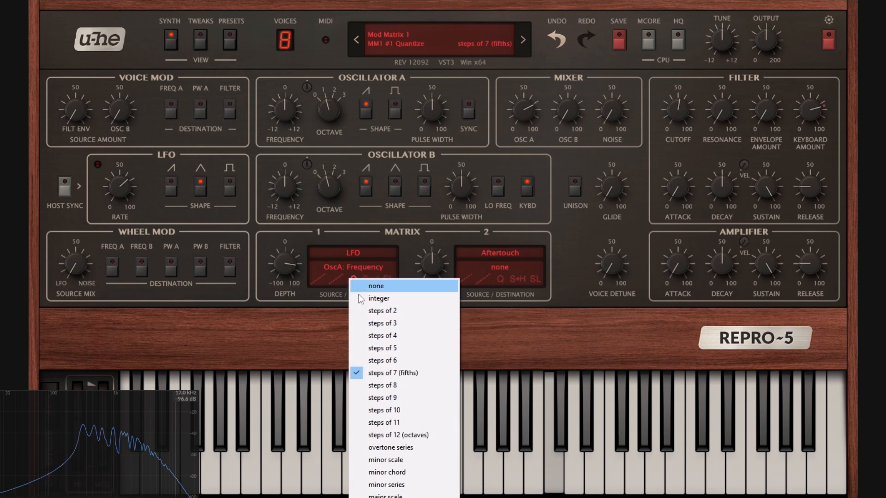
pyautogui.click(398, 435)
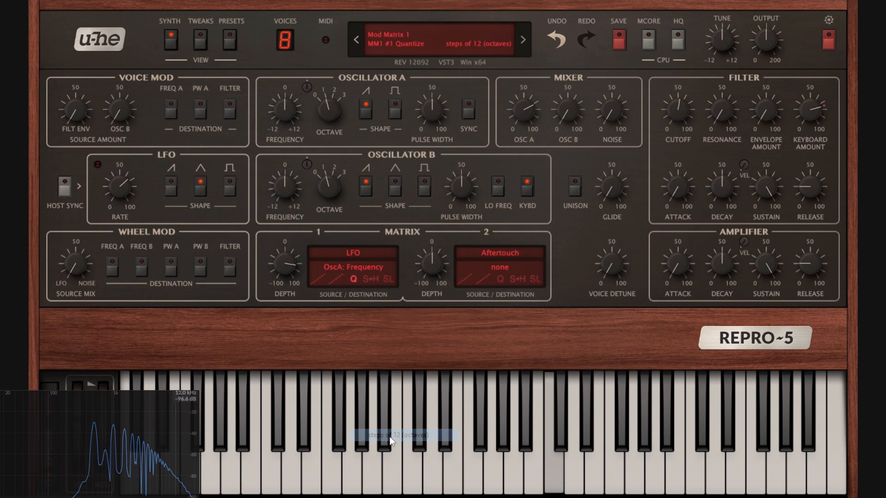
pyautogui.moveTo(118, 188); pyautogui.dragTo(129, 263)
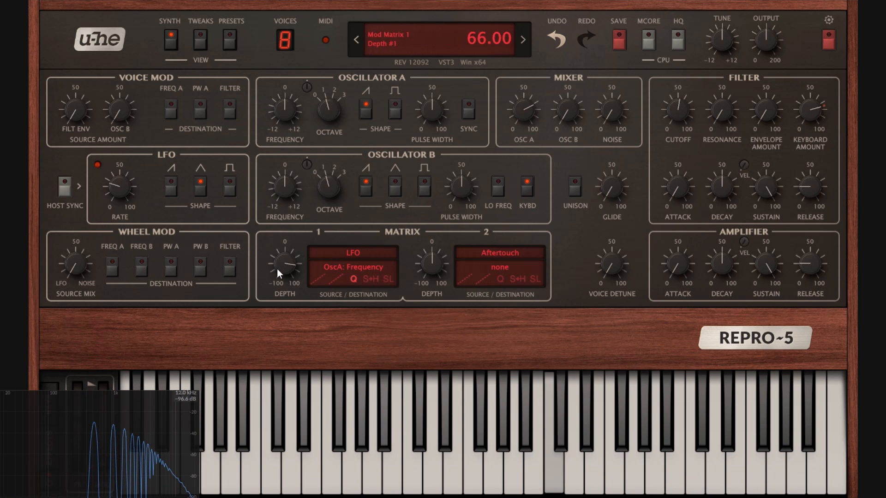
pyautogui.moveTo(276, 269); pyautogui.dragTo(278, 217)
pyautogui.moveTo(129, 167); pyautogui.dragTo(150, 98)
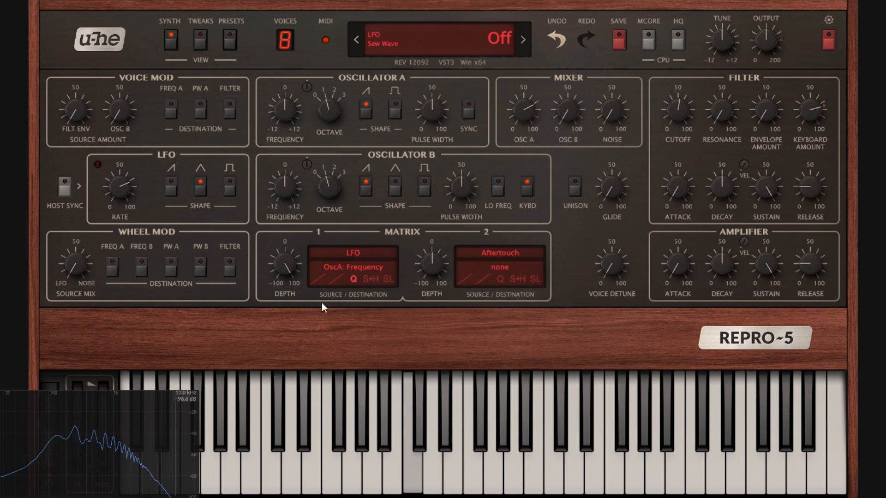
# Change matrix slot 1's quantize modifier to minor scale and lower the LFO rate to 49
pyautogui.click(353, 281)
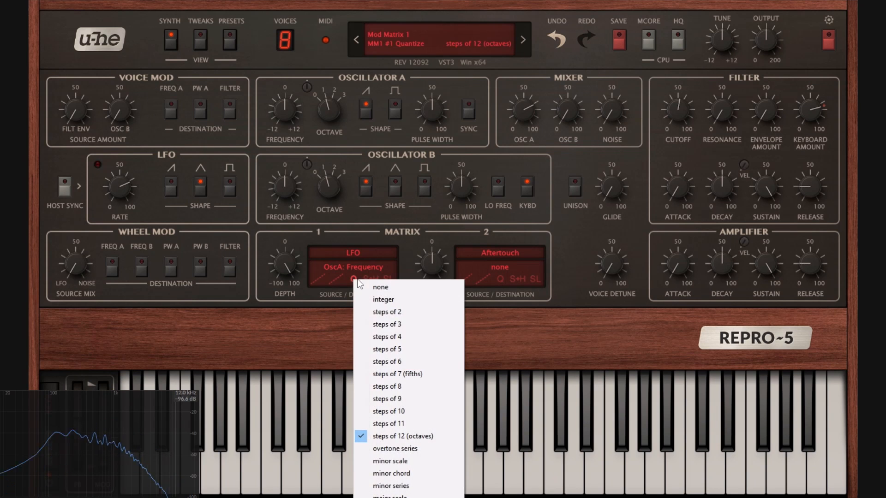
pyautogui.click(400, 459)
pyautogui.moveTo(119, 186); pyautogui.dragTo(122, 234)
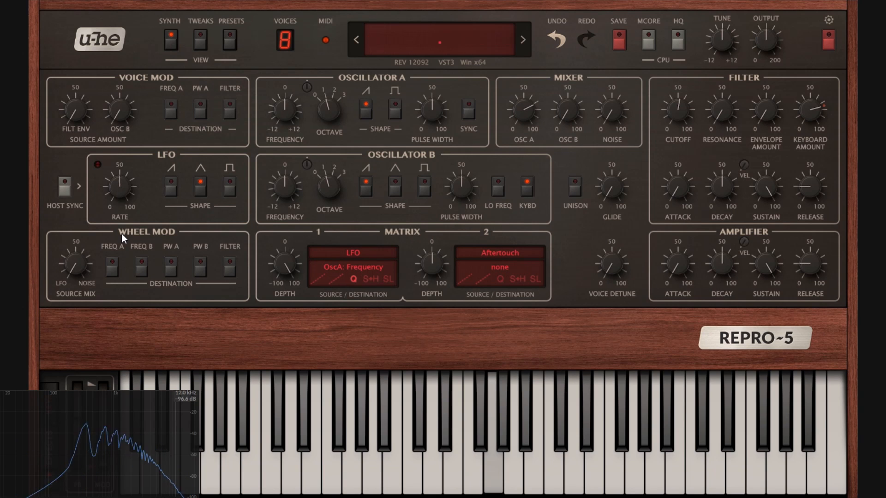
# Audition minor chord quantization on matrix slot 1, then set its quantize modifier to none
pyautogui.click(352, 278)
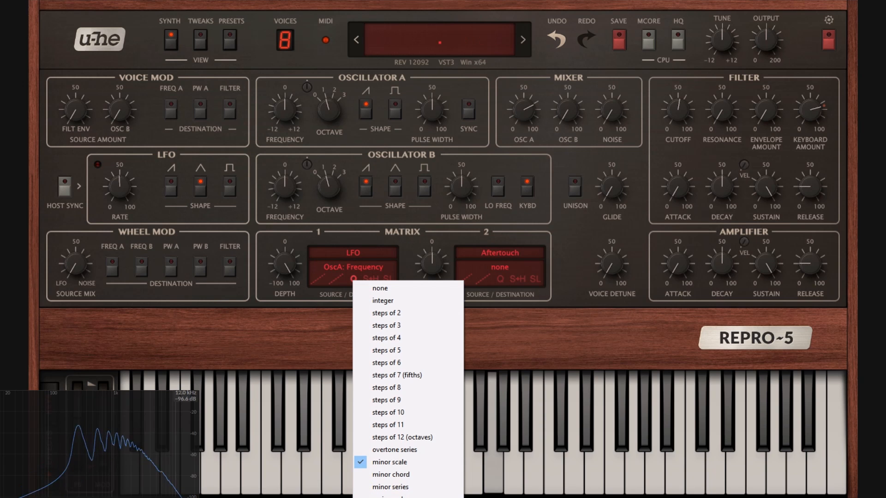
pyautogui.click(390, 474)
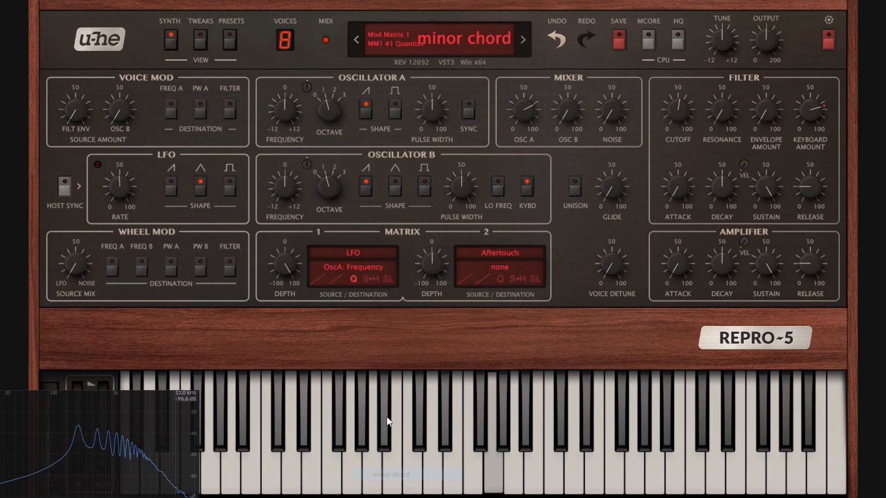
pyautogui.click(354, 279)
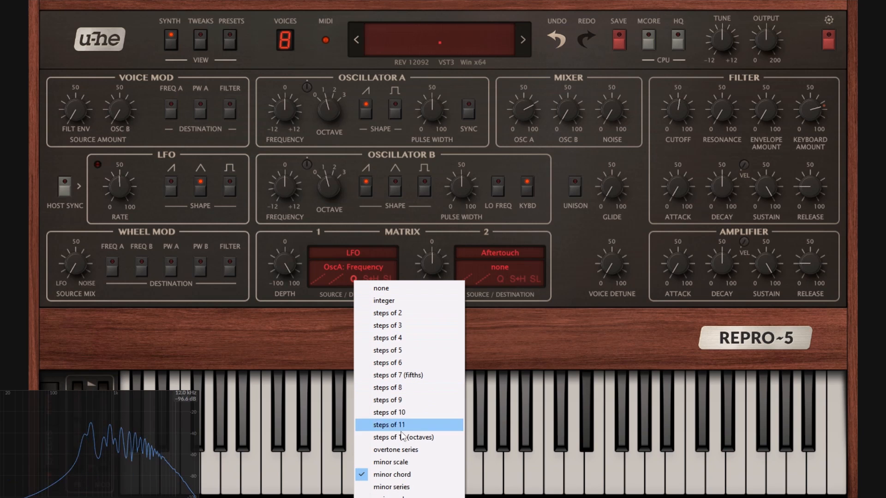
pyautogui.click(400, 288)
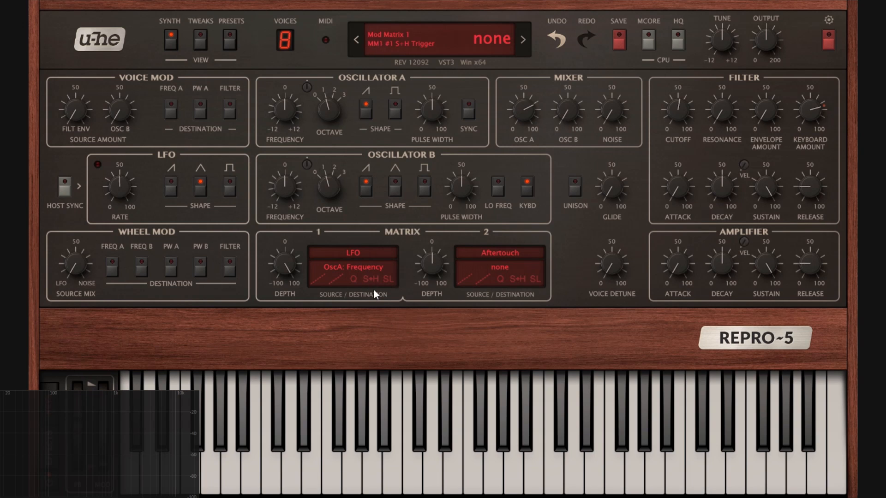
# Set matrix slot 1's source to Mod Wheel and sweep the on-screen mod wheel, returning it to 0
pyautogui.click(354, 254)
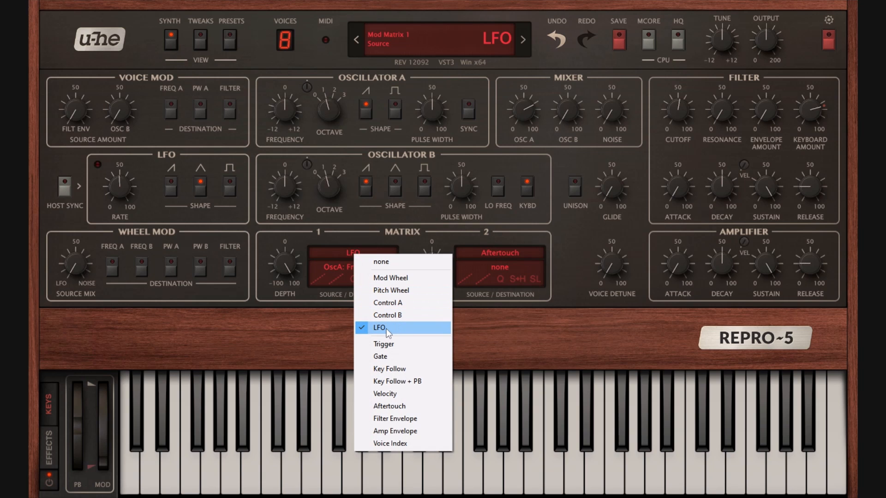
pyautogui.click(391, 278)
pyautogui.moveTo(106, 455); pyautogui.dragTo(138, 496)
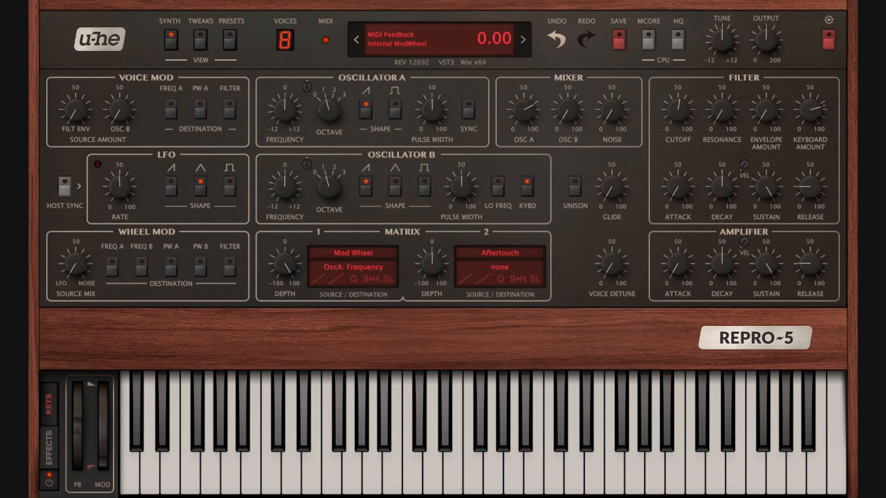
# Set matrix slot 1's sample and hold trigger to LFO and enable the LFO's square shape
pyautogui.click(370, 280)
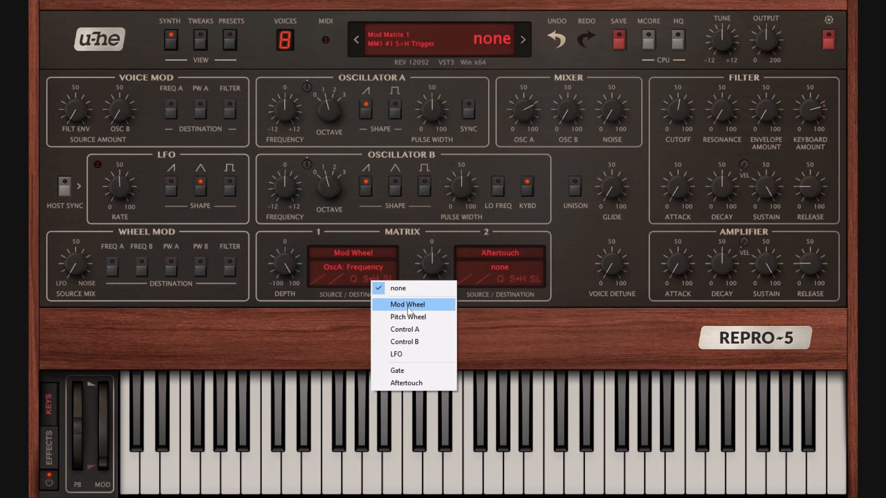
pyautogui.click(403, 353)
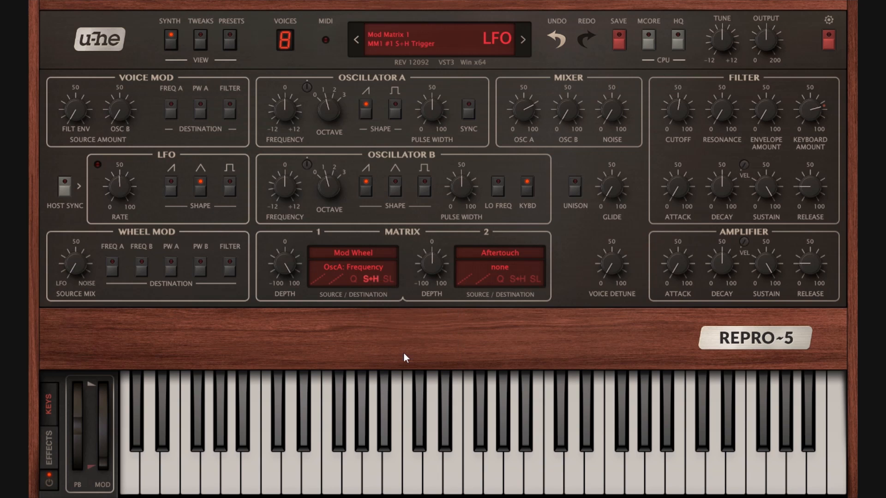
pyautogui.click(232, 190)
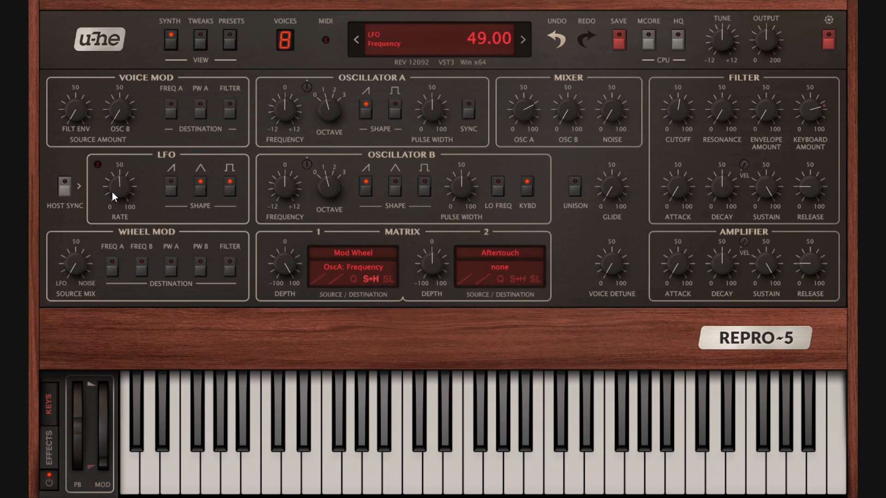
# Sweep the mod wheel with the LFO rate at 65 and again at a faster rate, keeping matrix slot 1's depth at 100
pyautogui.moveTo(112, 192); pyautogui.dragTo(137, 160)
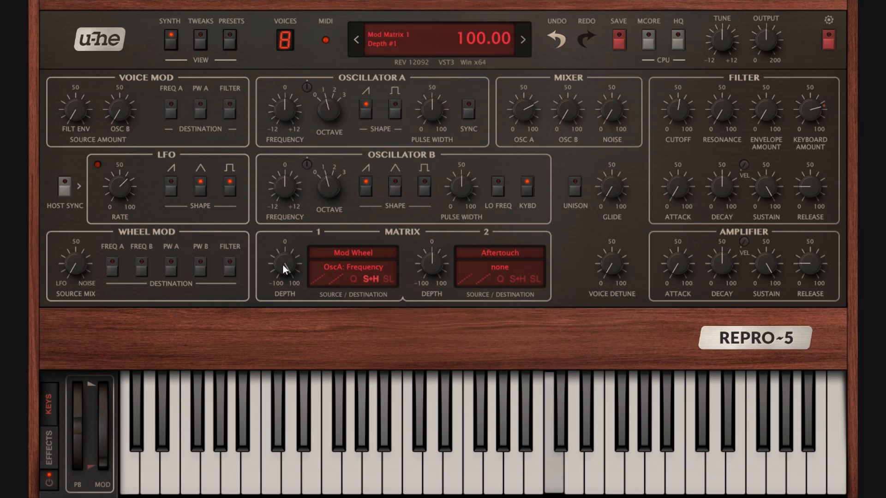
pyautogui.moveTo(283, 265); pyautogui.dragTo(299, 282)
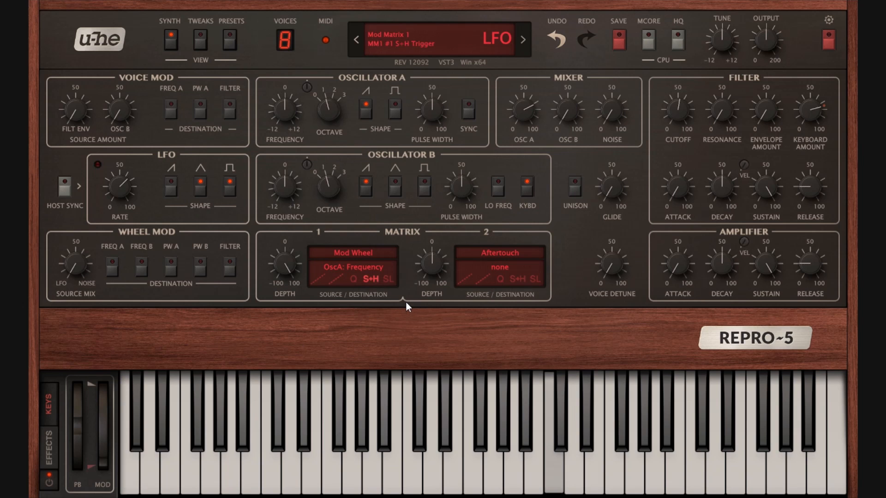
pyautogui.moveTo(101, 451); pyautogui.dragTo(107, 496)
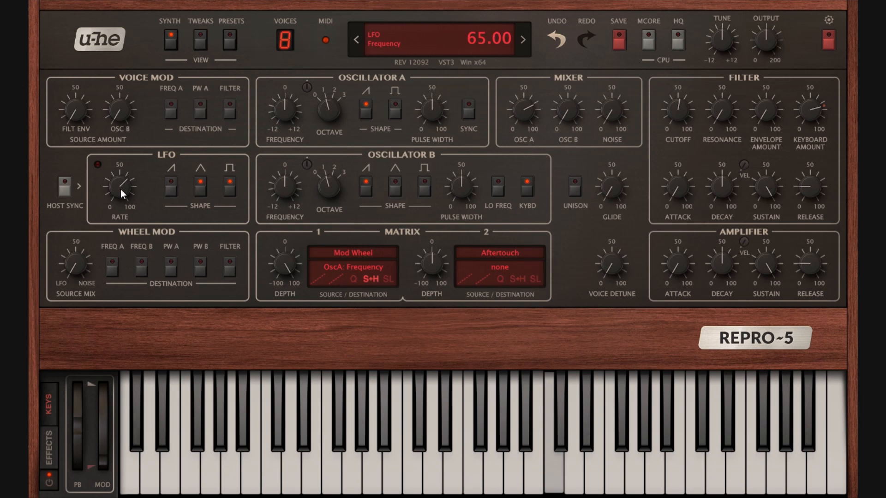
pyautogui.moveTo(126, 185); pyautogui.dragTo(135, 180)
pyautogui.moveTo(100, 467); pyautogui.dragTo(134, 497)
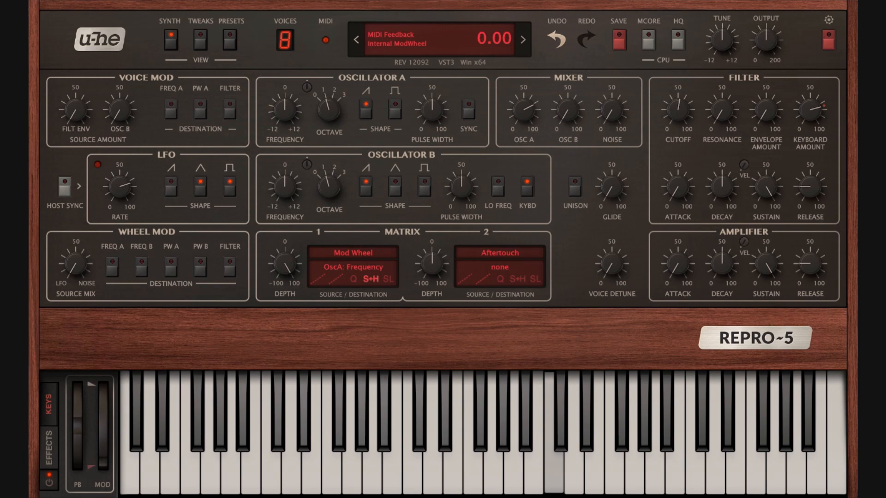
# Set matrix slot 1's sample and hold trigger to none and open its slew limiter options
pyautogui.click(372, 279)
pyautogui.click(400, 287)
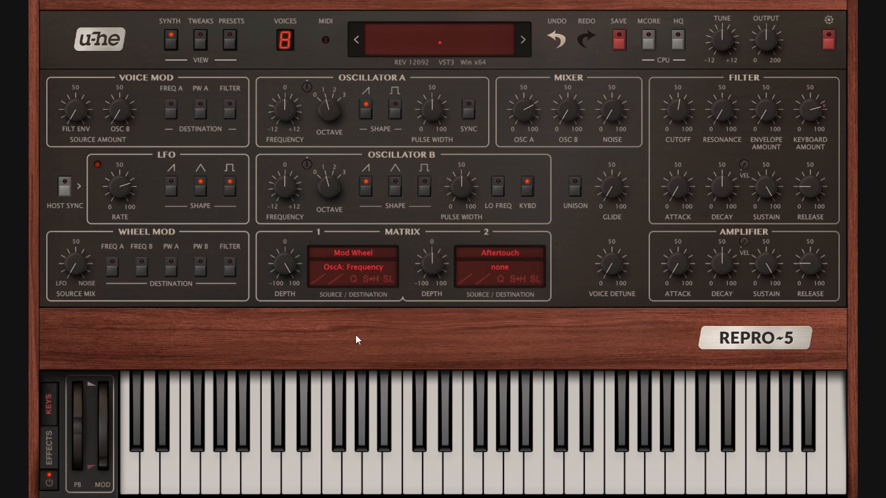
pyautogui.click(389, 281)
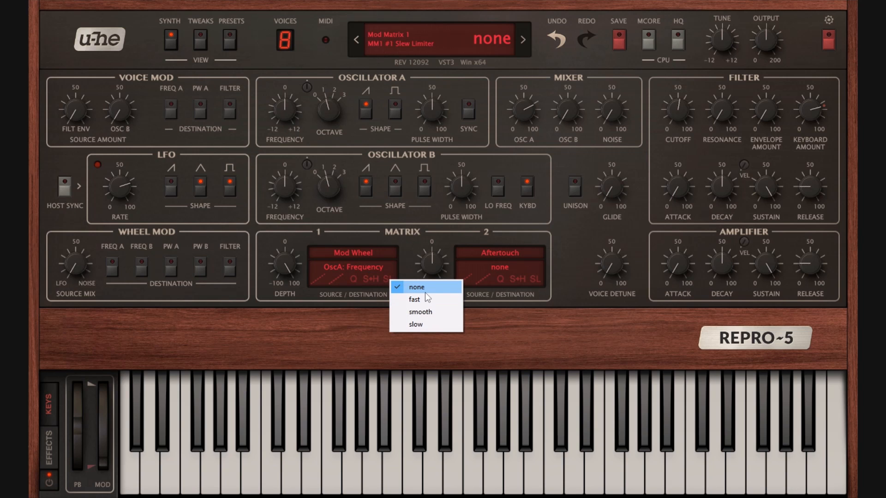
# Drive matrix slot 1 from the LFO using only its square shape, and lower the LFO rate
pyautogui.click(201, 190)
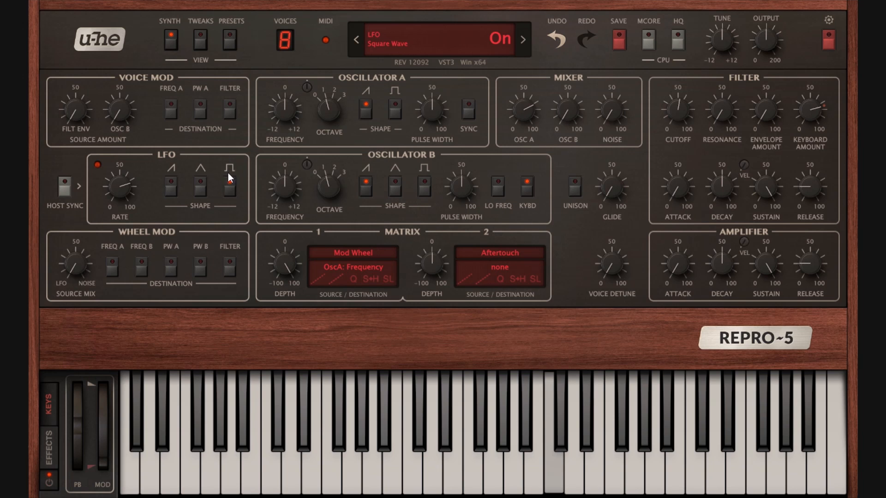
pyautogui.click(361, 253)
pyautogui.click(407, 325)
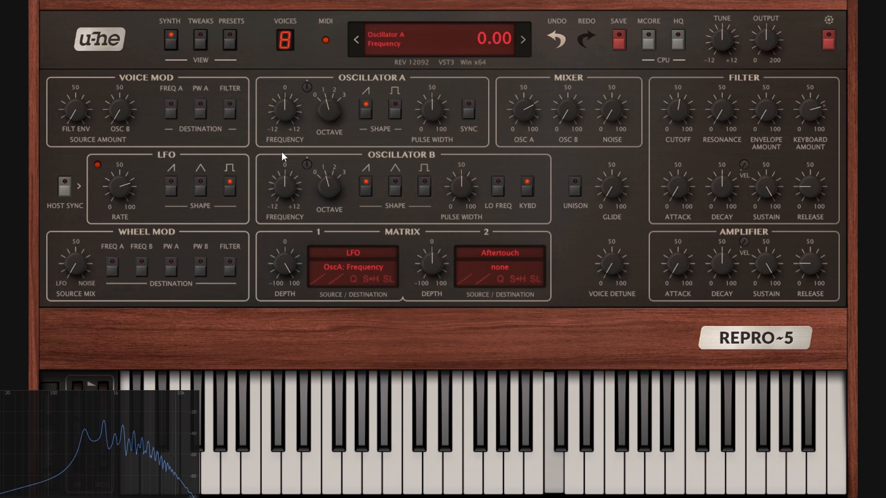
pyautogui.moveTo(123, 190); pyautogui.dragTo(125, 229)
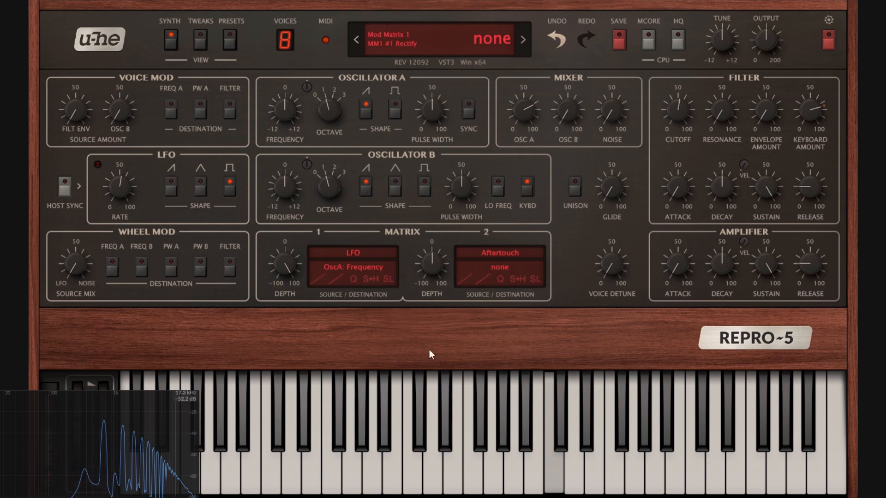
# Audition matrix slot 1's slew limiter at fast, smooth and slow, and return it to none
pyautogui.click(391, 280)
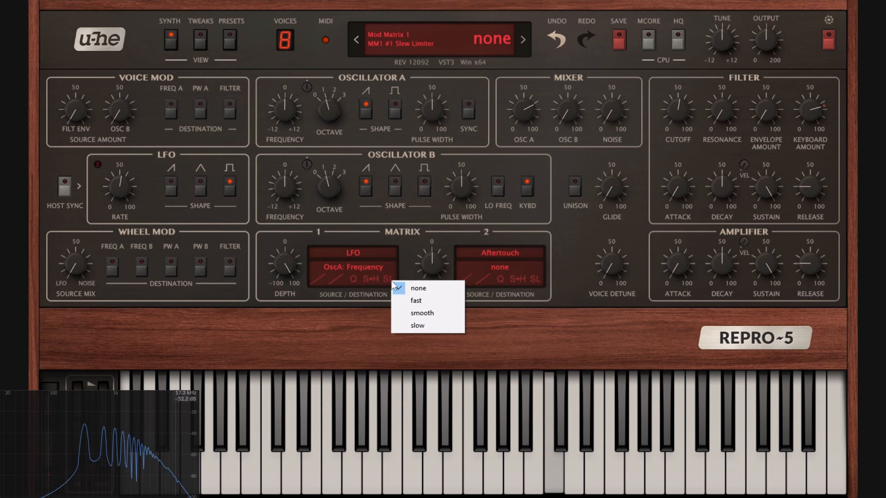
pyautogui.click(433, 301)
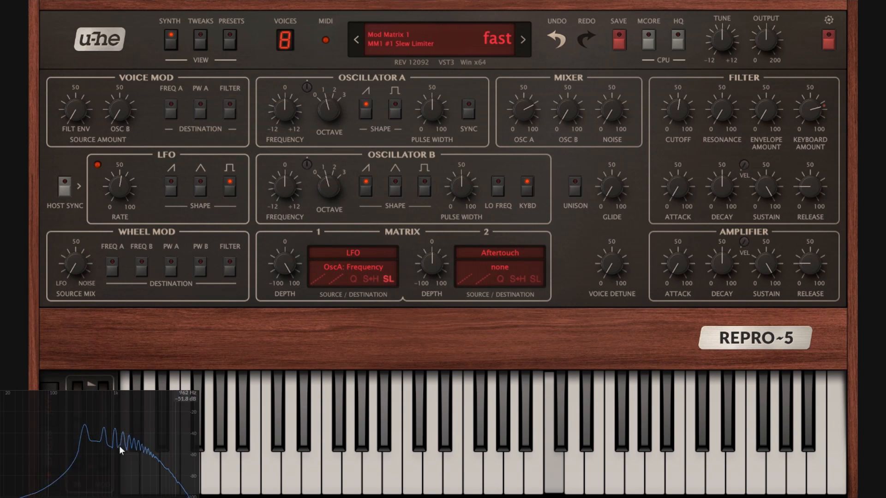
pyautogui.click(391, 279)
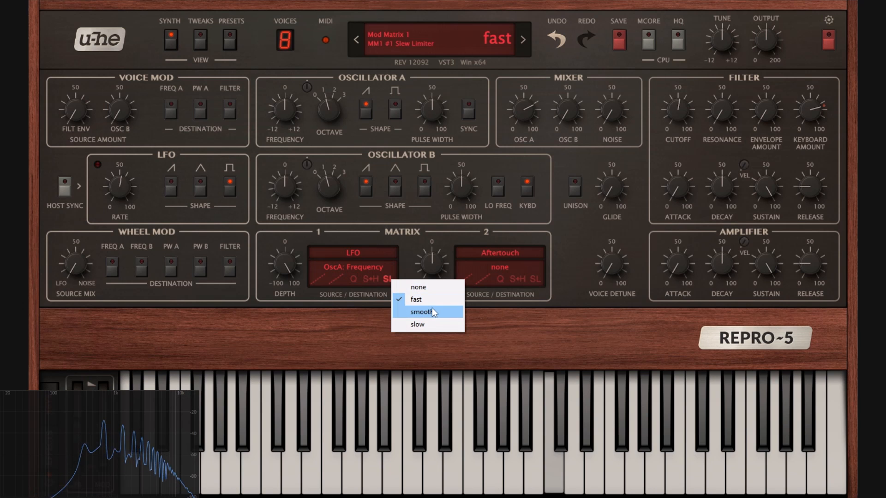
pyautogui.click(432, 309)
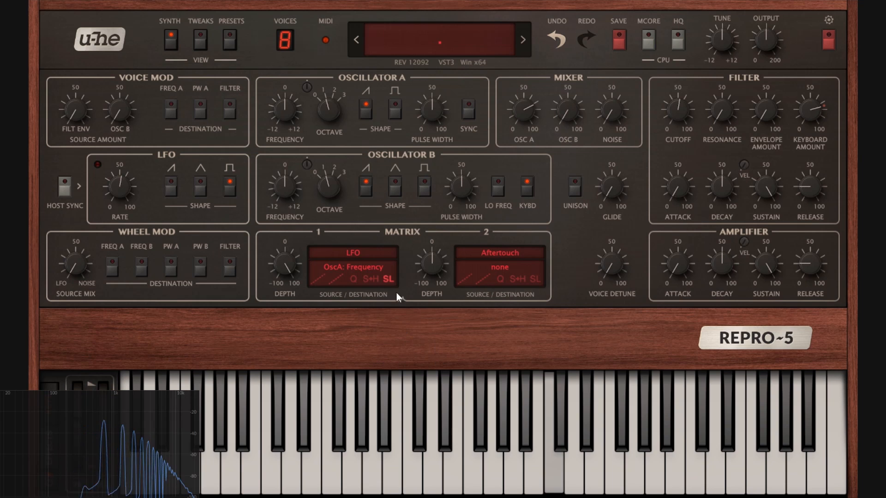
pyautogui.click(392, 278)
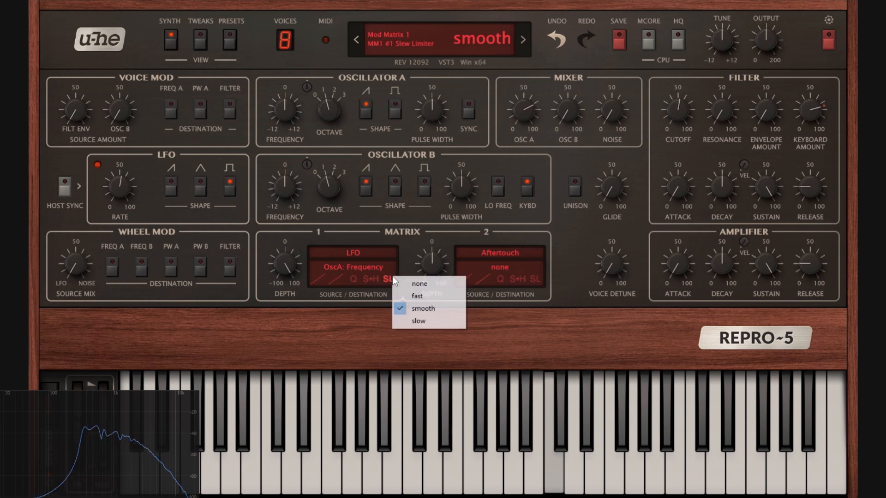
pyautogui.click(435, 317)
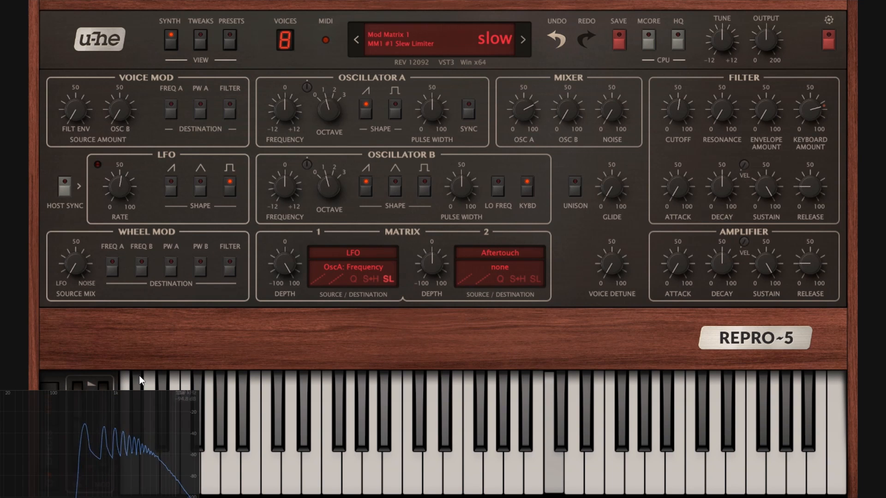
pyautogui.click(389, 282)
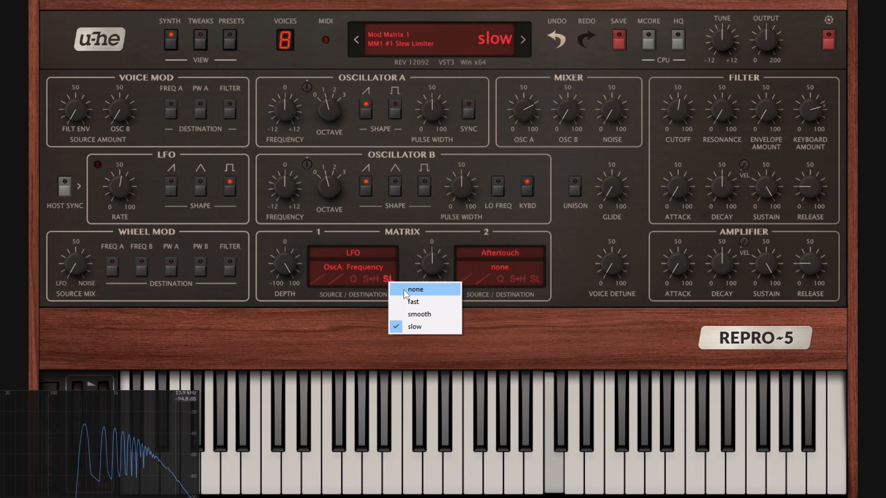
pyautogui.click(405, 288)
# Compare slow and smooth slew limiting on matrix slot 1's LFO modulation of oscillator A frequency
pyautogui.click(392, 281)
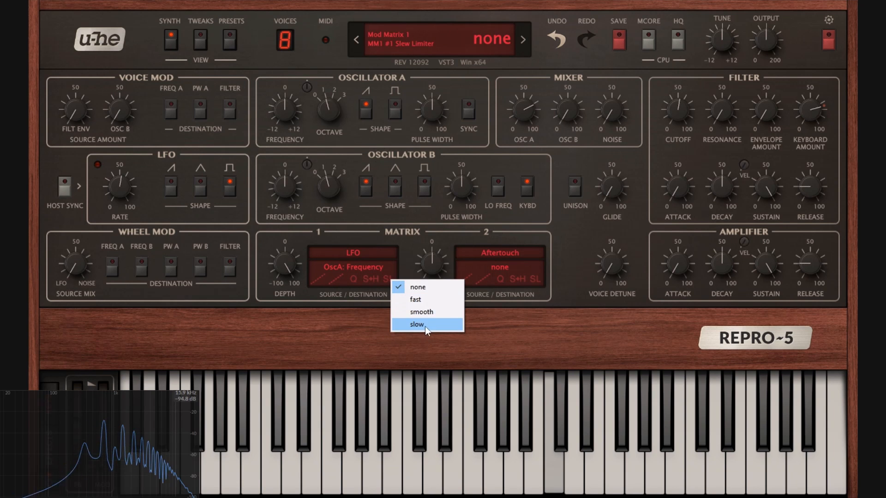
pyautogui.click(418, 325)
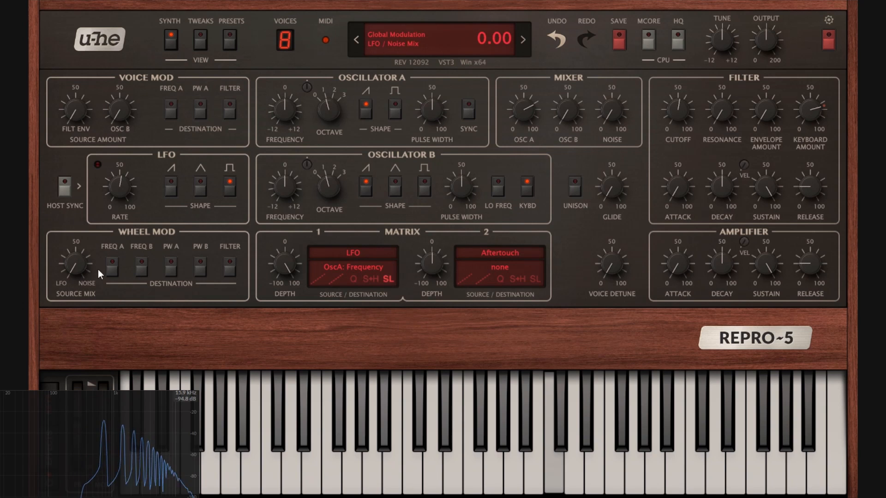
pyautogui.click(388, 279)
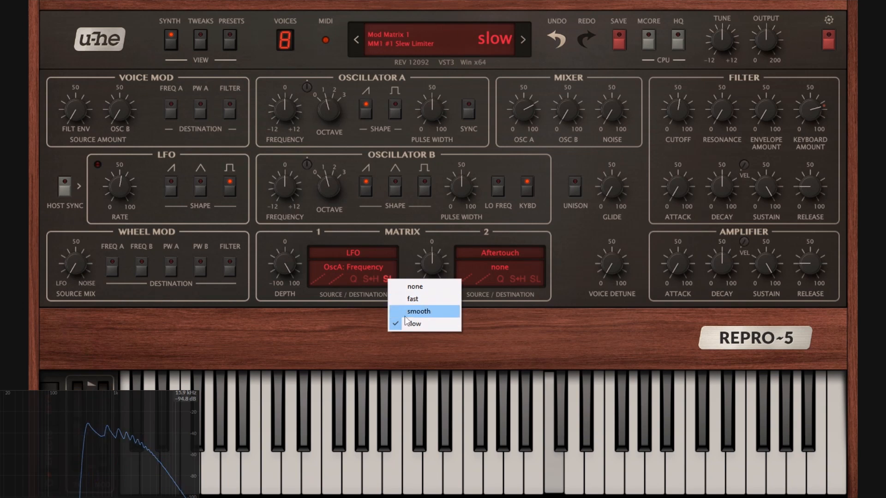
pyautogui.click(417, 315)
pyautogui.click(389, 282)
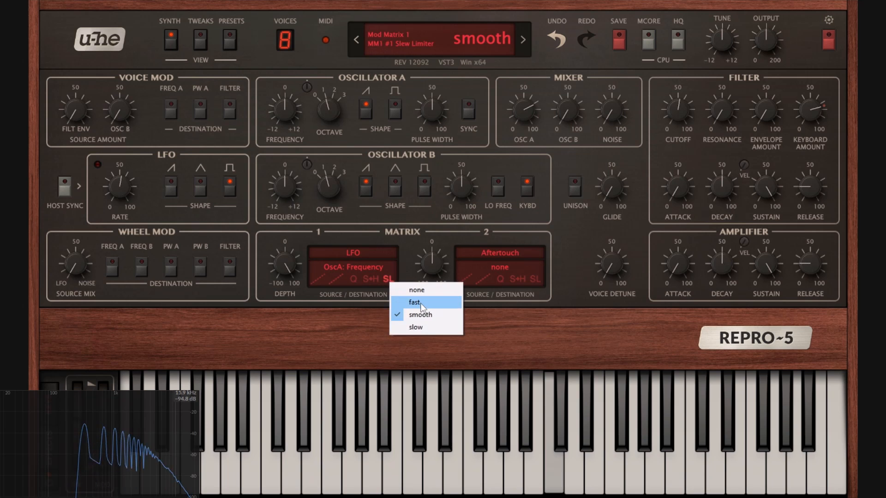
pyautogui.click(385, 284)
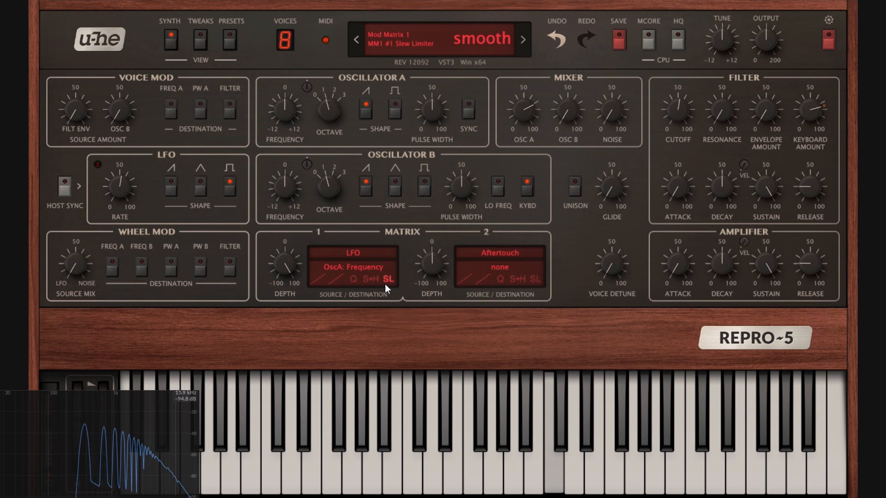
pyautogui.click(385, 284)
pyautogui.click(418, 289)
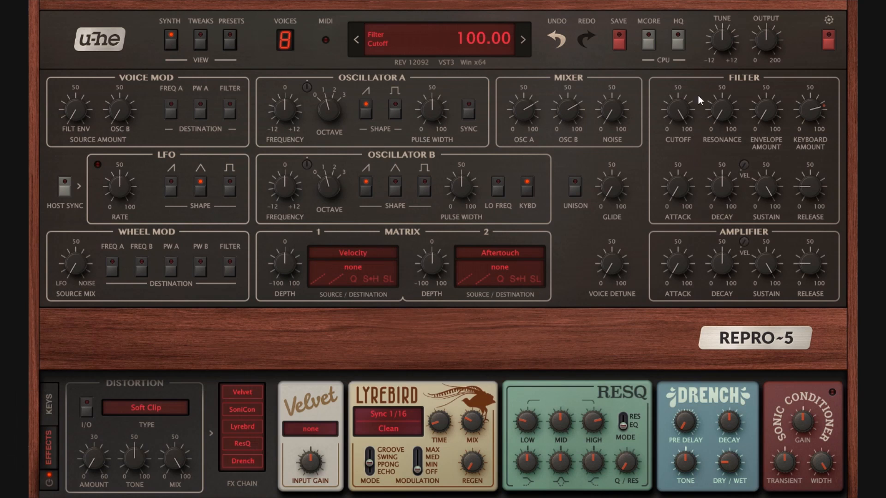
# Lower the filter cutoff to 46, and show the keyboard view before returning to the effects
pyautogui.moveTo(699, 96); pyautogui.dragTo(685, 213)
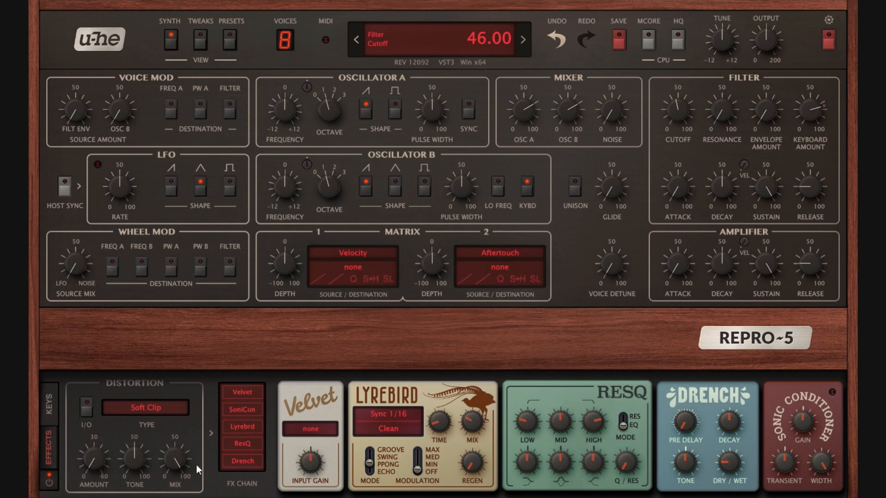
pyautogui.click(47, 415)
pyautogui.click(49, 456)
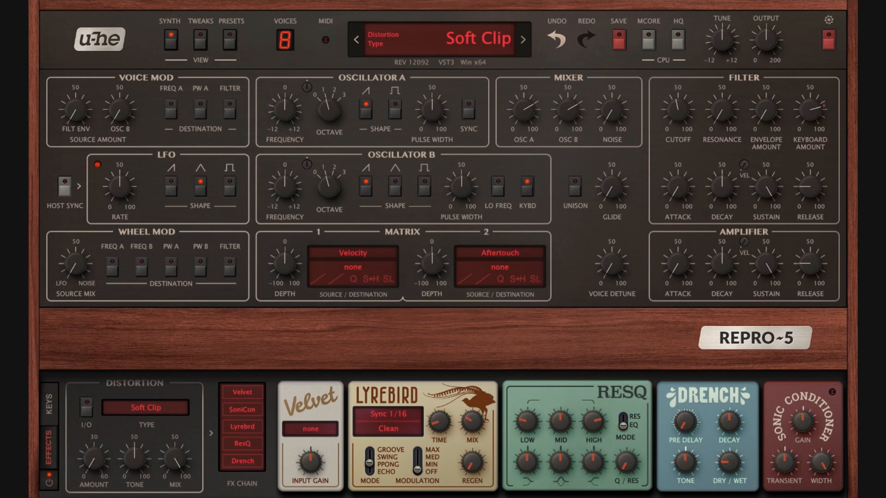
# Enable the Soft Clip distortion, raise the filter resonance, and increase the distortion amount to 24 dB and beyond
pyautogui.click(86, 408)
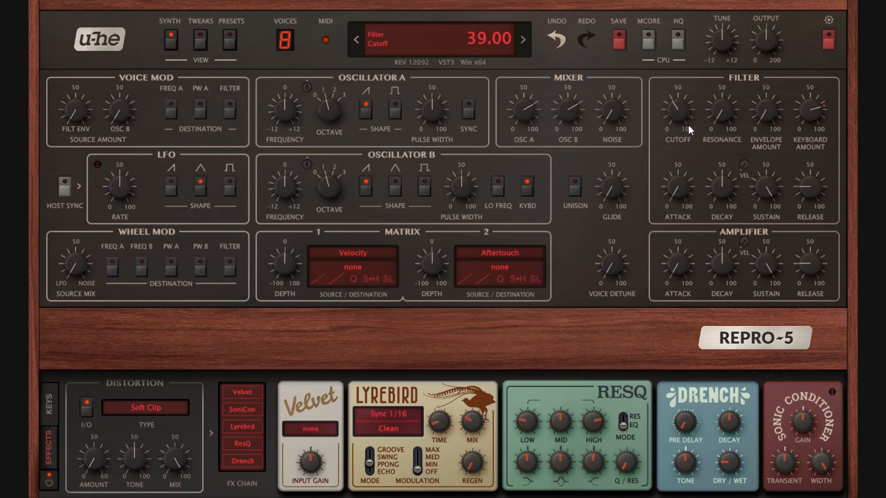
pyautogui.moveTo(728, 61); pyautogui.dragTo(732, 43)
pyautogui.moveTo(86, 461); pyautogui.dragTo(137, 378)
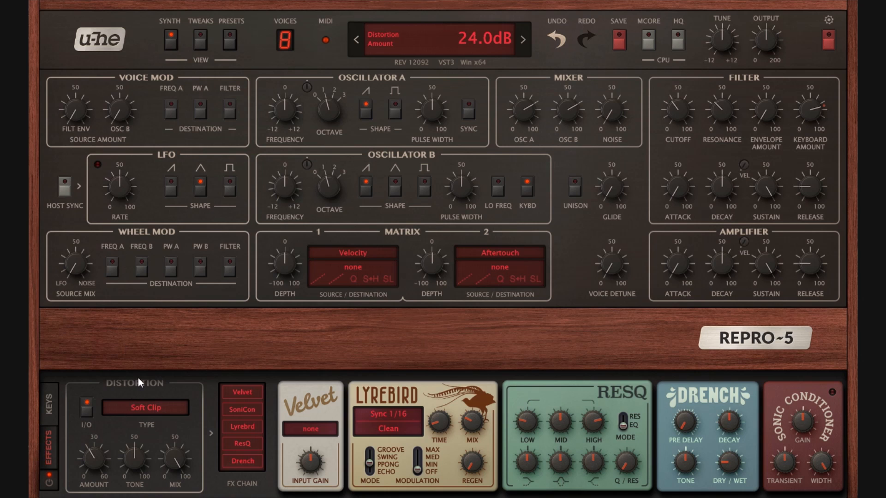
pyautogui.moveTo(98, 459); pyautogui.dragTo(120, 351)
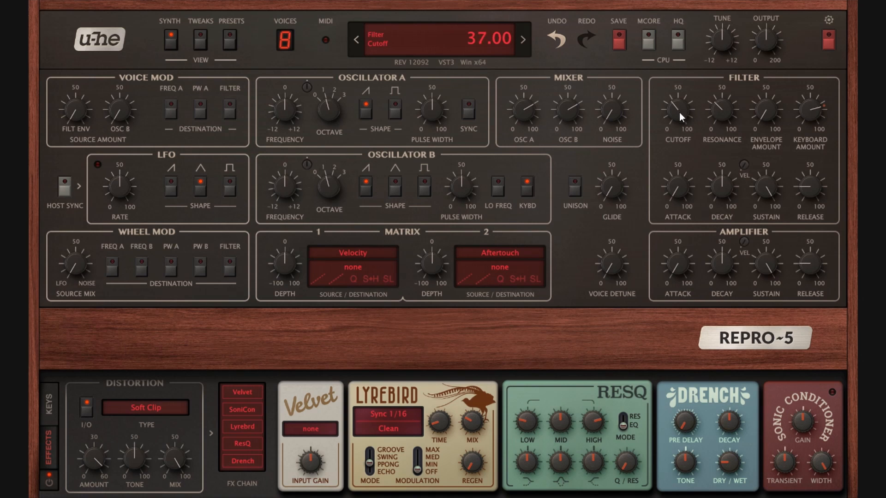
# Sweep the filter cutoff down, enable Drench in the FX chain, and lower the cutoff to 14
pyautogui.moveTo(689, 143)
pyautogui.mouseDown()
pyautogui.moveTo(694, 170)
pyautogui.moveTo(694, 146)
pyautogui.mouseUp()
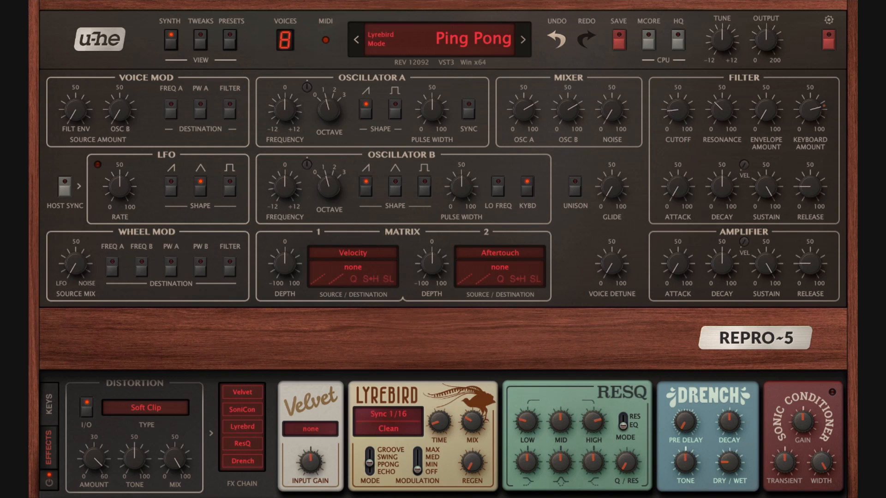
pyautogui.click(251, 460)
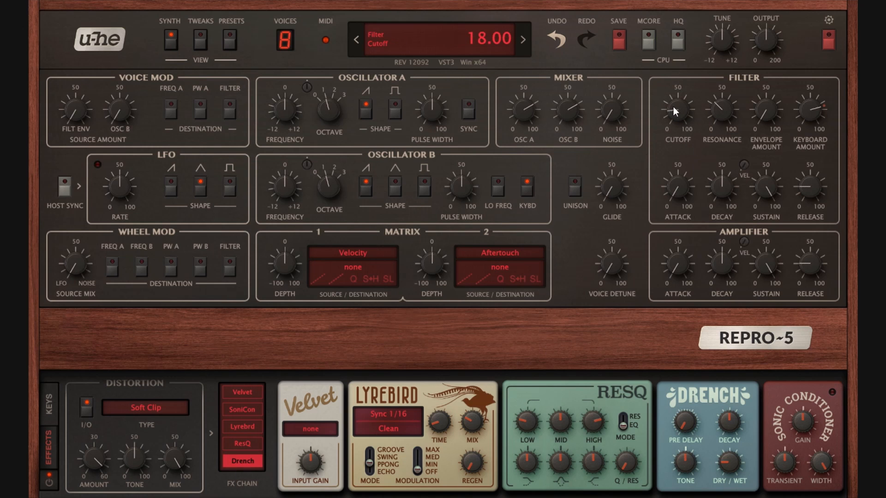
pyautogui.moveTo(673, 123)
pyautogui.mouseDown()
pyautogui.moveTo(679, 87)
pyautogui.moveTo(669, 122)
pyautogui.mouseUp()
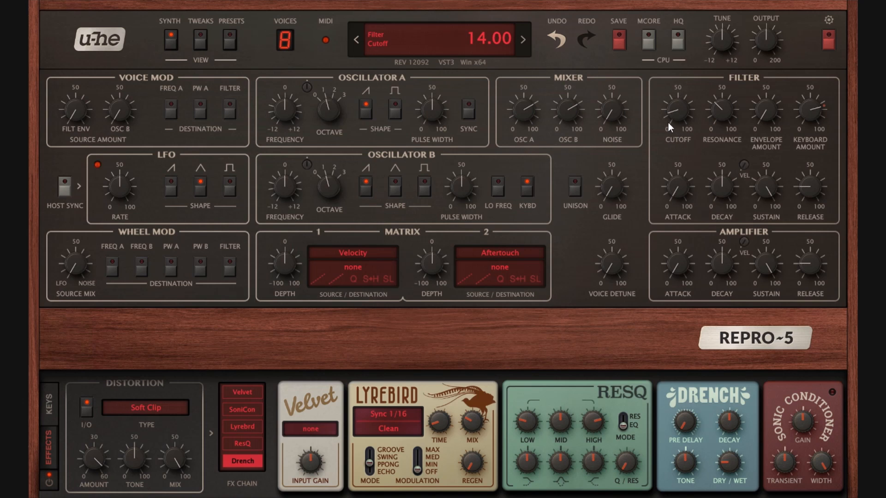
# Audition the Hard Clip and Foldback distortion types, sweeping the filter cutoff with each
pyautogui.click(157, 410)
pyautogui.click(190, 430)
pyautogui.moveTo(715, 9); pyautogui.dragTo(668, 92)
pyautogui.click(160, 408)
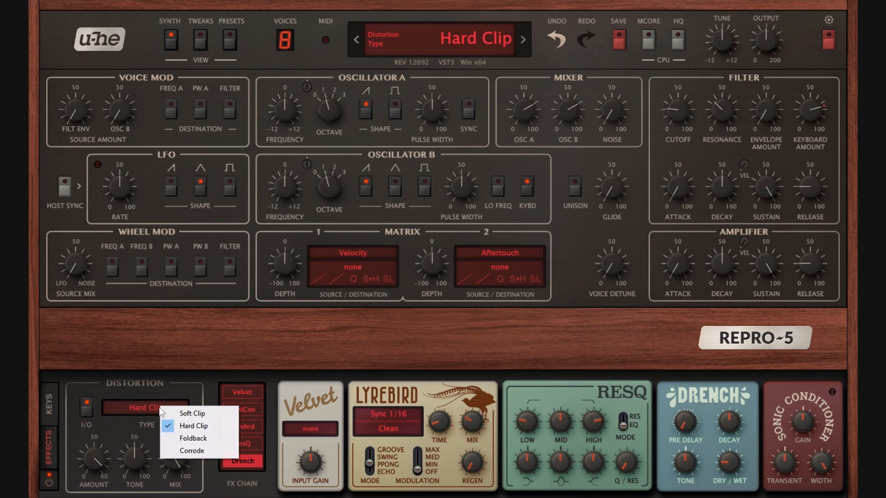
pyautogui.click(206, 437)
pyautogui.moveTo(677, 111); pyautogui.dragTo(683, 134)
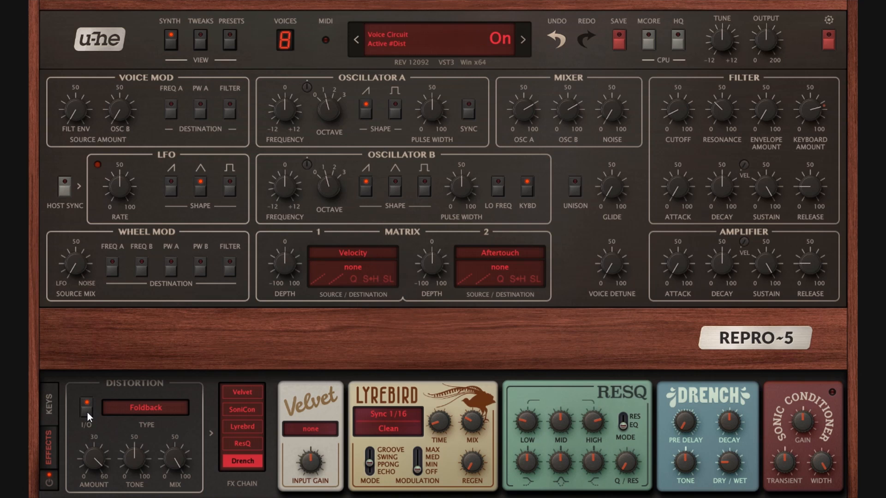
# Reduce the Foldback distortion's mix and tone while sweeping the filter cutoff, and switch the distortion off
pyautogui.moveTo(200, 466); pyautogui.dragTo(201, 481)
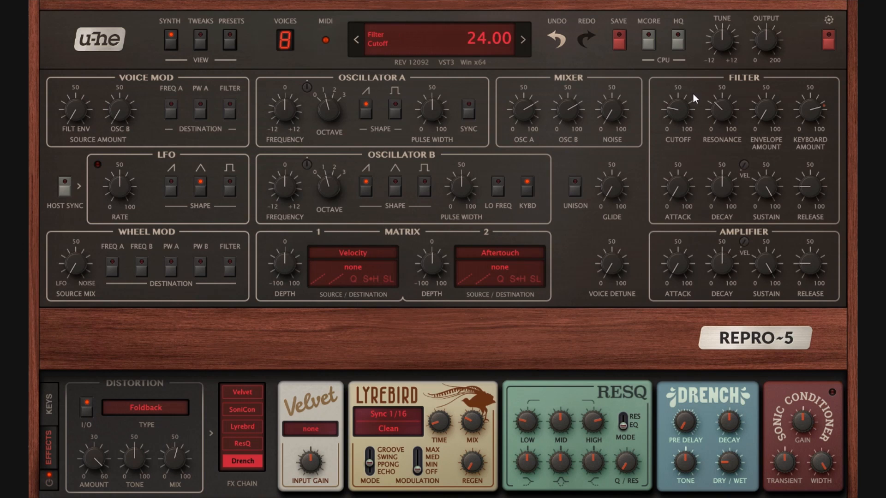
pyautogui.moveTo(693, 93); pyautogui.dragTo(691, 102)
pyautogui.moveTo(173, 467); pyautogui.dragTo(179, 496)
pyautogui.moveTo(130, 469)
pyautogui.mouseDown()
pyautogui.moveTo(149, 384)
pyautogui.moveTo(143, 497)
pyautogui.moveTo(150, 411)
pyautogui.moveTo(143, 478)
pyautogui.mouseUp()
pyautogui.click(85, 408)
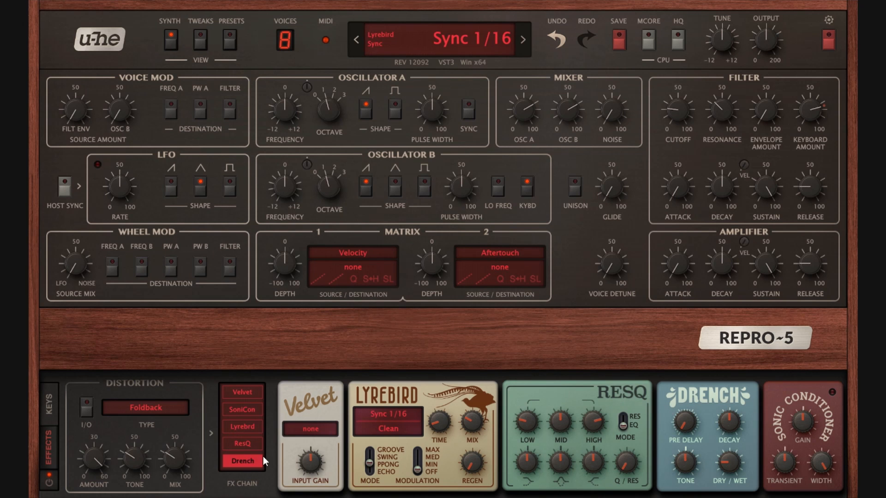
# Enable ResQ, Lyrebird, SoniCon and Velvet in the FX chain alongside Drench
pyautogui.click(248, 442)
pyautogui.click(248, 393)
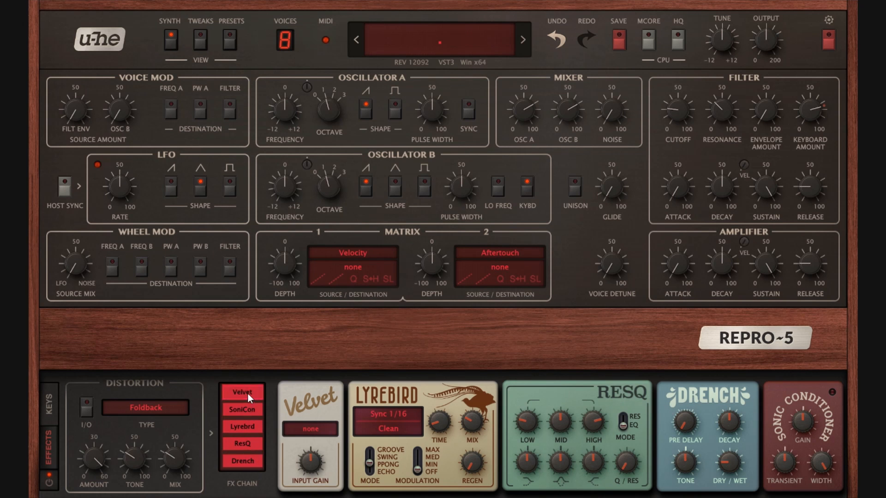
pyautogui.click(246, 407)
# Raise the filter cutoff, adjust the resonance, add some envelope amount, and lengthen the filter envelope's attack
pyautogui.moveTo(683, 112); pyautogui.dragTo(695, 63)
pyautogui.moveTo(724, 110); pyautogui.dragTo(683, 95)
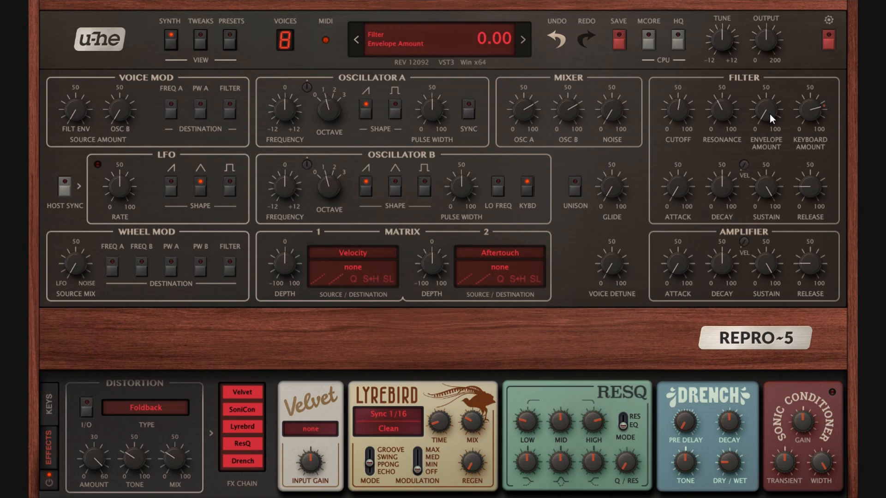
pyautogui.moveTo(770, 114); pyautogui.dragTo(771, 95)
pyautogui.moveTo(682, 185); pyautogui.dragTo(684, 153)
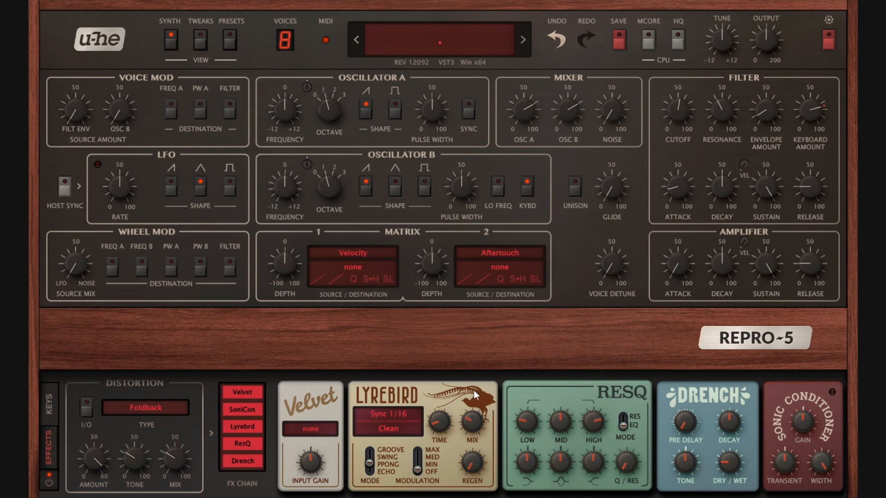
# Bypass and re-enable Velvet, and reorder the FX chain to SoniCon, ResQ, Velvet, Lyrebird, Drench
pyautogui.click(254, 394)
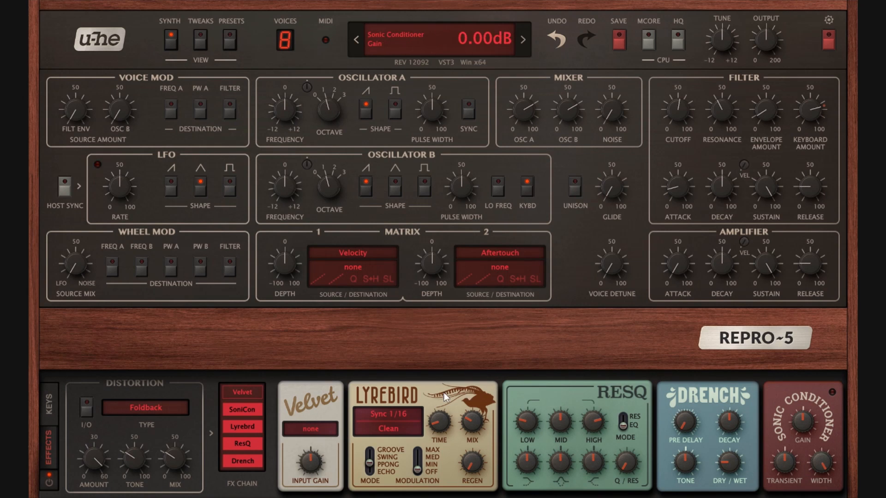
pyautogui.click(252, 392)
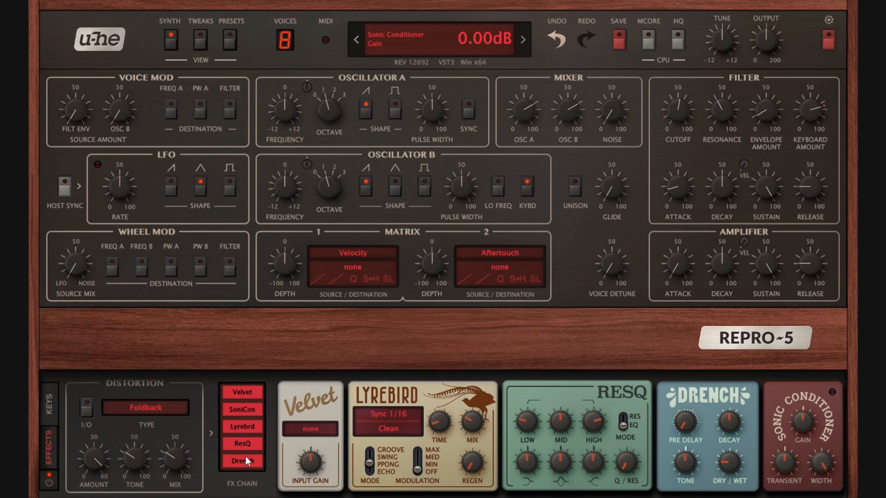
pyautogui.moveTo(251, 391); pyautogui.dragTo(249, 396)
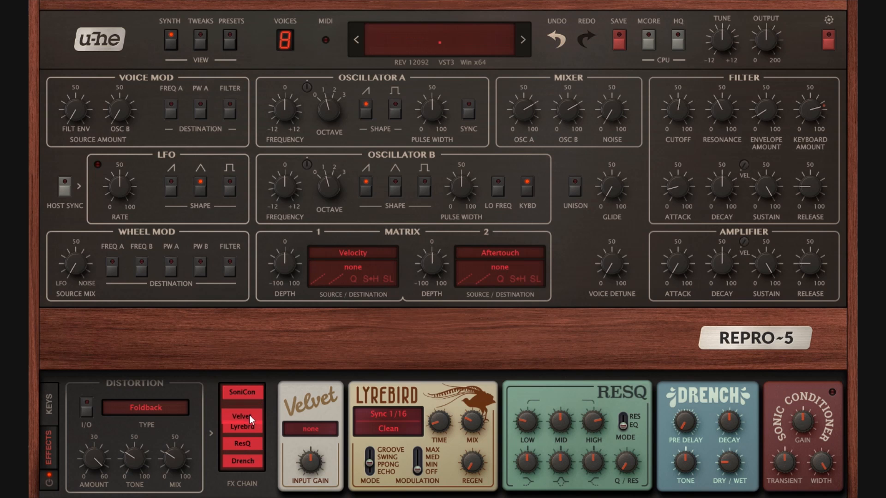
pyautogui.moveTo(250, 460); pyautogui.dragTo(250, 461)
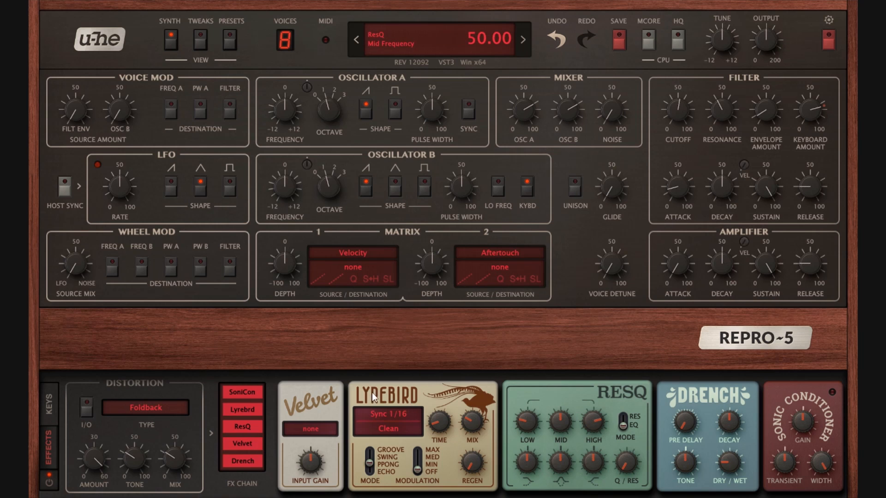
pyautogui.moveTo(252, 408); pyautogui.dragTo(249, 444)
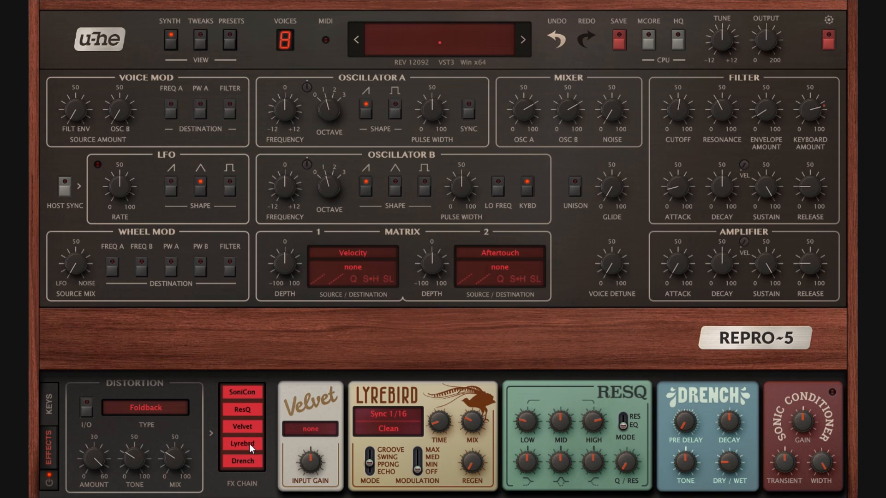
# Leave only Lyrebird and Drench active in the FX chain, and move Drench ahead of Lyrebird
pyautogui.click(249, 398)
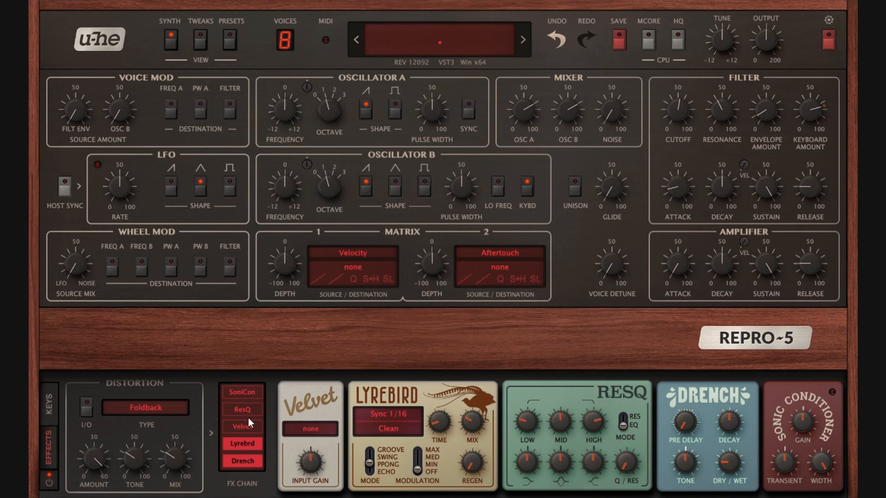
pyautogui.moveTo(248, 462); pyautogui.dragTo(247, 442)
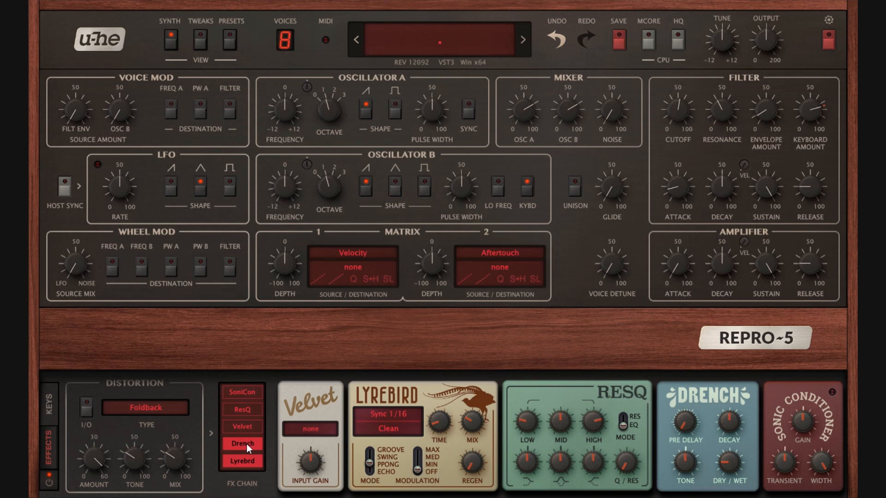